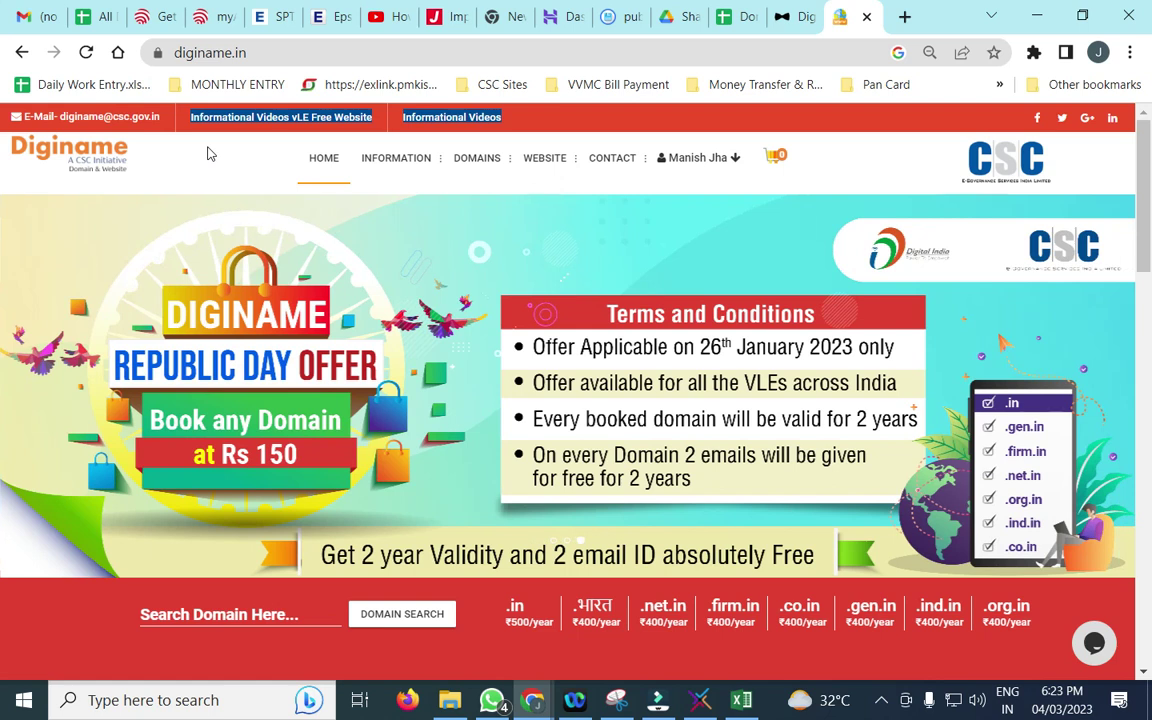
# Step: Switch to the Diginame Dashboard and select the last domain name in the Domains table
pyautogui.scroll(-2, 636, 292)
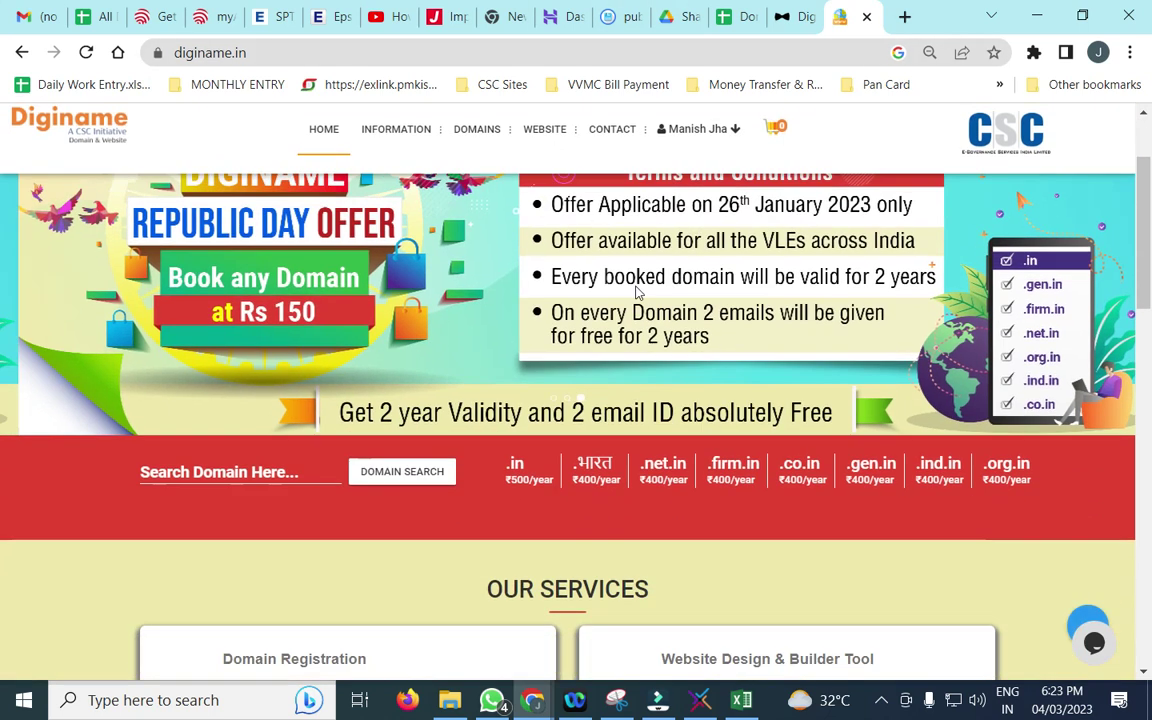
pyautogui.scroll(-3, 636, 292)
pyautogui.click(795, 16)
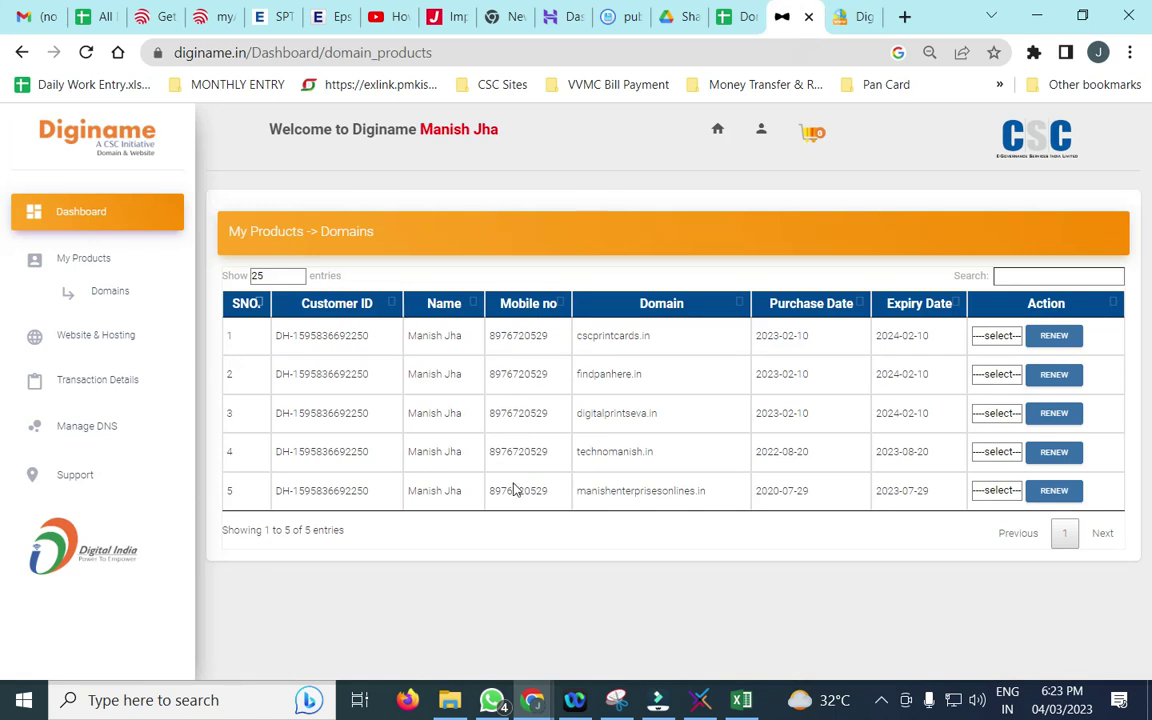
pyautogui.moveTo(577, 491); pyautogui.dragTo(658, 529)
# Step: In Manage DNS, load the domain parked on dns-parking.com and inspect its name server details
pyautogui.click(107, 428)
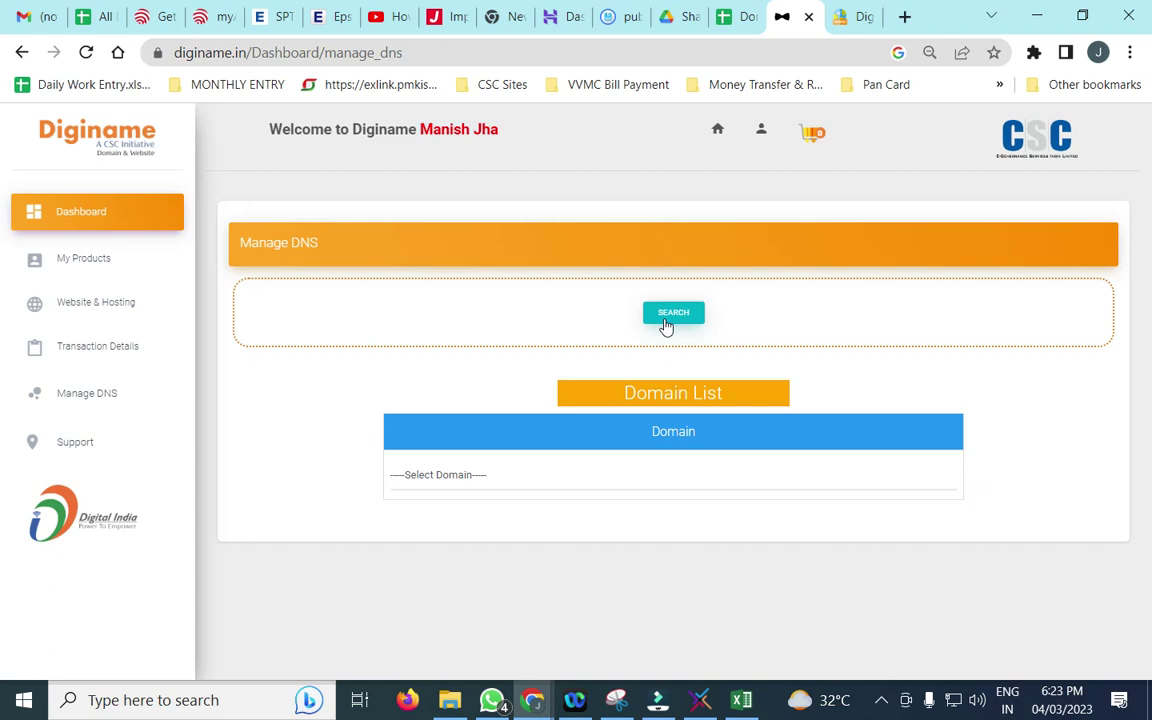
pyautogui.click(659, 475)
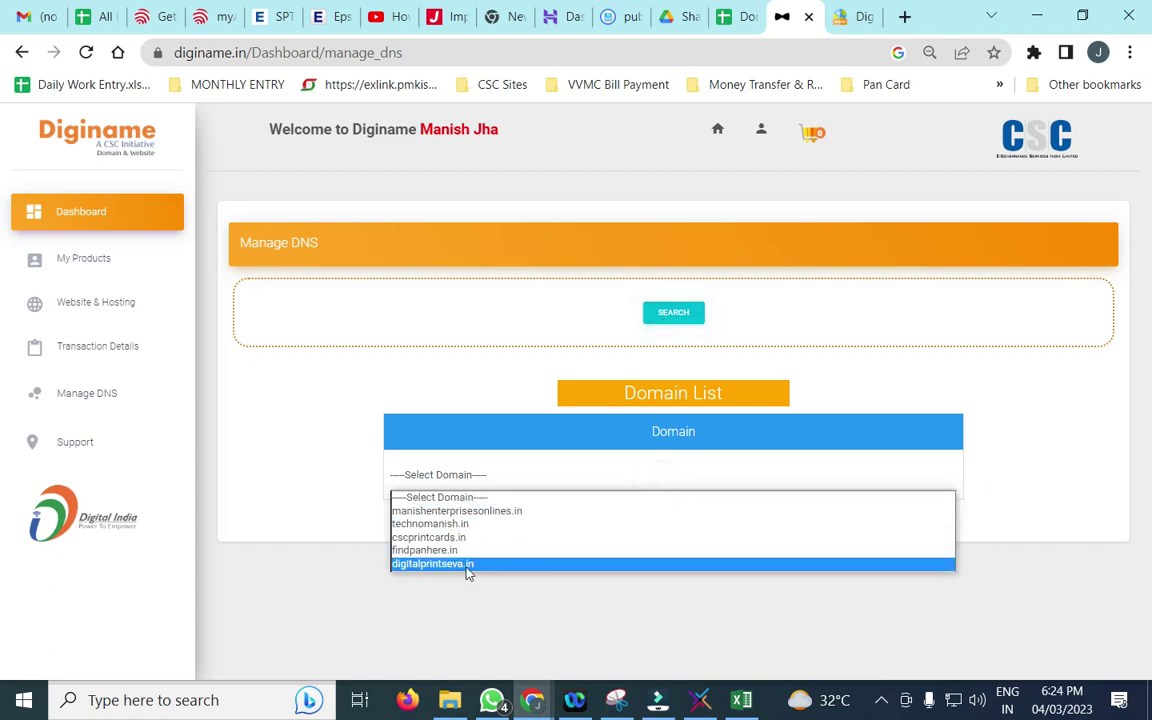
pyautogui.click(464, 512)
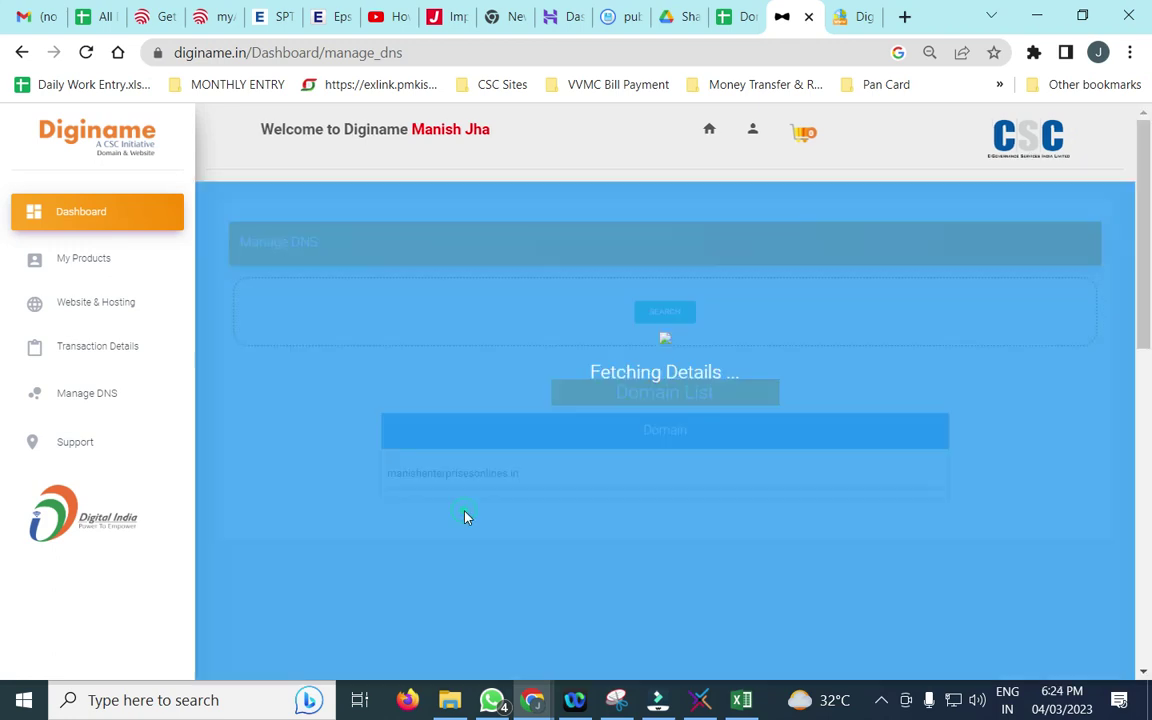
pyautogui.scroll(-2, 584, 525)
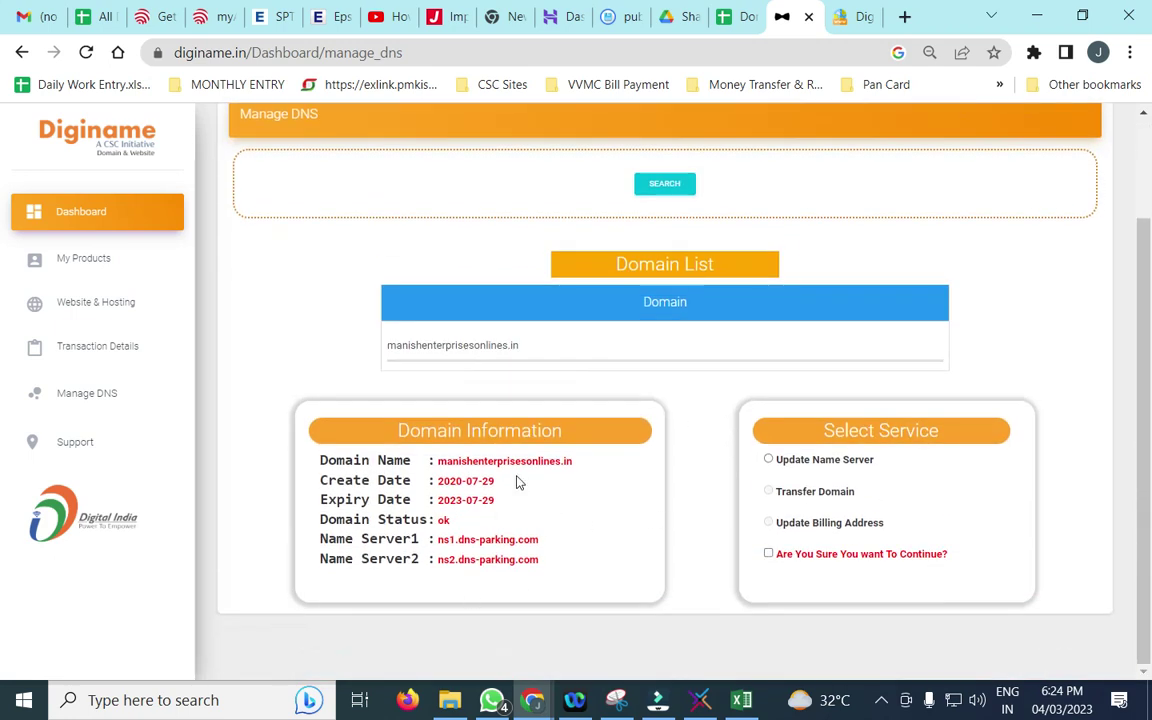
pyautogui.moveTo(509, 517); pyautogui.dragTo(478, 496)
pyautogui.click(557, 560)
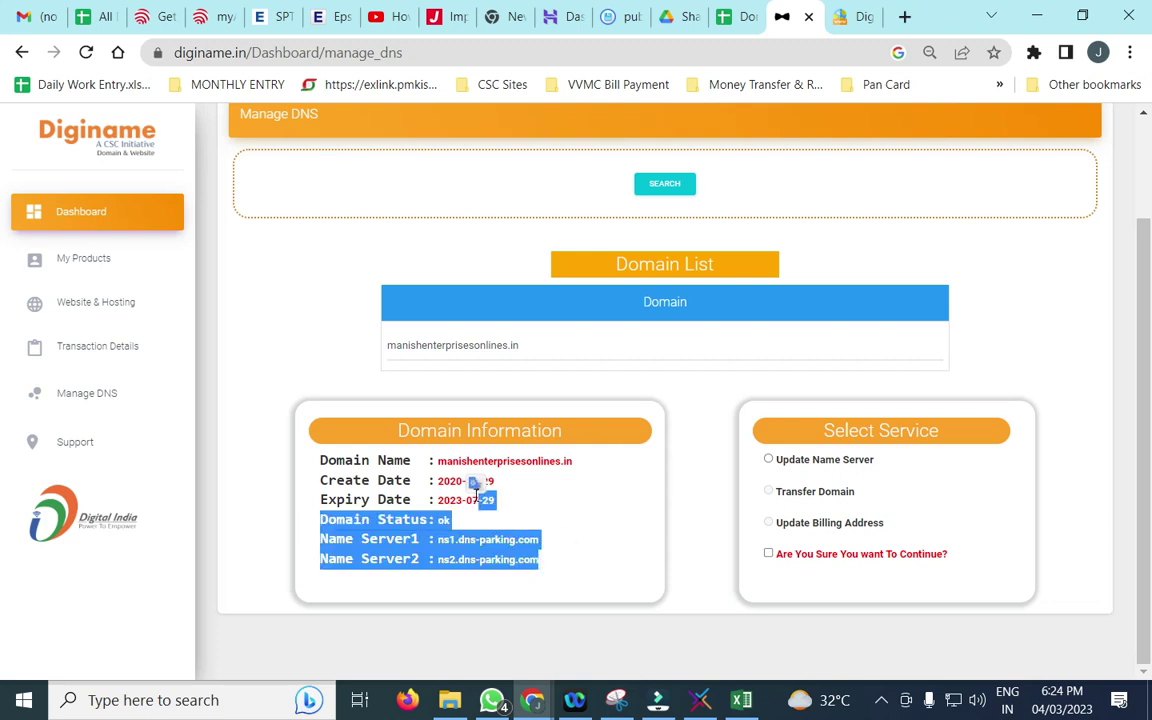
pyautogui.moveTo(476, 490); pyautogui.dragTo(571, 512)
pyautogui.click(573, 515)
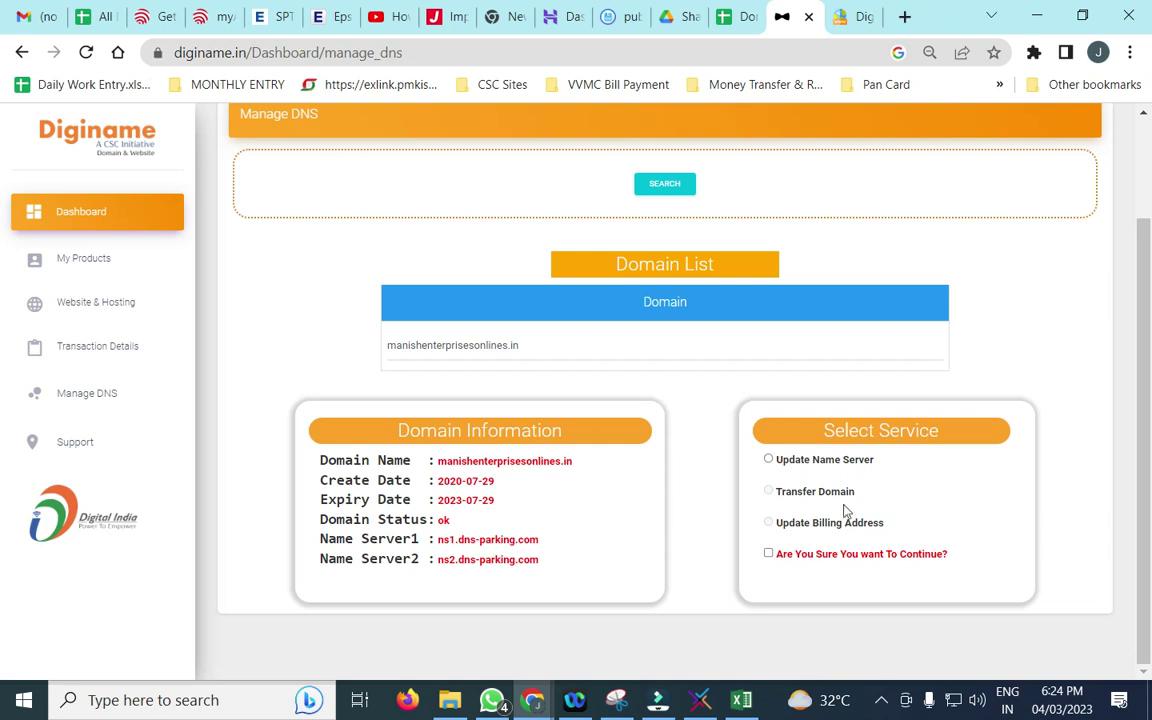
# Step: Start an Update Name Server request, confirm it, add name server entries, and open a new tab
pyautogui.click(768, 460)
pyautogui.click(769, 553)
pyautogui.click(800, 518)
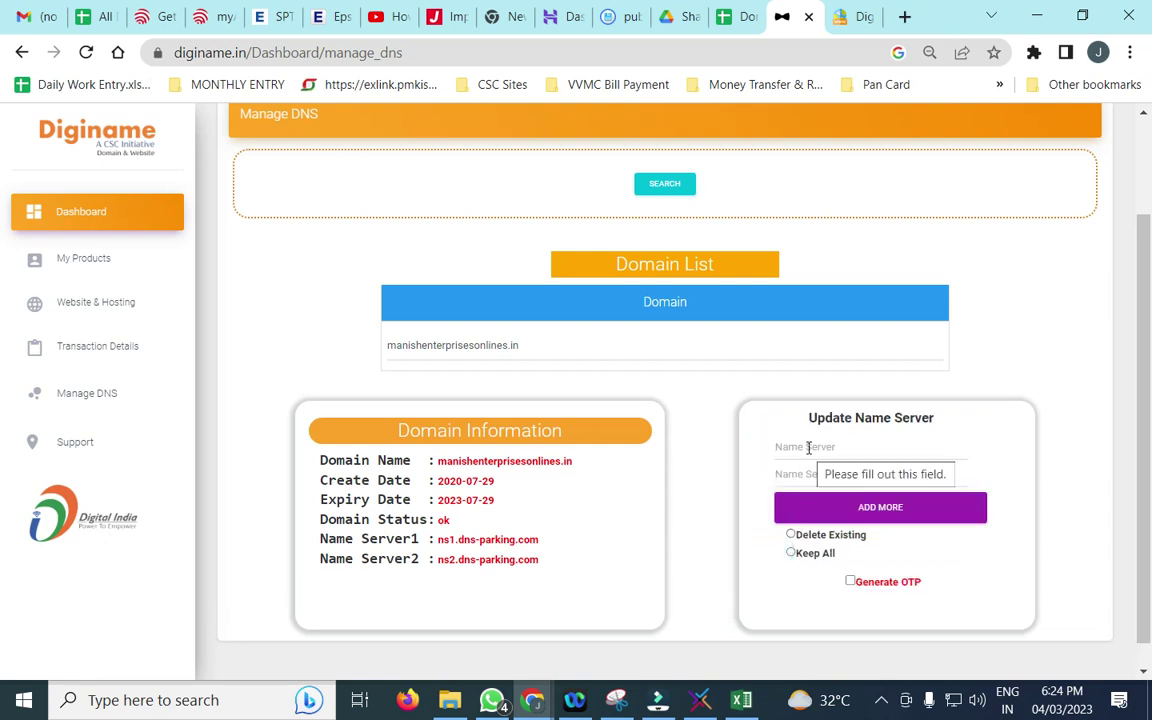
pyautogui.click(825, 450)
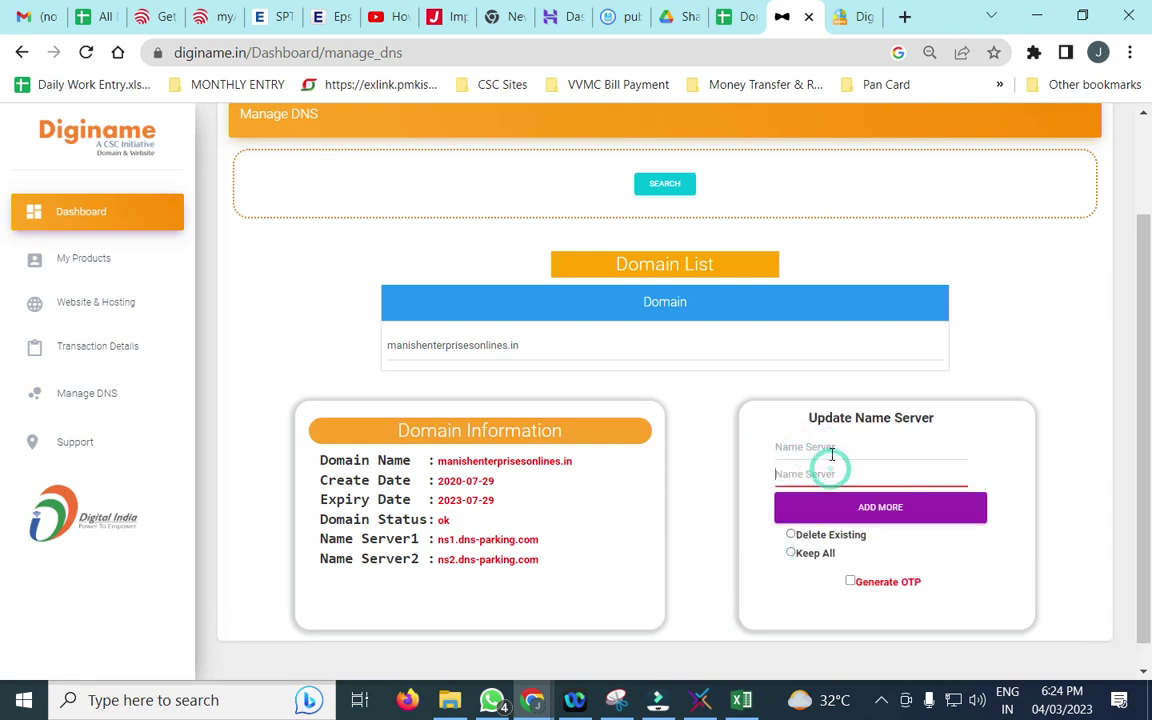
pyautogui.click(831, 470)
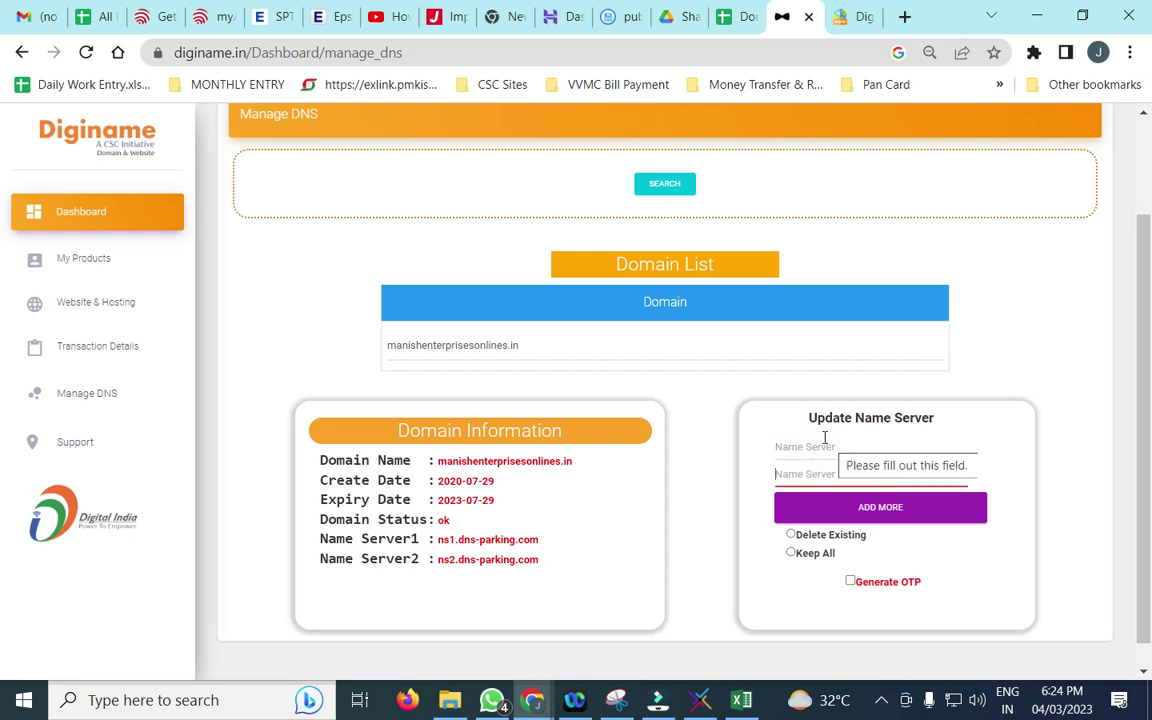
pyautogui.click(905, 16)
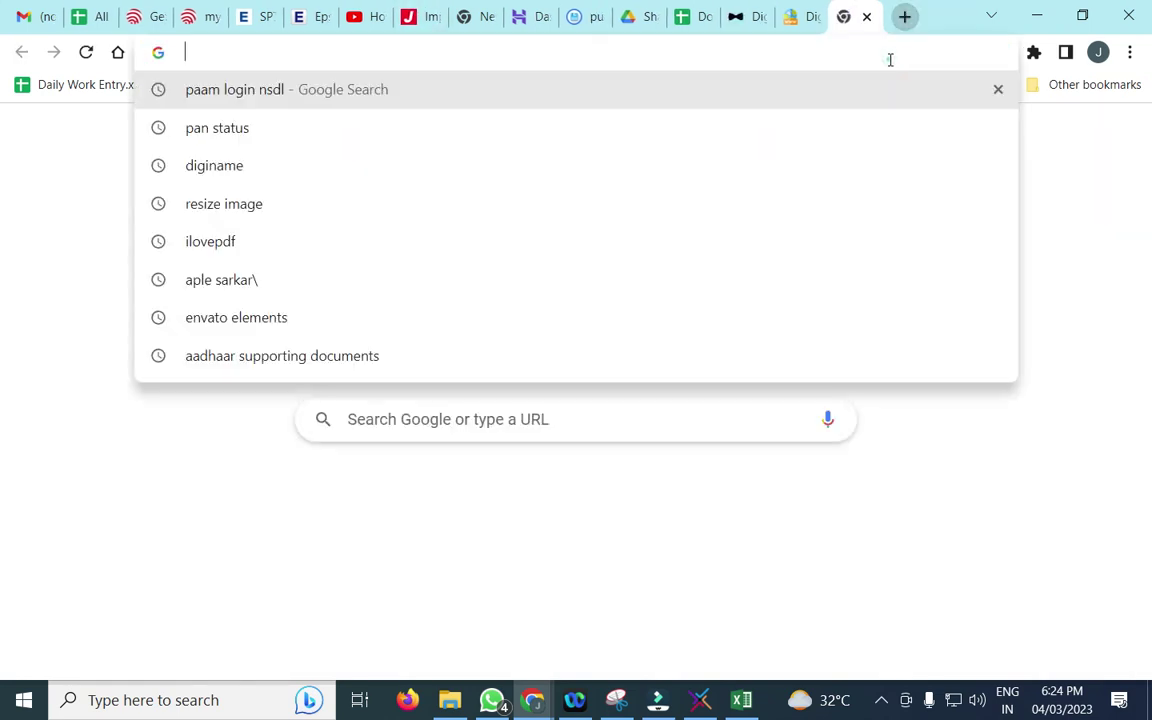
# Step: Search Google for 'hostinger'
pyautogui.write('hostinger')
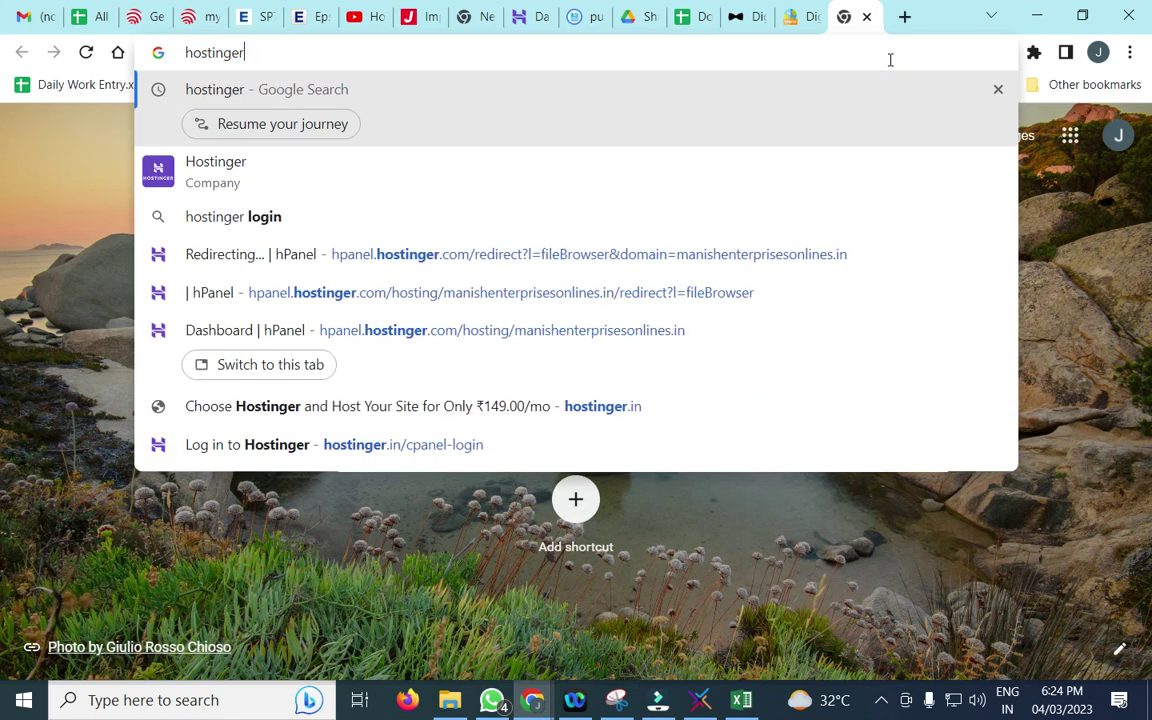
pyautogui.press('Return')
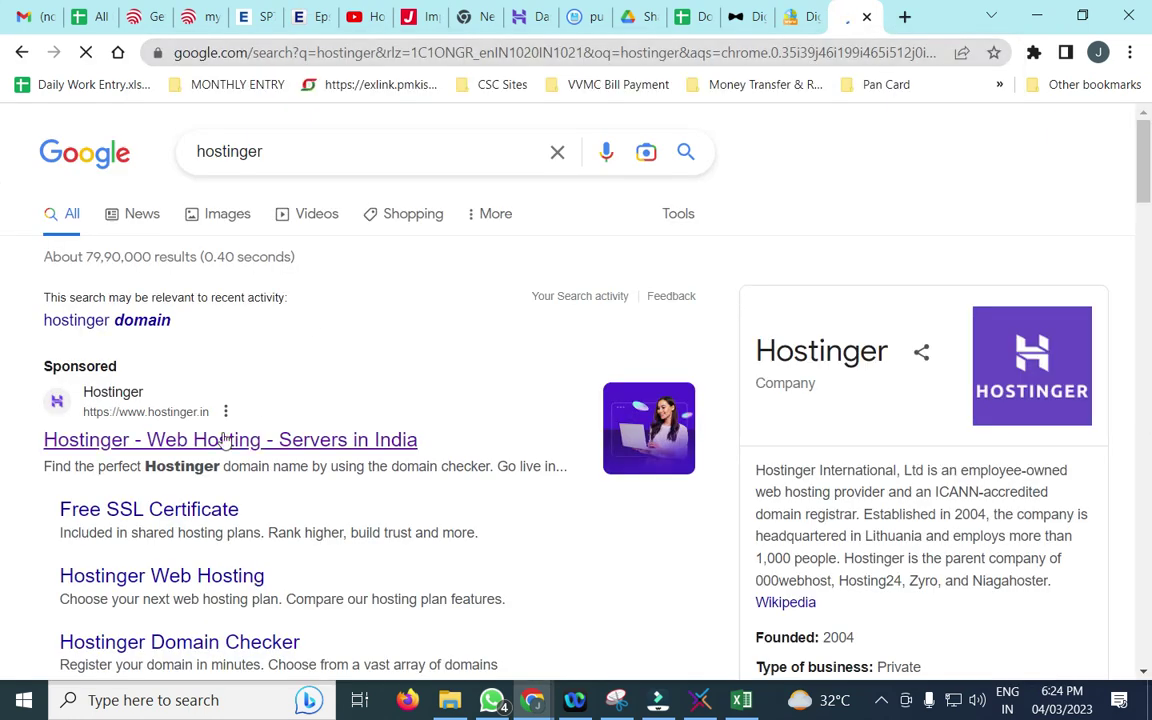
pyautogui.scroll(-3, 237, 419)
pyautogui.scroll(1, 275, 290)
pyautogui.scroll(-4, 260, 340)
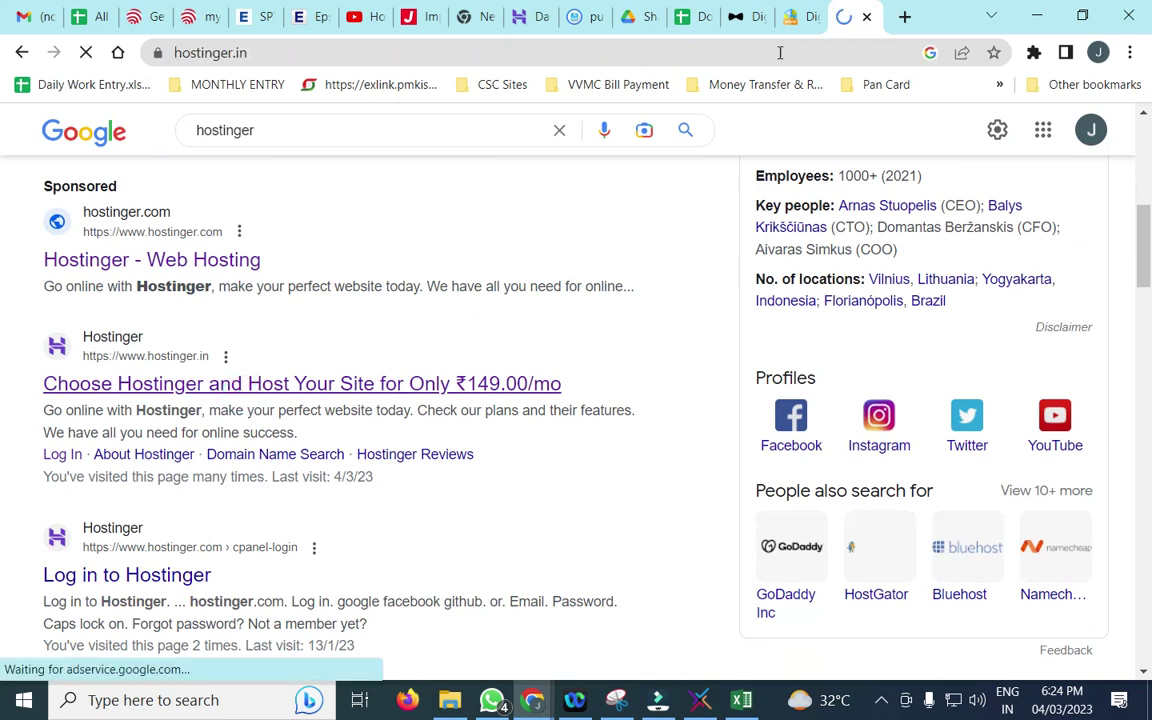
# Step: In the hPanel tab, go to Websites and choose Create or migrate a website
pyautogui.click(525, 16)
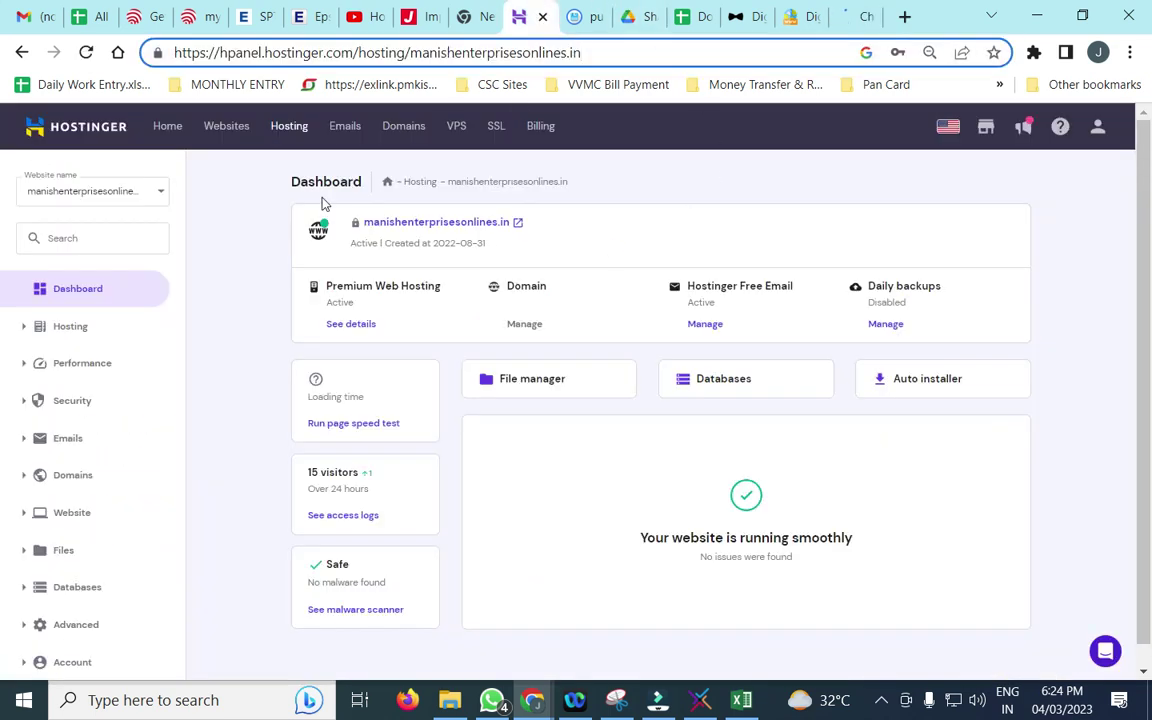
pyautogui.click(224, 130)
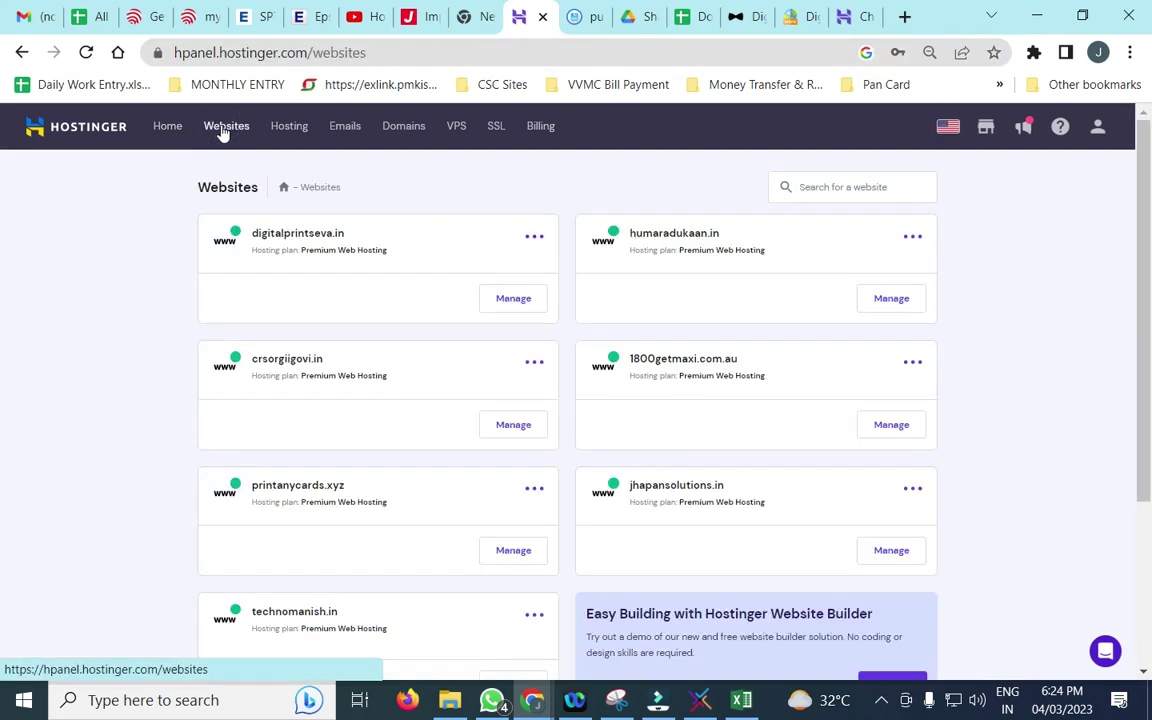
pyautogui.scroll(-3, 1043, 507)
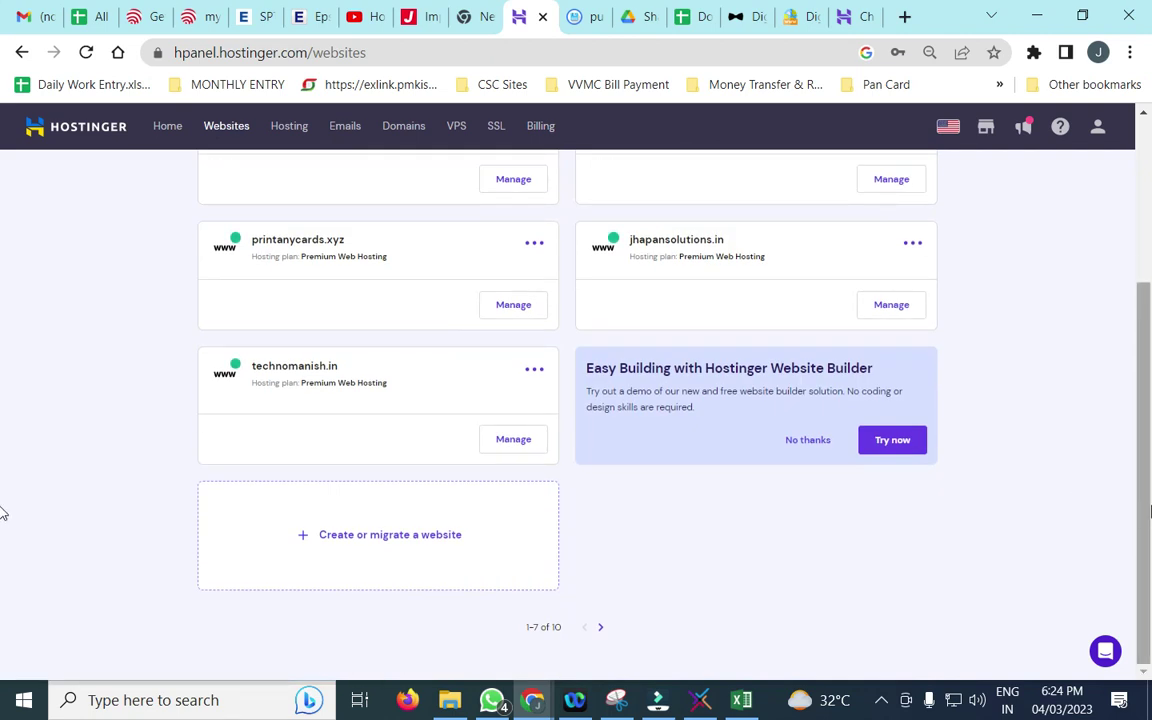
pyautogui.click(426, 536)
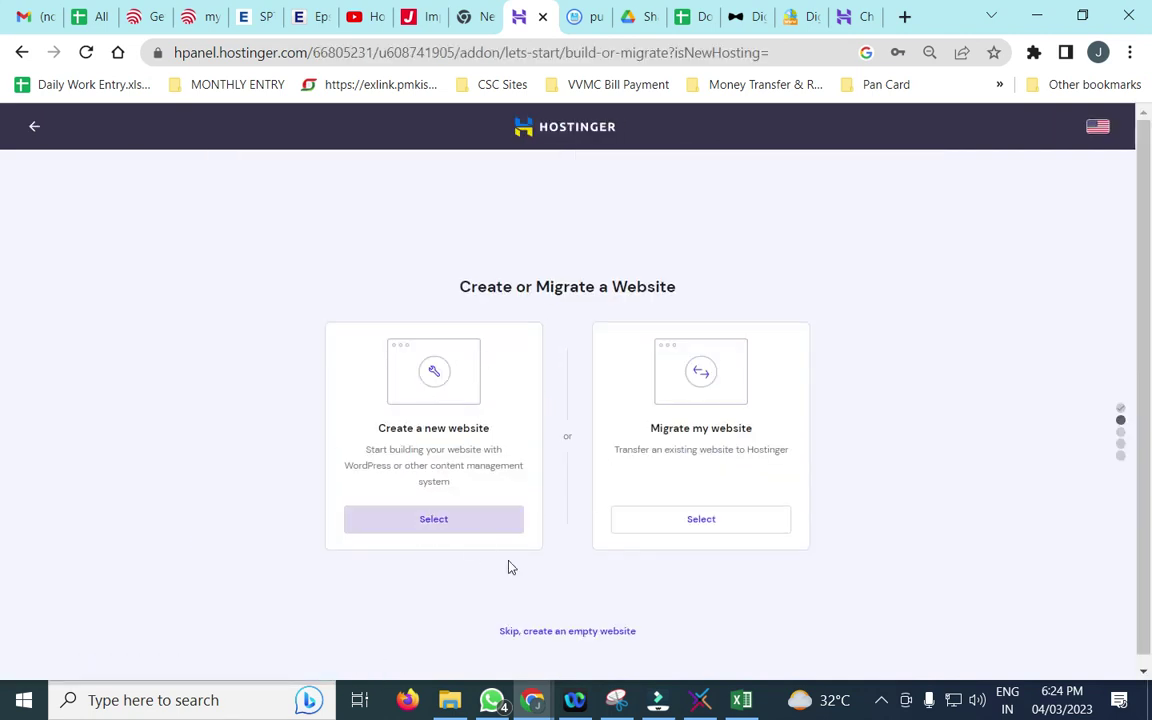
# Step: Choose Create a new website, preview the WordPress option, then select WordPress as the platform
pyautogui.click(455, 520)
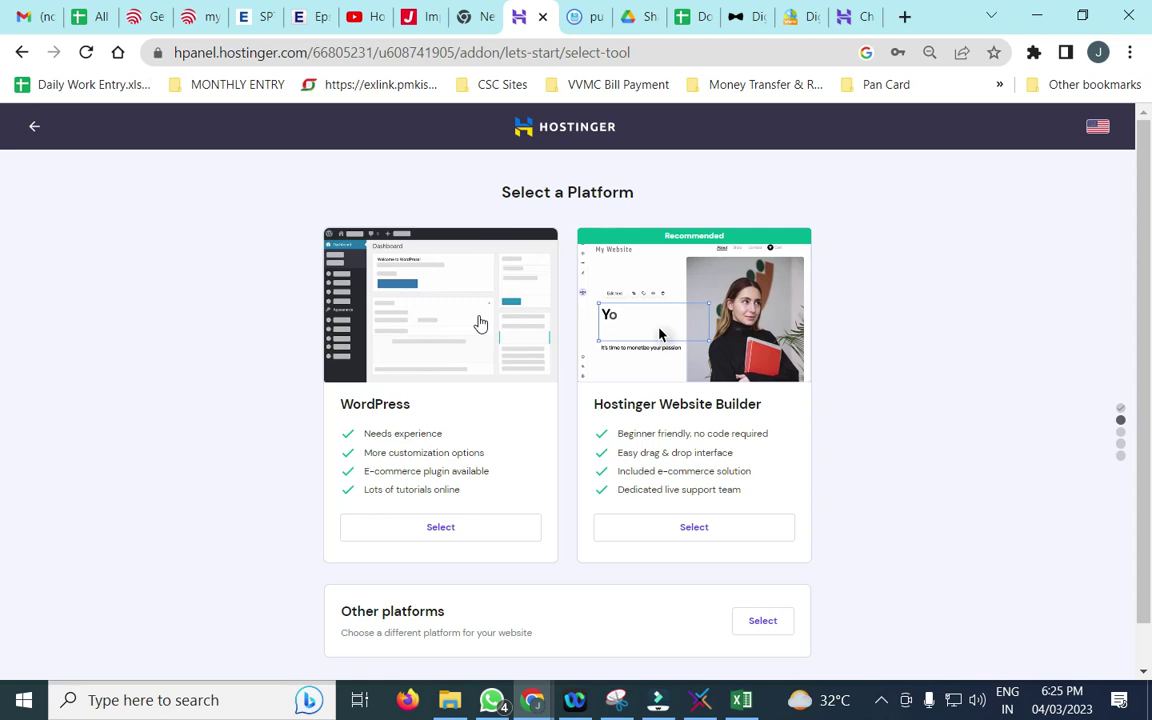
pyautogui.scroll(-1, 567, 400)
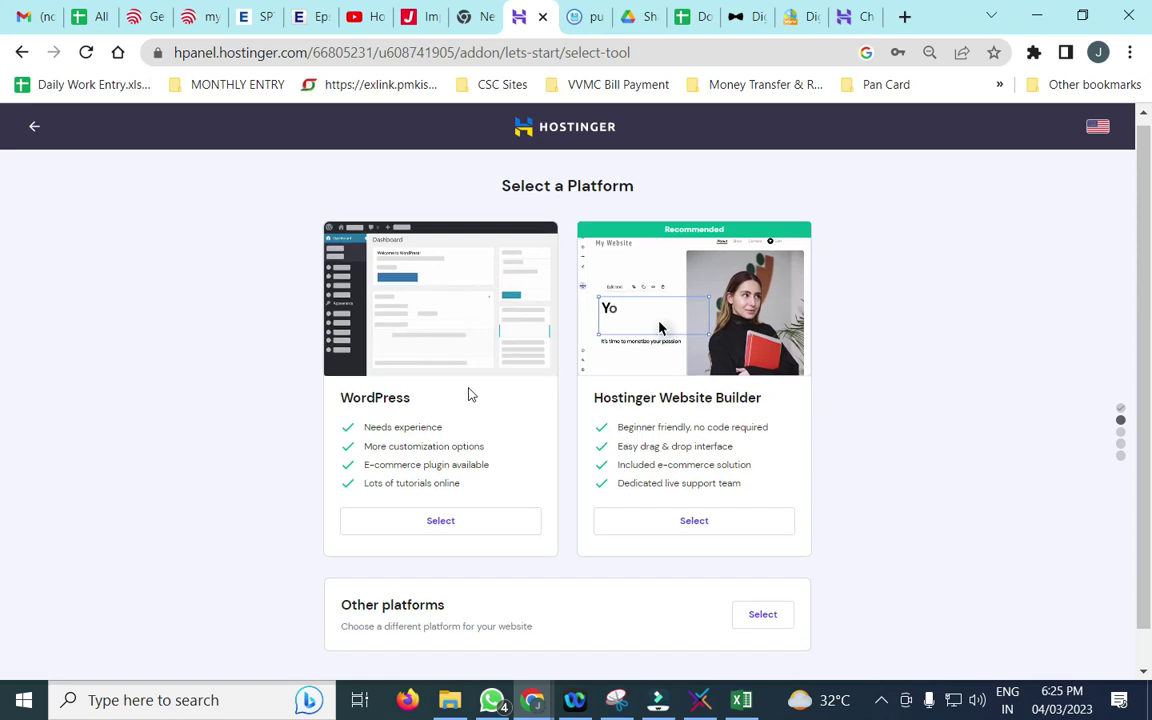
pyautogui.click(457, 295)
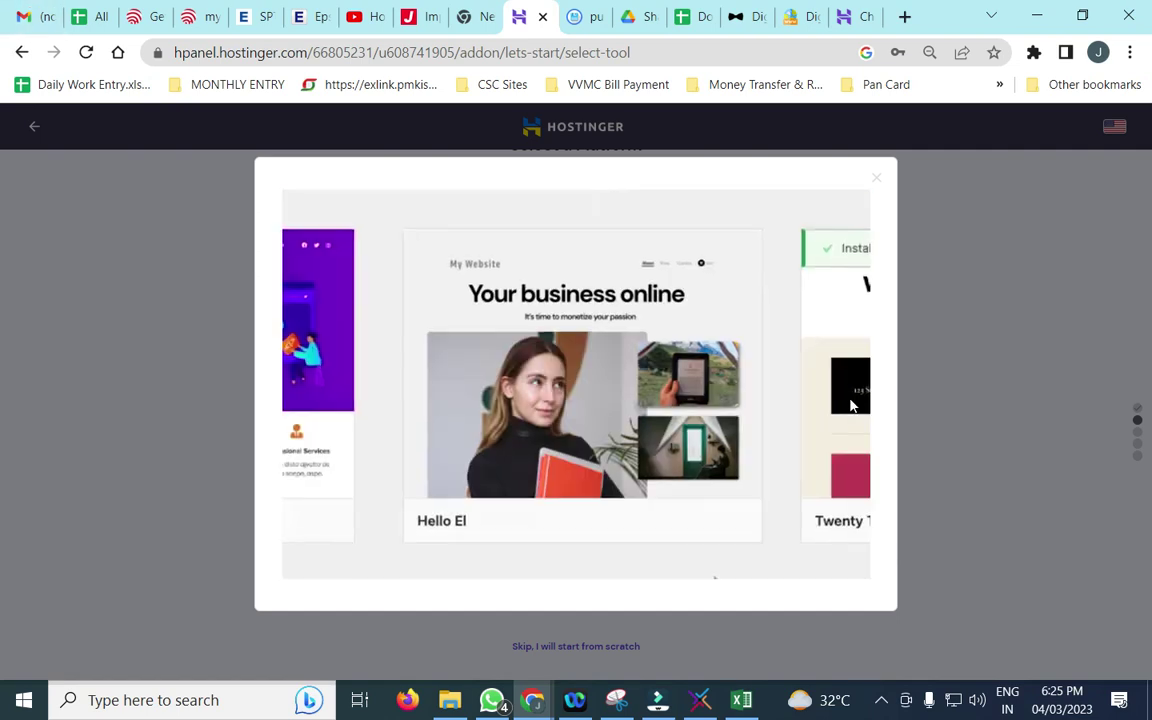
pyautogui.click(877, 179)
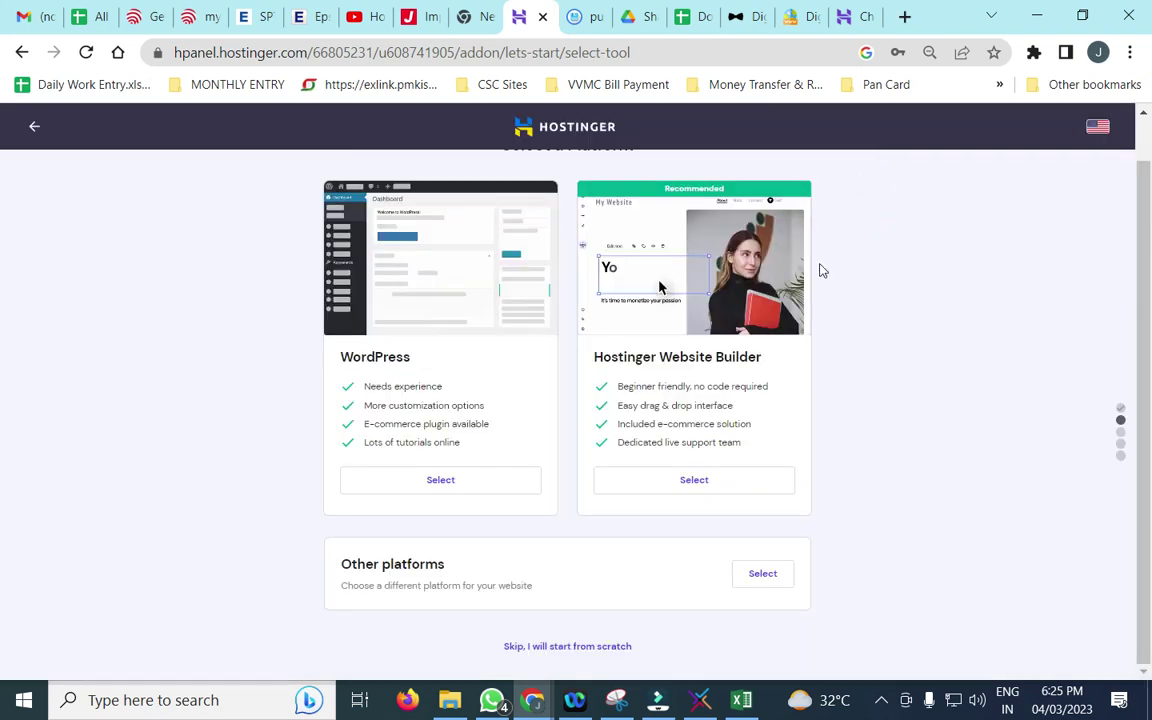
pyautogui.click(474, 489)
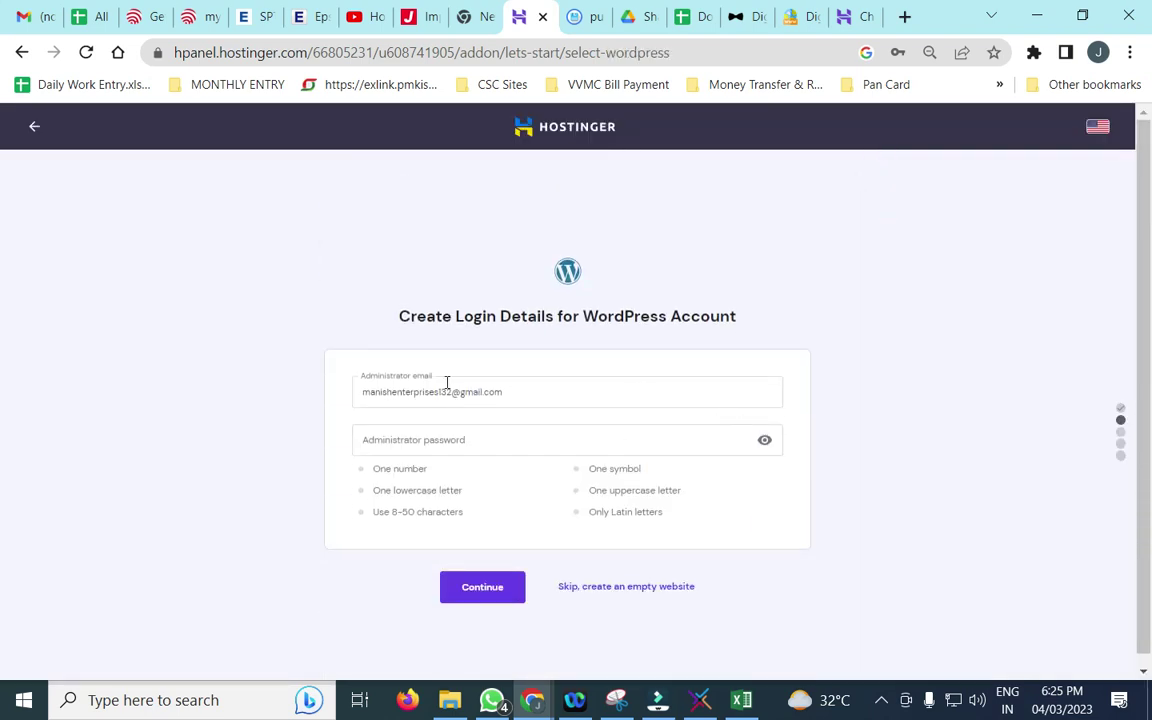
pyautogui.click(548, 395)
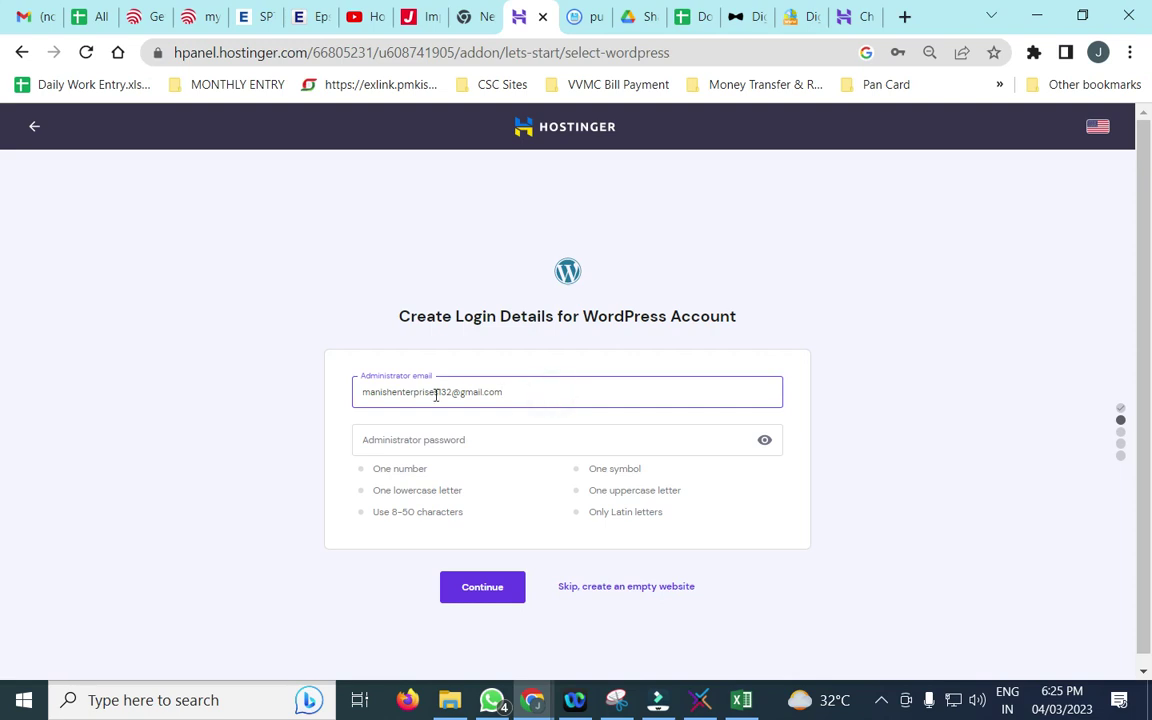
# Step: Enter the administrator password, submit the WordPress login details, and continue without plugins
pyautogui.click(492, 444)
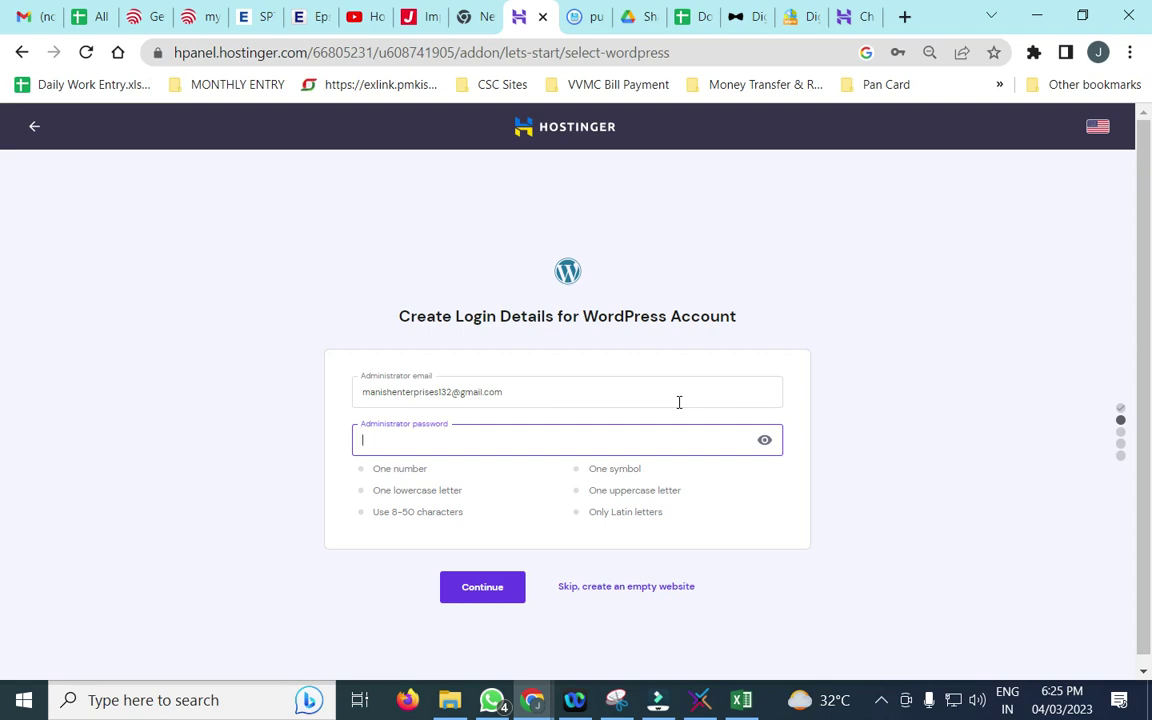
pyautogui.click(483, 590)
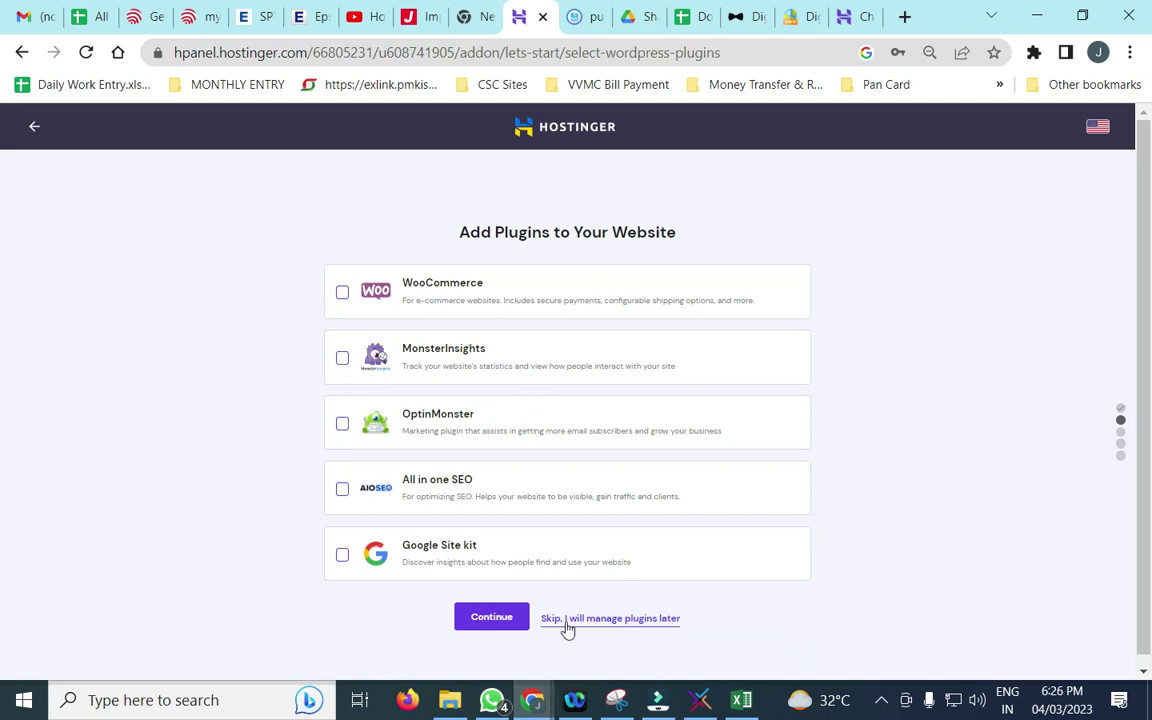
pyautogui.click(493, 618)
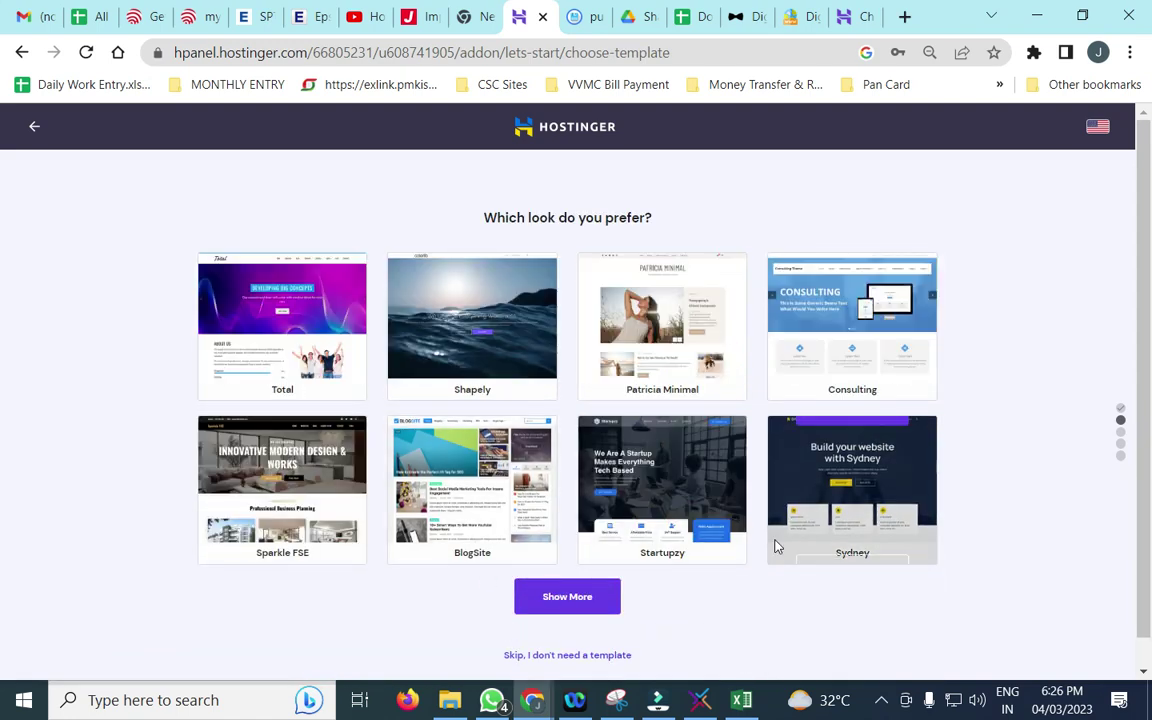
# Step: Skip the template, submit existing domain manishenterprisesonlines.in, and highlight the already-hosted error
pyautogui.scroll(-1, 638, 365)
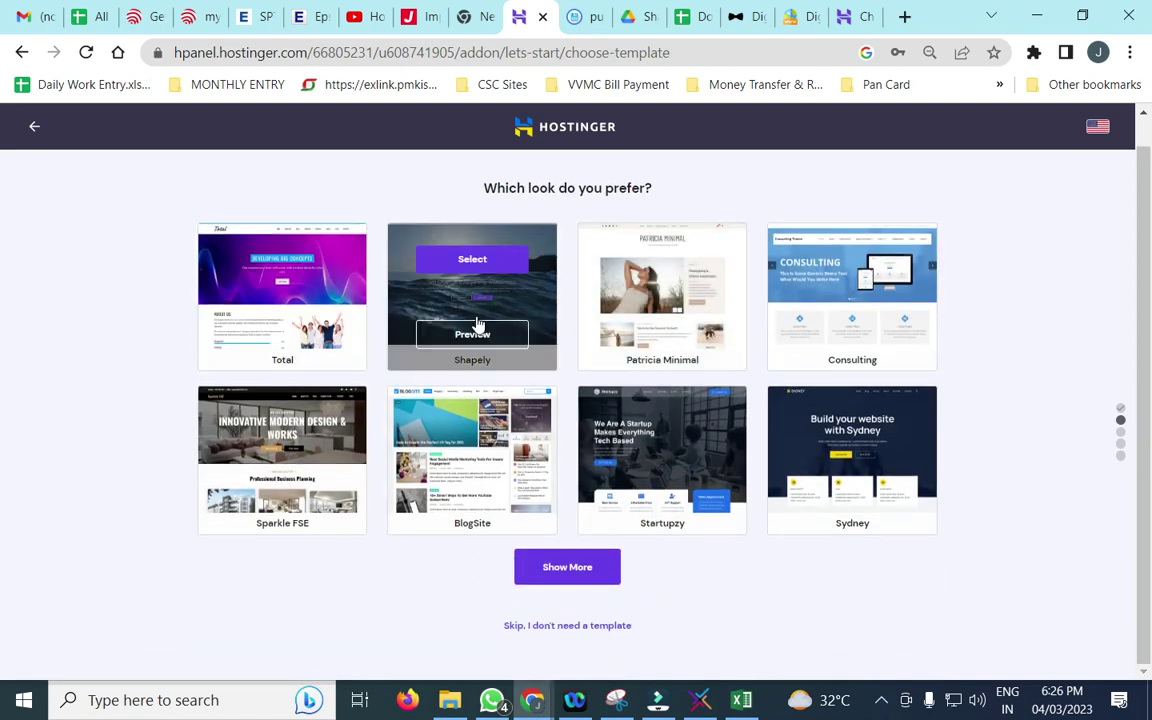
pyautogui.moveTo(528, 352)
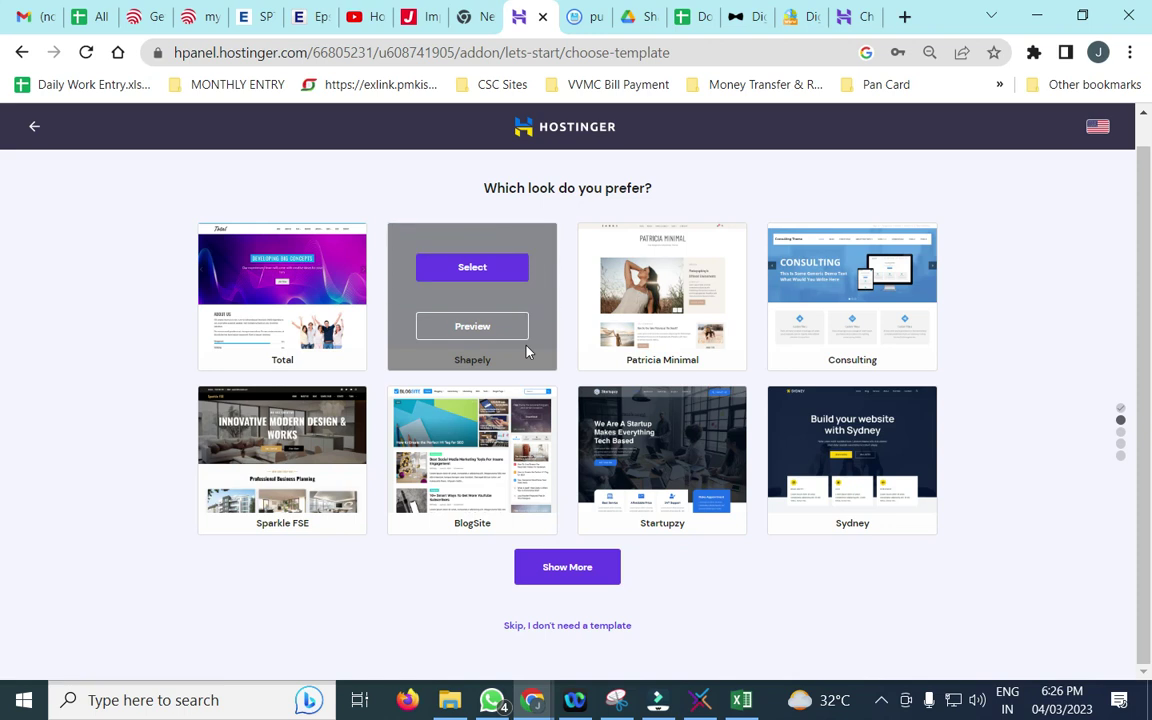
pyautogui.click(585, 637)
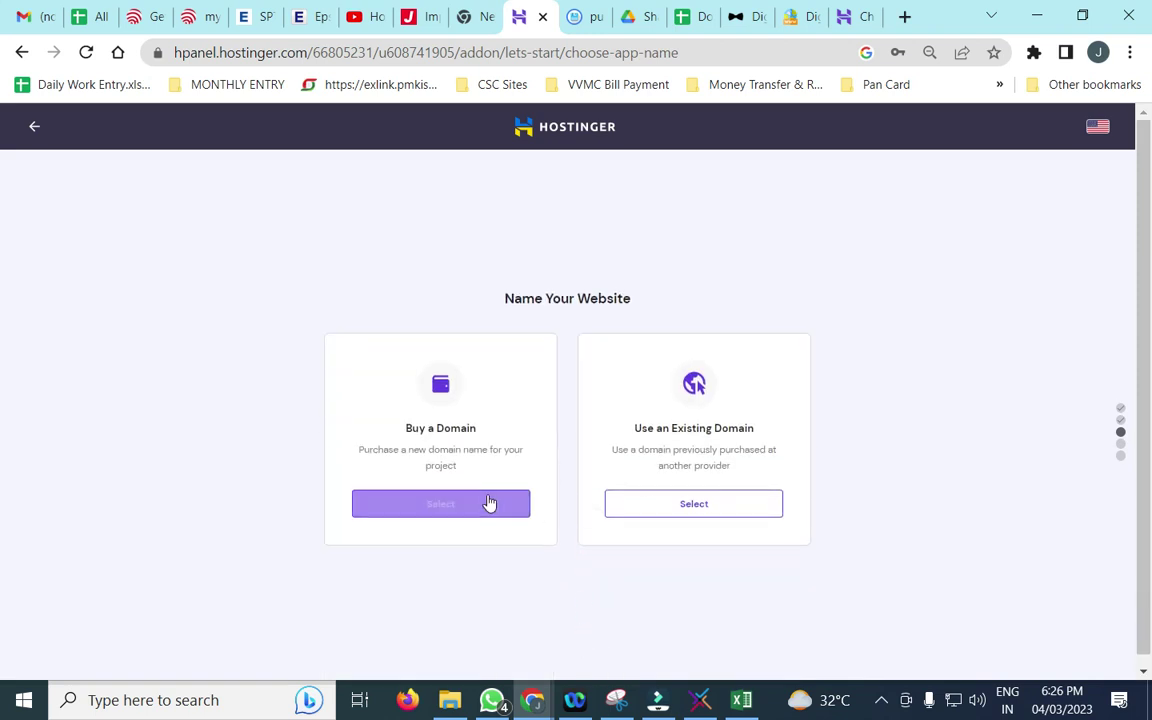
pyautogui.click(695, 505)
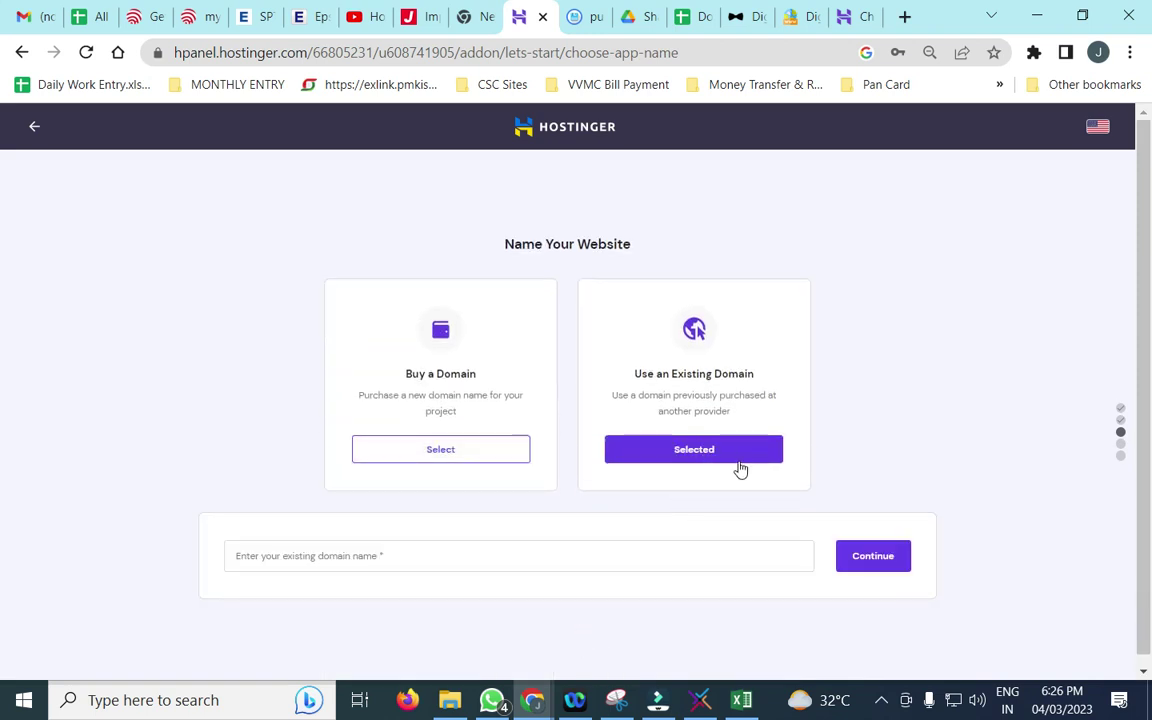
pyautogui.click(500, 562)
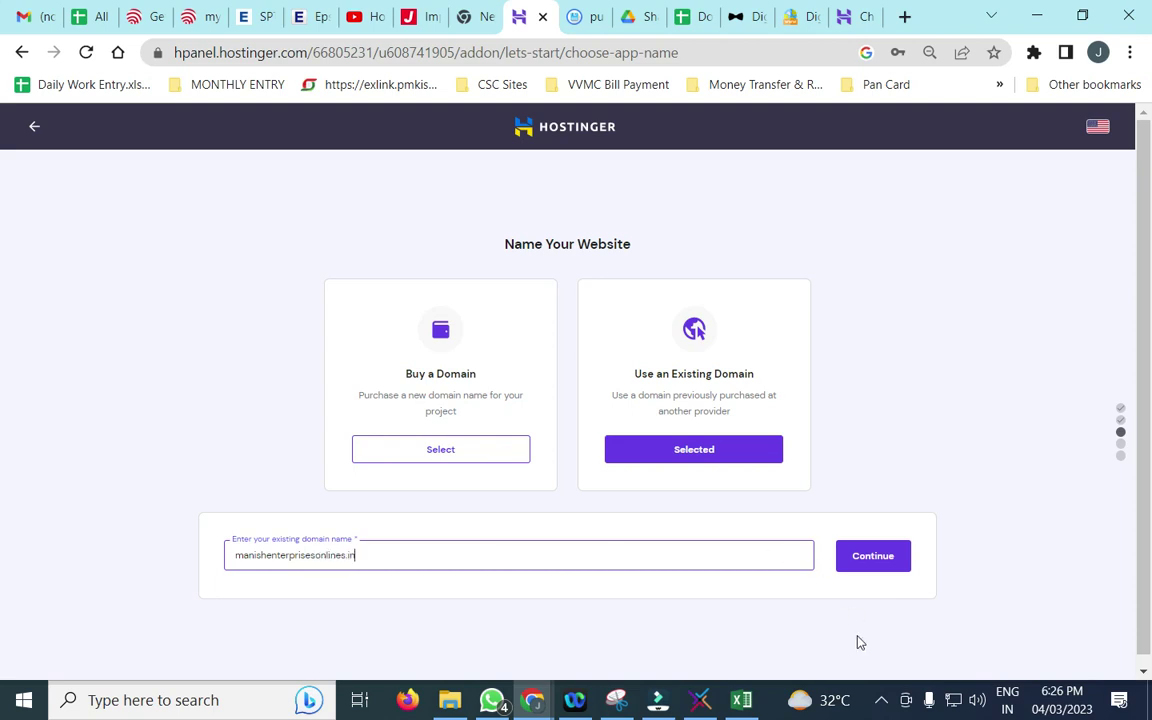
pyautogui.click(872, 560)
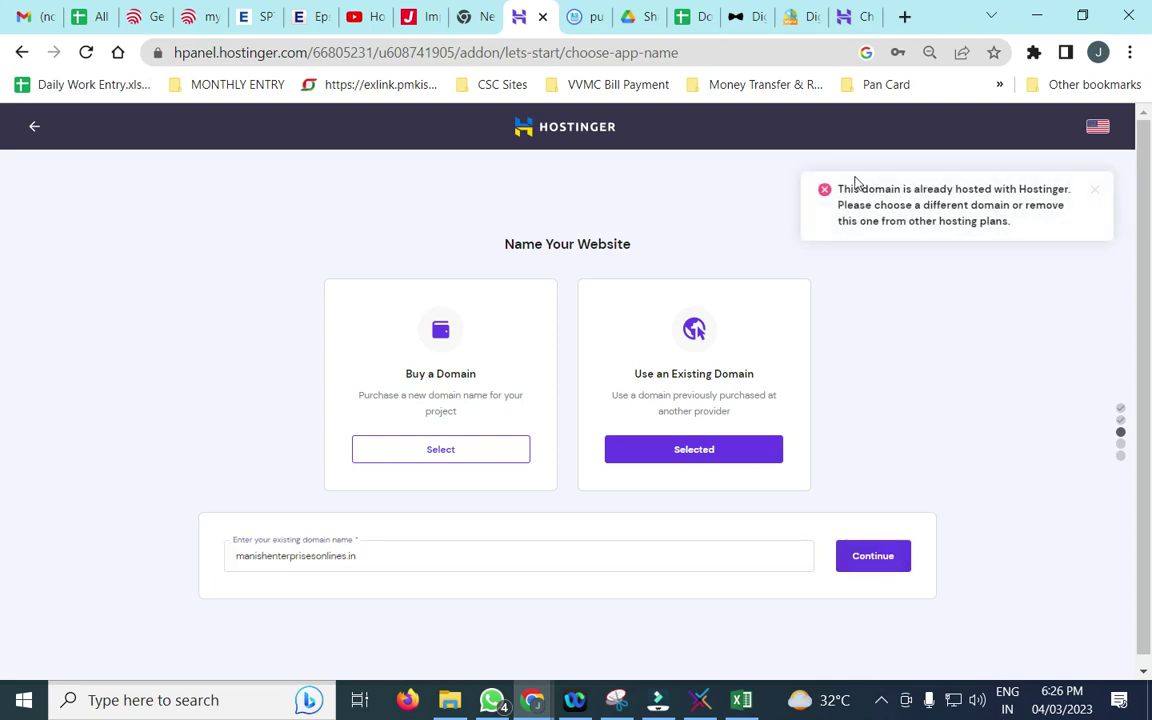
pyautogui.moveTo(868, 193); pyautogui.dragTo(1067, 213)
# Step: Back out of the website setup wizard step by step to the websites list
pyautogui.click(578, 16)
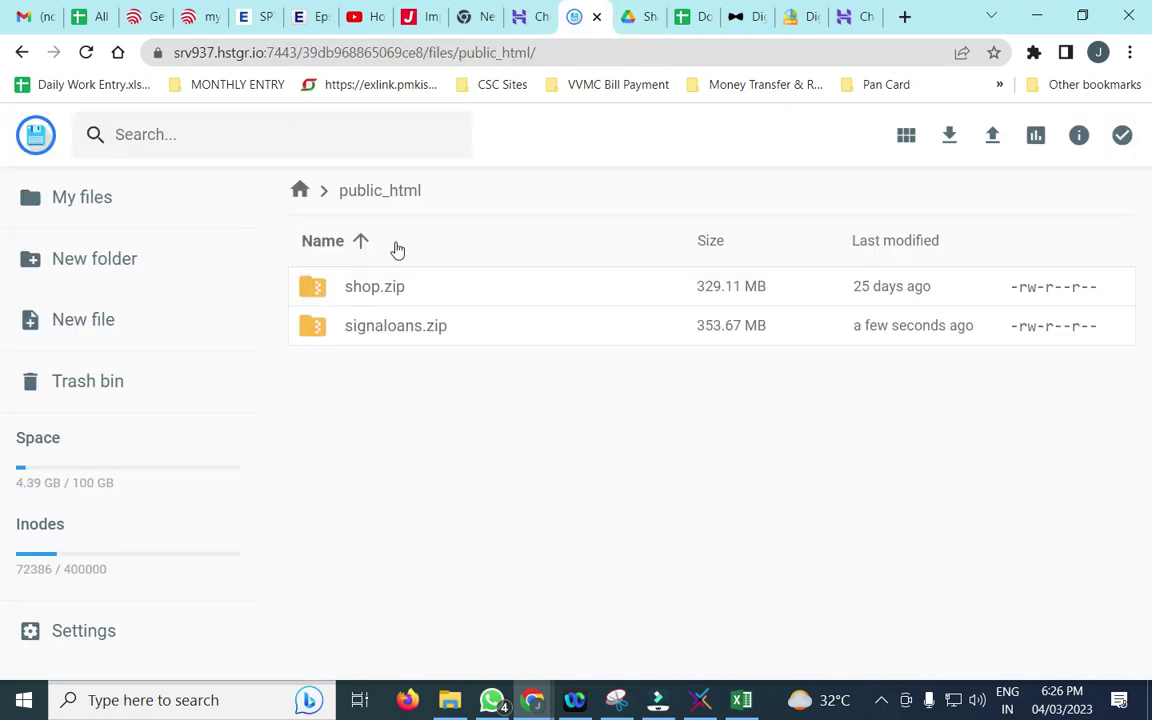
pyautogui.click(522, 14)
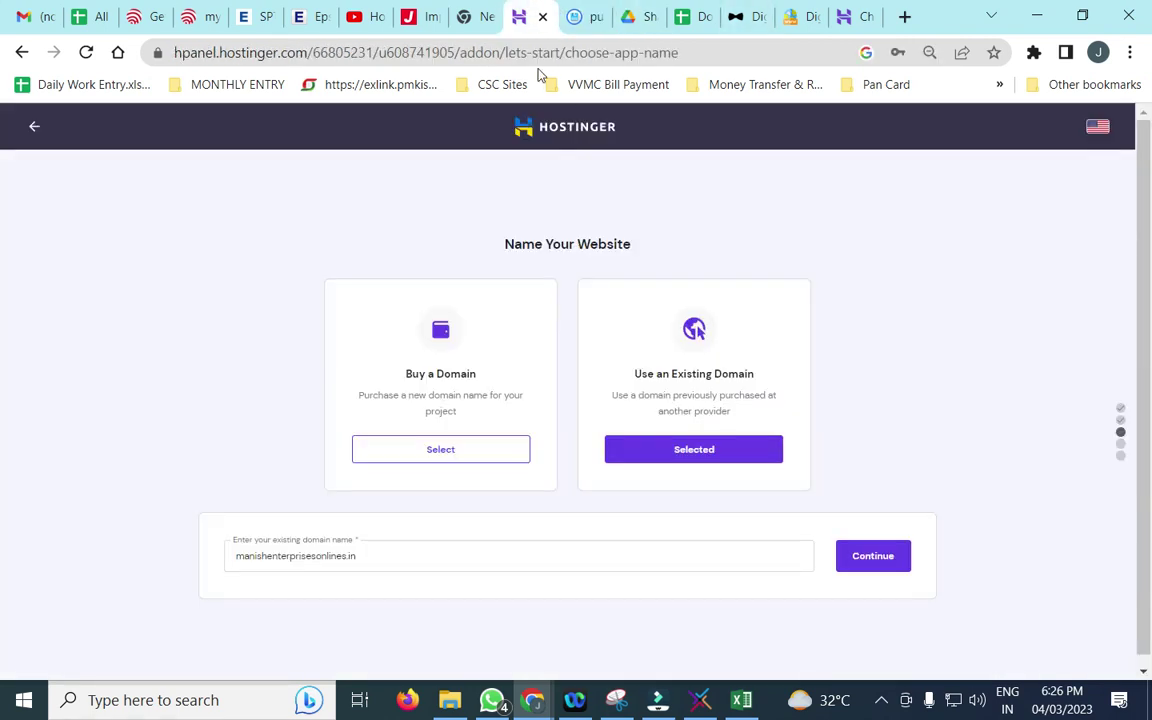
pyautogui.click(32, 130)
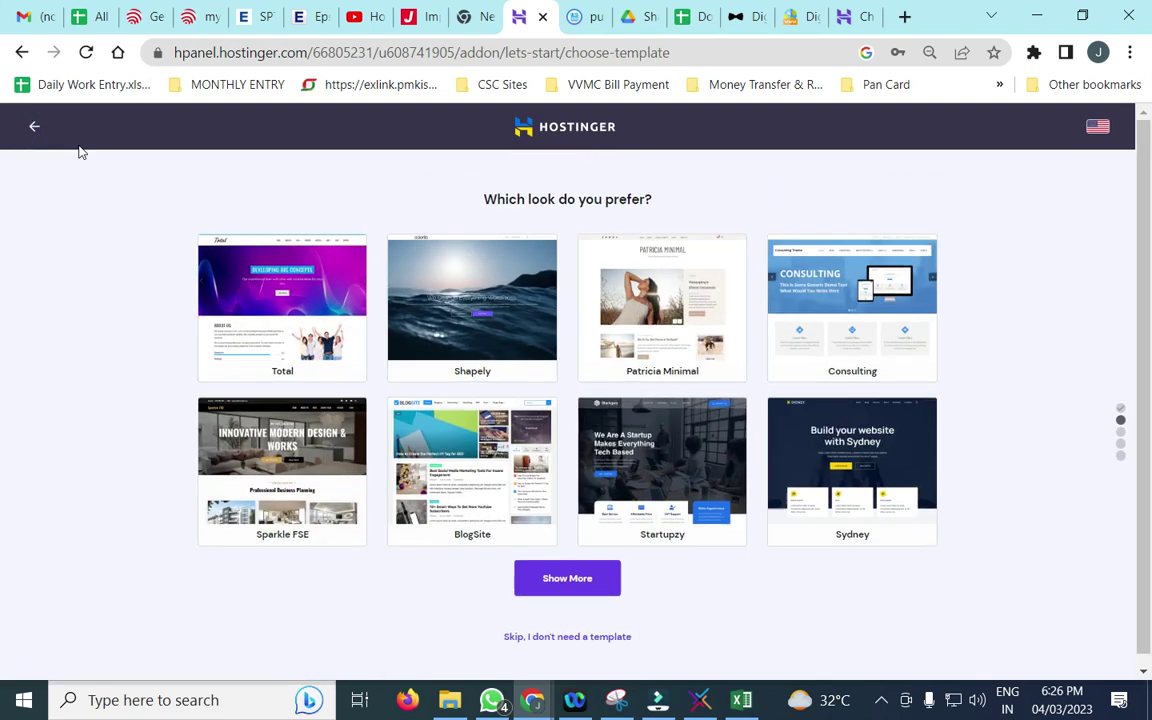
pyautogui.click(33, 132)
pyautogui.click(33, 132)
pyautogui.click(33, 132)
pyautogui.click(34, 134)
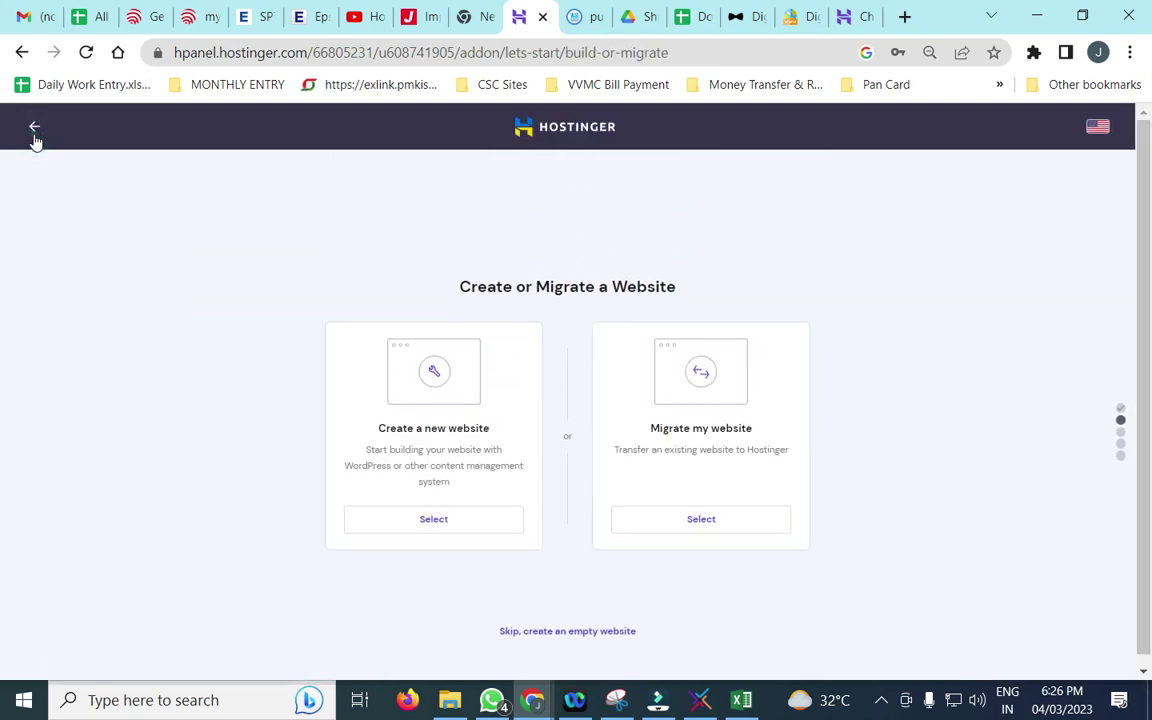
pyautogui.click(34, 134)
# Step: From Hosting, page 2, open the manishenterprisesonlines.in dashboard via Manage
pyautogui.click(283, 128)
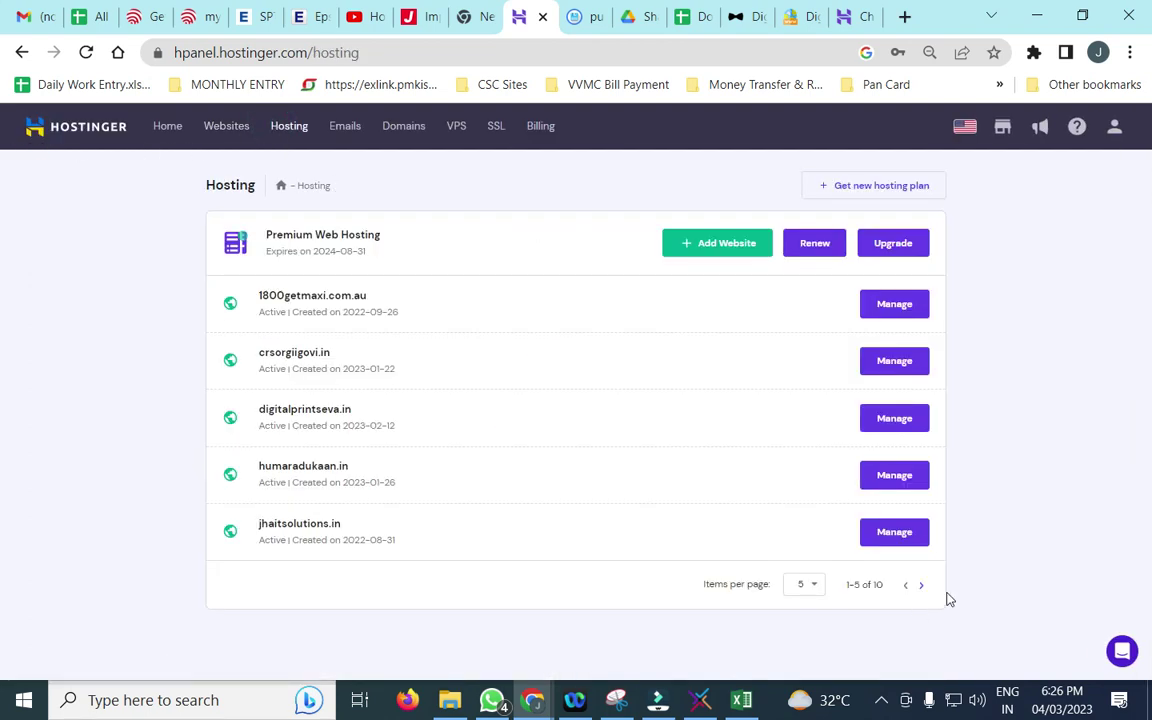
pyautogui.click(919, 588)
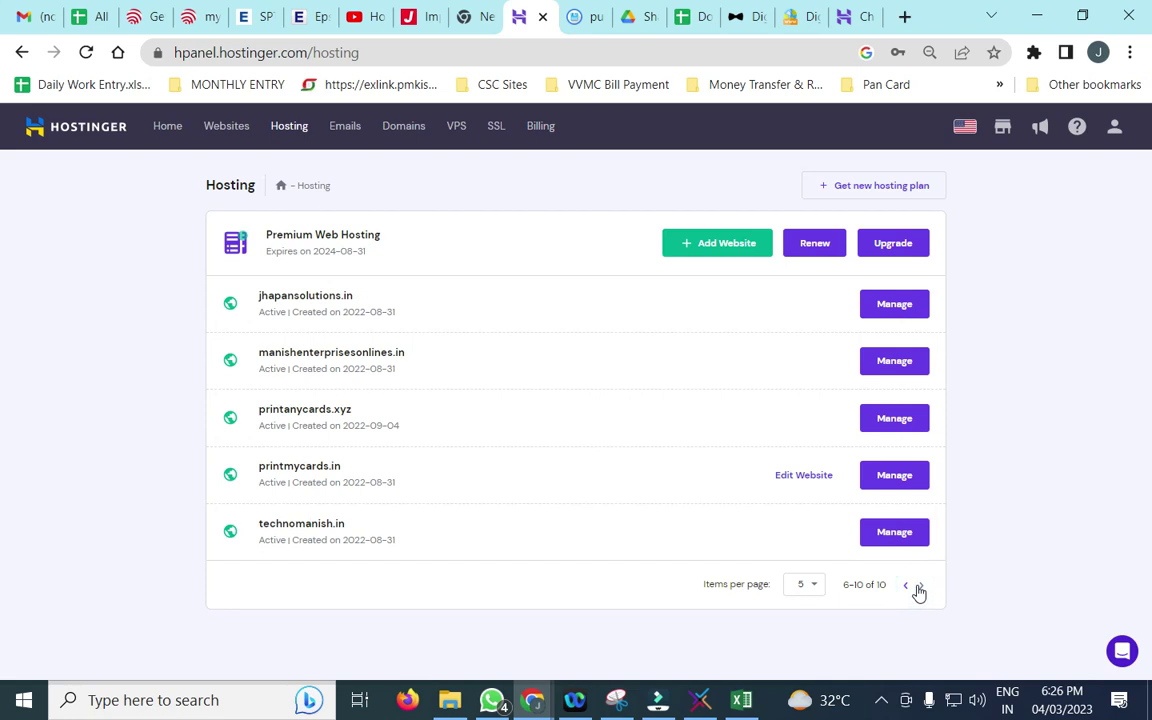
pyautogui.click(910, 369)
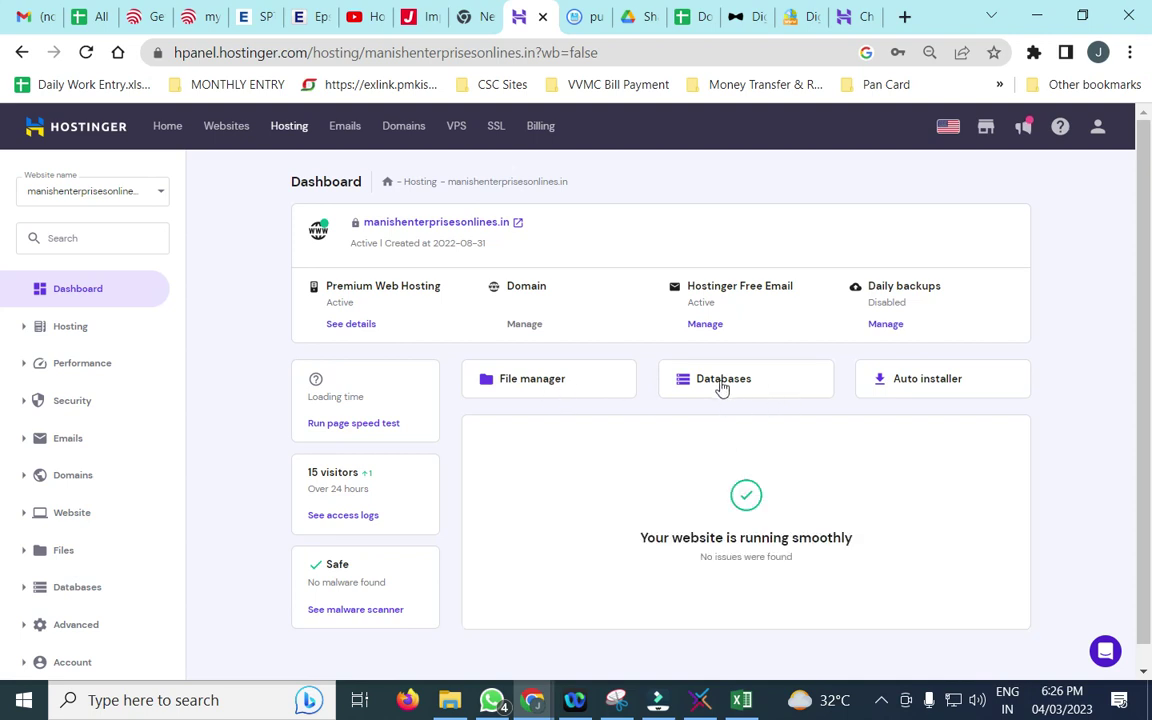
# Step: Open the File manager and MySQL databases pages, enter public_html, and open a new tab
pyautogui.click(573, 390)
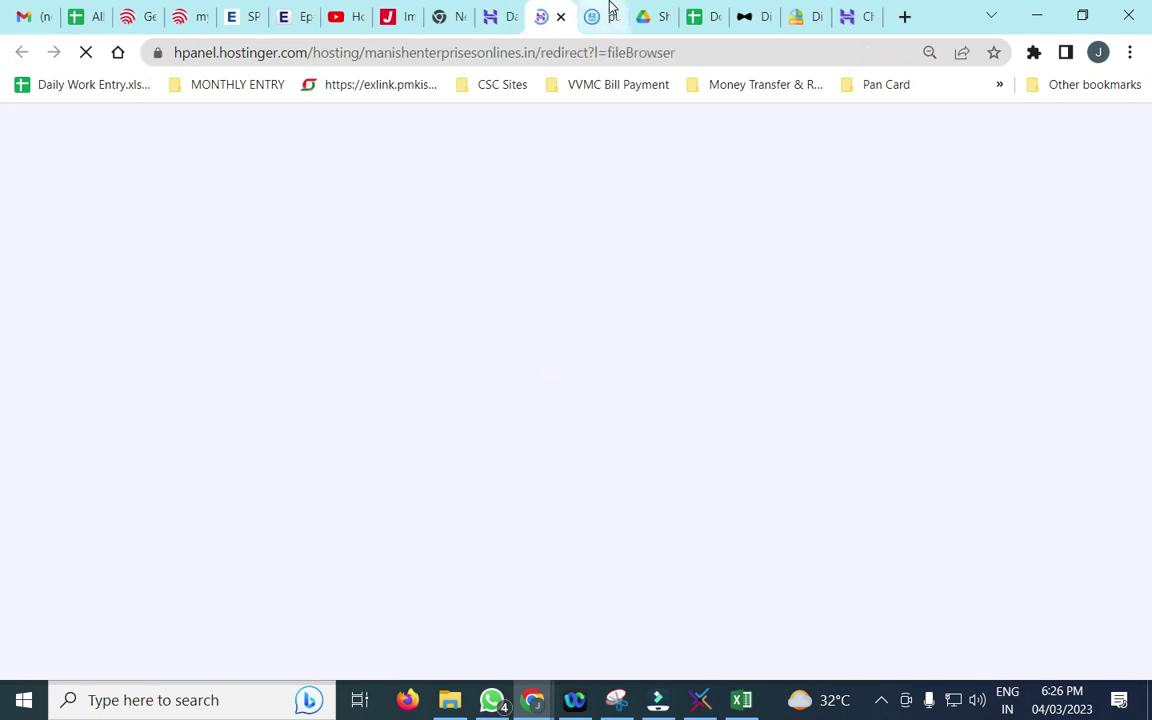
pyautogui.click(563, 25)
pyautogui.click(562, 20)
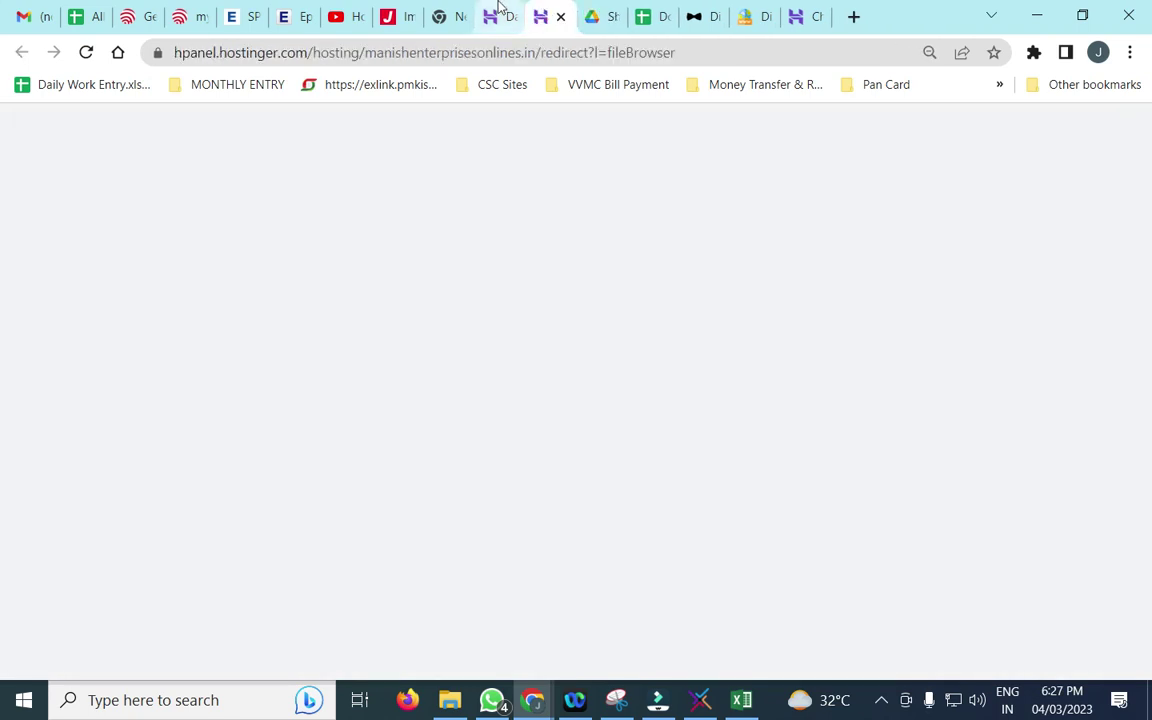
pyautogui.click(737, 381)
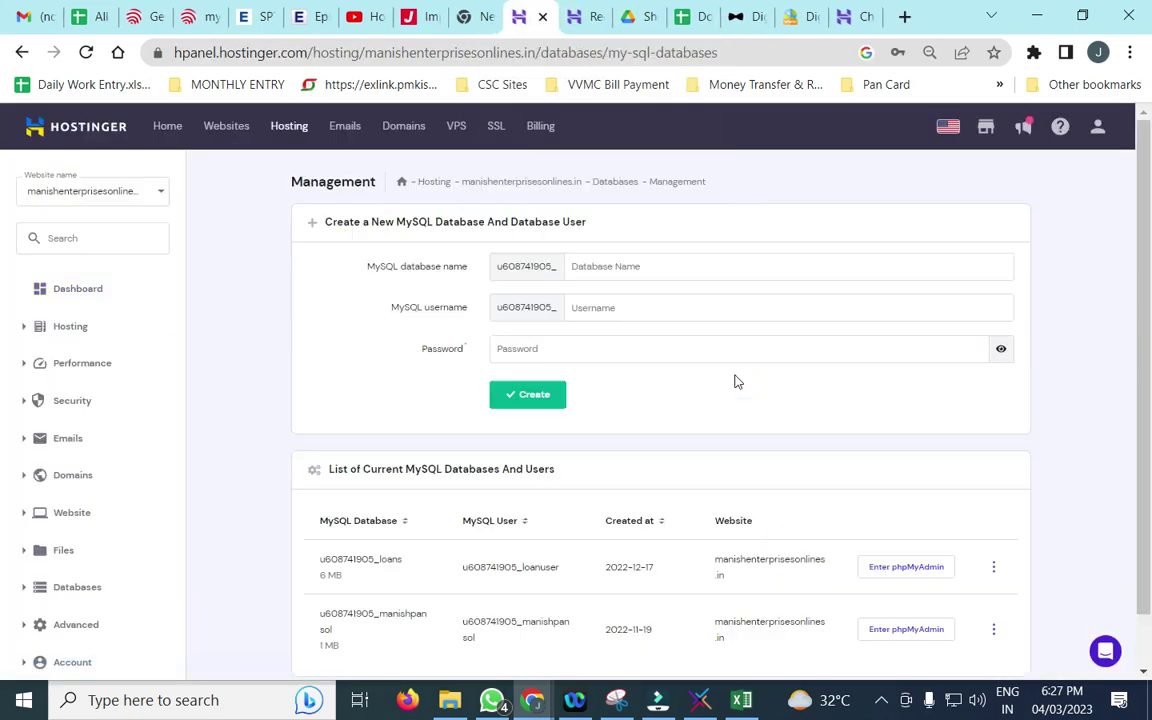
pyautogui.click(588, 17)
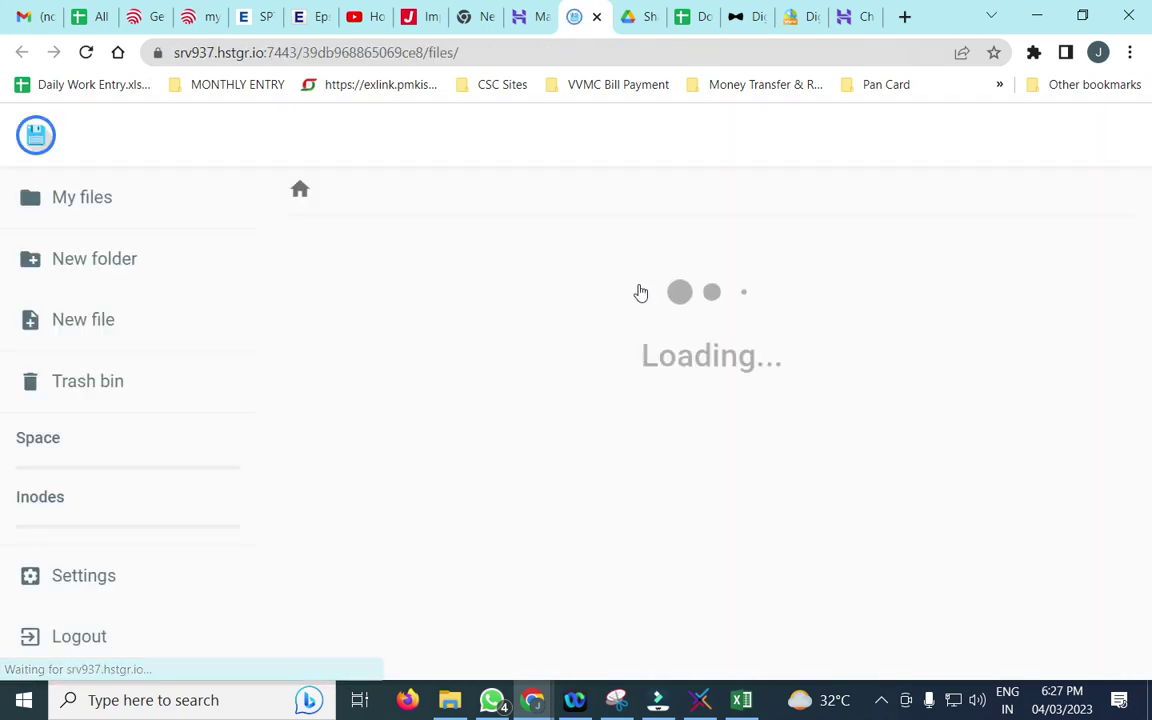
pyautogui.doubleClick(469, 300)
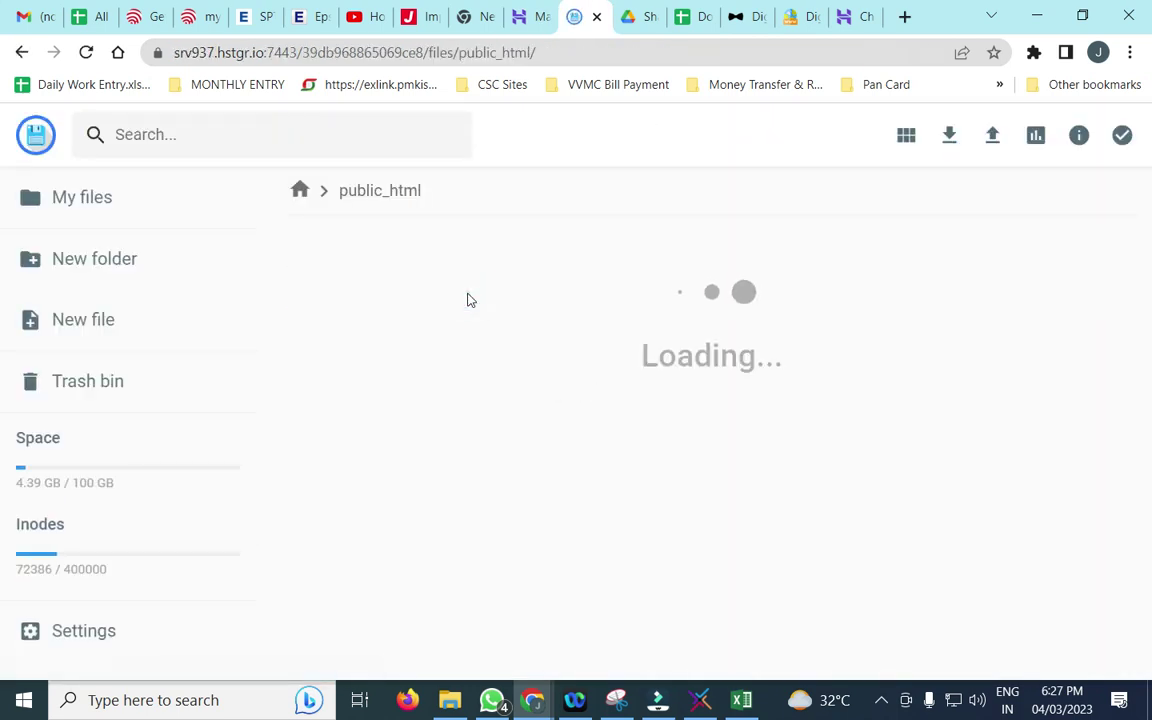
pyautogui.click(905, 30)
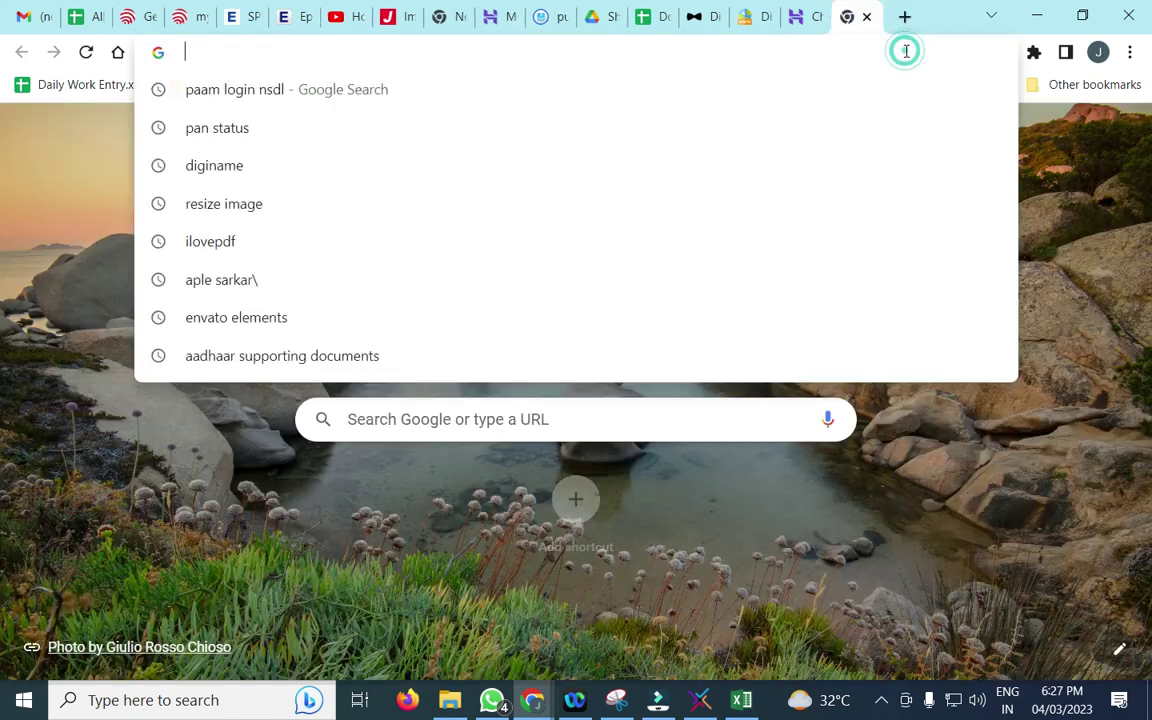
# Step: Search Google for 'wordpress org', open wordpress.org, and go to Get WordPress
pyautogui.write('wordpress')
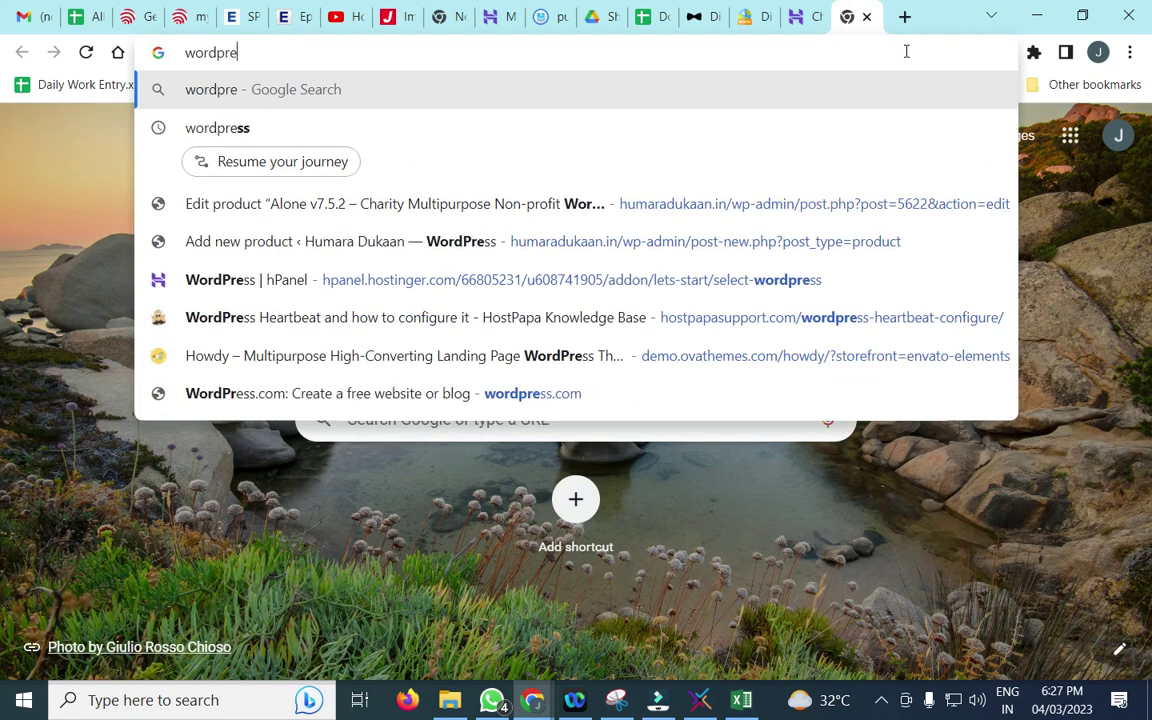
pyautogui.press('Return')
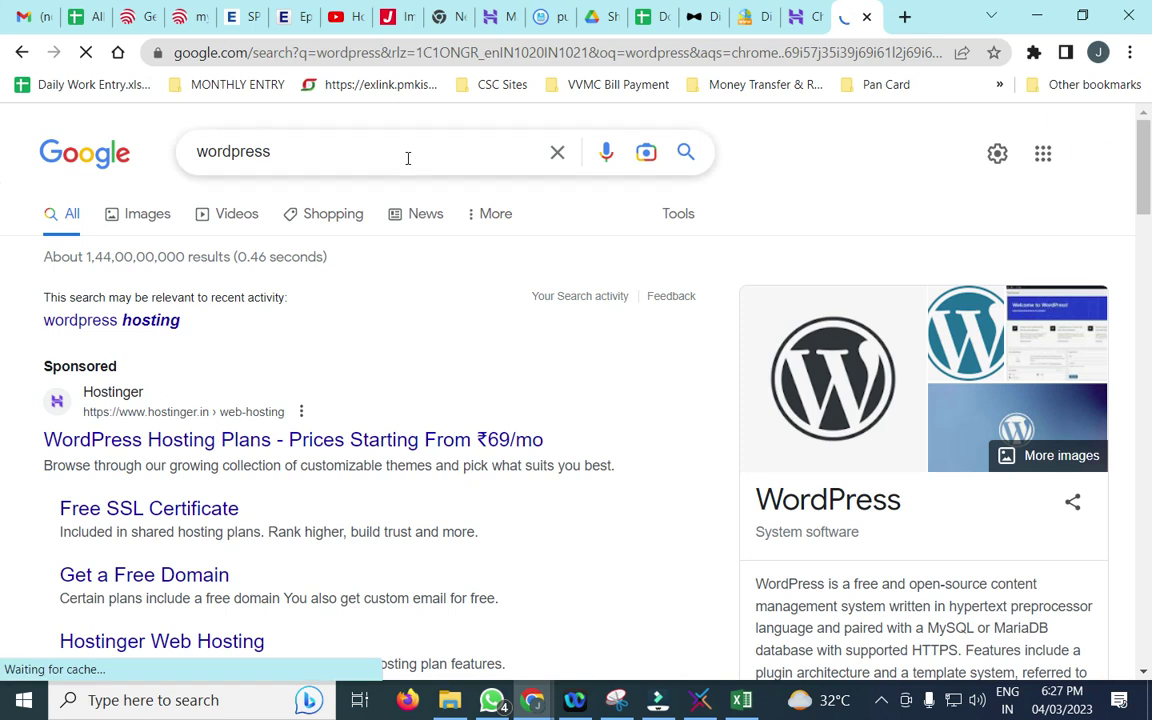
pyautogui.click(407, 158)
pyautogui.write('org')
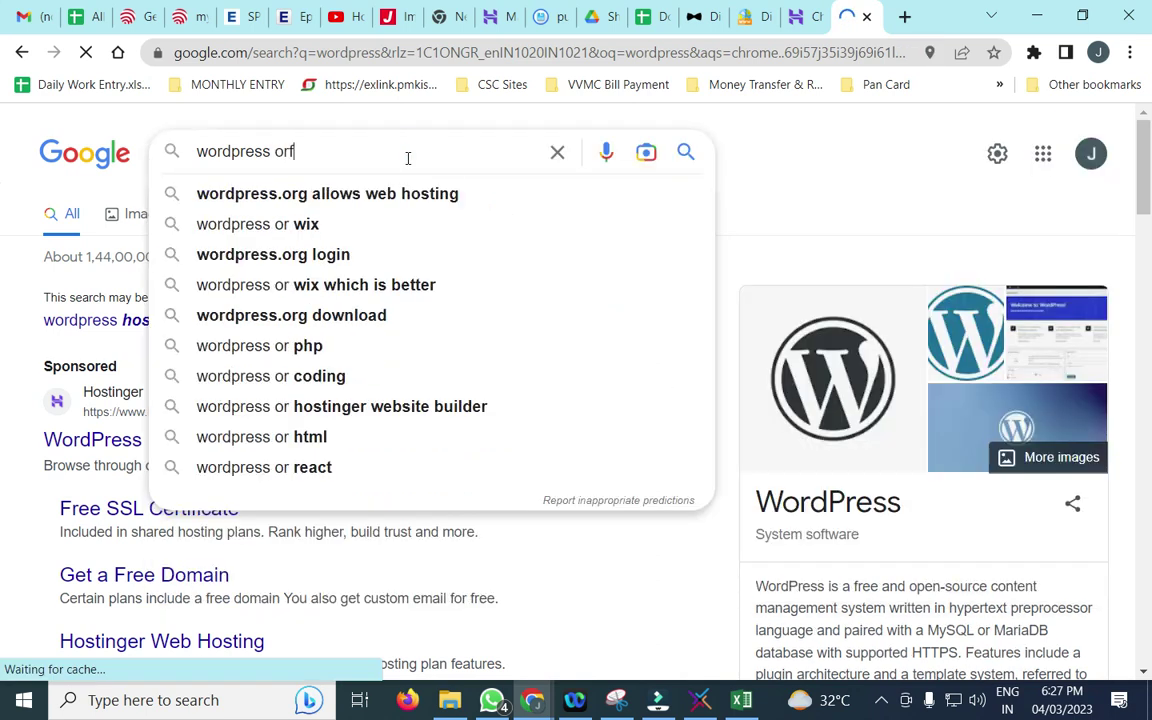
pyautogui.press('Return')
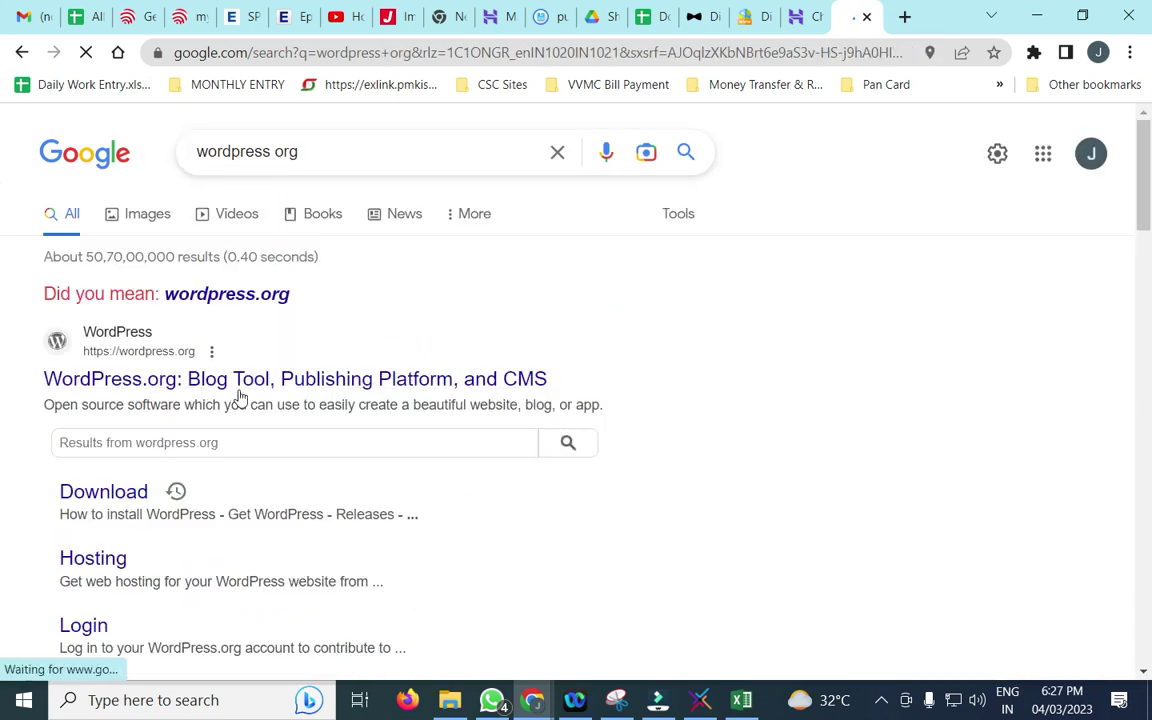
pyautogui.click(243, 379)
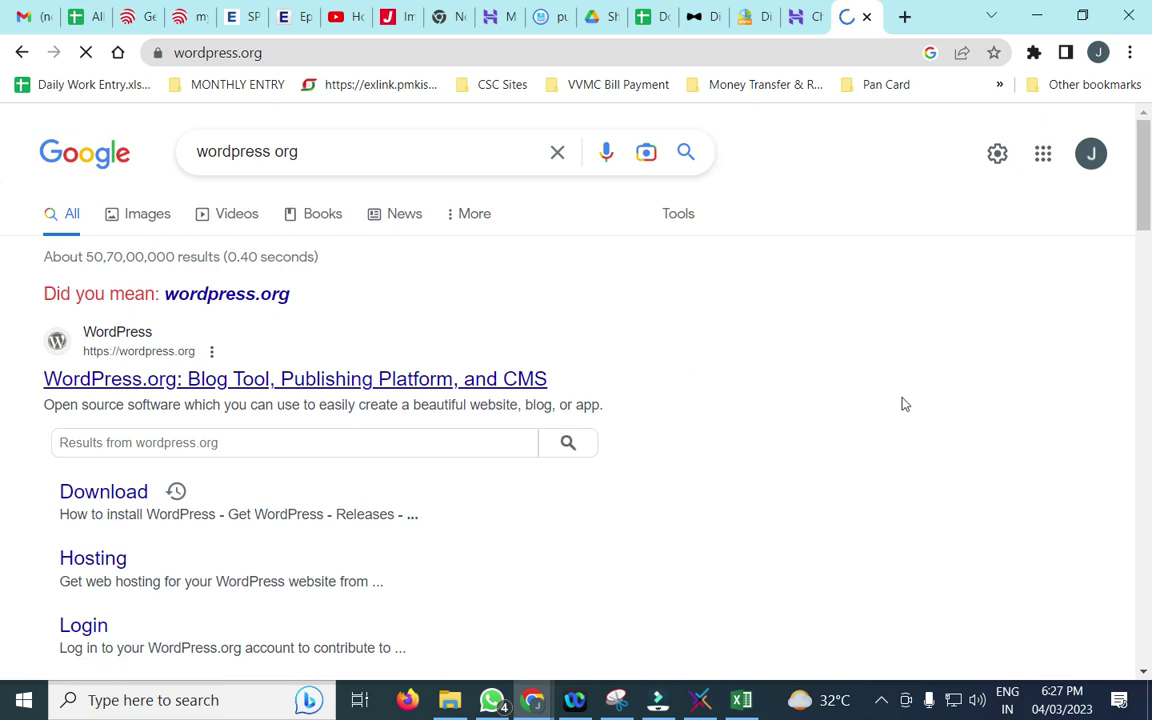
pyautogui.click(1017, 142)
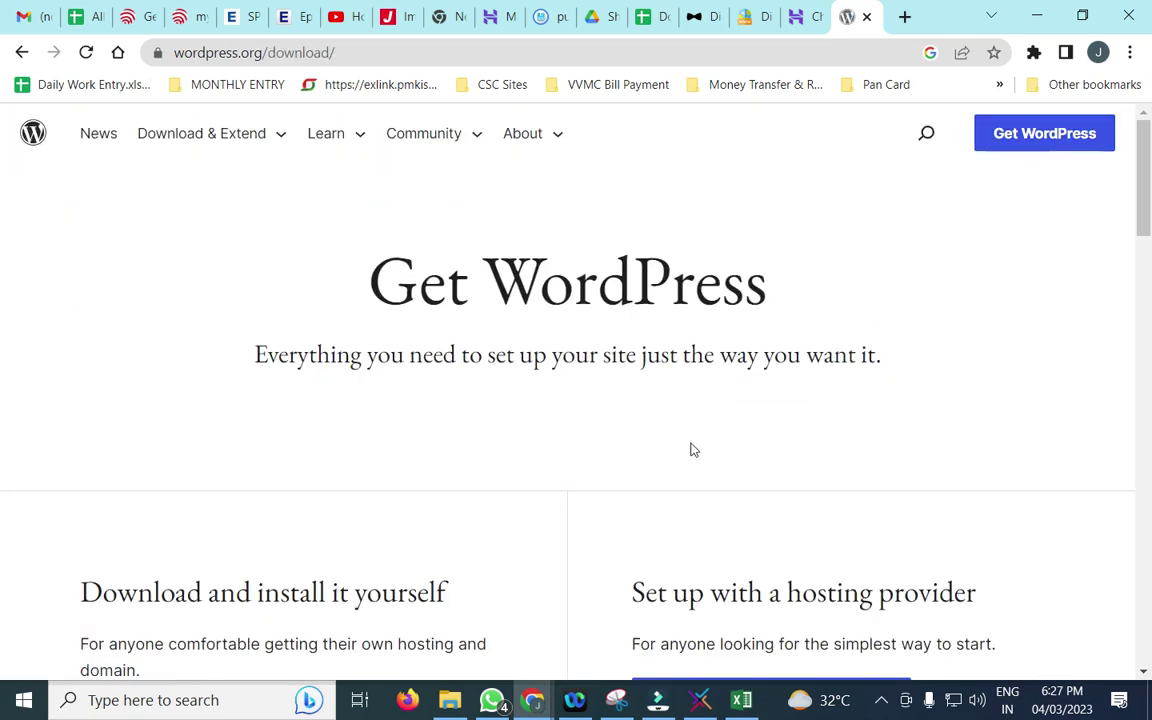
# Step: Download the WordPress 6.1.1 zip, dismiss the thank-you popup, and return to the Hostinger file manager
pyautogui.scroll(-5, 290, 477)
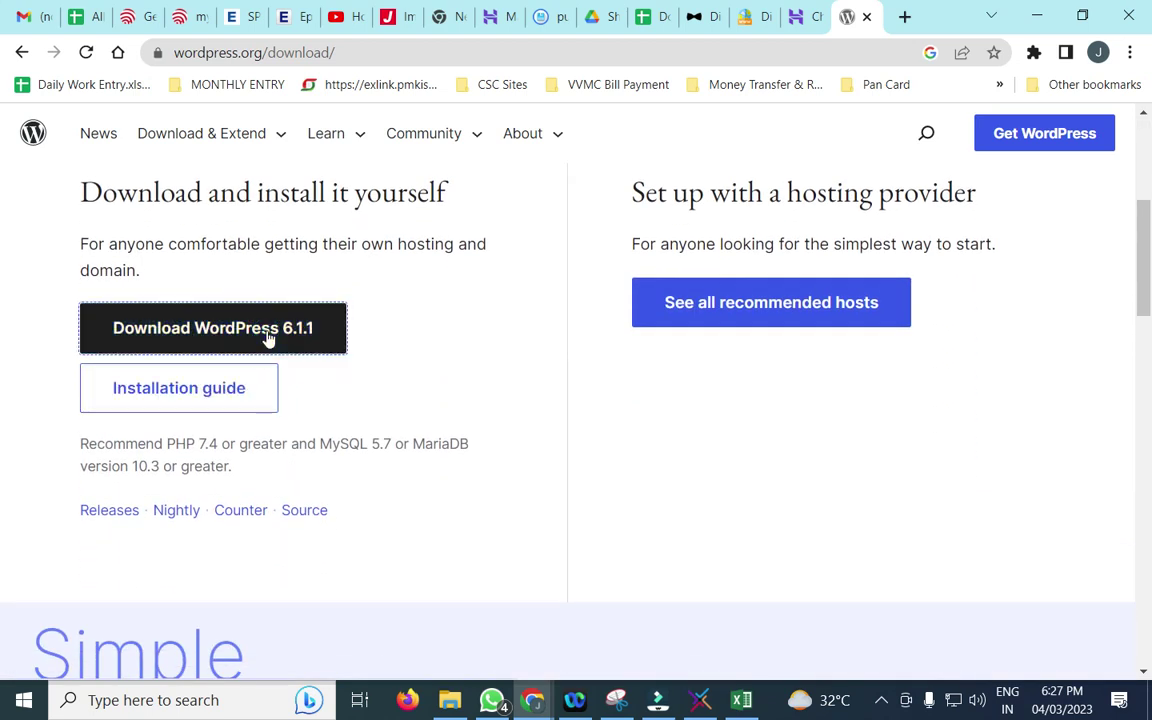
pyautogui.click(272, 337)
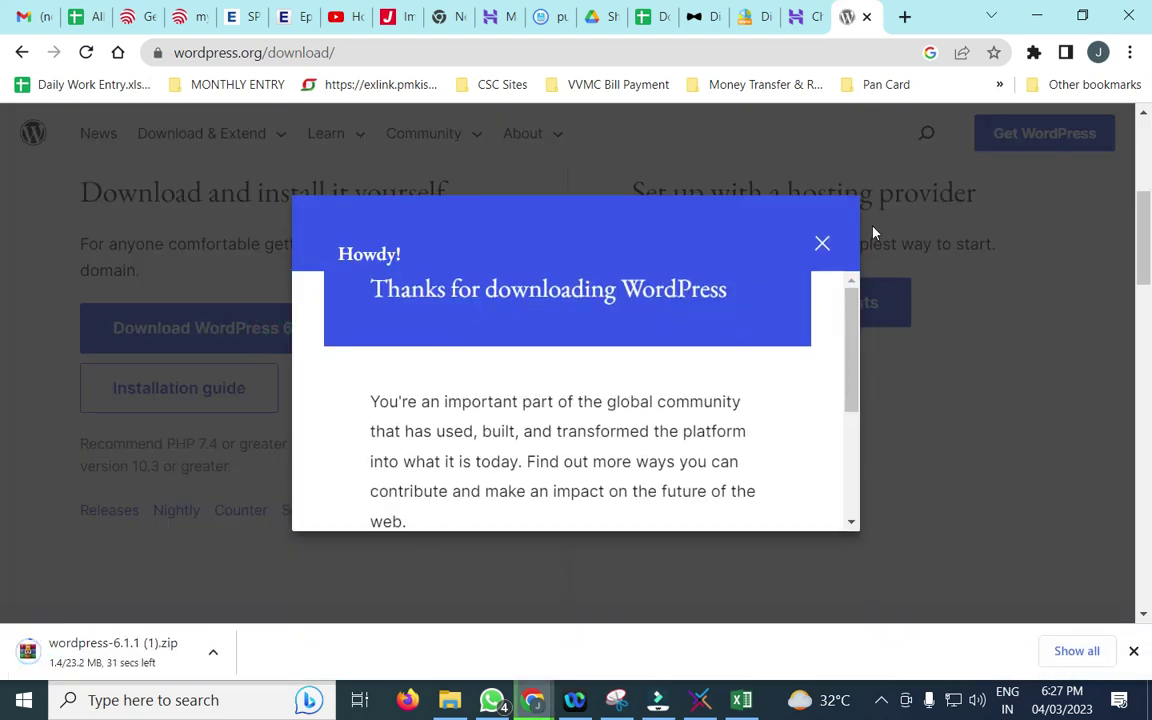
pyautogui.click(820, 243)
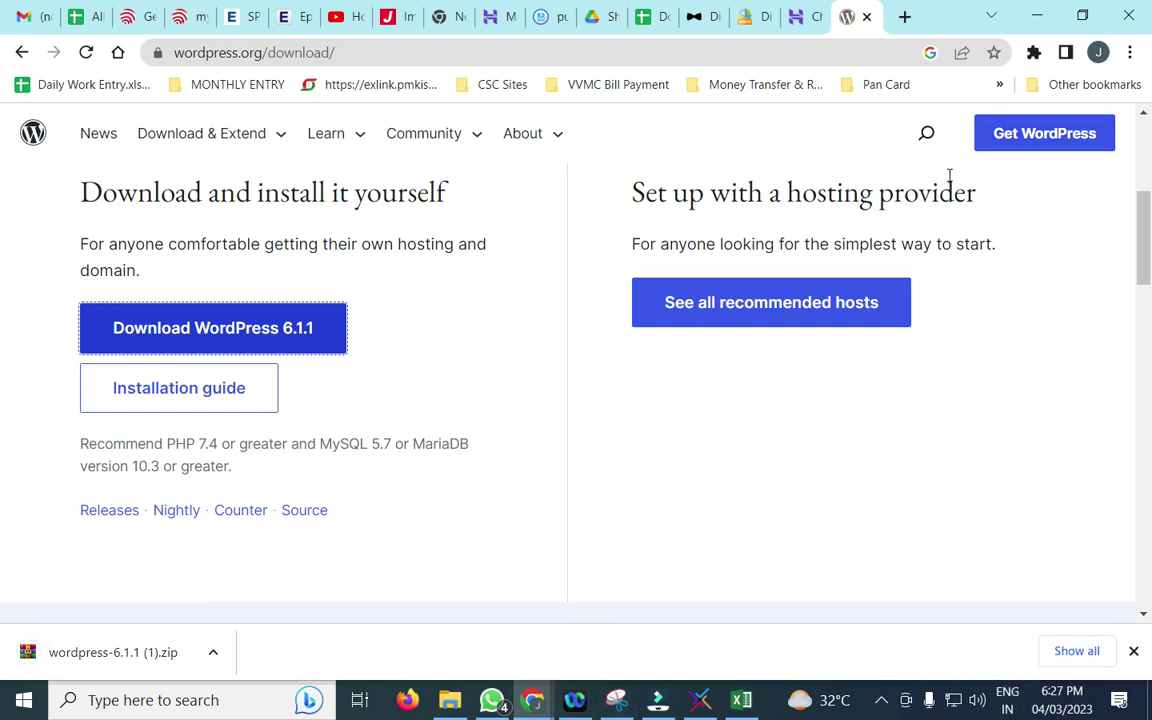
pyautogui.click(800, 16)
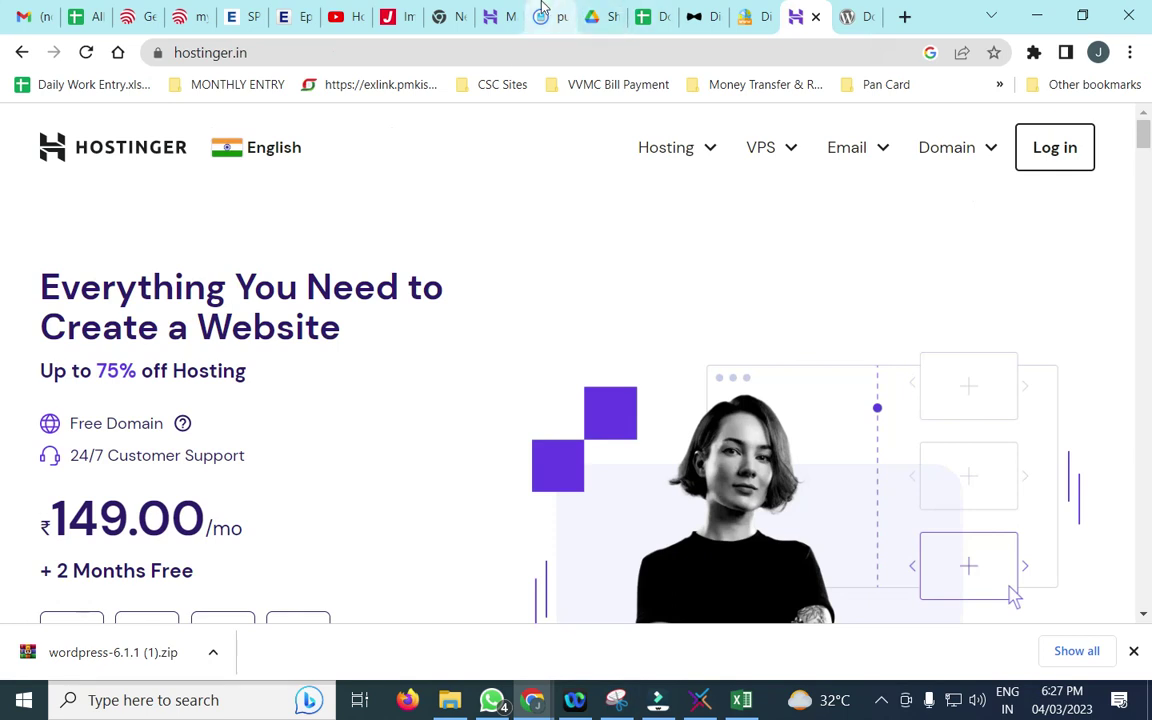
pyautogui.click(543, 10)
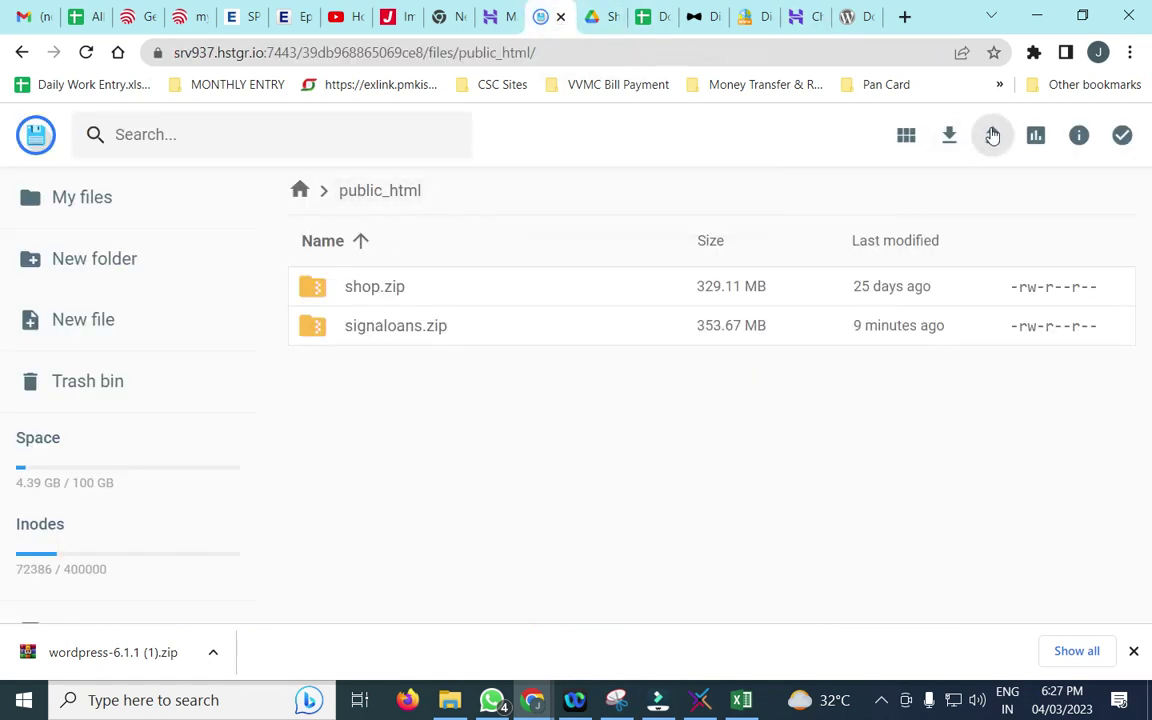
# Step: Upload wordpress-6.1.1 (1).zip from Downloads into public_html, then start entering the domain in a new tab
pyautogui.click(992, 134)
pyautogui.click(505, 403)
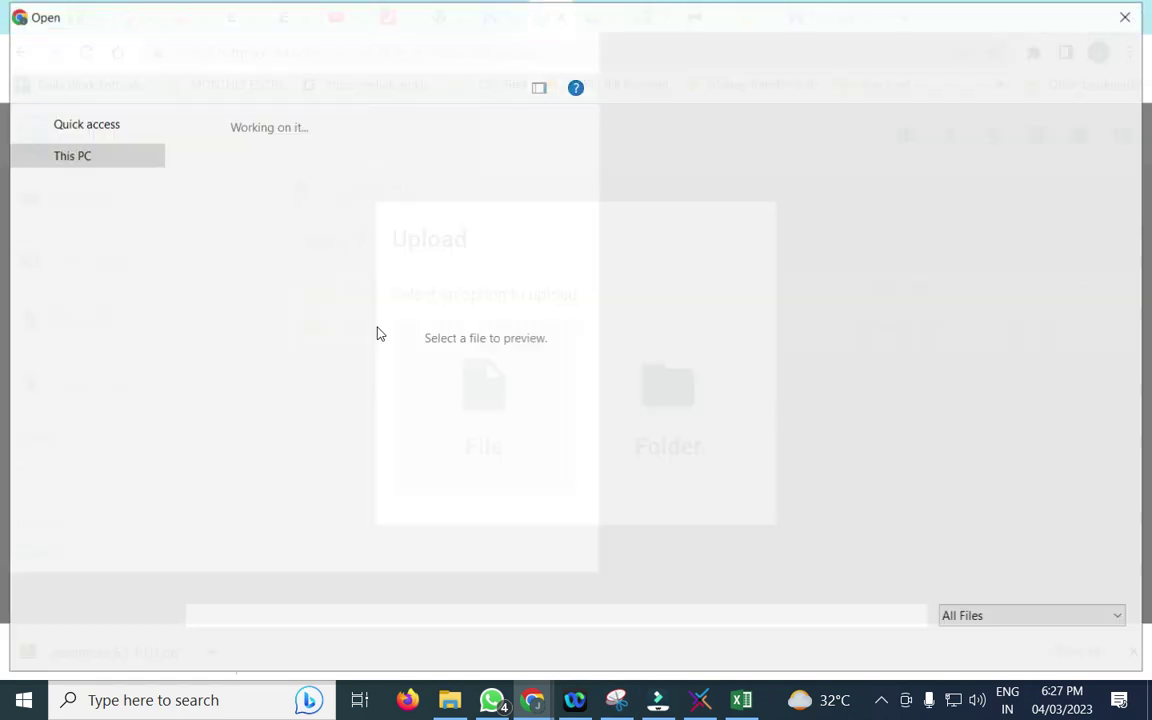
pyautogui.click(226, 198)
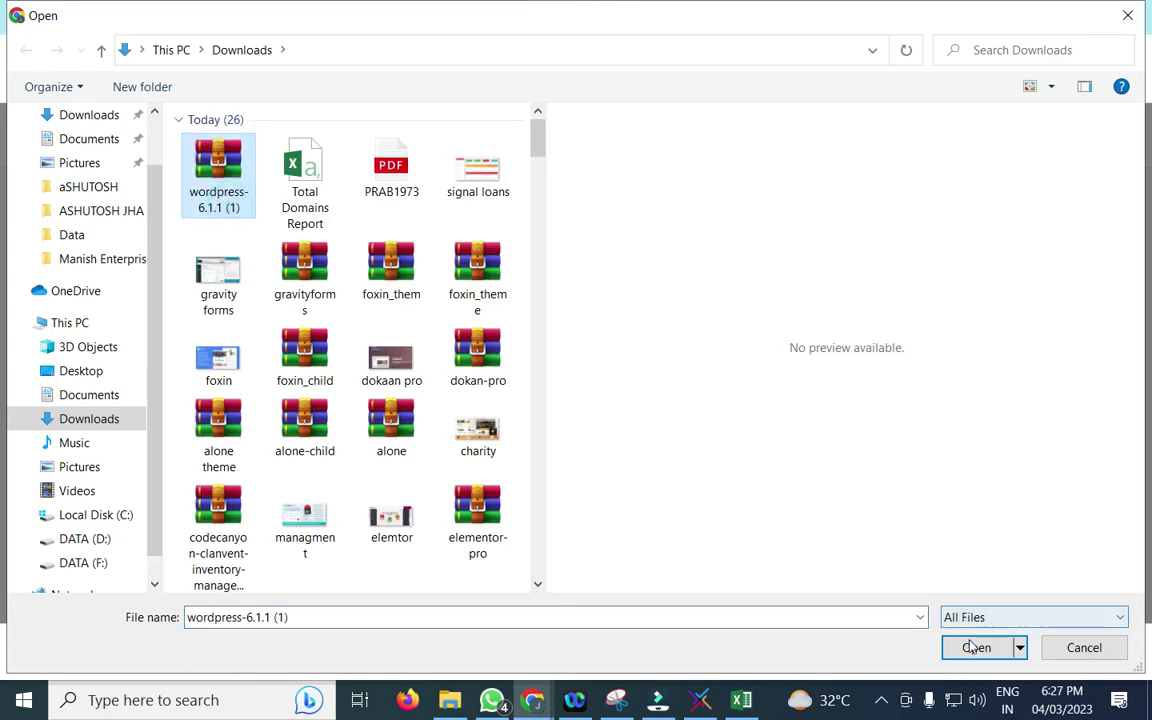
pyautogui.click(974, 647)
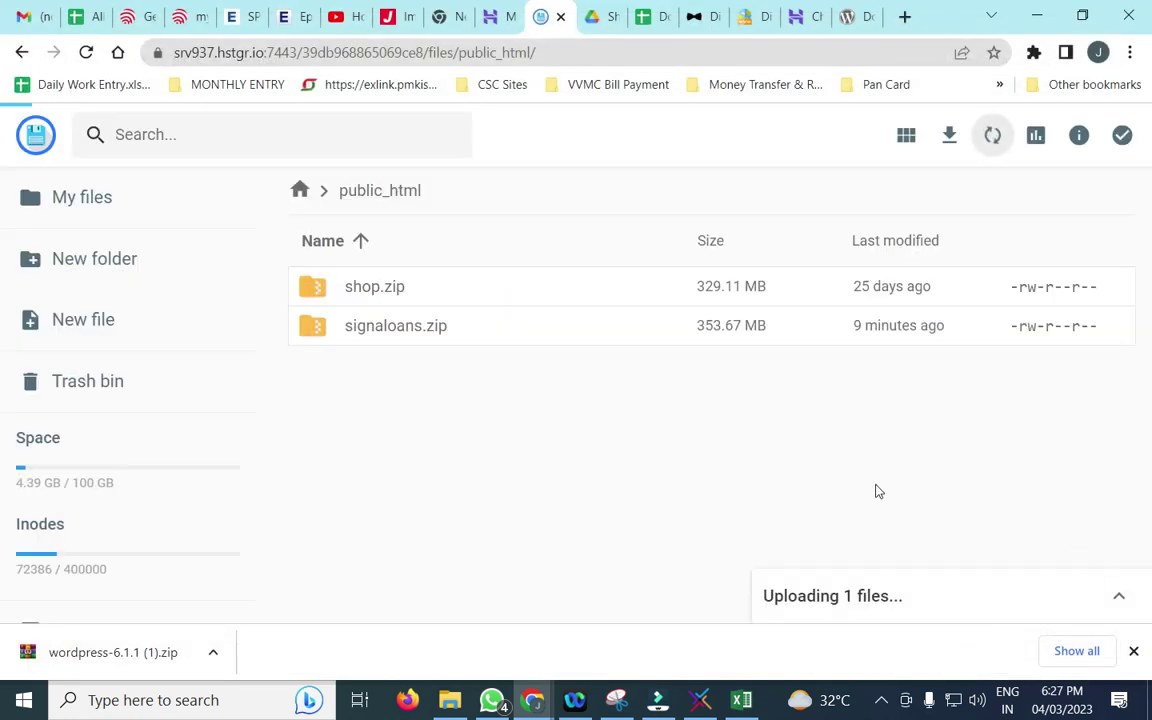
pyautogui.hotkey('ctrl', 't')
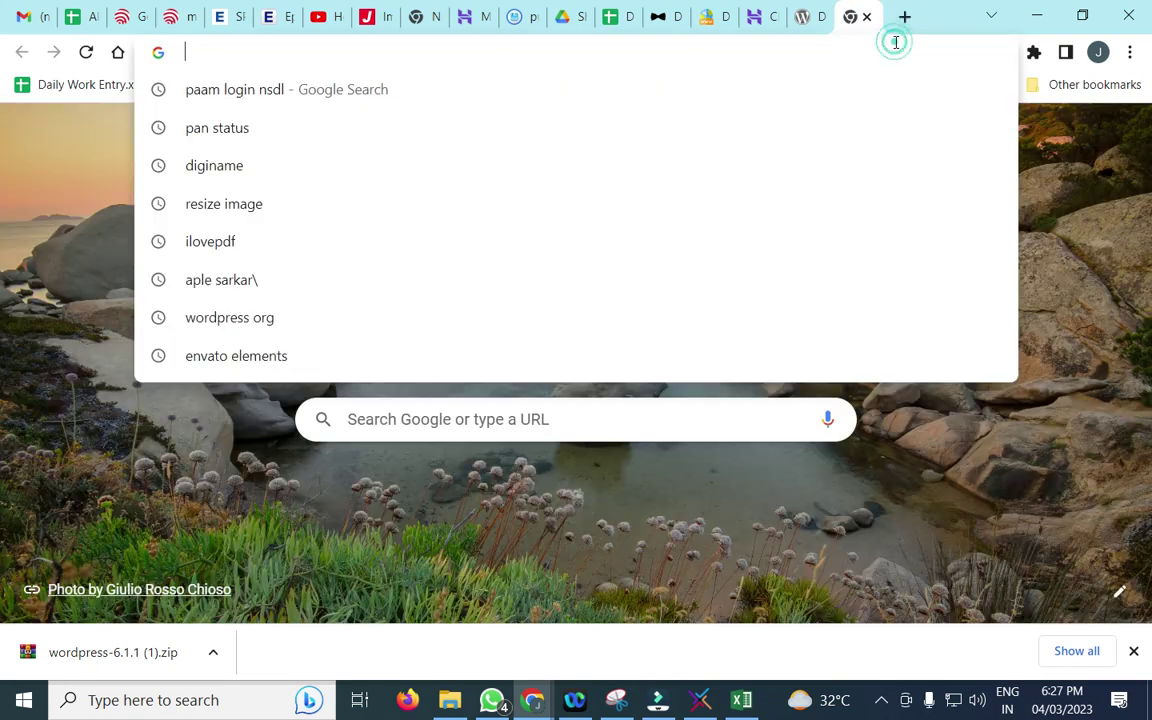
pyautogui.write('manishe')
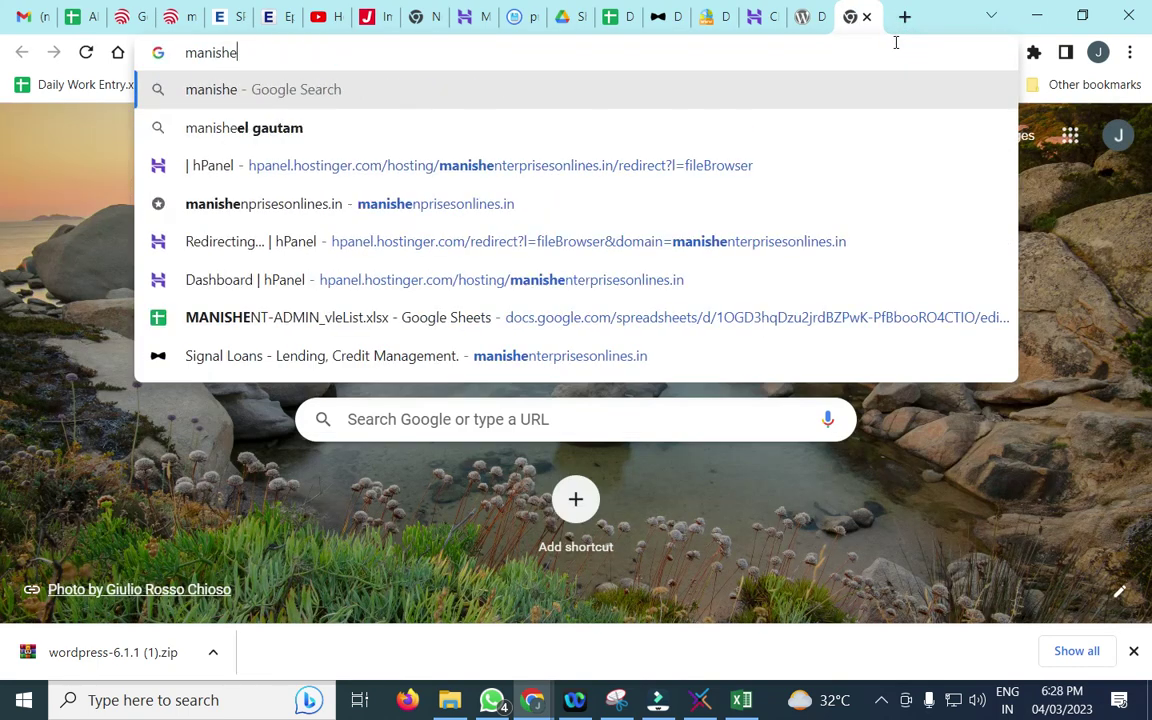
pyautogui.write('nterprise')
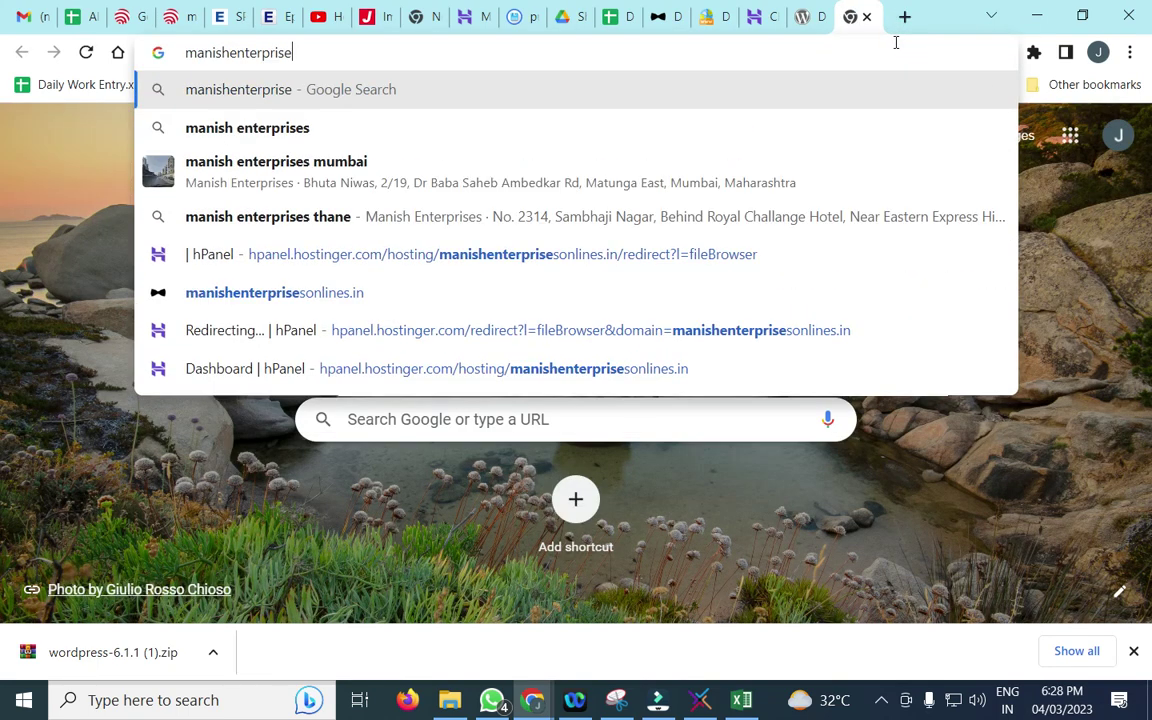
pyautogui.write('sonlinesi')
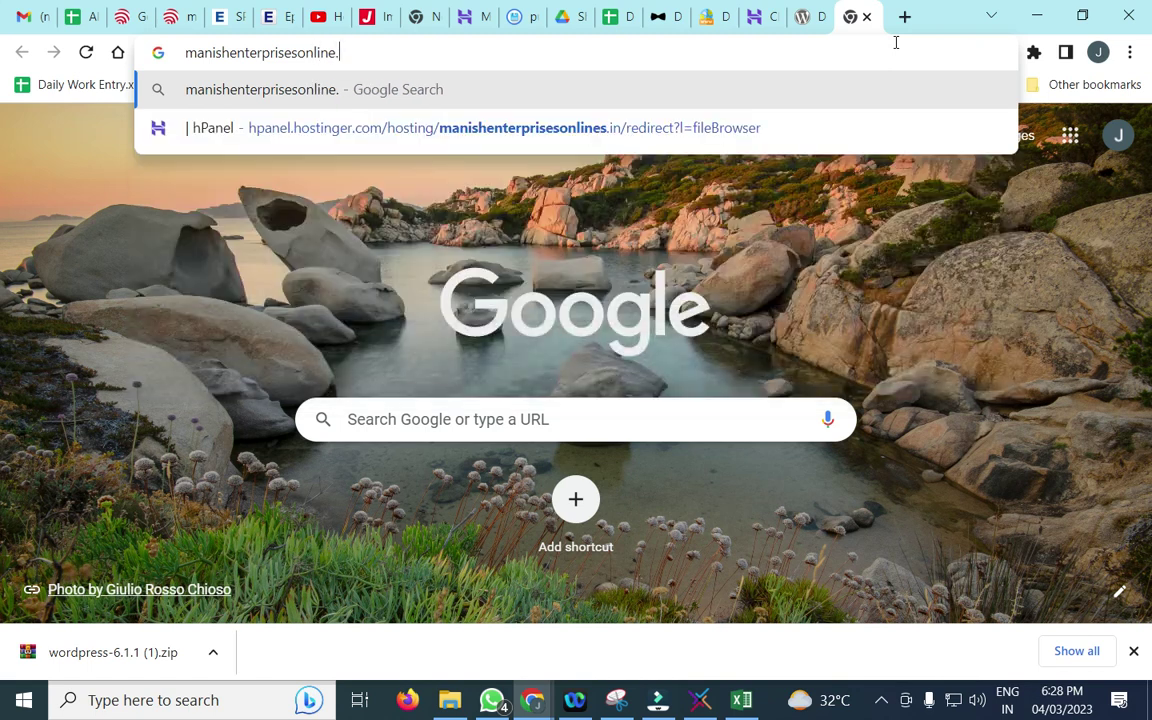
# Step: Load manishenterprisesonlines.in, stripping the login path from the address
pyautogui.press('BackSpace')
pyautogui.write('.in')
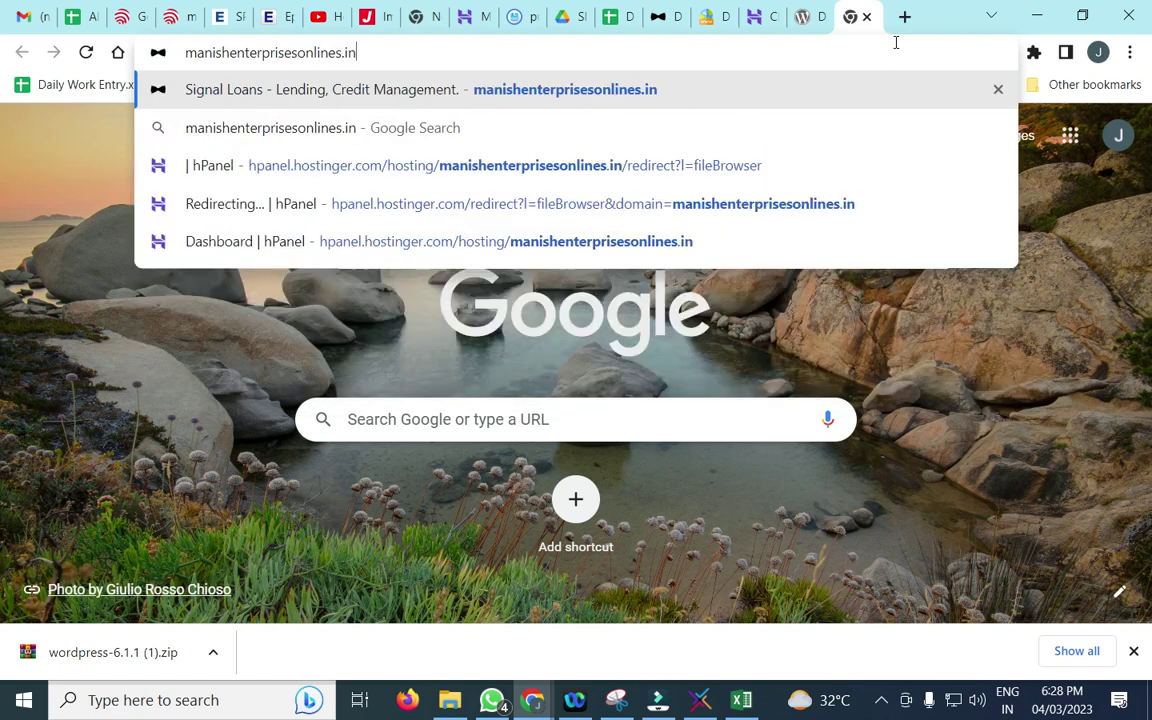
pyautogui.press('Return')
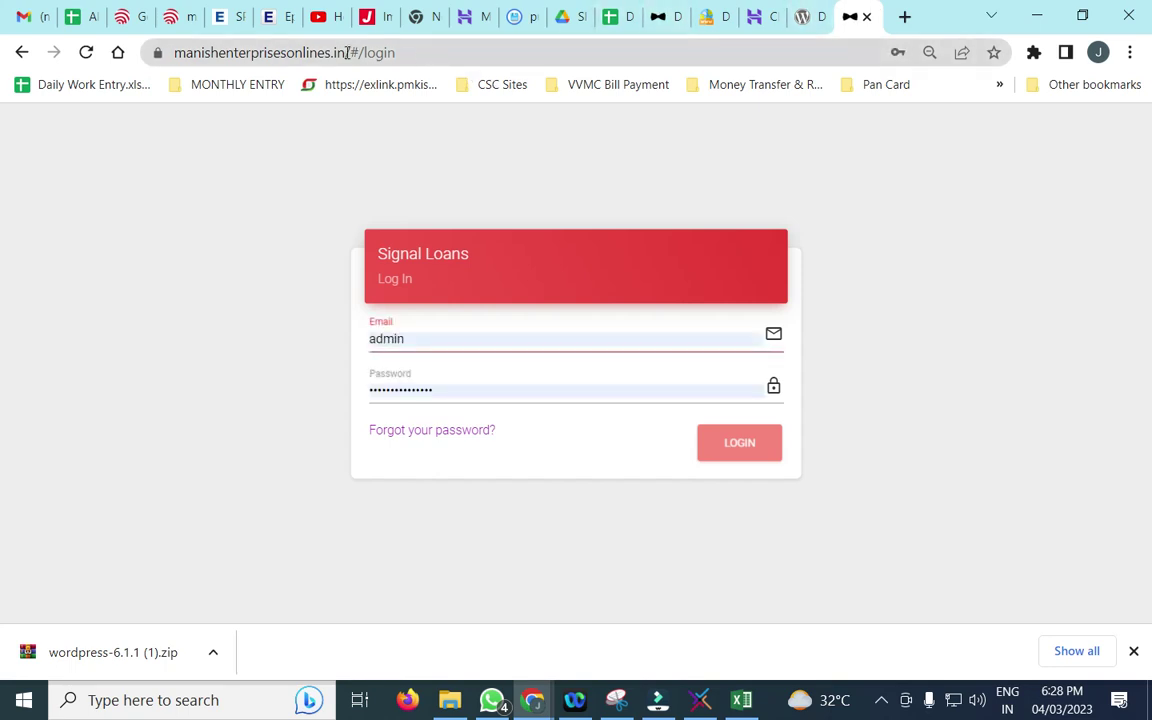
pyautogui.moveTo(347, 52); pyautogui.dragTo(460, 51)
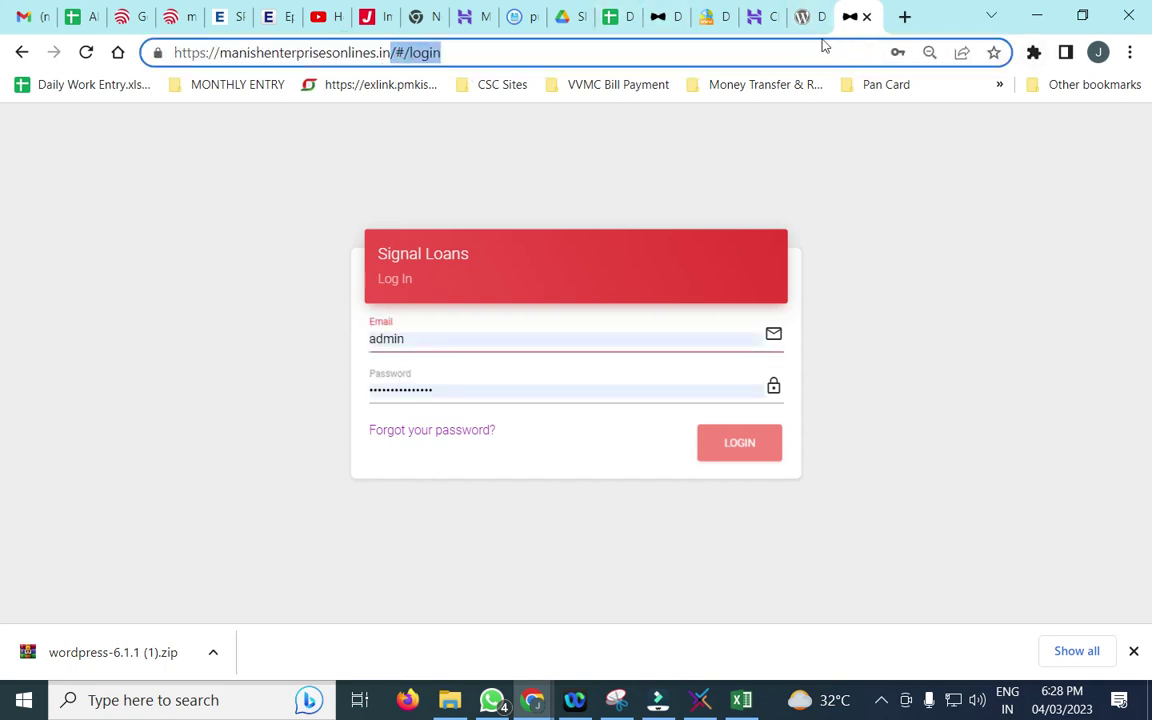
pyautogui.moveTo(525, 60); pyautogui.dragTo(390, 67)
pyautogui.press('BackSpace')
pyautogui.press('Return')
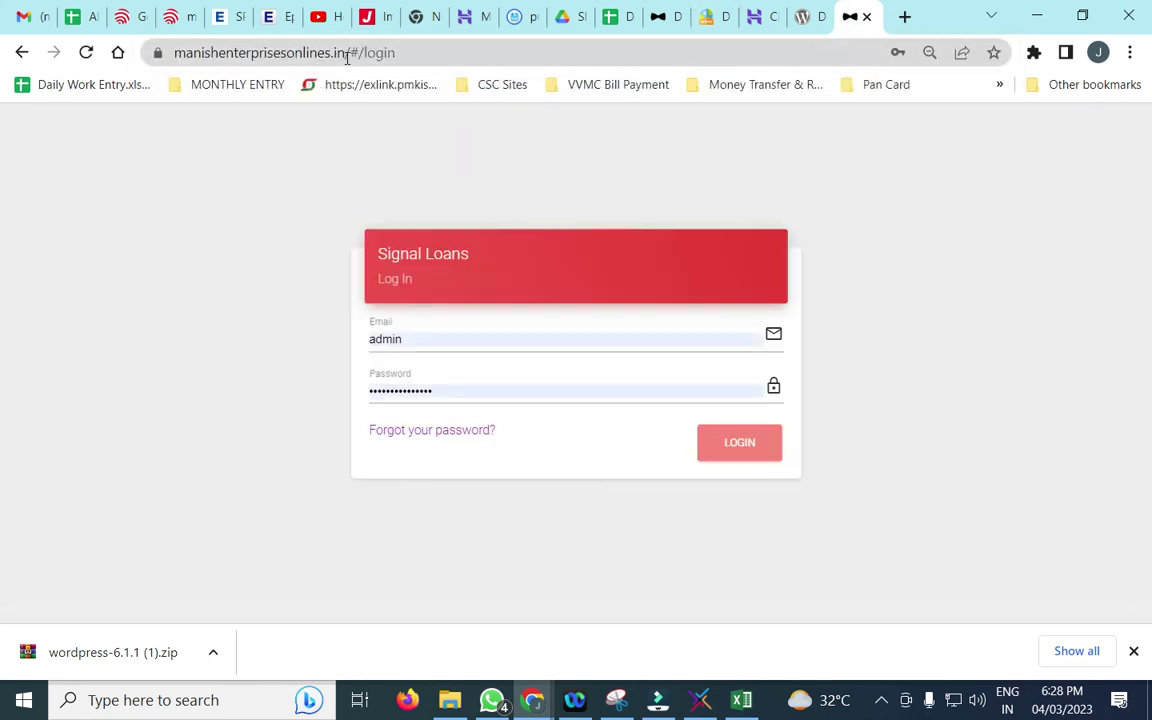
# Step: Load the site's base address in an incognito window, which returns 403 Forbidden, then return to the WordPress download page
pyautogui.moveTo(342, 52); pyautogui.dragTo(139, 93)
pyautogui.hotkey('ctrl', 'c')
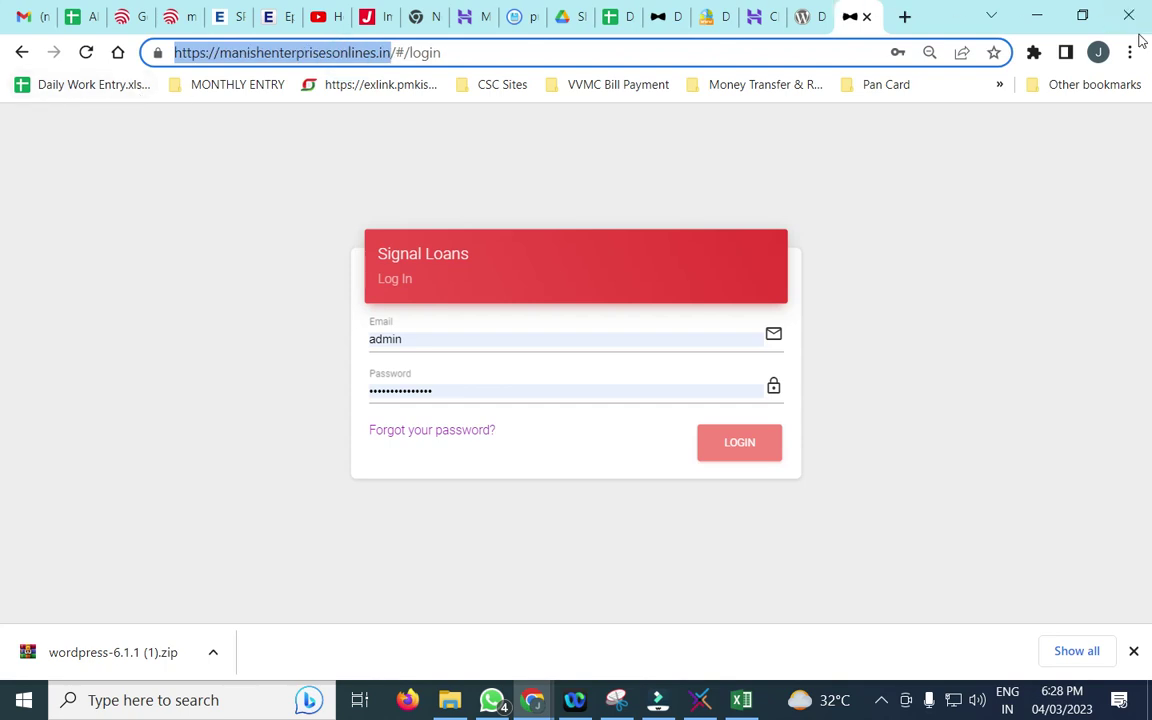
pyautogui.click(1129, 52)
pyautogui.click(962, 130)
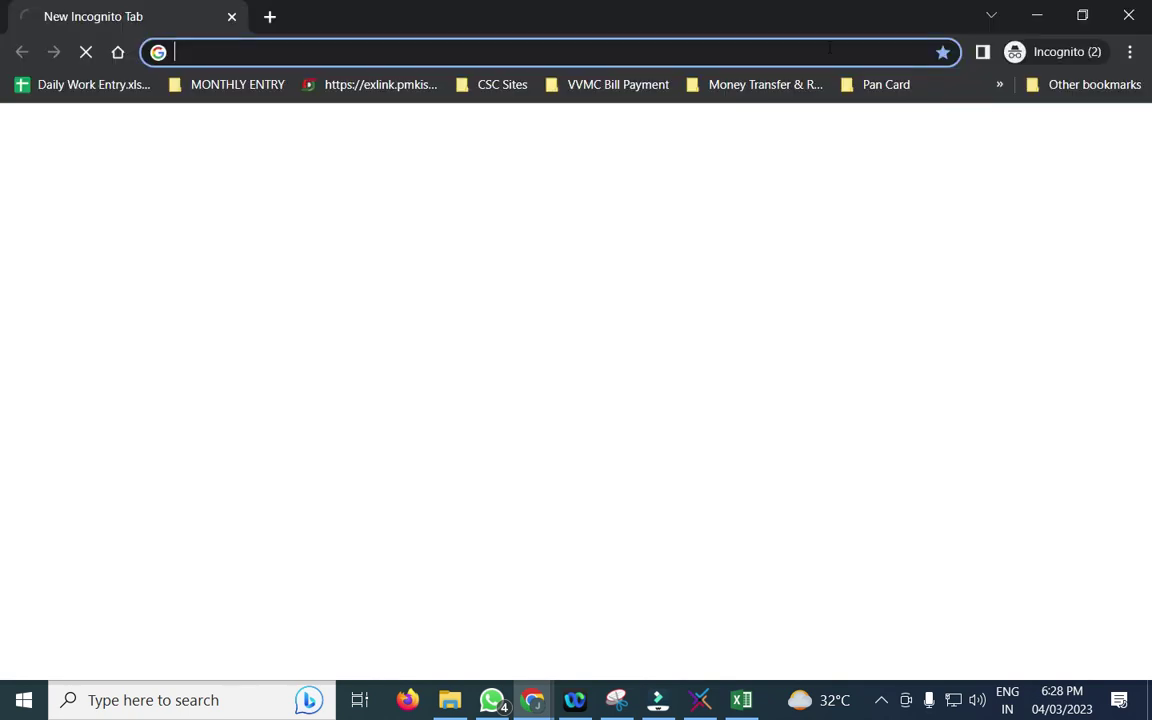
pyautogui.hotkey('ctrl', 'v')
pyautogui.press('Return')
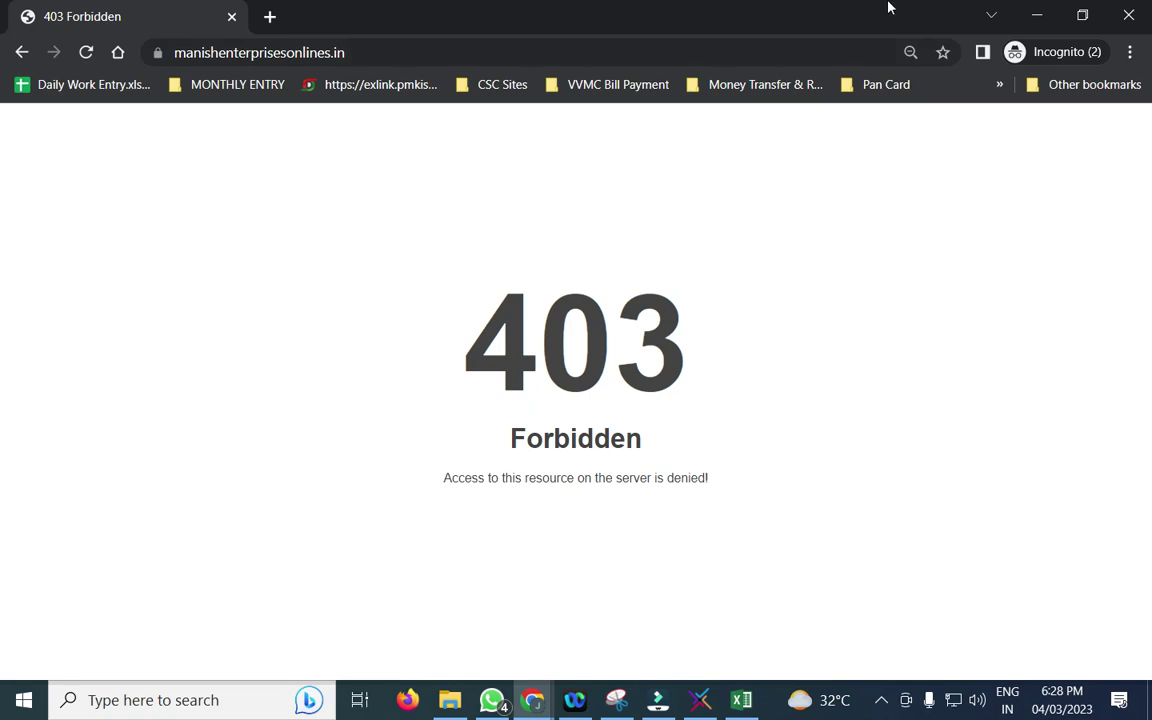
pyautogui.click(1037, 16)
pyautogui.click(874, 18)
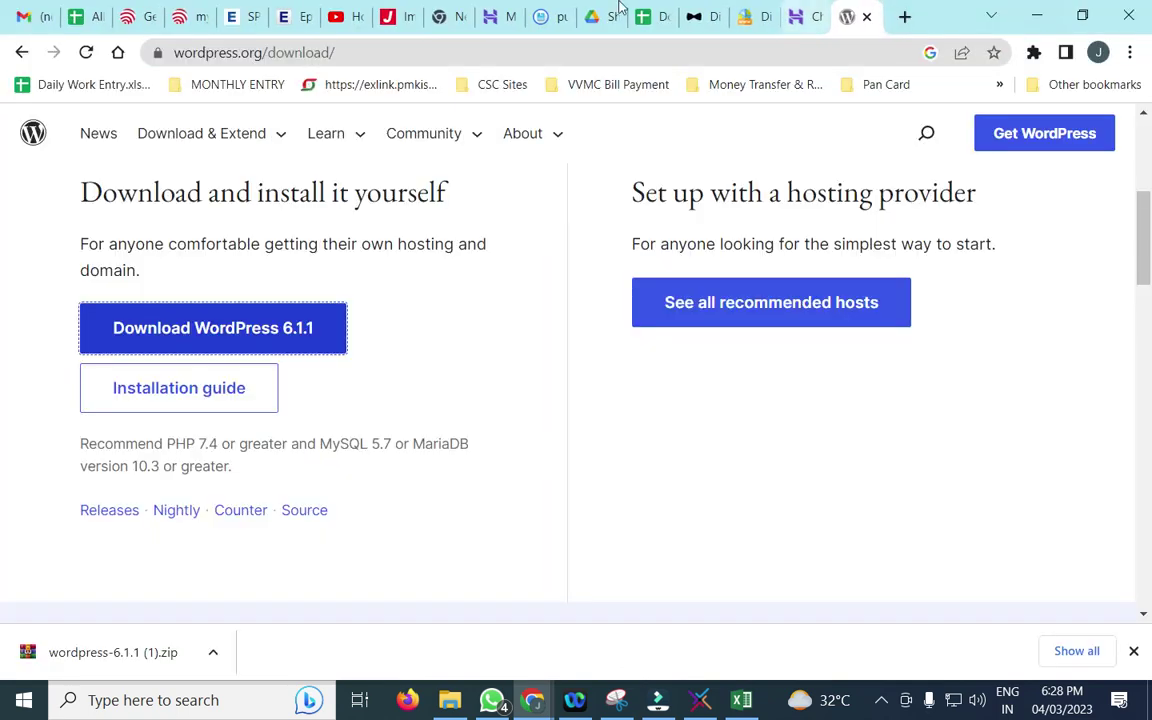
pyautogui.click(553, 15)
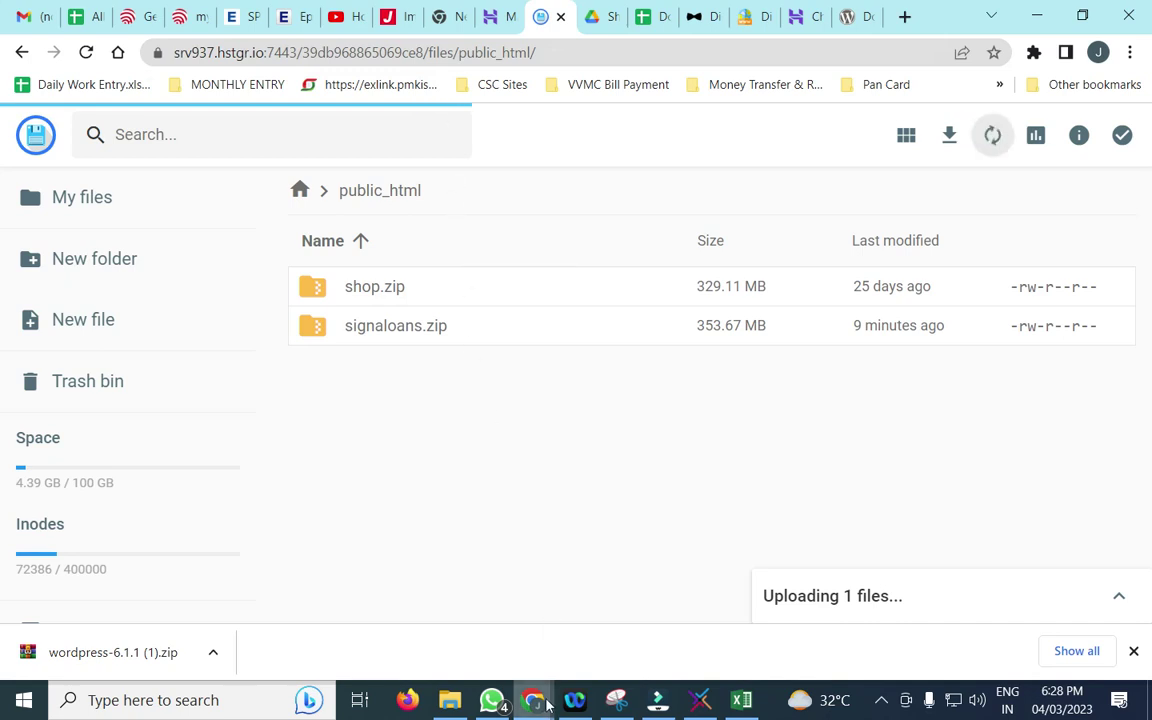
# Step: Bring the Humara Dukaan store window forward and open a new incognito tab
pyautogui.moveTo(546, 702)
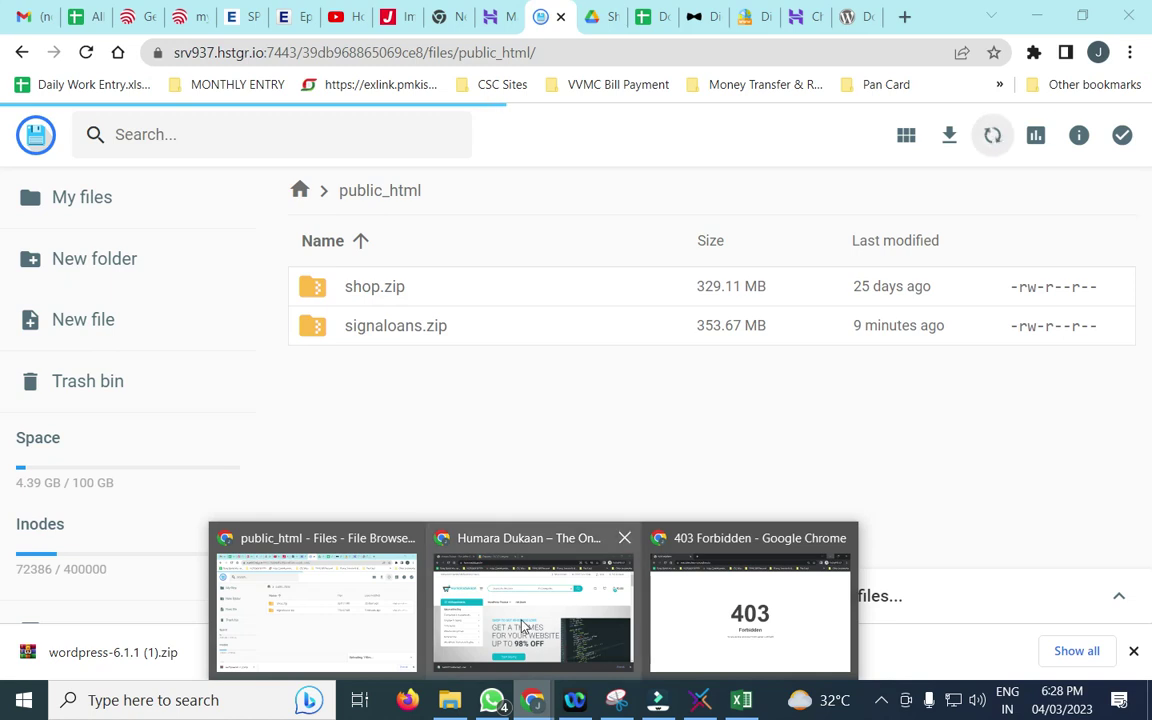
pyautogui.click(521, 627)
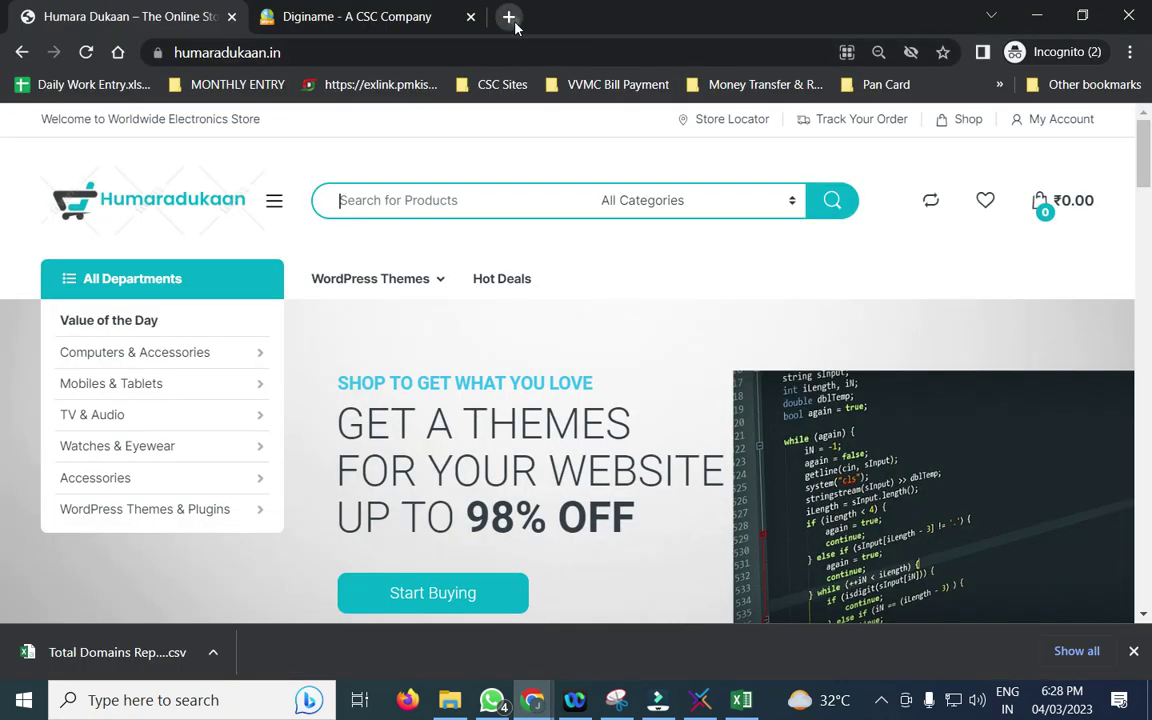
pyautogui.click(509, 17)
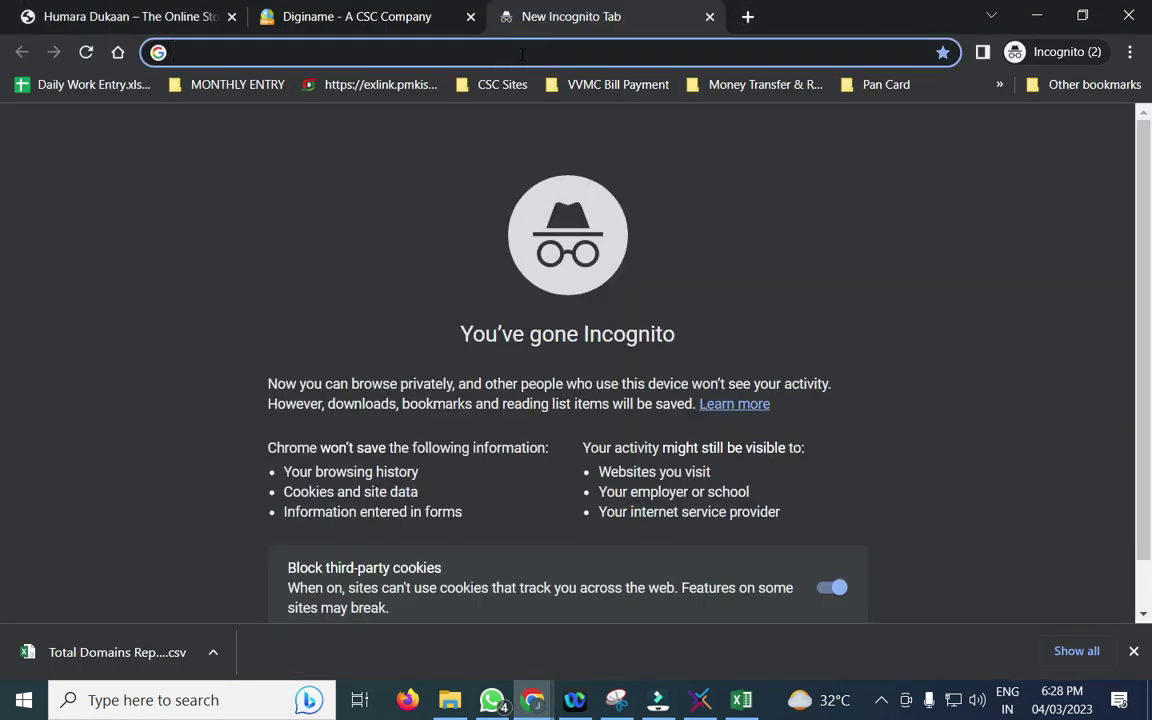
# Step: Load the humaradukaan.in homepage without the wp-admin suggestion
pyautogui.write('humaradu')
pyautogui.write('kaan')
pyautogui.press('BackSpace')
pyautogui.write('aan')
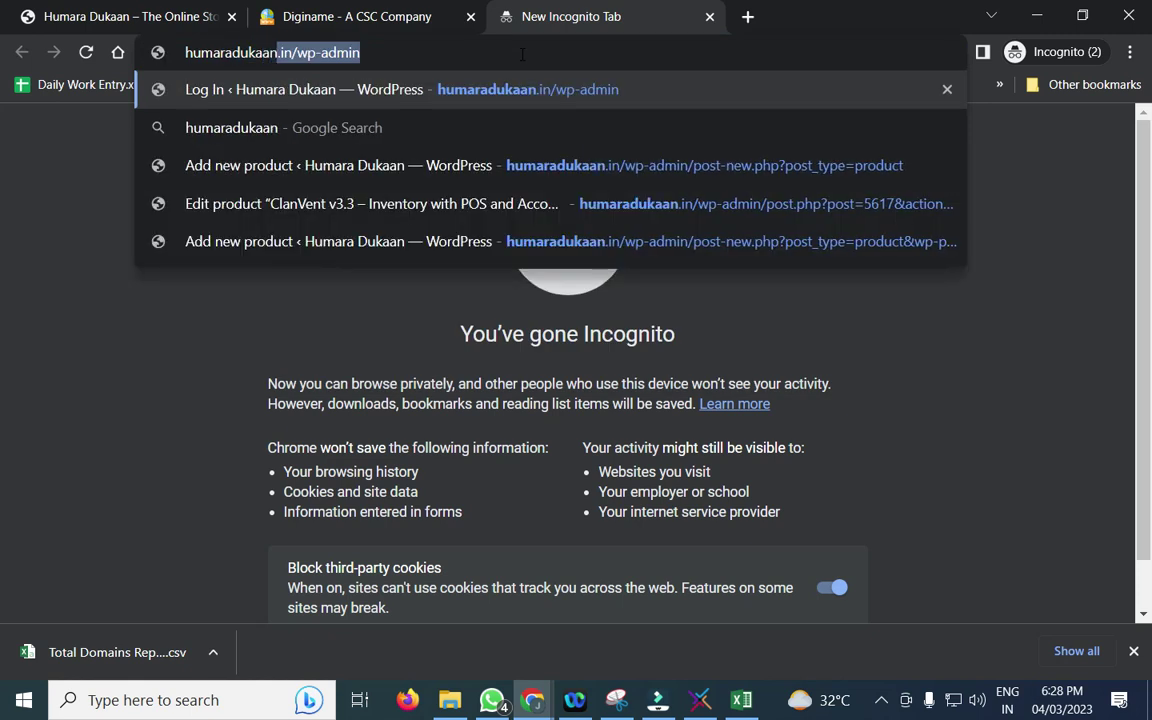
pyautogui.write('.in')
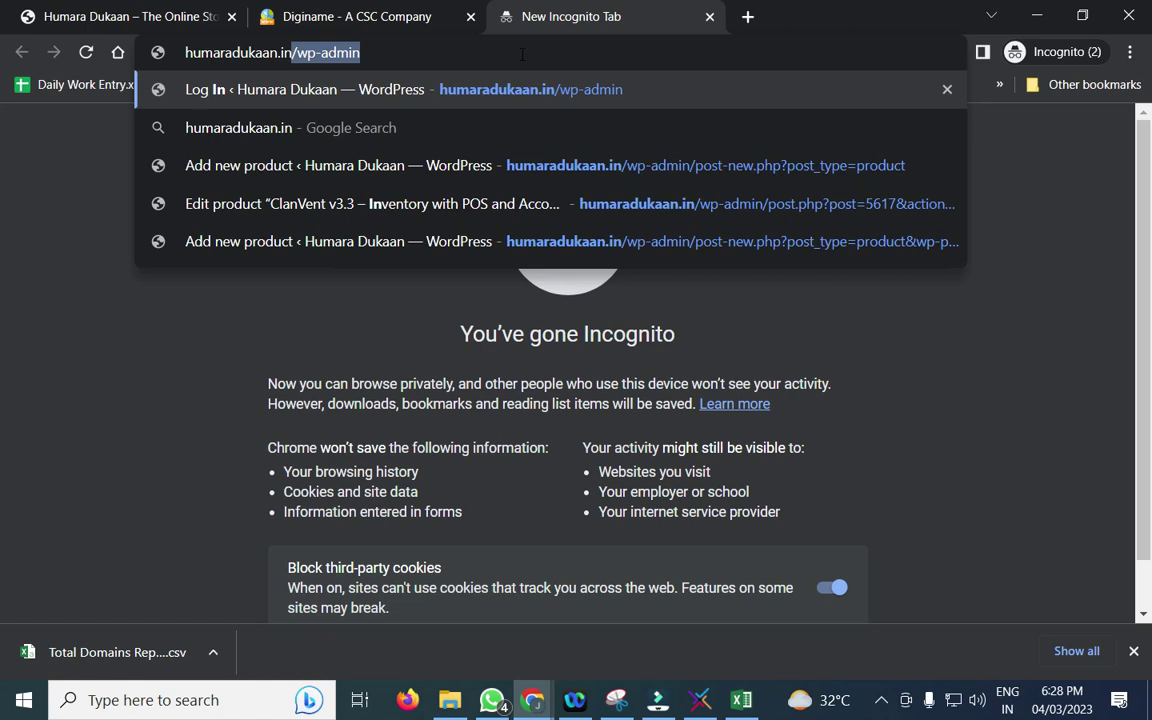
pyautogui.press('Delete')
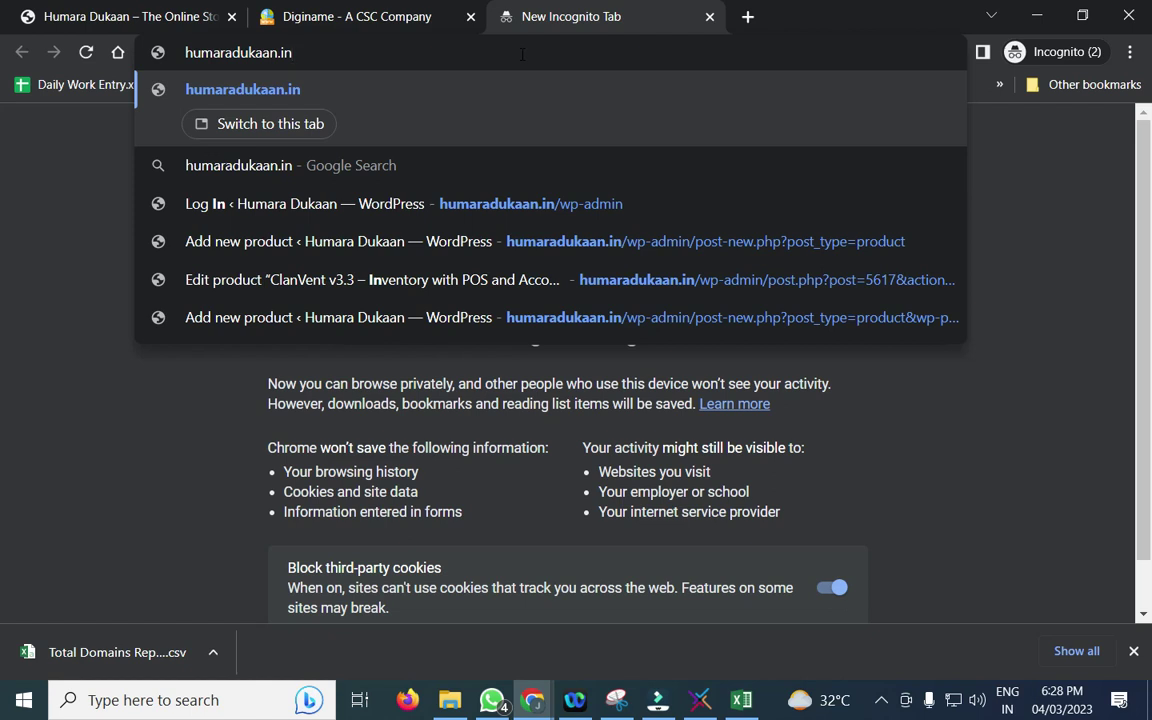
pyautogui.press('Return')
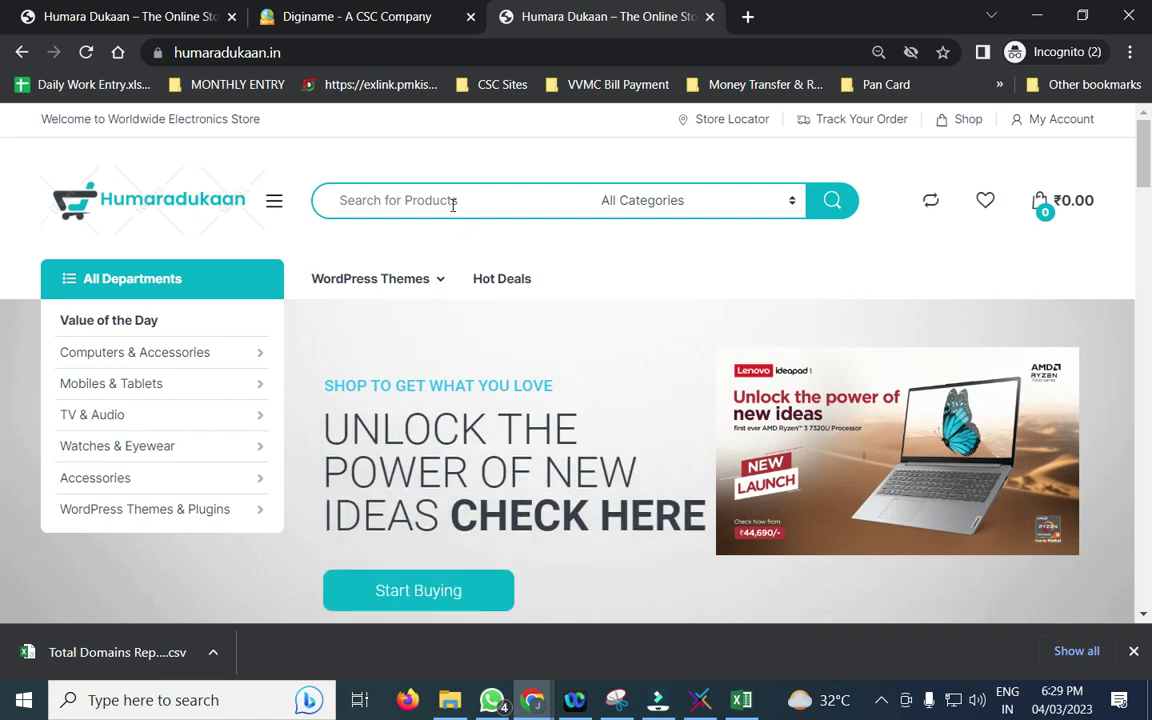
# Step: Browse the homepage and open the Wordpress Themes & Plugins product listing
pyautogui.moveTo(159, 362)
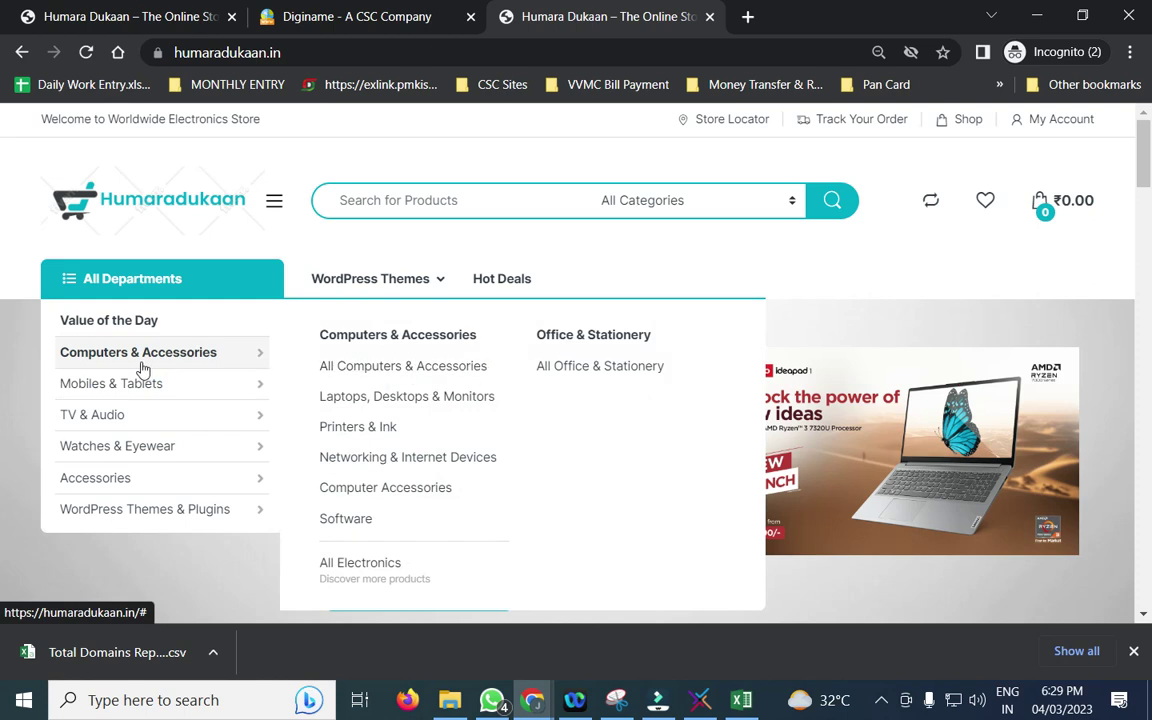
pyautogui.scroll(-10, 843, 492)
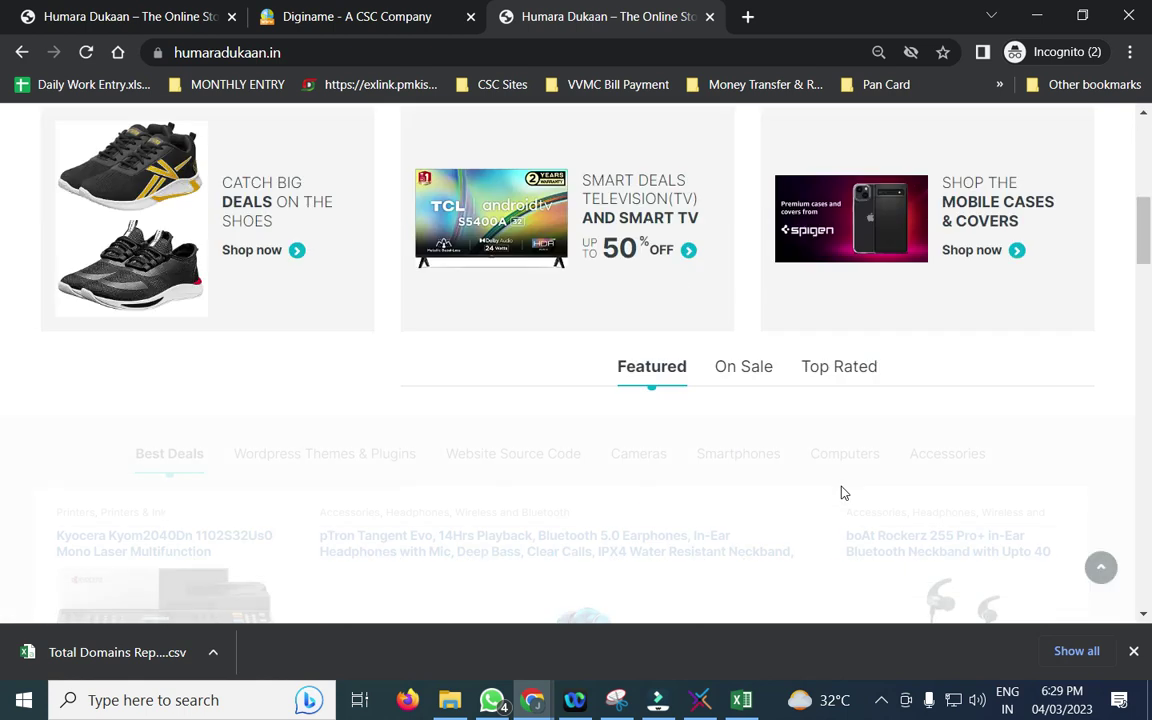
pyautogui.scroll(-15, 843, 492)
pyautogui.scroll(7, 175, 290)
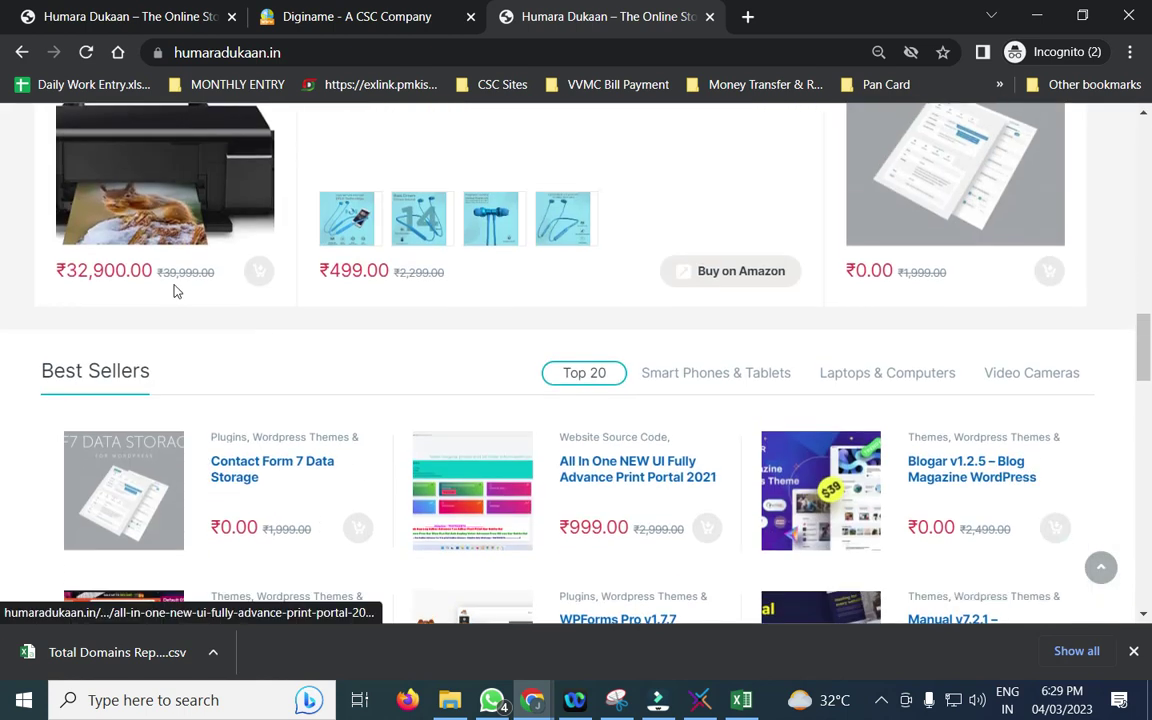
pyautogui.scroll(-2, 224, 352)
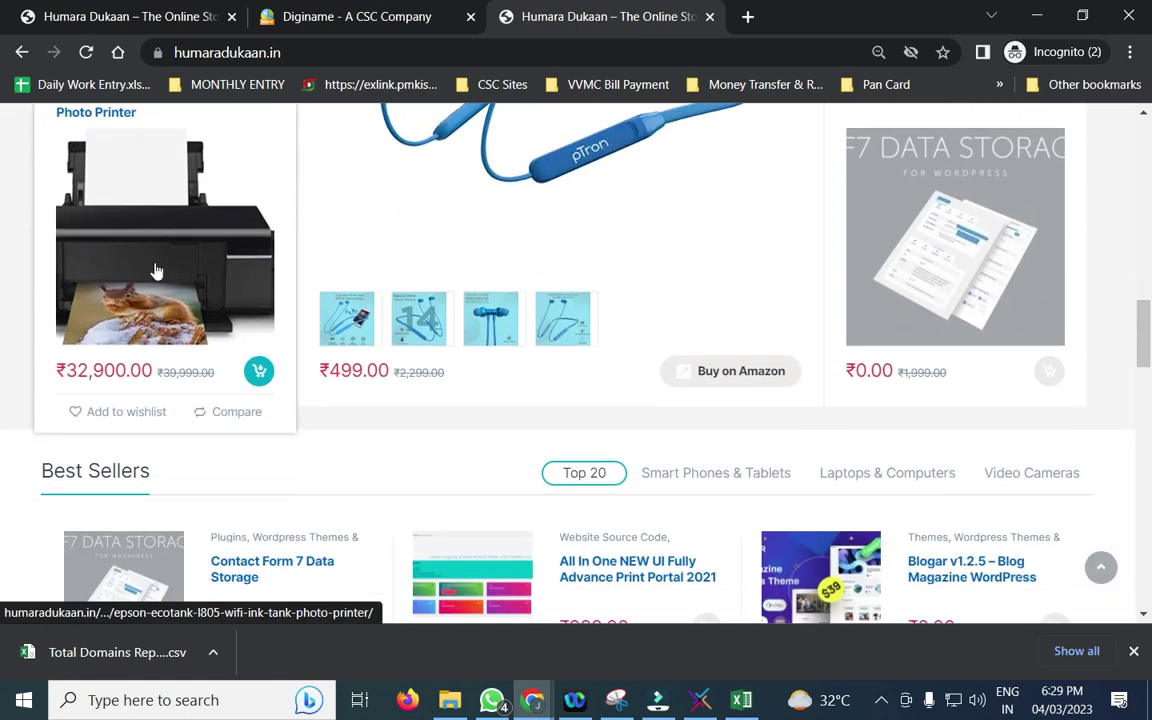
pyautogui.scroll(4, 154, 267)
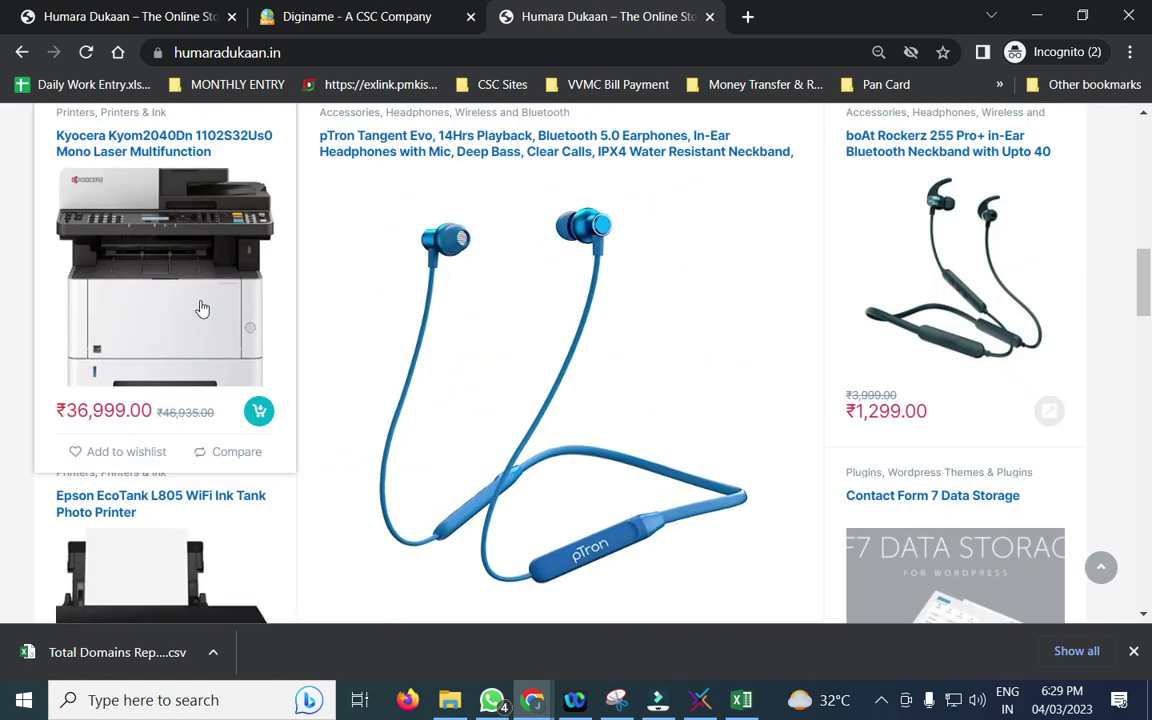
pyautogui.scroll(1, 185, 300)
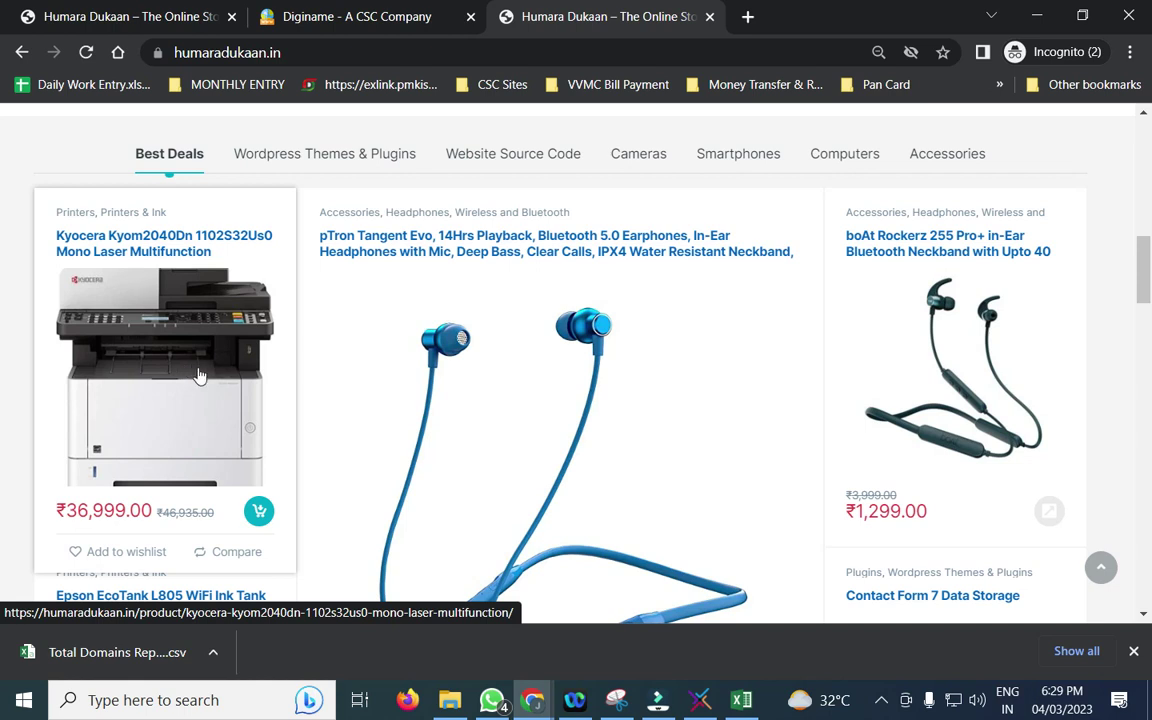
pyautogui.scroll(-5, 667, 493)
pyautogui.scroll(5, 667, 493)
pyautogui.click(352, 160)
pyautogui.scroll(2, 855, 347)
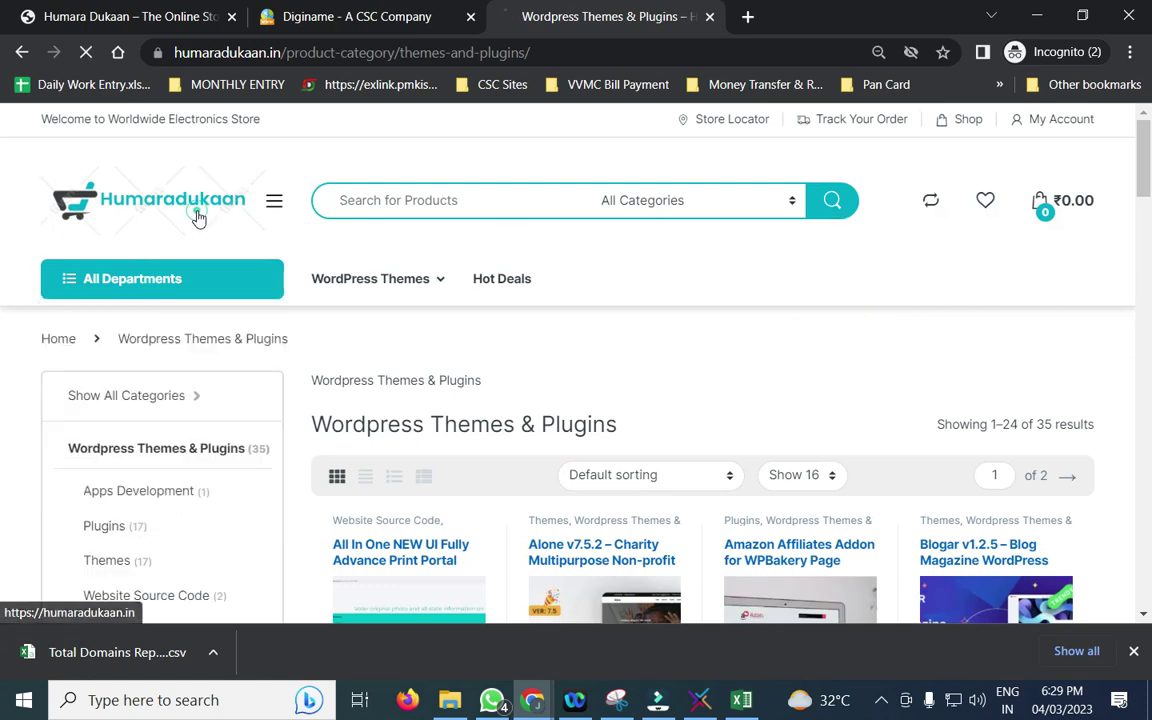
pyautogui.click(198, 218)
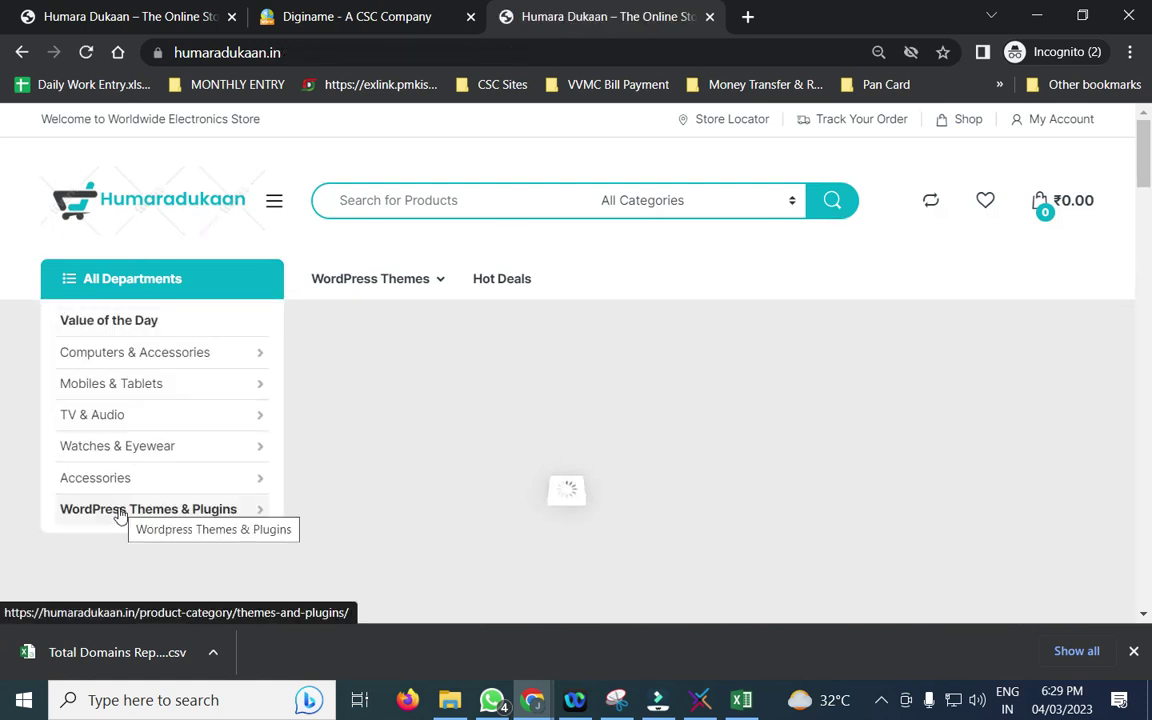
# Step: Open WordPress Themes & Plugins and filter the listing to the Themes category
pyautogui.click(168, 515)
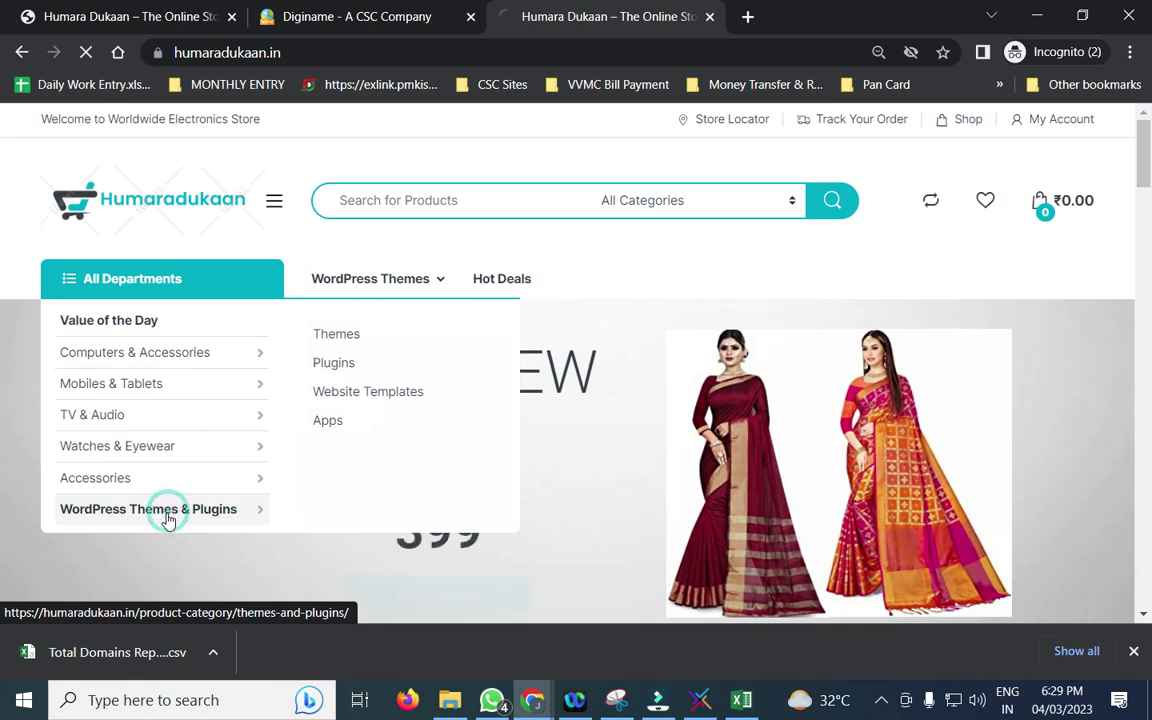
pyautogui.scroll(-5, 856, 391)
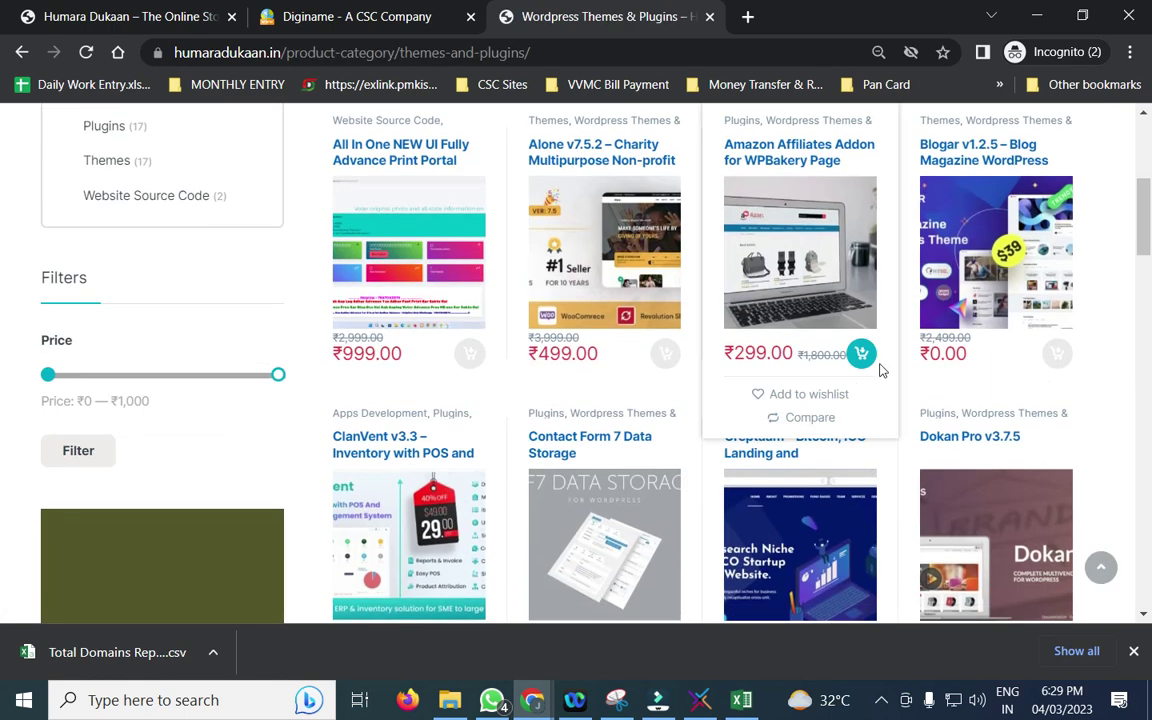
pyautogui.scroll(3, 528, 393)
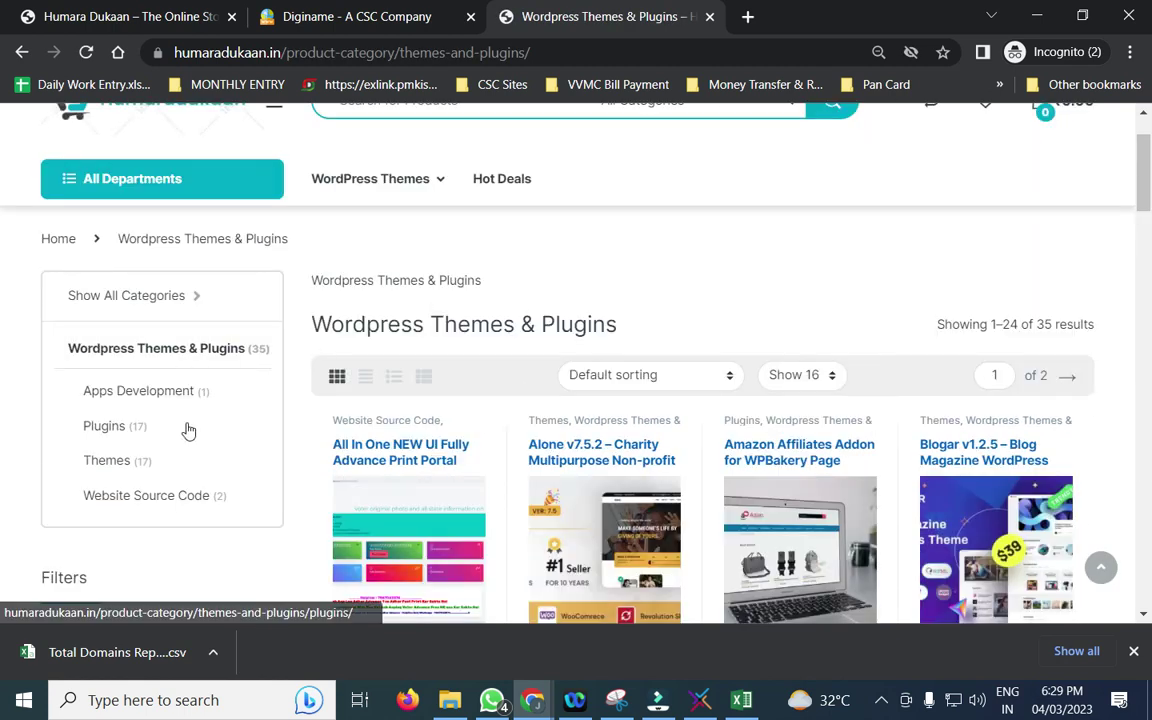
pyautogui.click(95, 457)
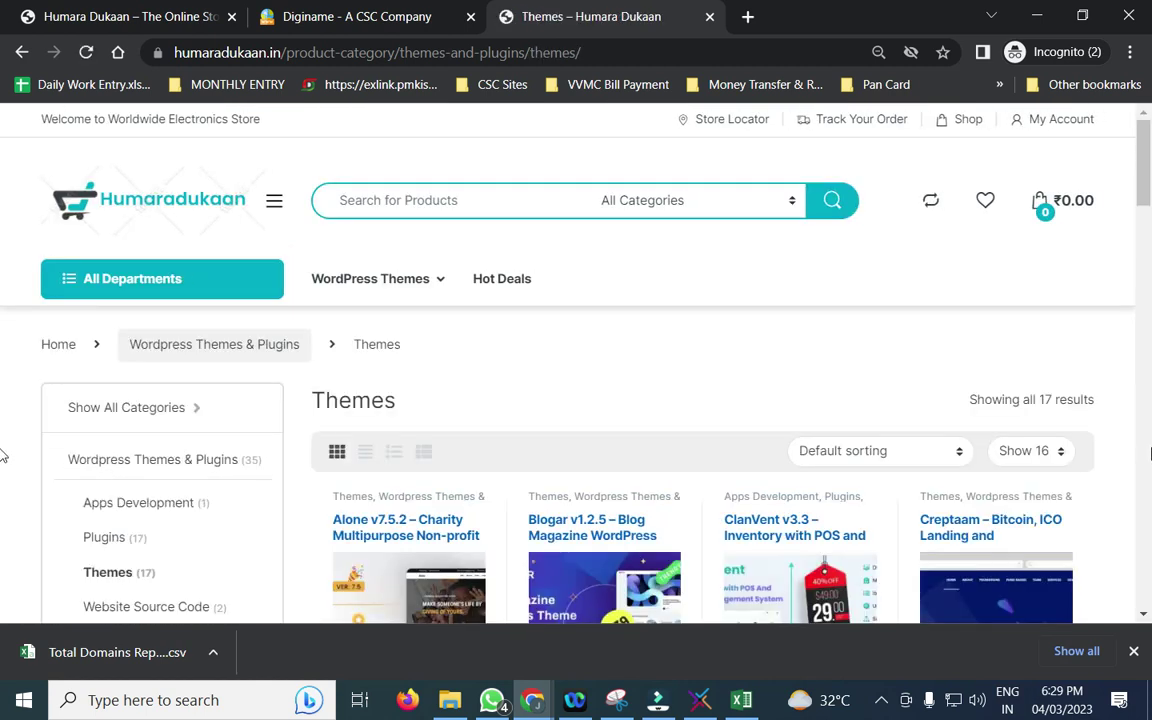
pyautogui.scroll(-3, 274, 461)
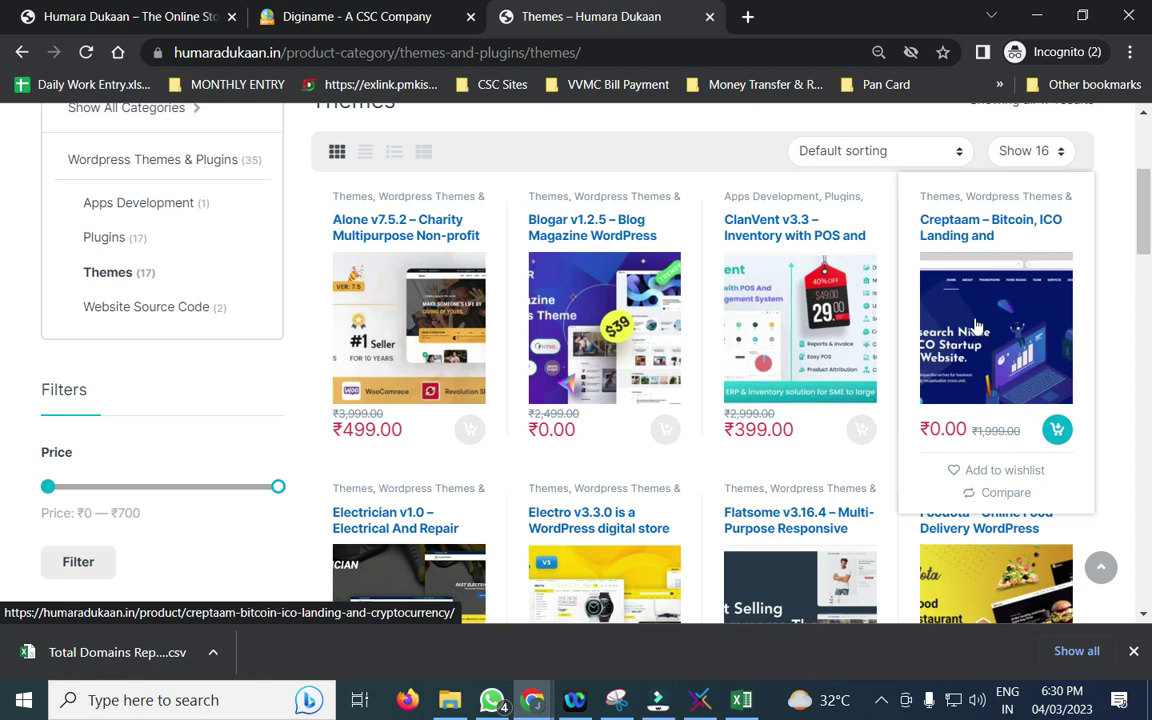
pyautogui.scroll(3, 976, 325)
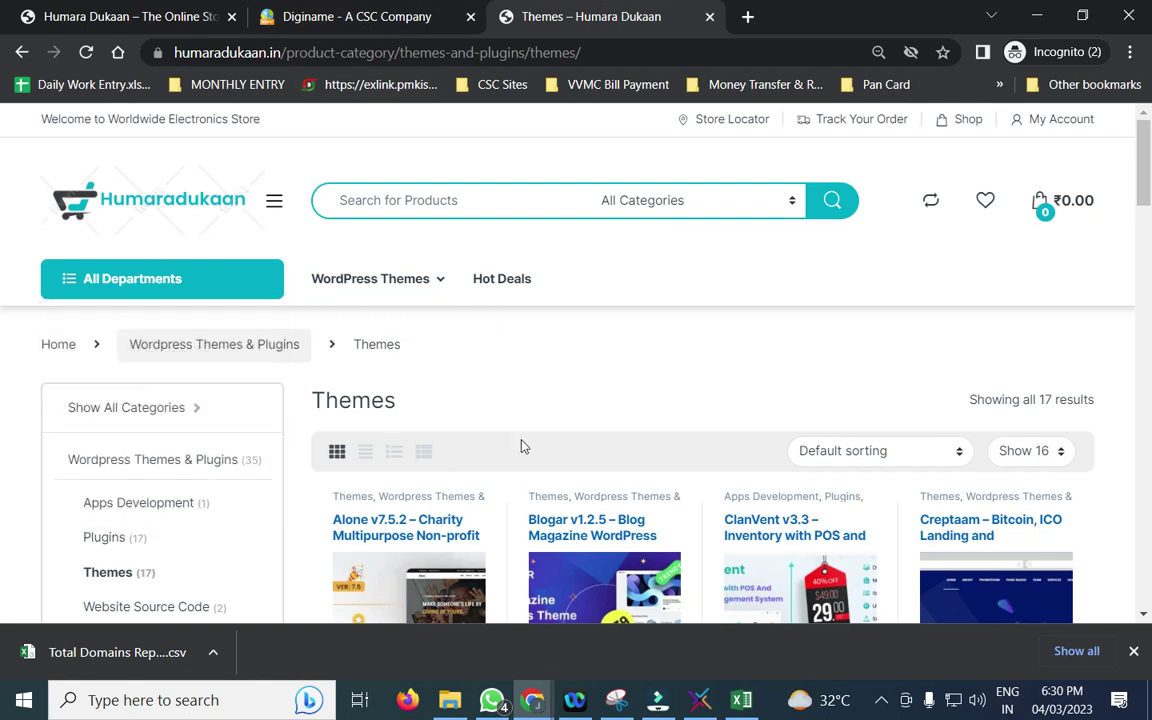
pyautogui.scroll(-6, 607, 455)
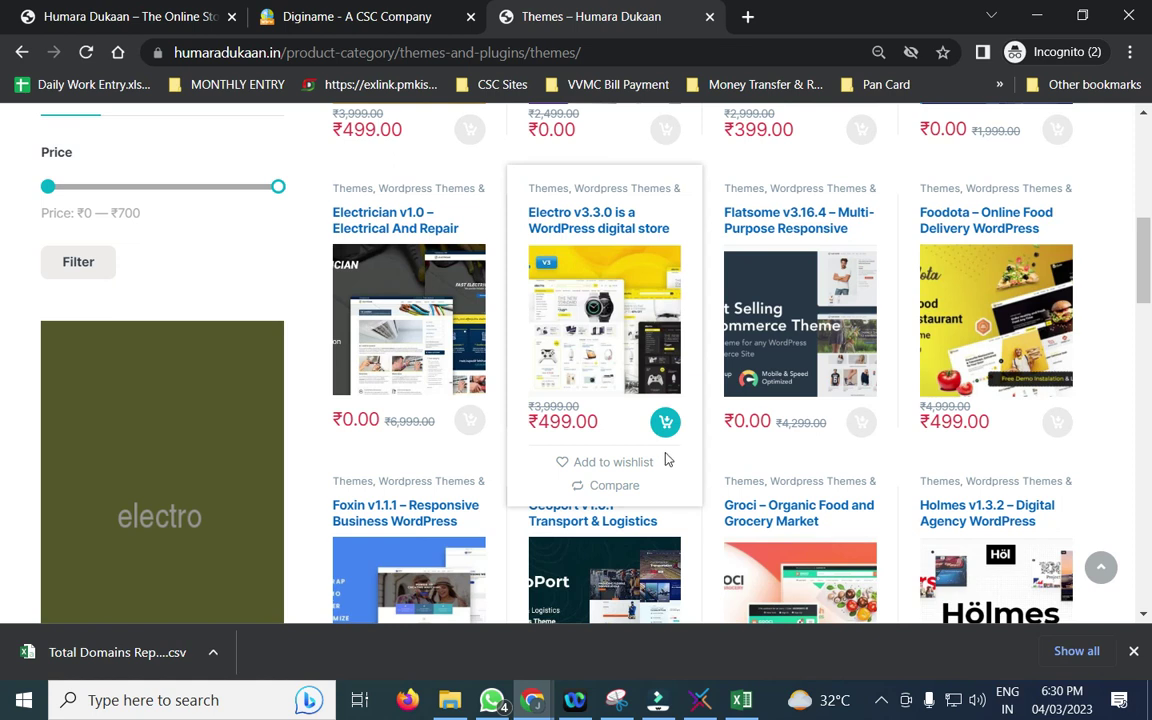
pyautogui.scroll(-1, 665, 458)
pyautogui.scroll(-1, 670, 458)
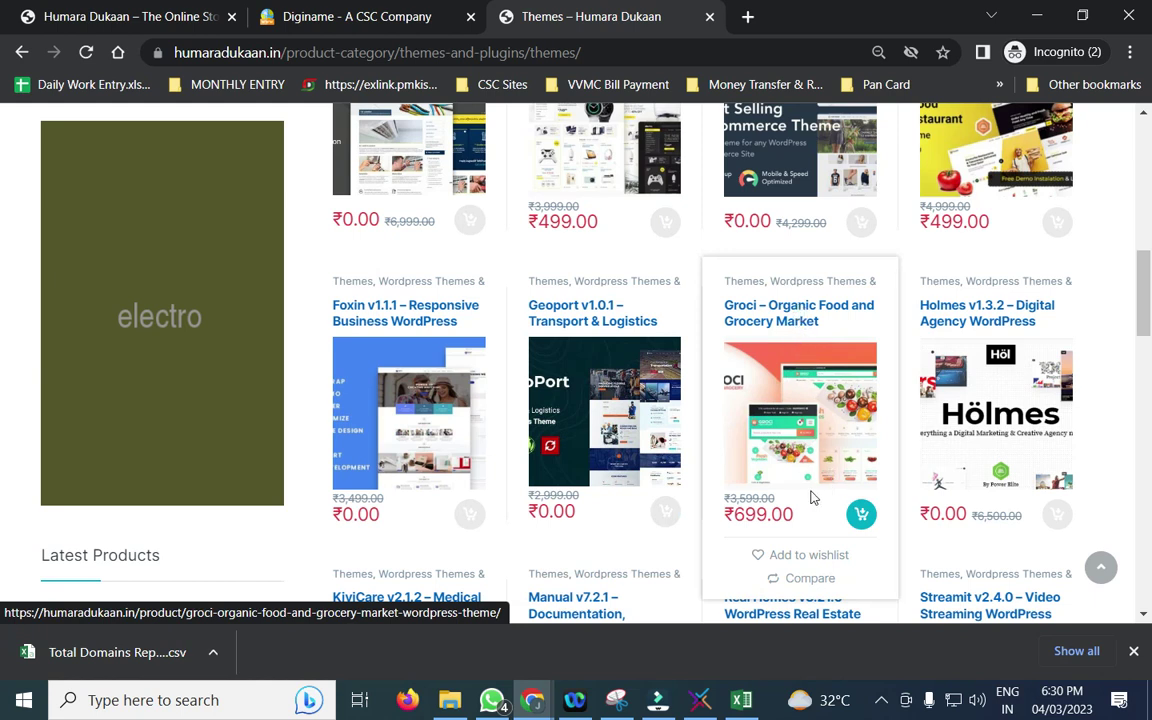
# Step: View the Groci theme's product page
pyautogui.click(814, 312)
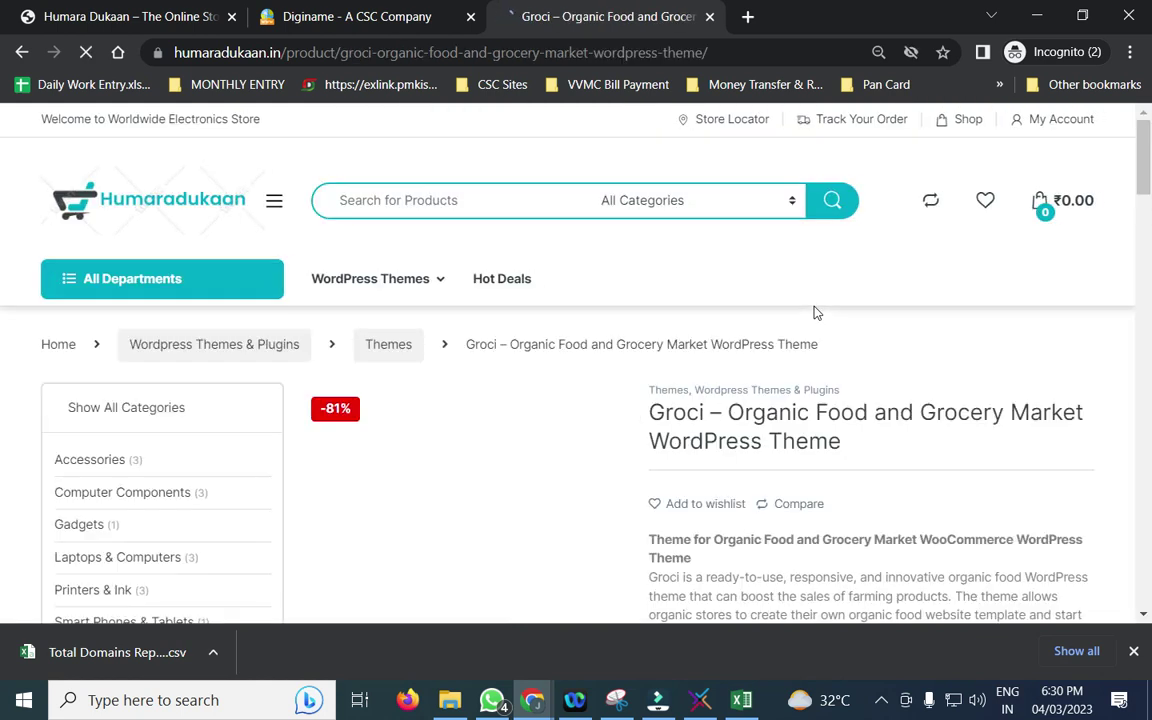
pyautogui.scroll(-1, 800, 503)
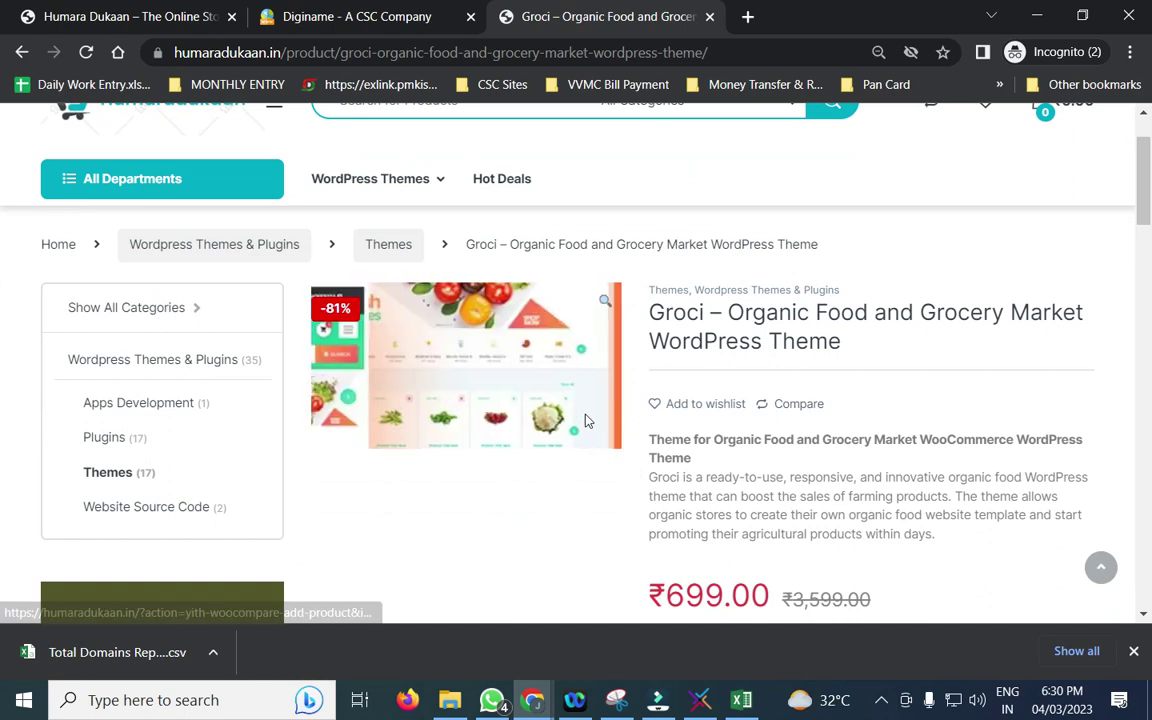
pyautogui.scroll(1, 507, 435)
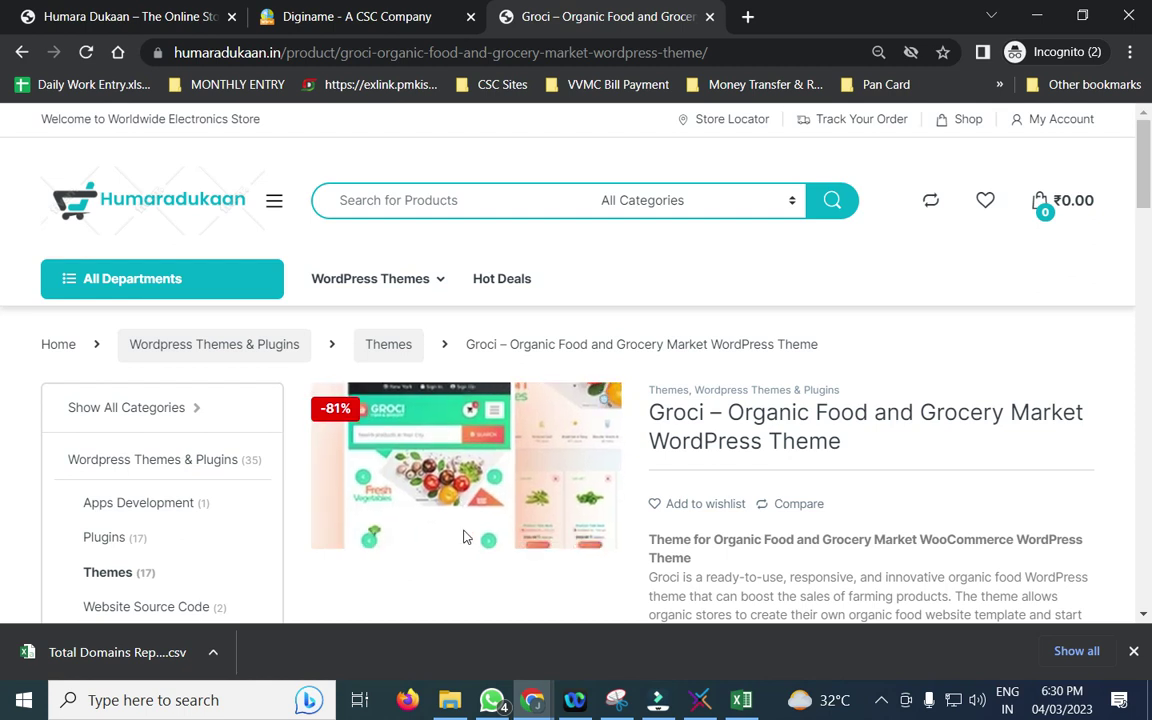
pyautogui.scroll(-5, 704, 580)
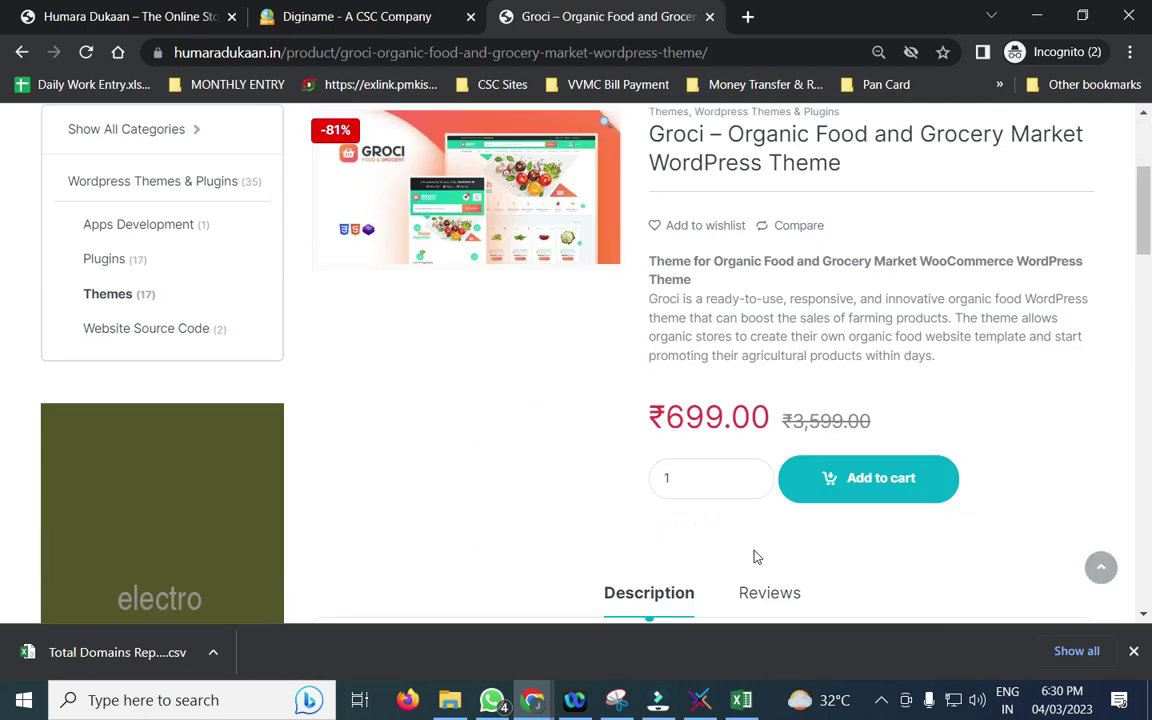
pyautogui.scroll(2, 753, 548)
pyautogui.moveTo(684, 398); pyautogui.dragTo(464, 460)
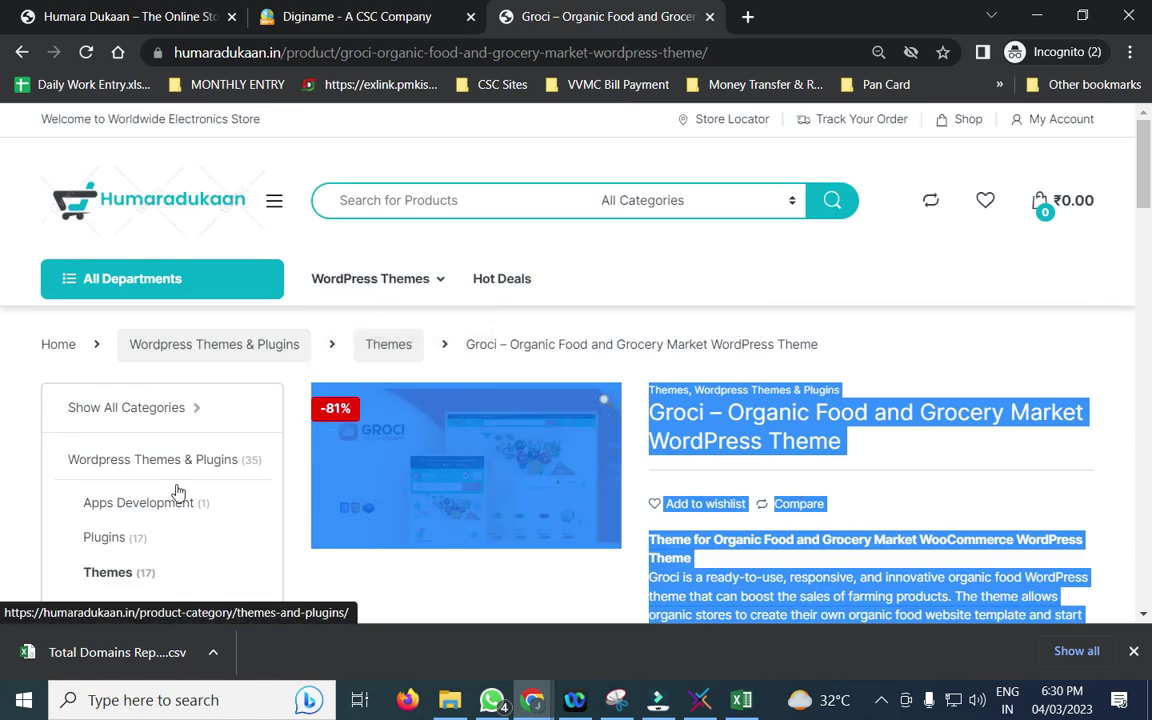
# Step: Return to the Themes listing and scroll down to XStore at ₹649.00
pyautogui.click(122, 578)
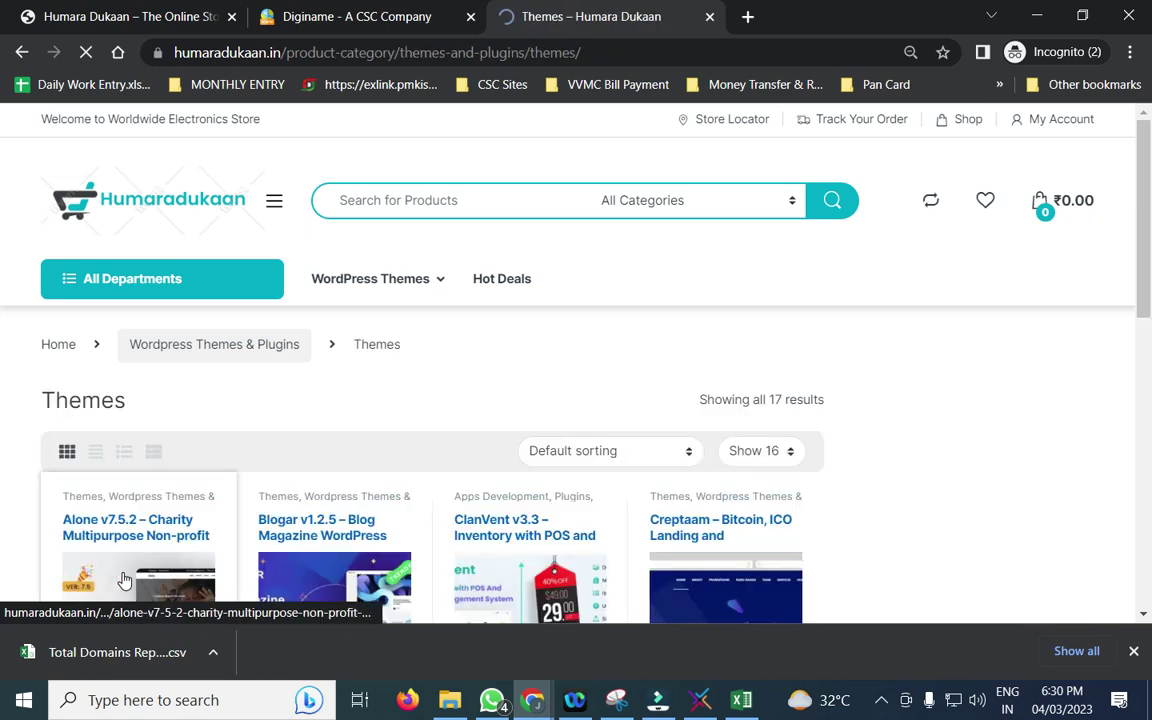
pyautogui.scroll(-8, 537, 470)
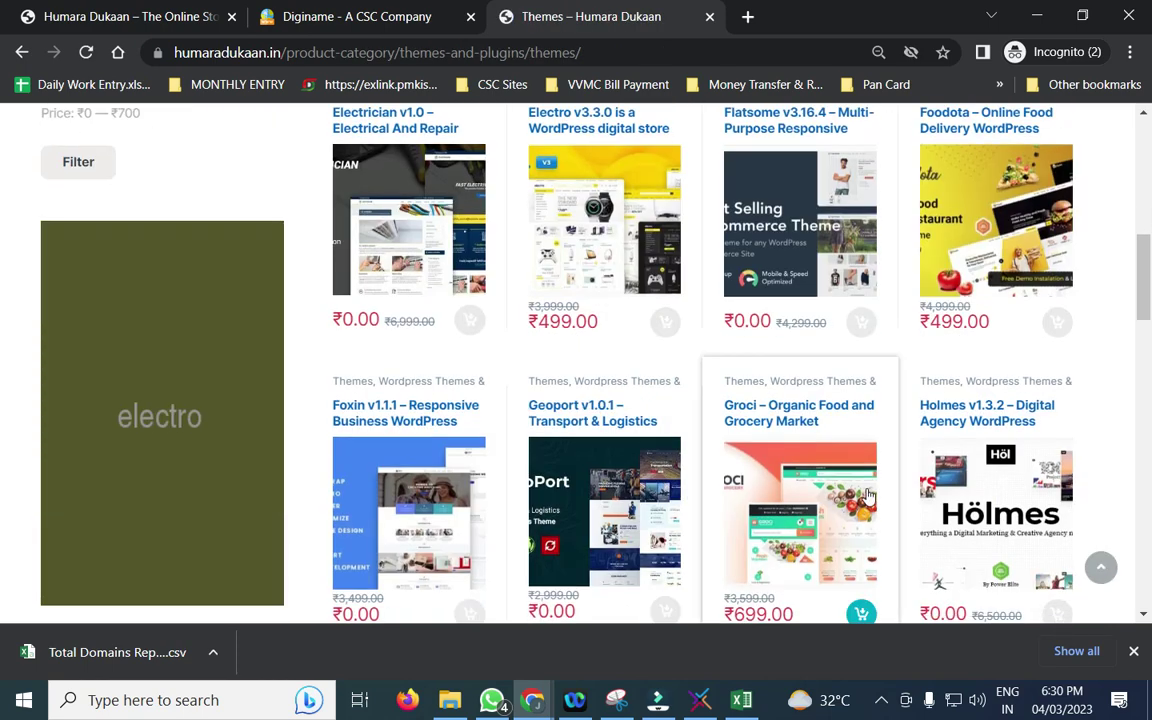
pyautogui.scroll(1, 864, 499)
pyautogui.scroll(-2, 866, 498)
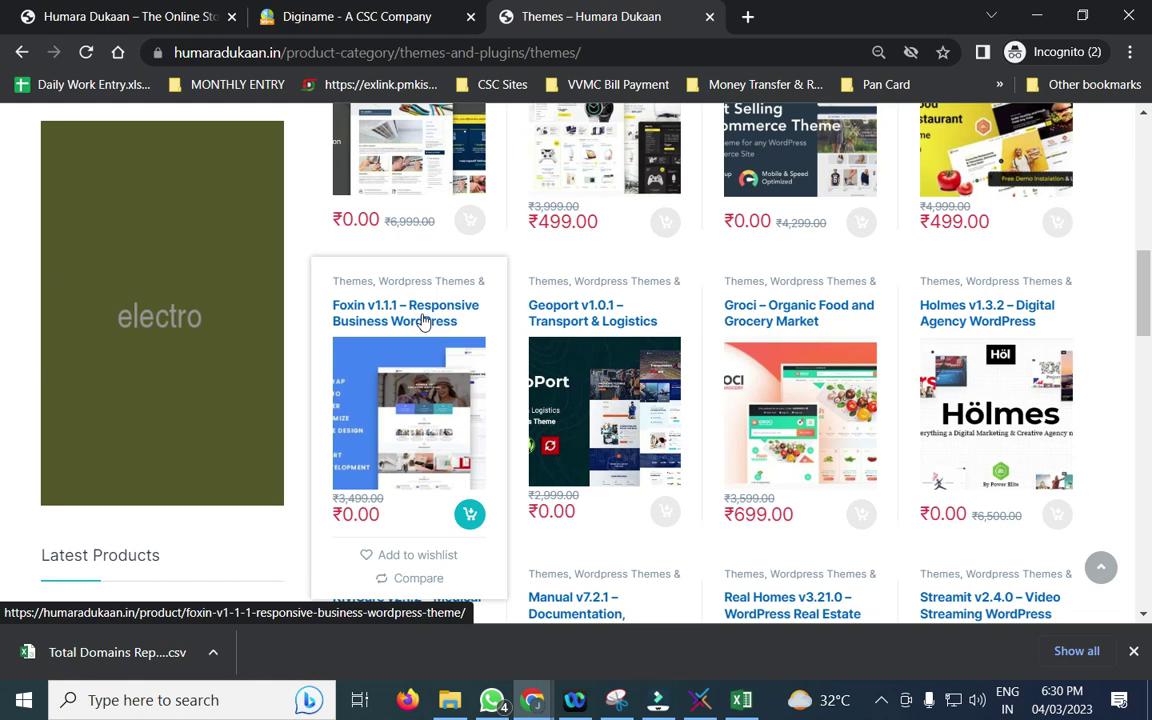
pyautogui.scroll(-2, 450, 316)
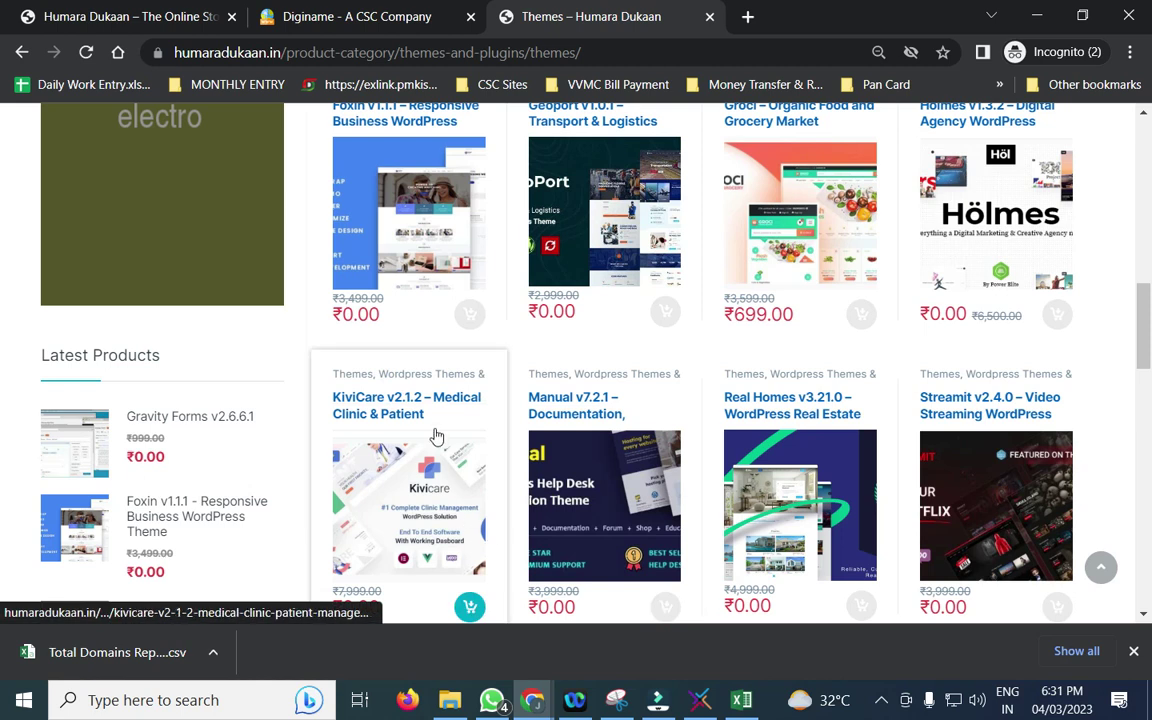
pyautogui.scroll(-3, 699, 532)
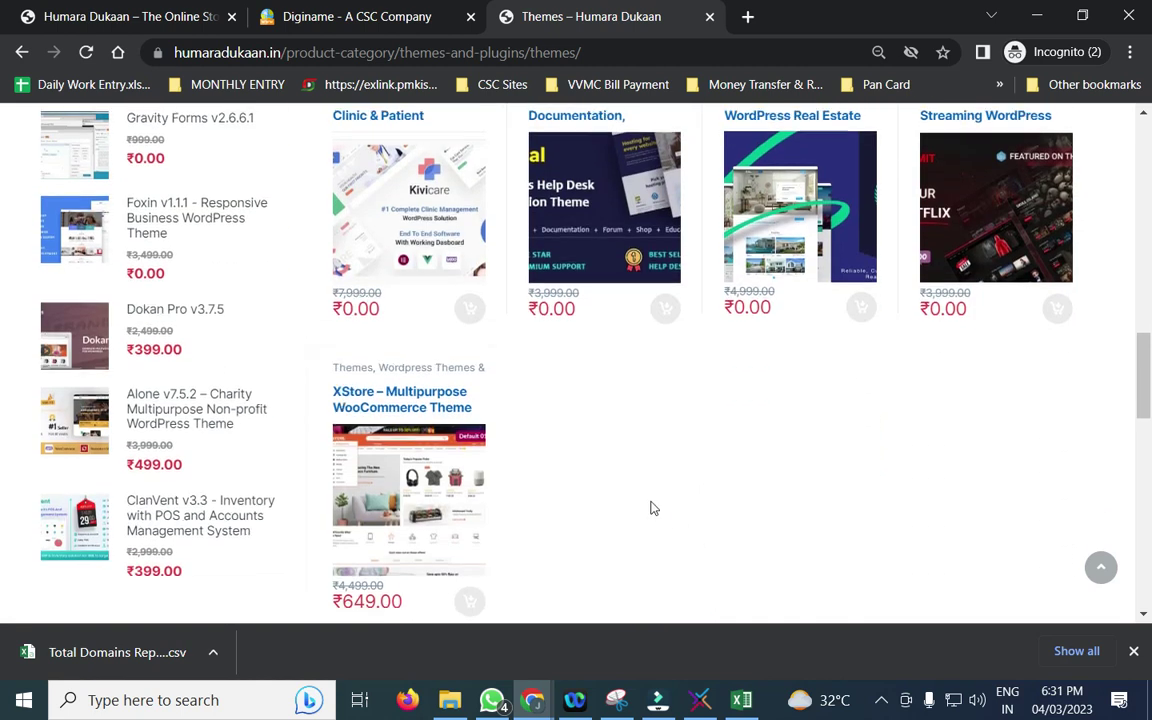
pyautogui.scroll(4, 560, 490)
# Step: Add Foxin v1.1.1 to the cart at ₹0.00 and open its Demo link
pyautogui.click(430, 220)
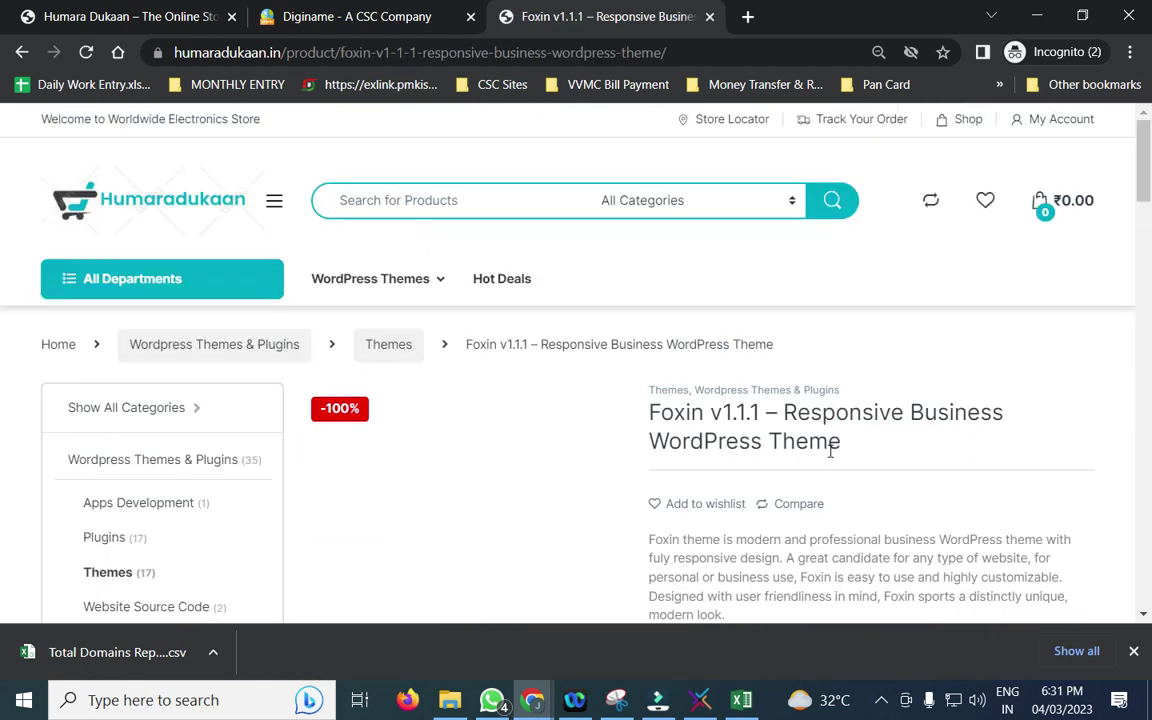
pyautogui.scroll(-3, 851, 460)
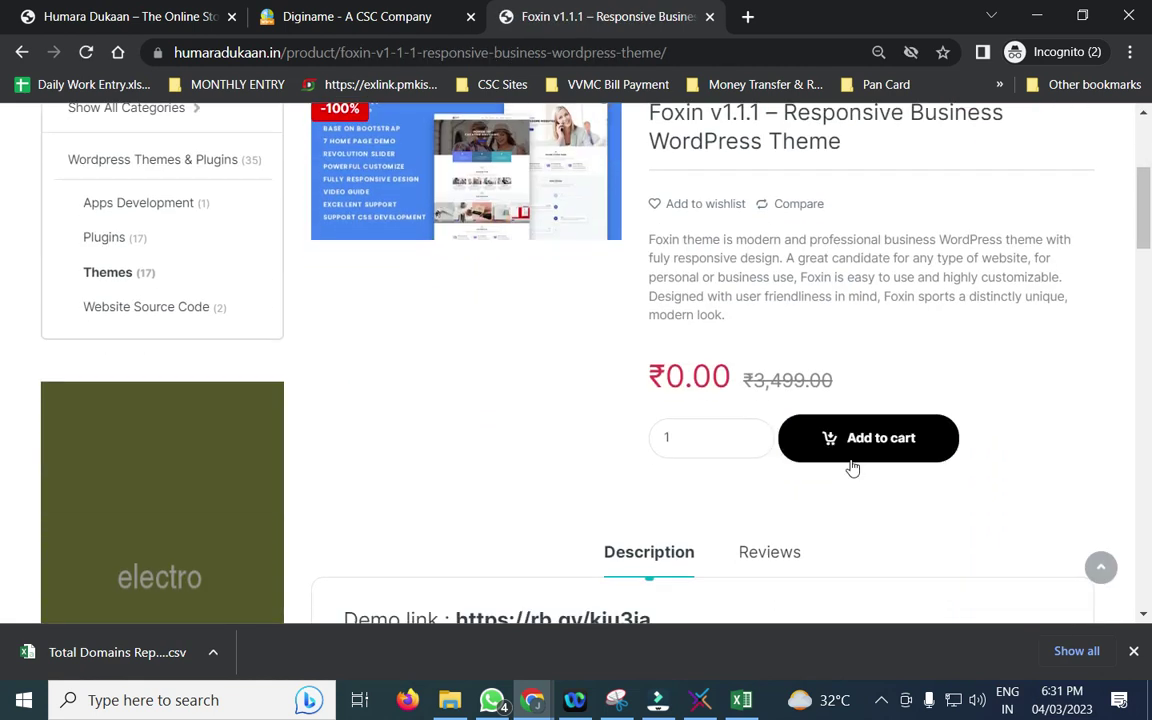
pyautogui.click(868, 440)
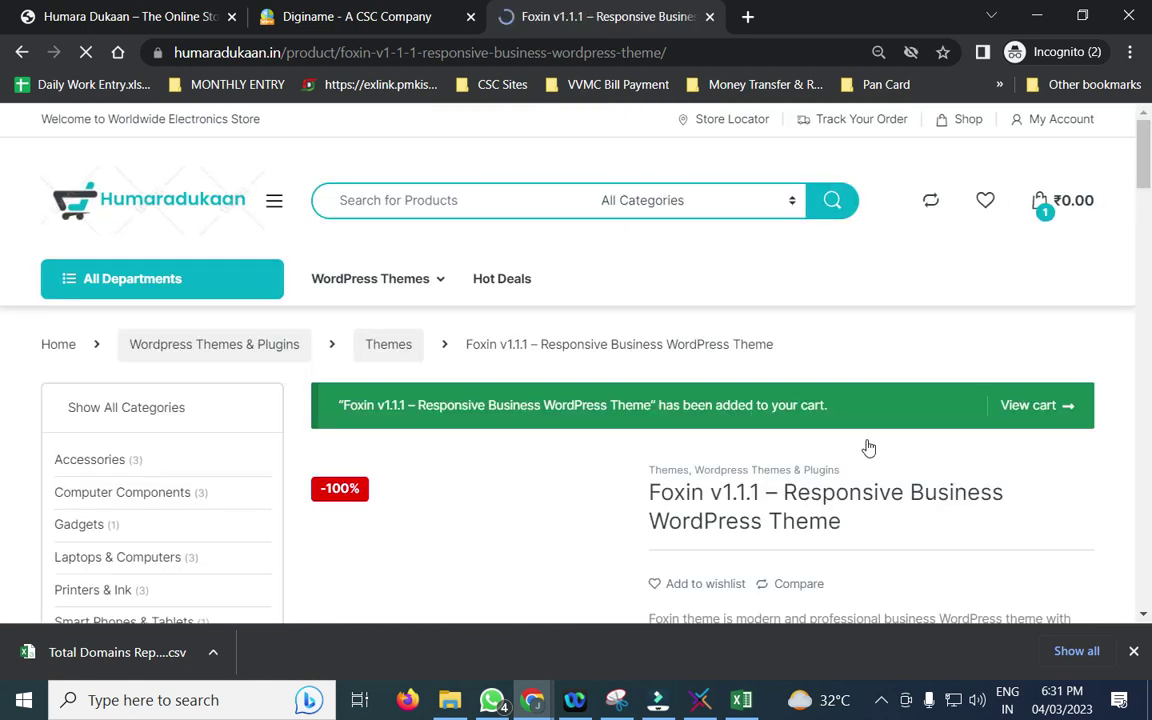
pyautogui.scroll(-6, 866, 447)
pyautogui.scroll(-4, 594, 440)
pyautogui.scroll(3, 570, 405)
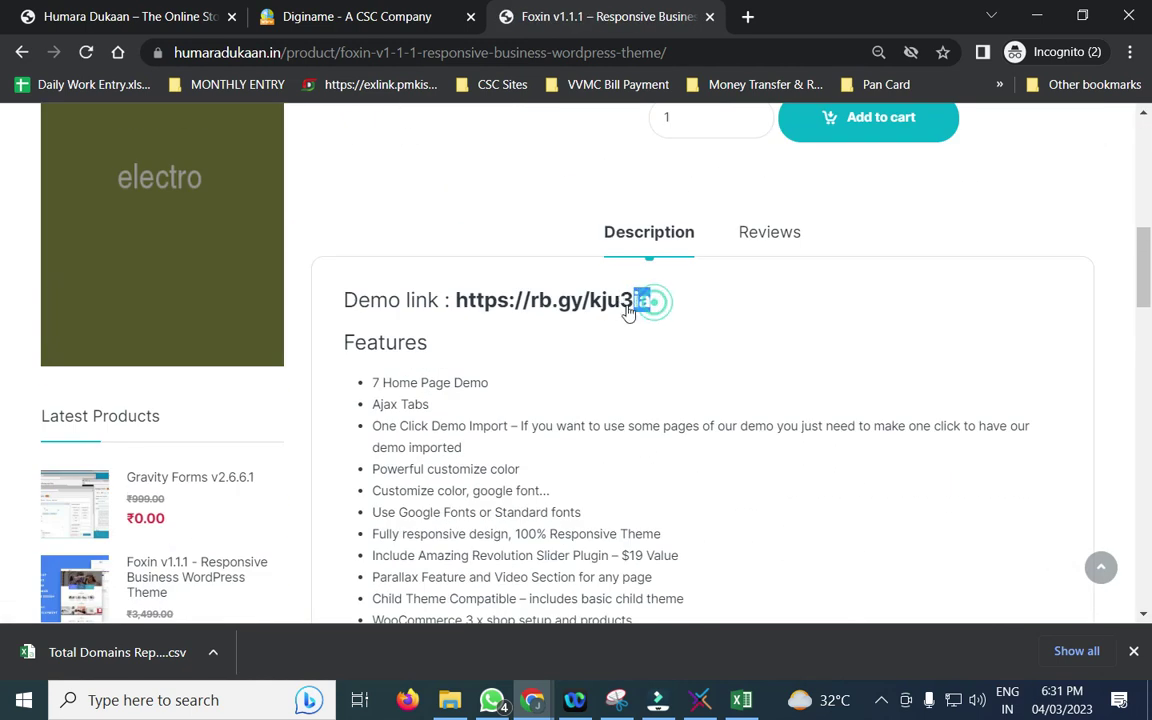
pyautogui.moveTo(650, 301); pyautogui.dragTo(607, 303)
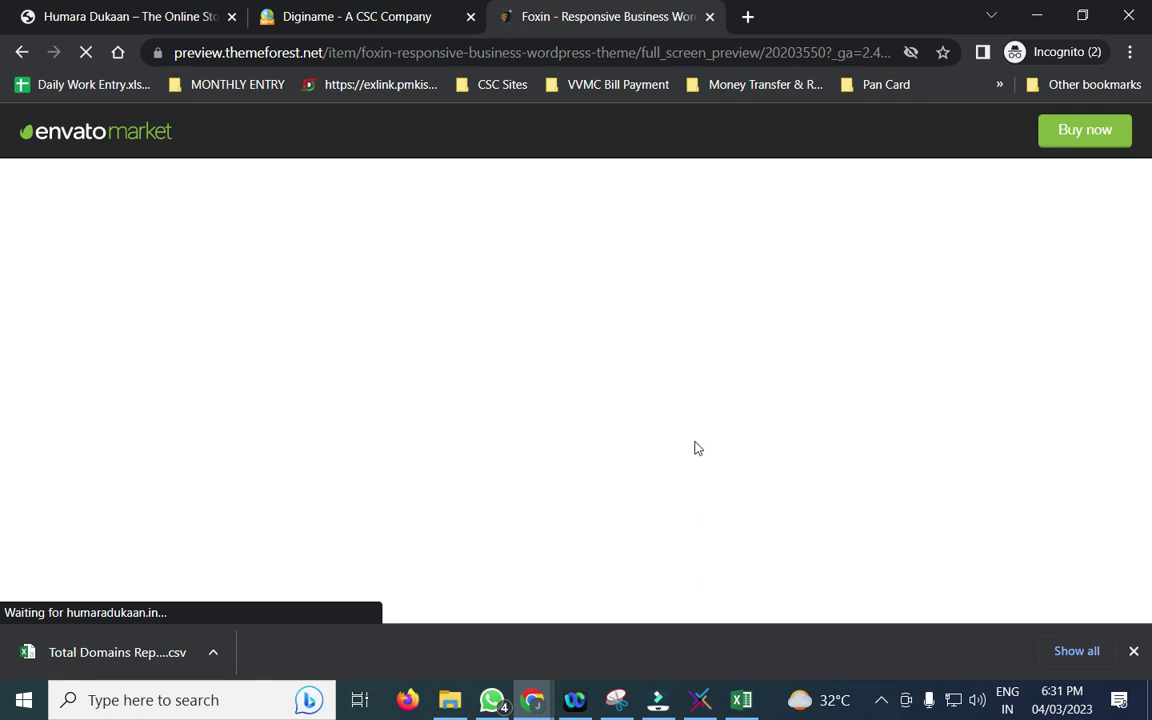
# Step: Scroll through the Foxin live demo on Envato Market, then go back to the Foxin product page
pyautogui.click(1134, 651)
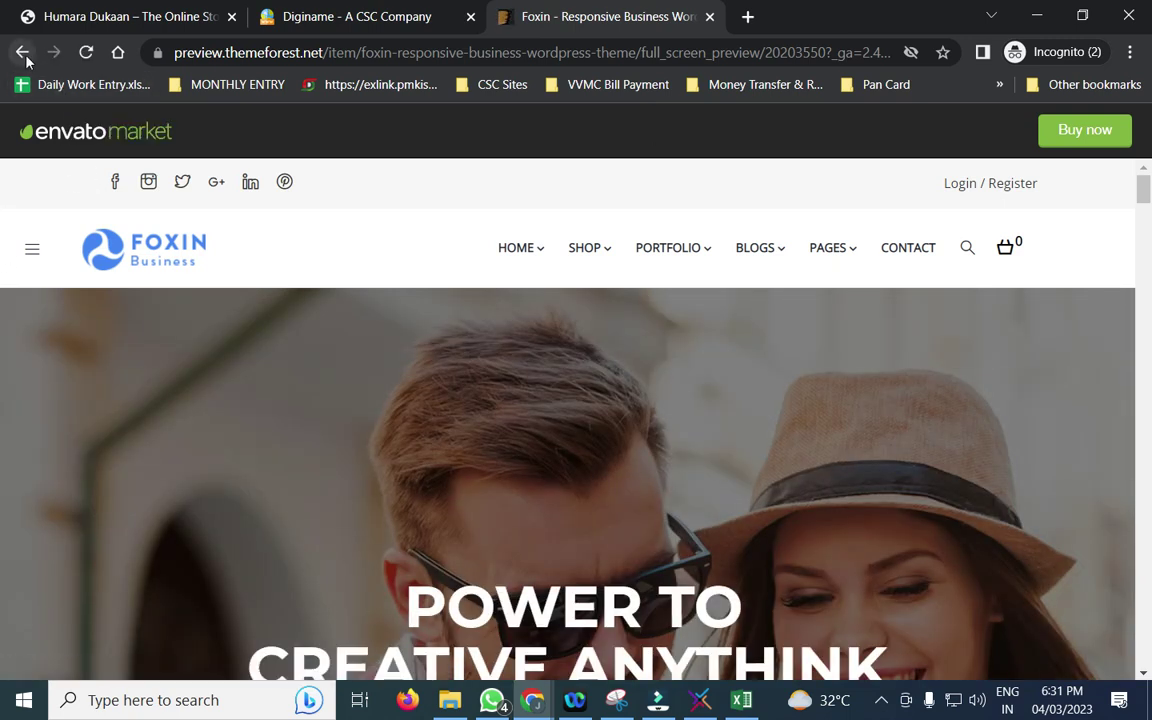
pyautogui.scroll(-4, 397, 380)
pyautogui.scroll(-7, 397, 380)
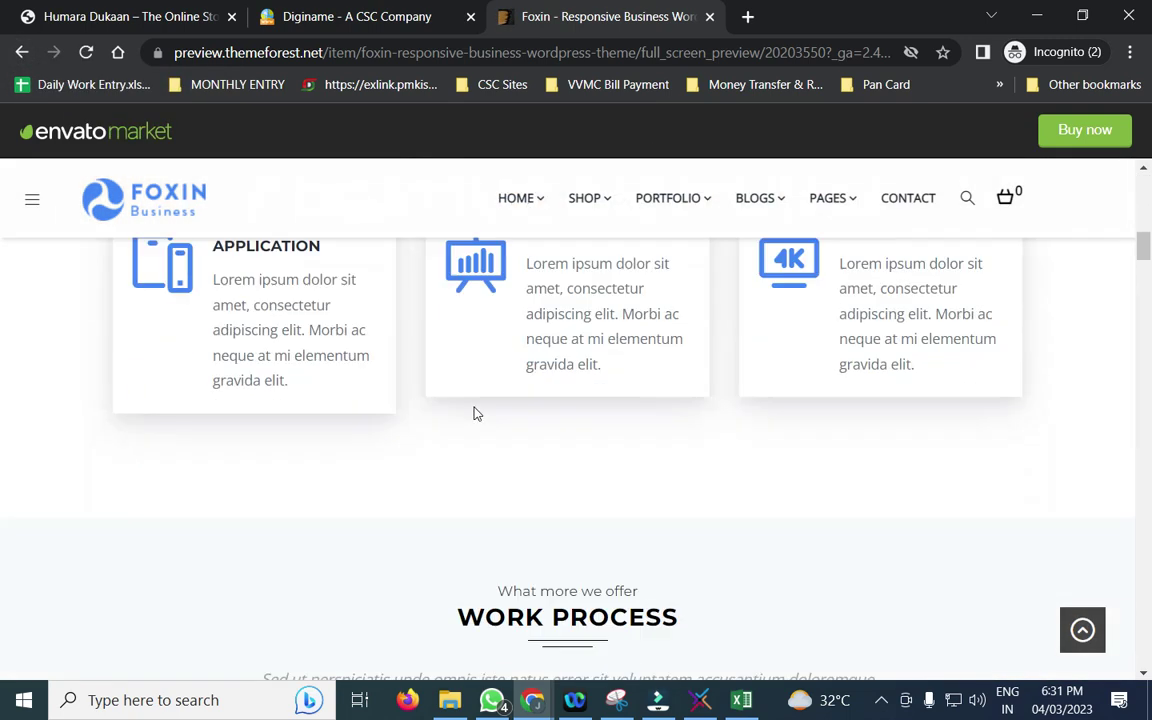
pyautogui.scroll(3, 473, 411)
pyautogui.scroll(-10, 473, 411)
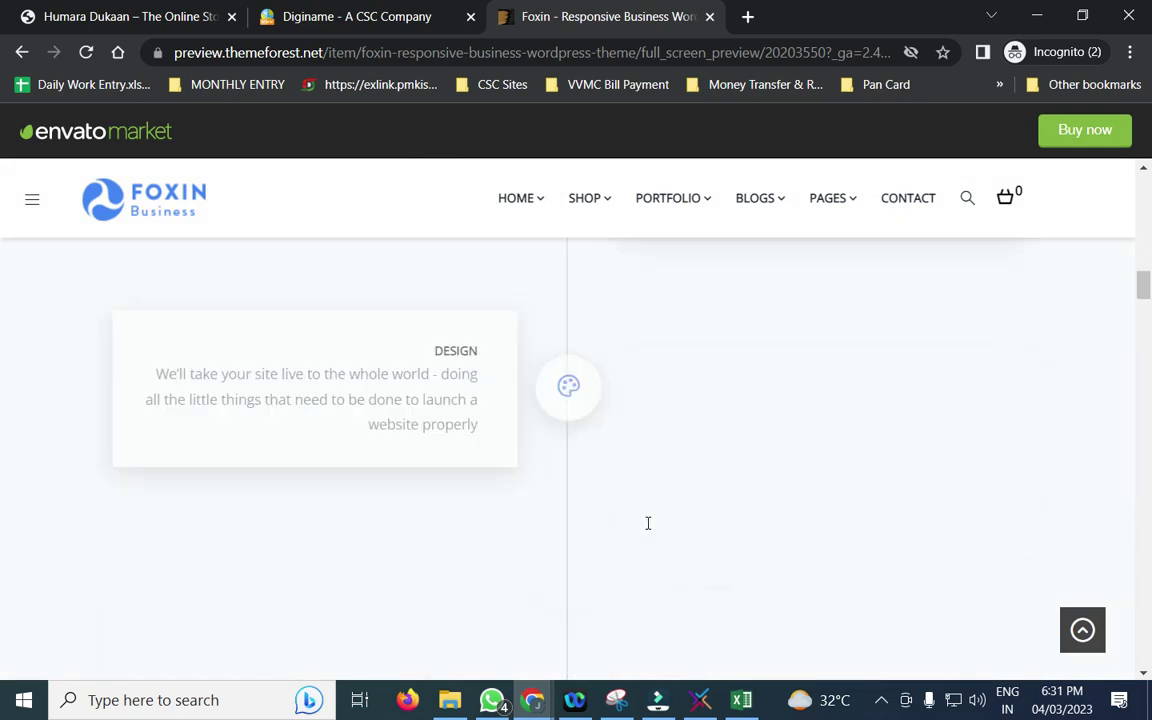
pyautogui.scroll(-3, 536, 481)
pyautogui.click(22, 52)
pyautogui.scroll(-10, 507, 345)
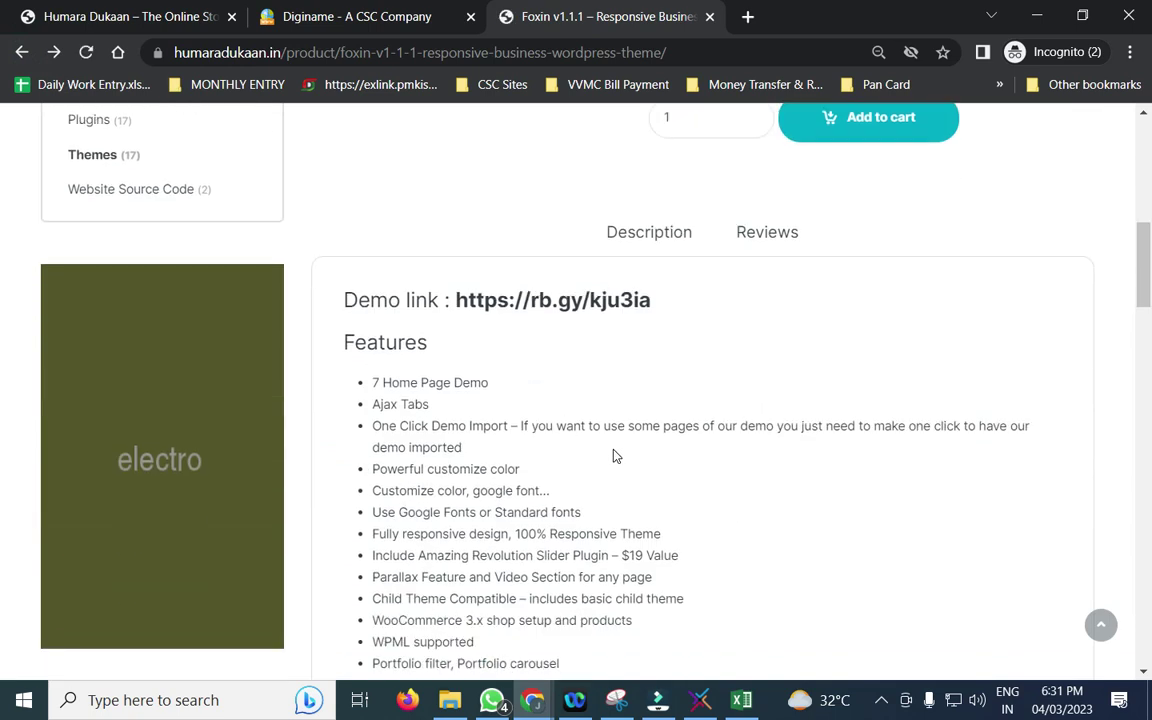
# Step: Add Foxin to the cart a second time and view the checkout page
pyautogui.scroll(3, 740, 415)
pyautogui.click(850, 333)
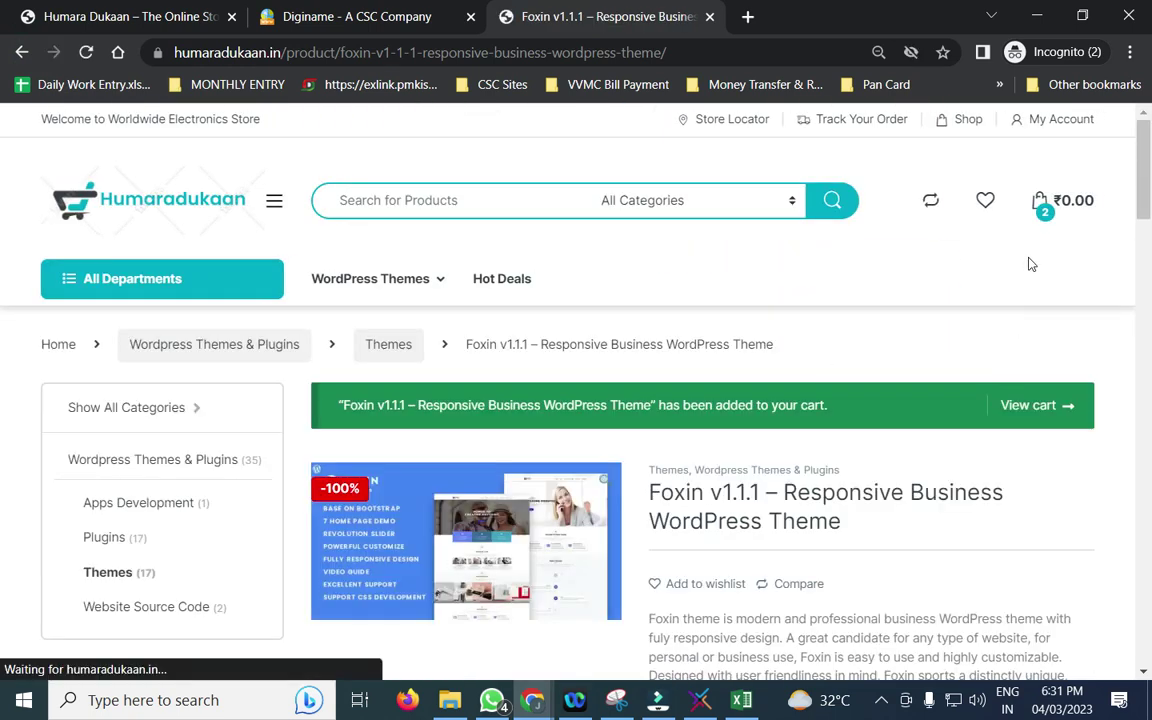
pyautogui.moveTo(1049, 207)
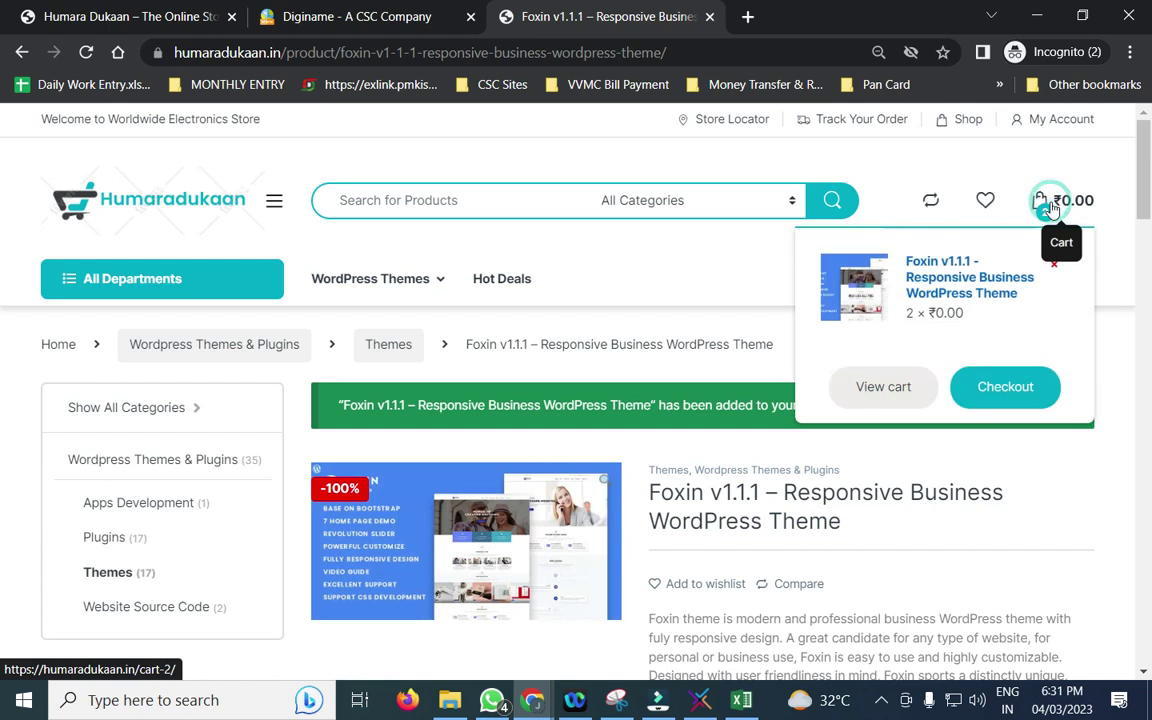
pyautogui.click(1016, 398)
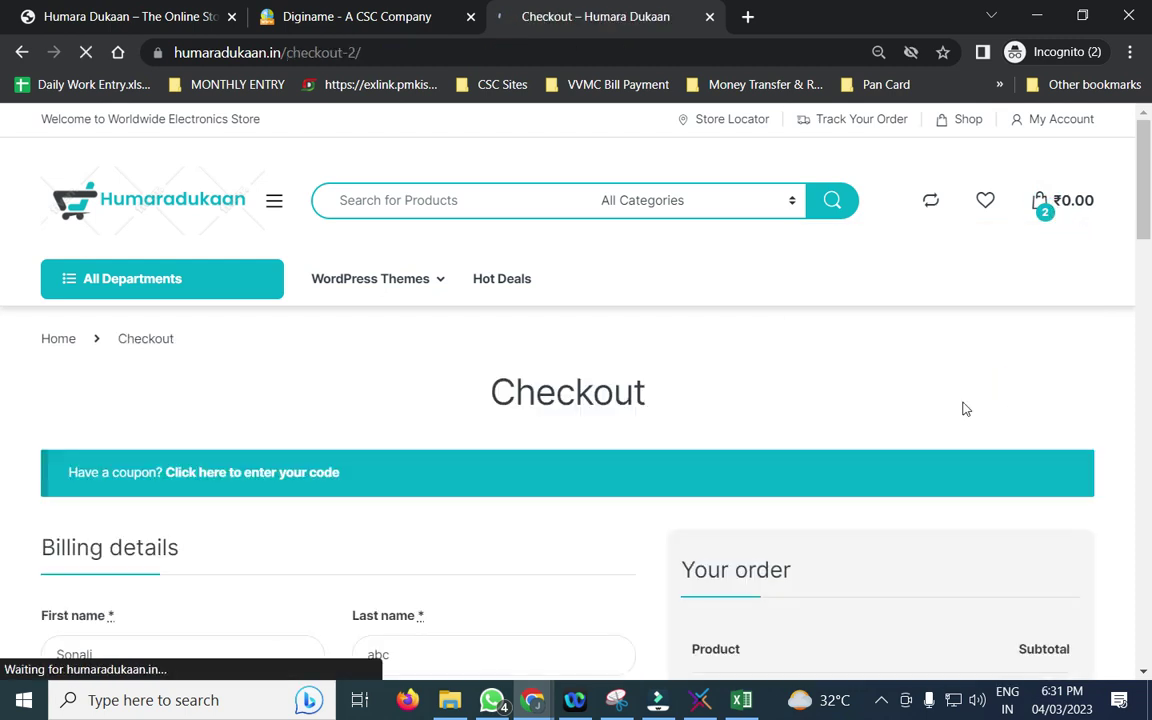
pyautogui.scroll(-1, 865, 416)
pyautogui.scroll(-5, 870, 418)
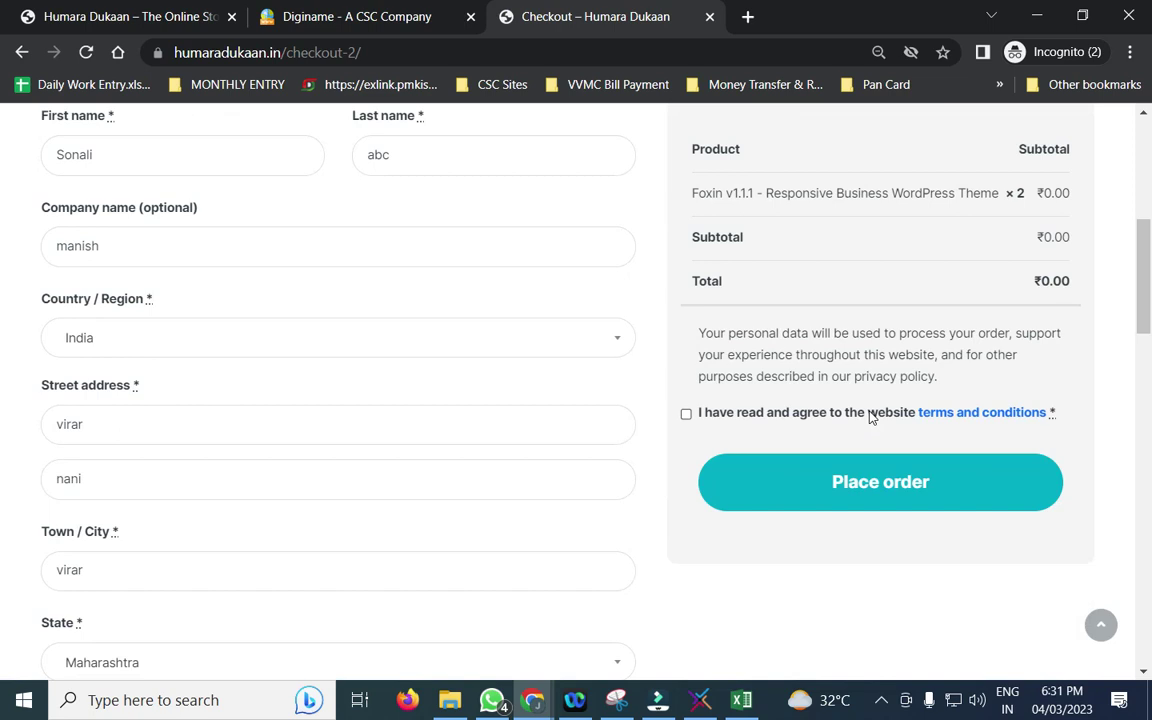
pyautogui.scroll(5, 1003, 327)
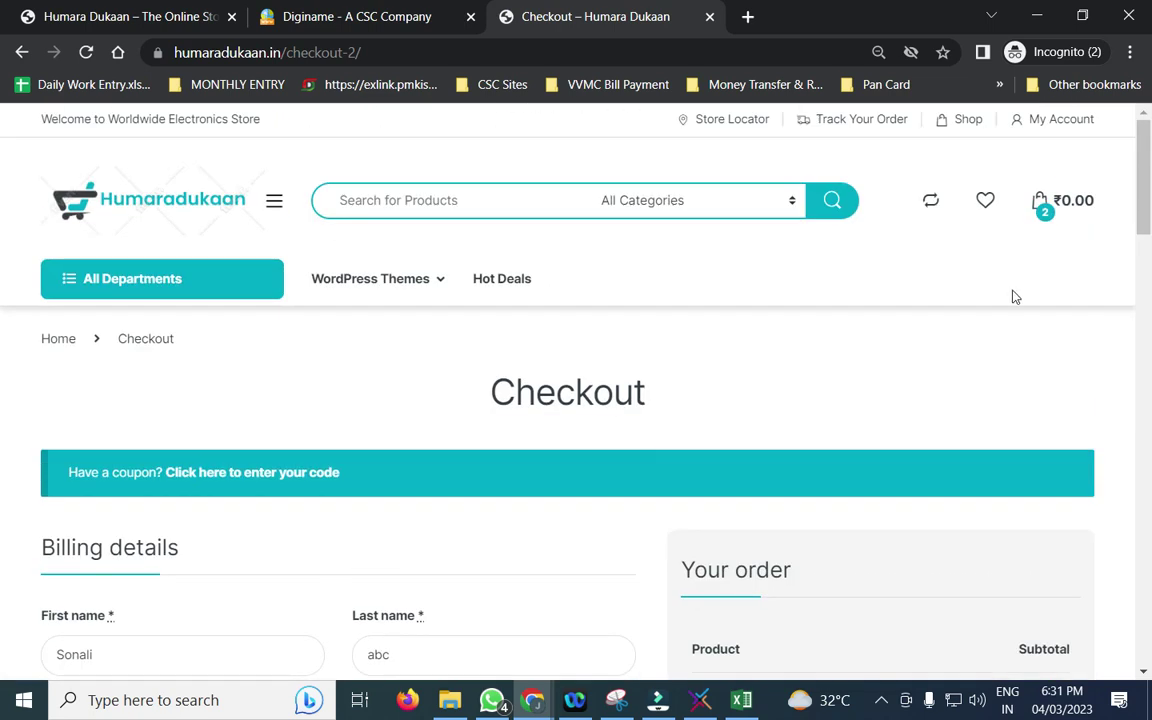
# Step: Lower the Foxin quantity in the cart to 1, update the cart, and return to checkout
pyautogui.moveTo(1040, 205)
pyautogui.click(905, 404)
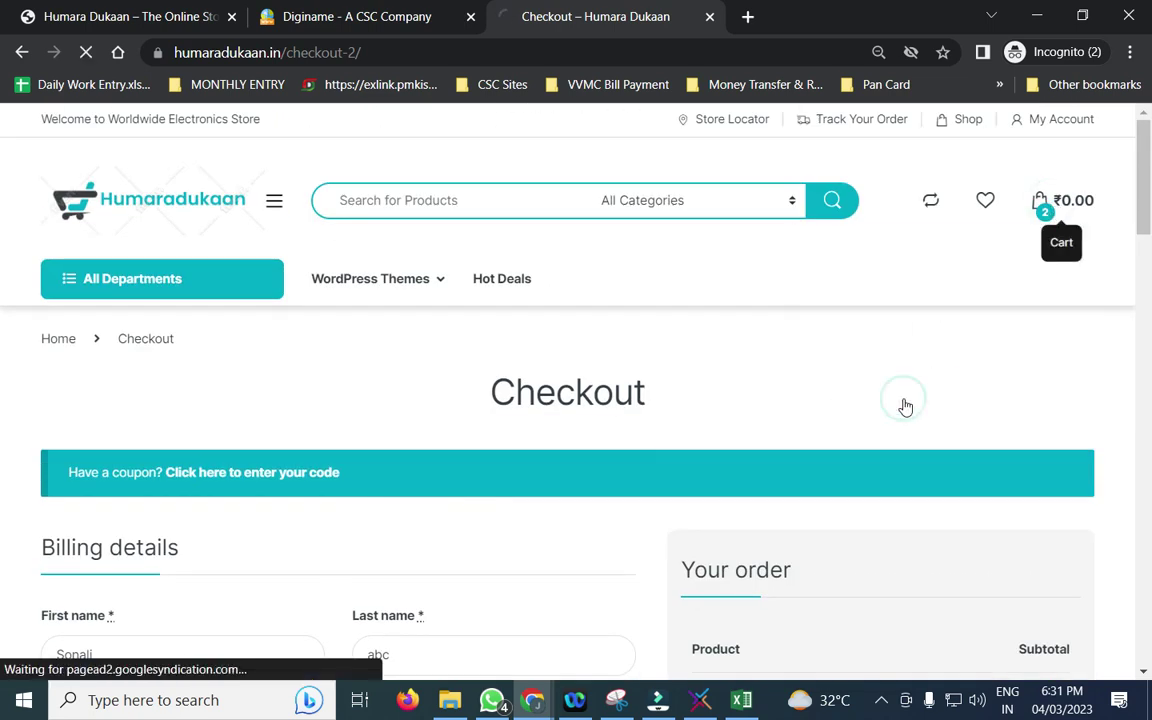
pyautogui.click(906, 571)
pyautogui.click(928, 563)
pyautogui.scroll(-4, 805, 597)
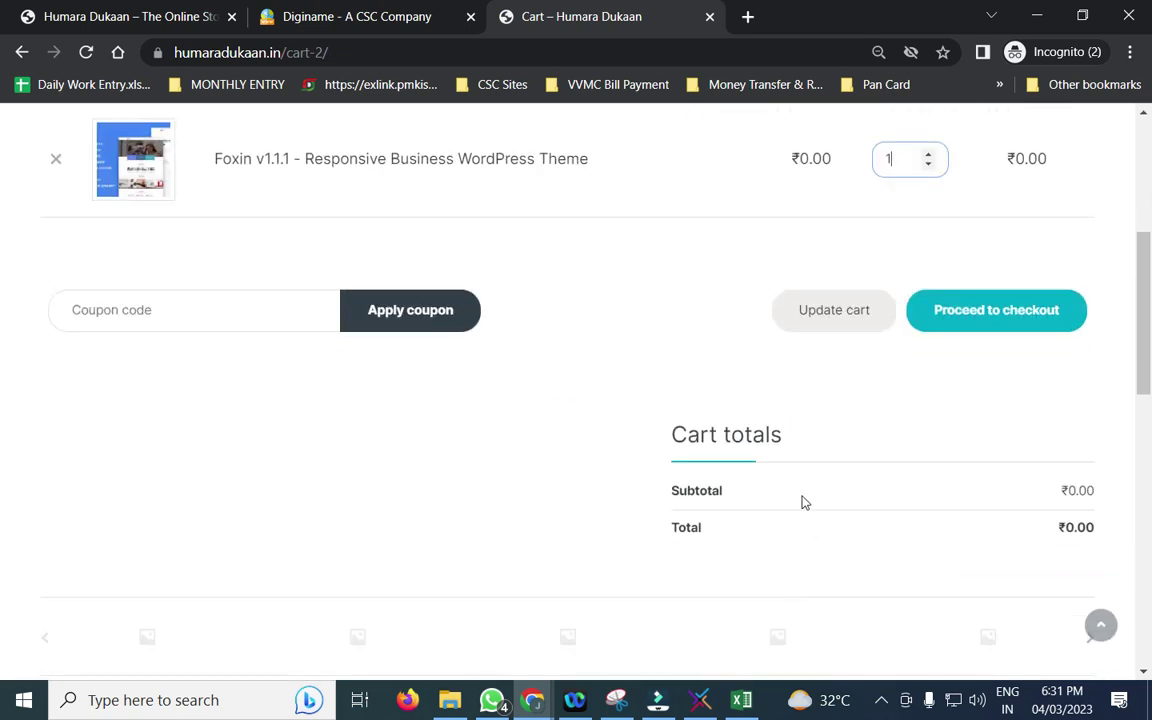
pyautogui.click(826, 316)
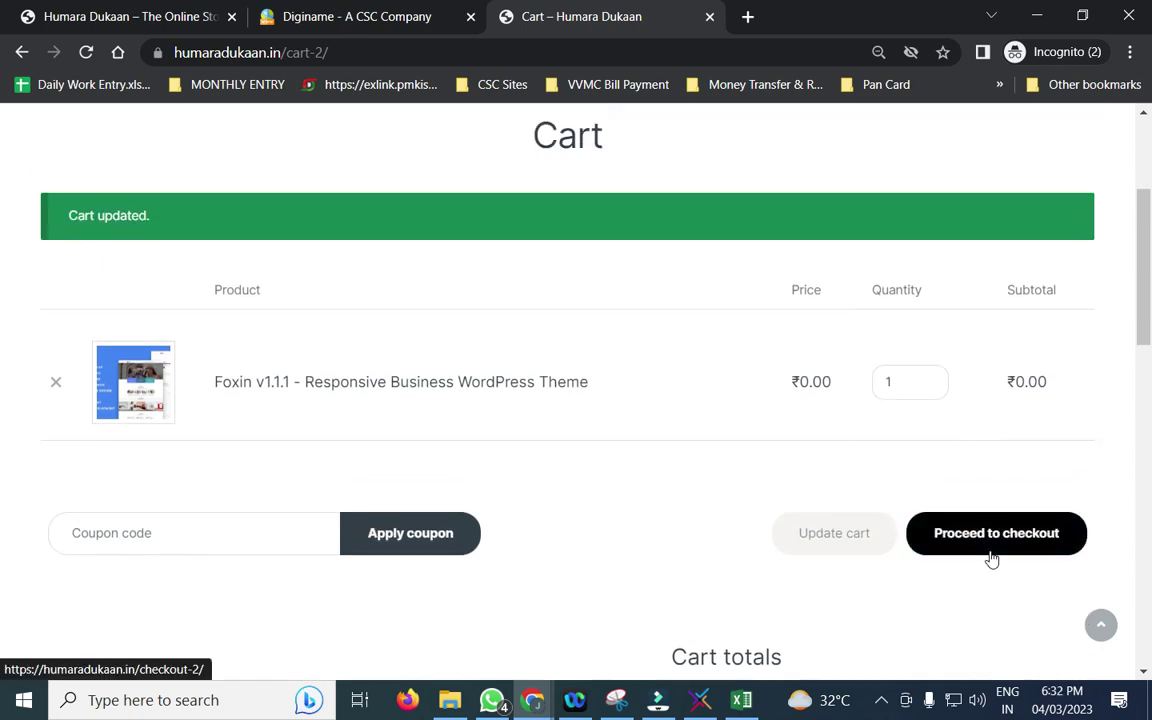
pyautogui.click(993, 553)
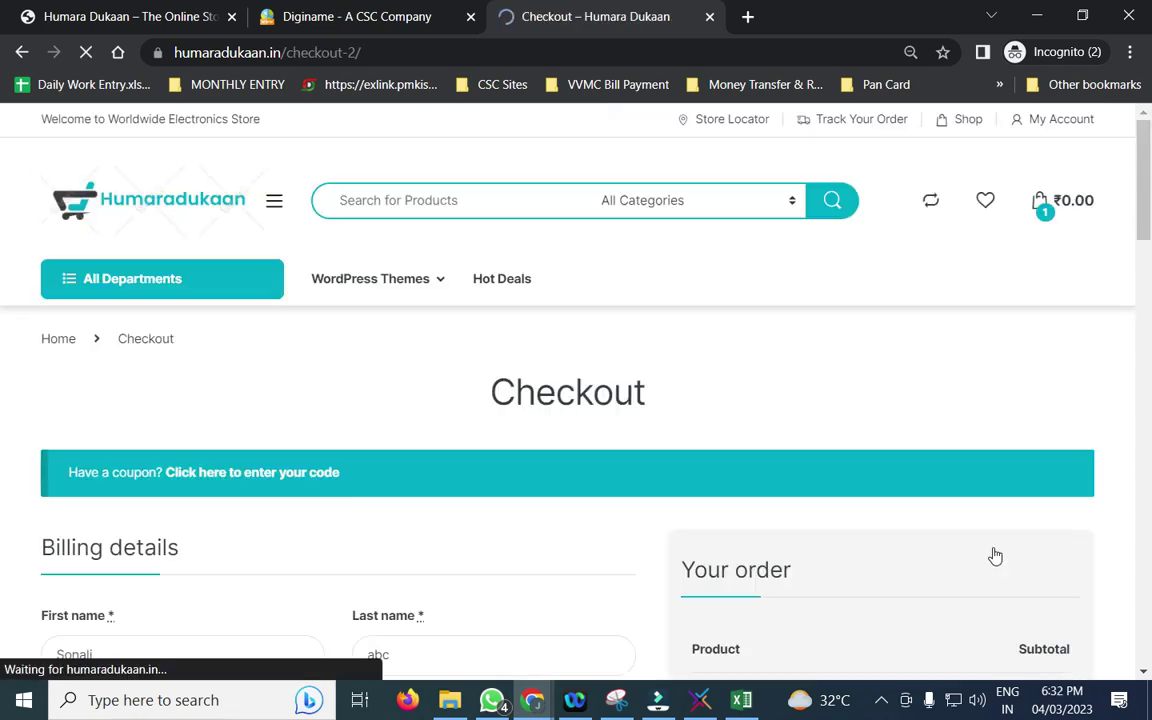
pyautogui.scroll(-3, 995, 556)
pyautogui.click(263, 375)
# Step: Replace the billing first name, last name and company name with the new details
pyautogui.doubleClick(263, 364)
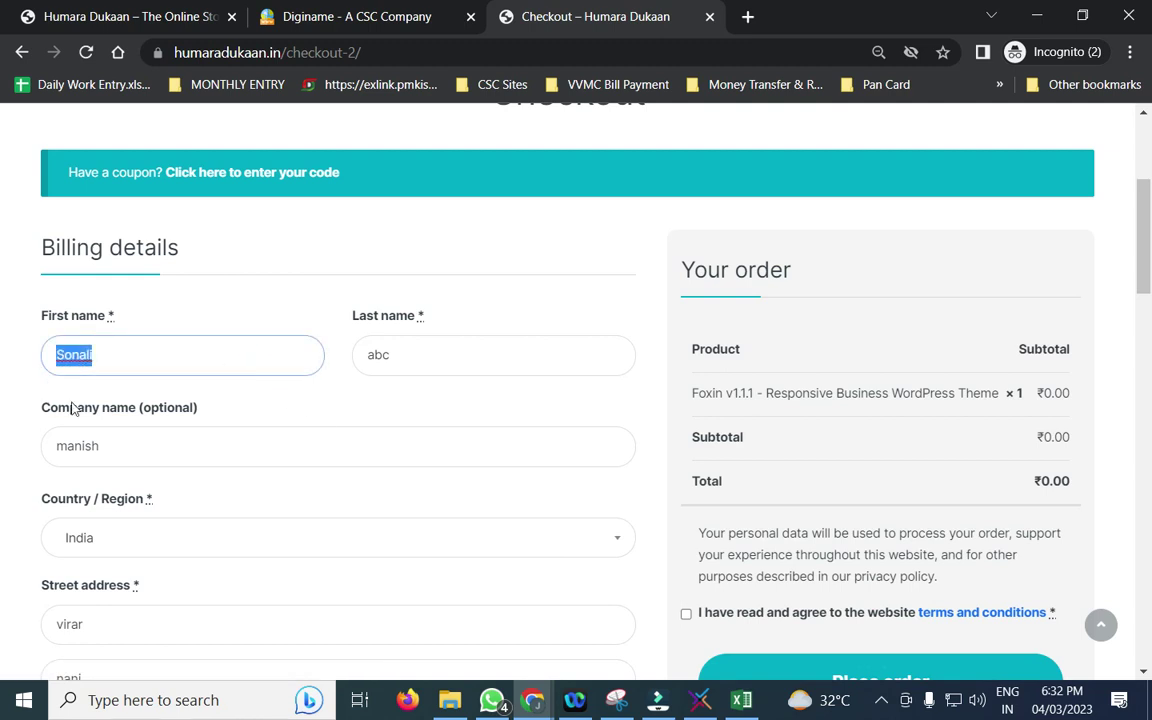
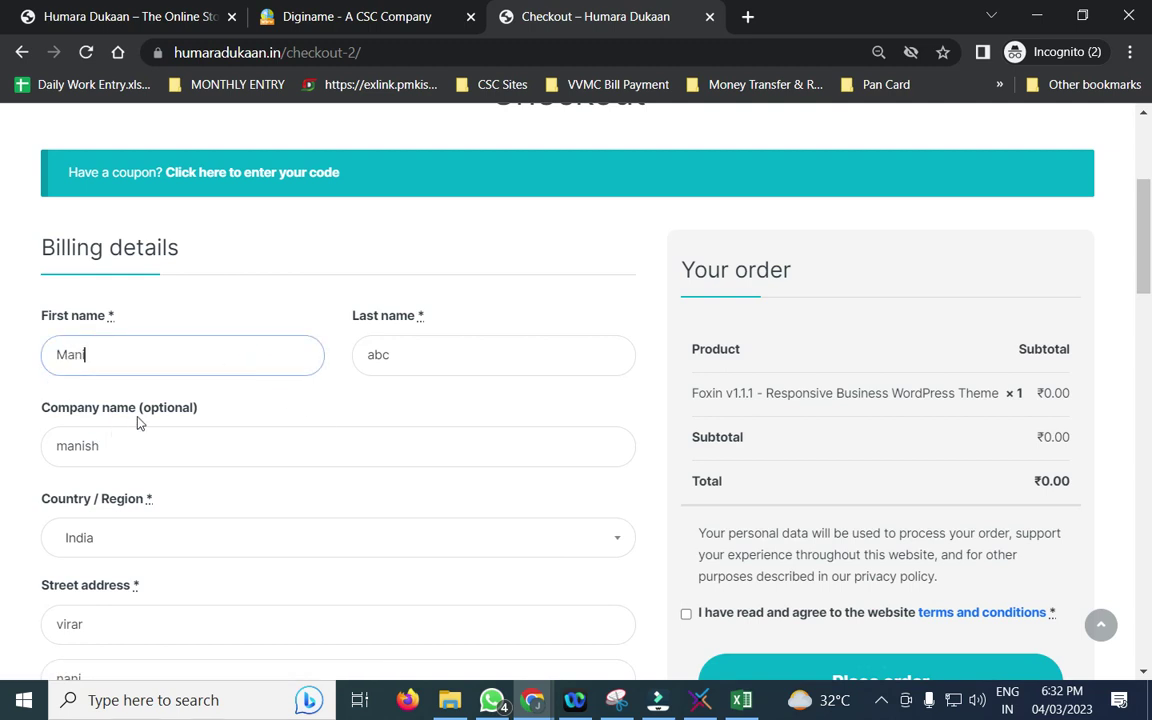
pyautogui.press('Tab')
pyautogui.press('Tab')
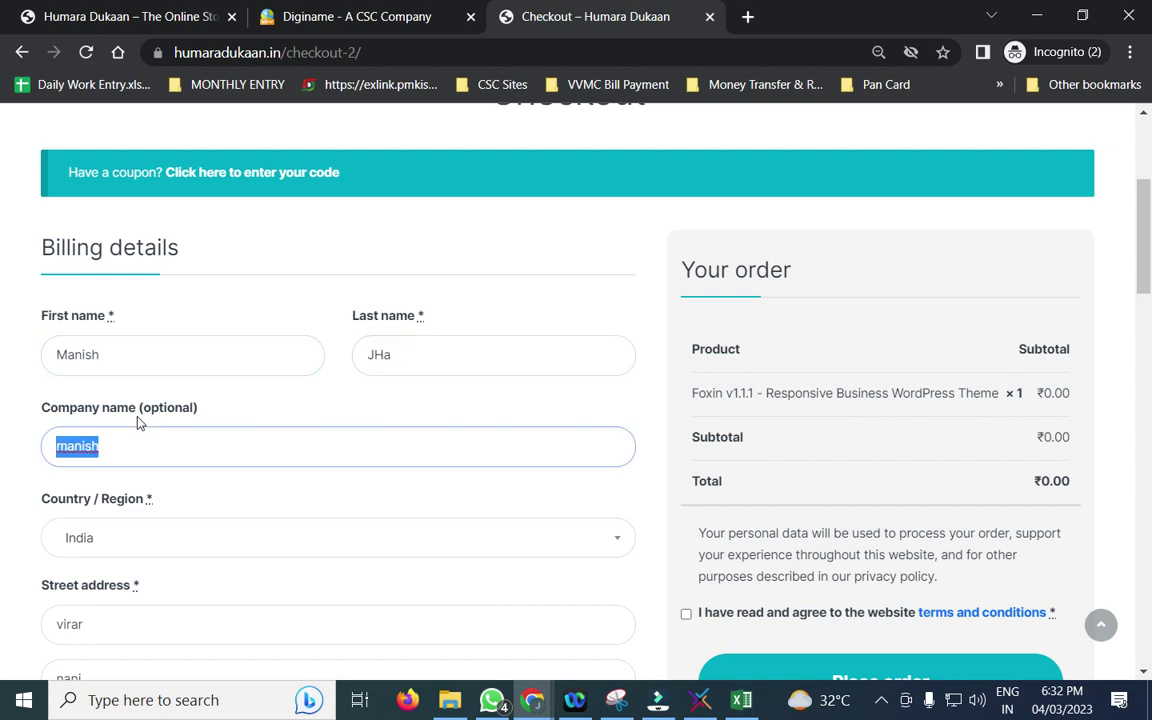
pyautogui.write('Manish enterprises')
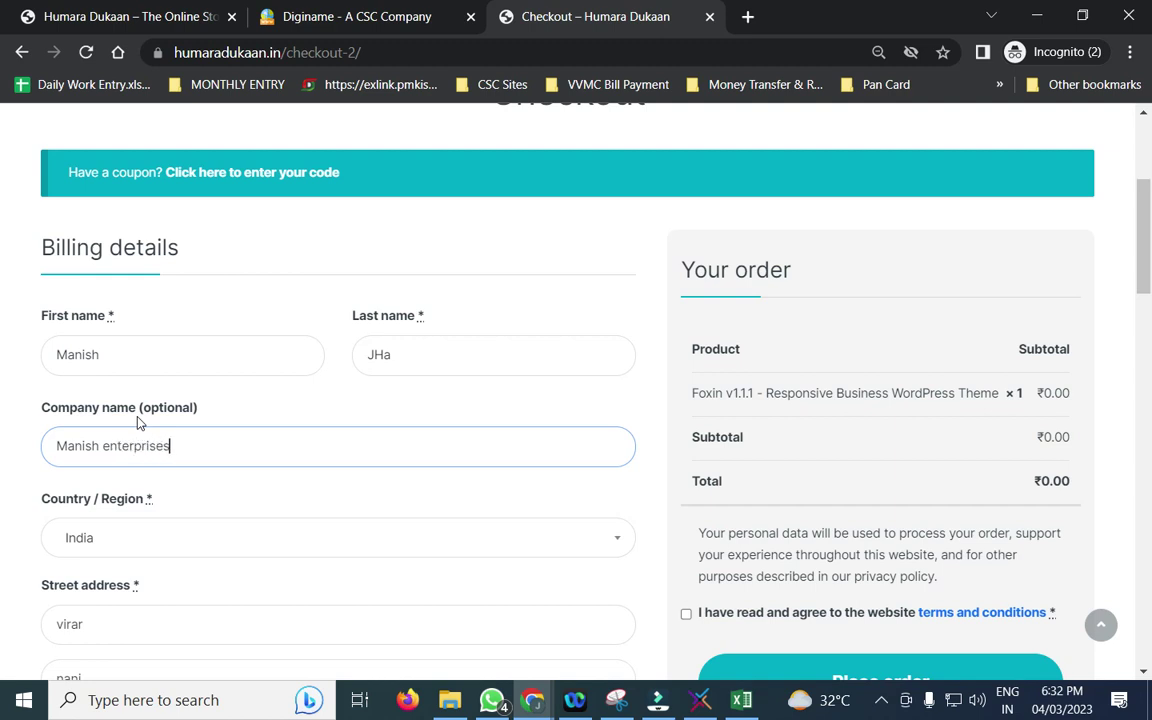
pyautogui.press('Tab')
# Step: Enter the new street address, review the remaining billing fields, and accept the terms and conditions
pyautogui.doubleClick(148, 627)
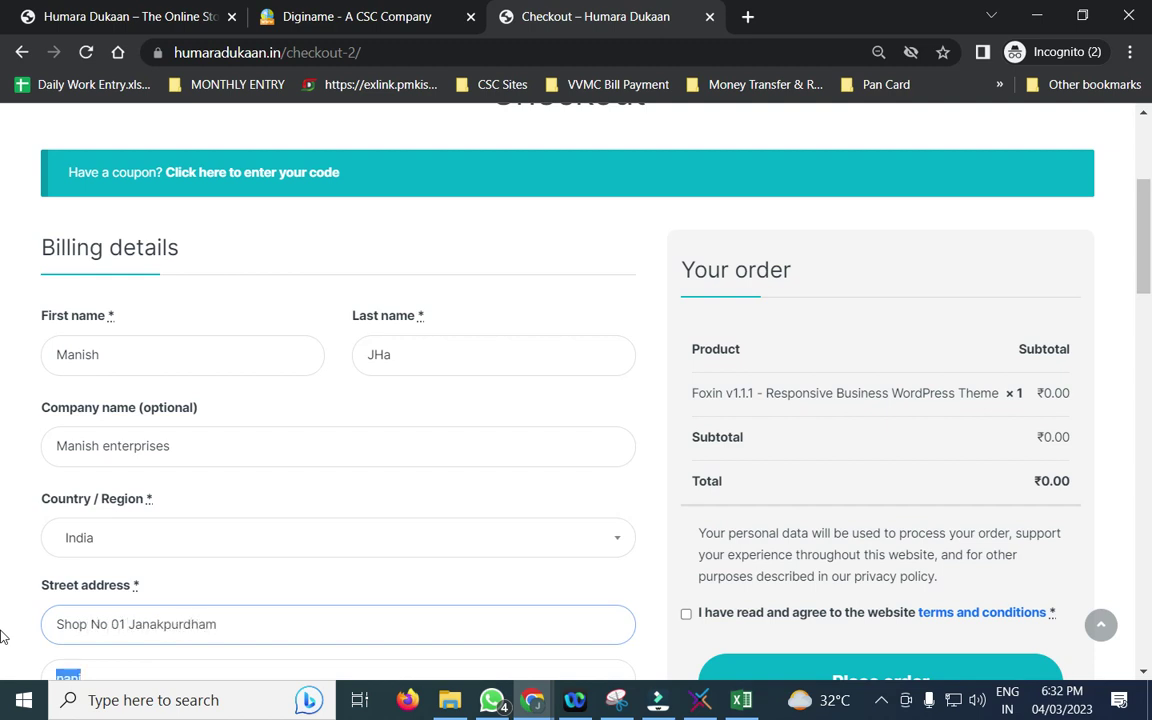
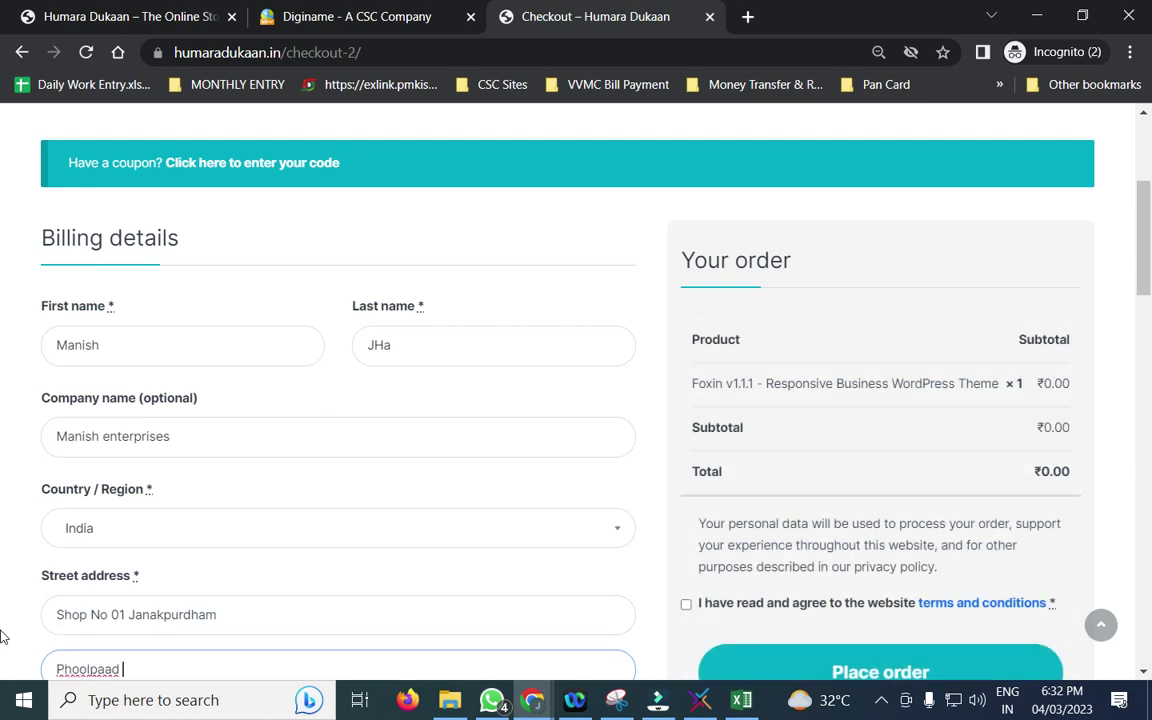
pyautogui.scroll(-3, 141, 553)
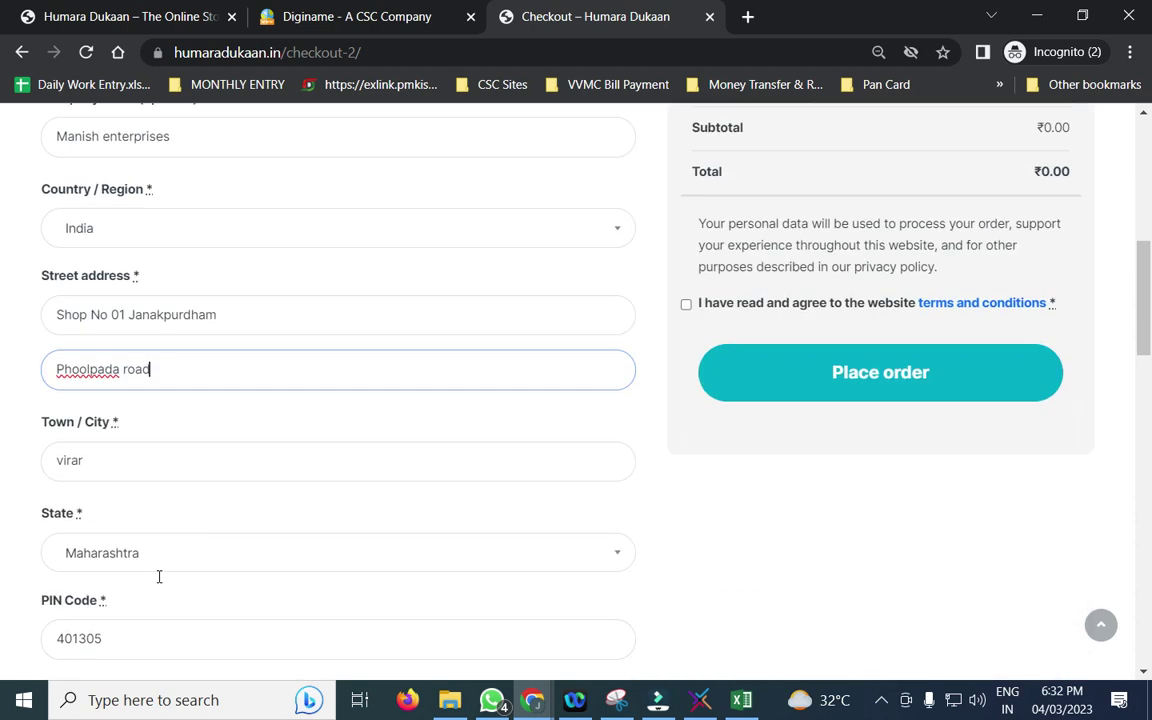
pyautogui.click(172, 456)
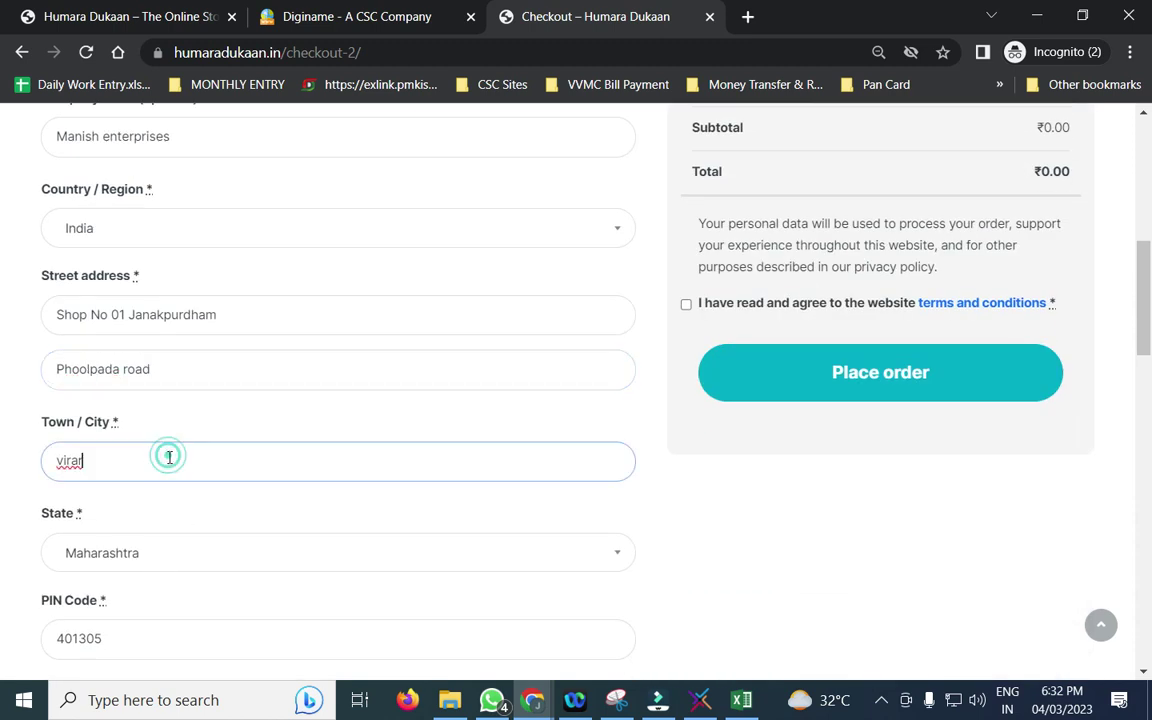
pyautogui.click(158, 653)
pyautogui.scroll(-2, 180, 643)
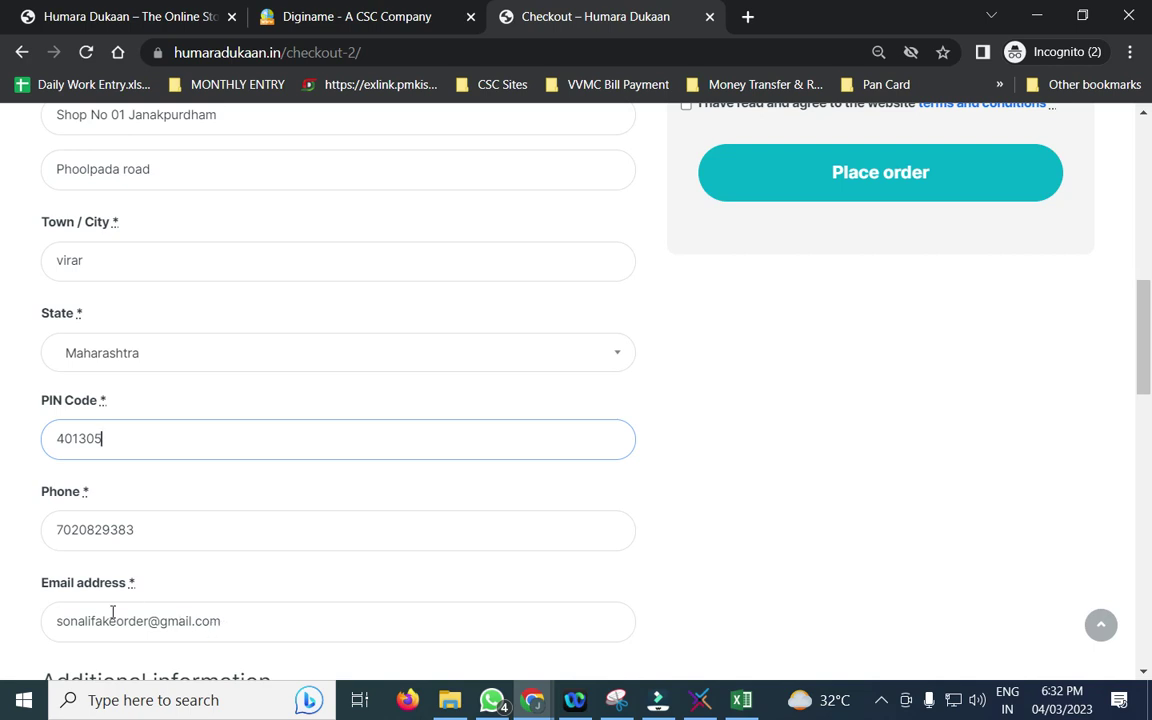
pyautogui.scroll(-1, 180, 618)
pyautogui.scroll(-2, 405, 569)
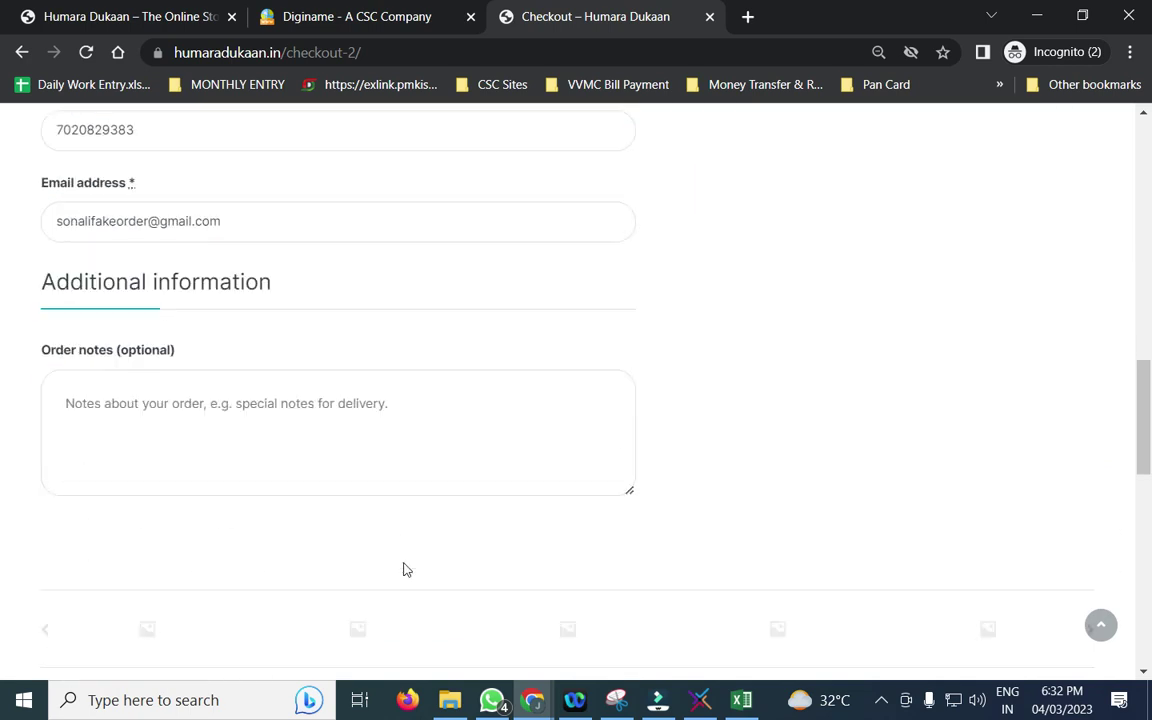
pyautogui.click(377, 410)
pyautogui.scroll(8, 787, 424)
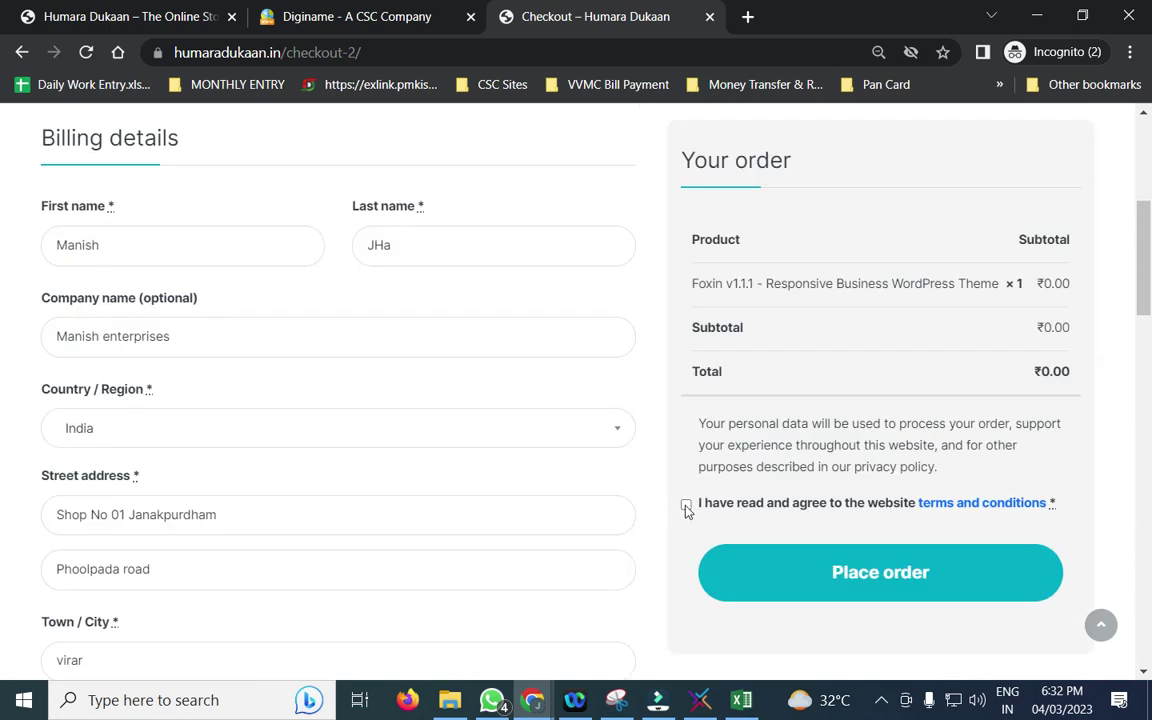
pyautogui.click(686, 505)
# Step: Place the free ₹0.00 order for the Foxin theme
pyautogui.click(877, 573)
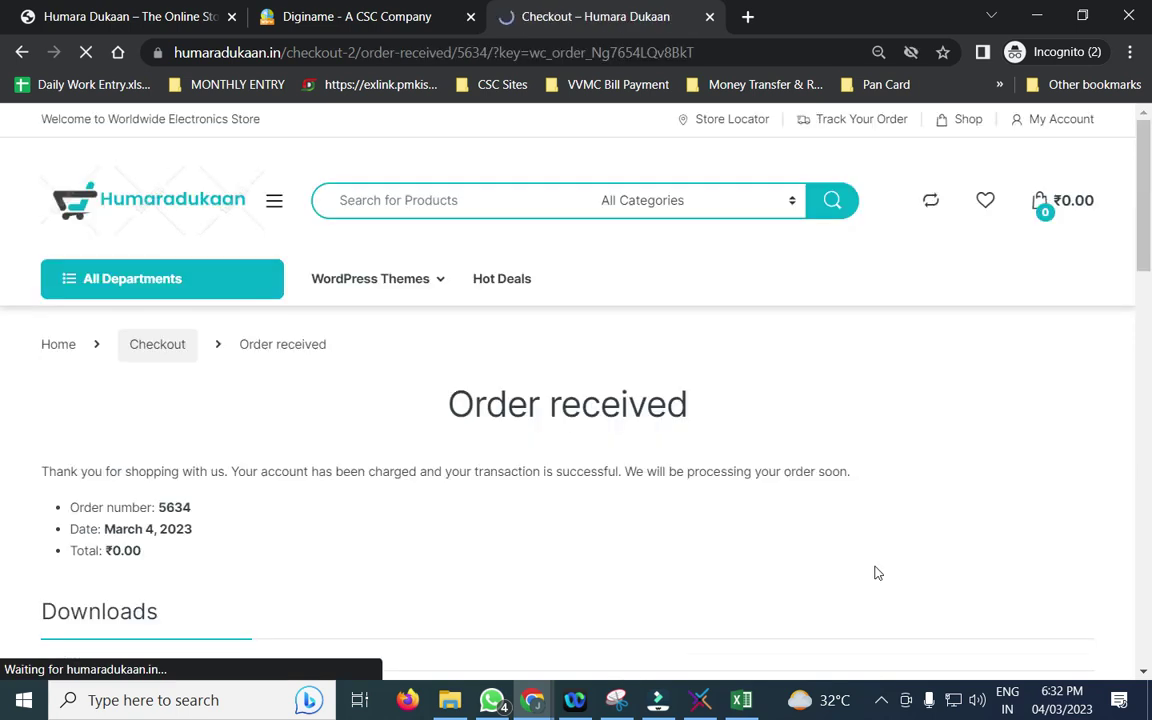
pyautogui.scroll(-4, 616, 443)
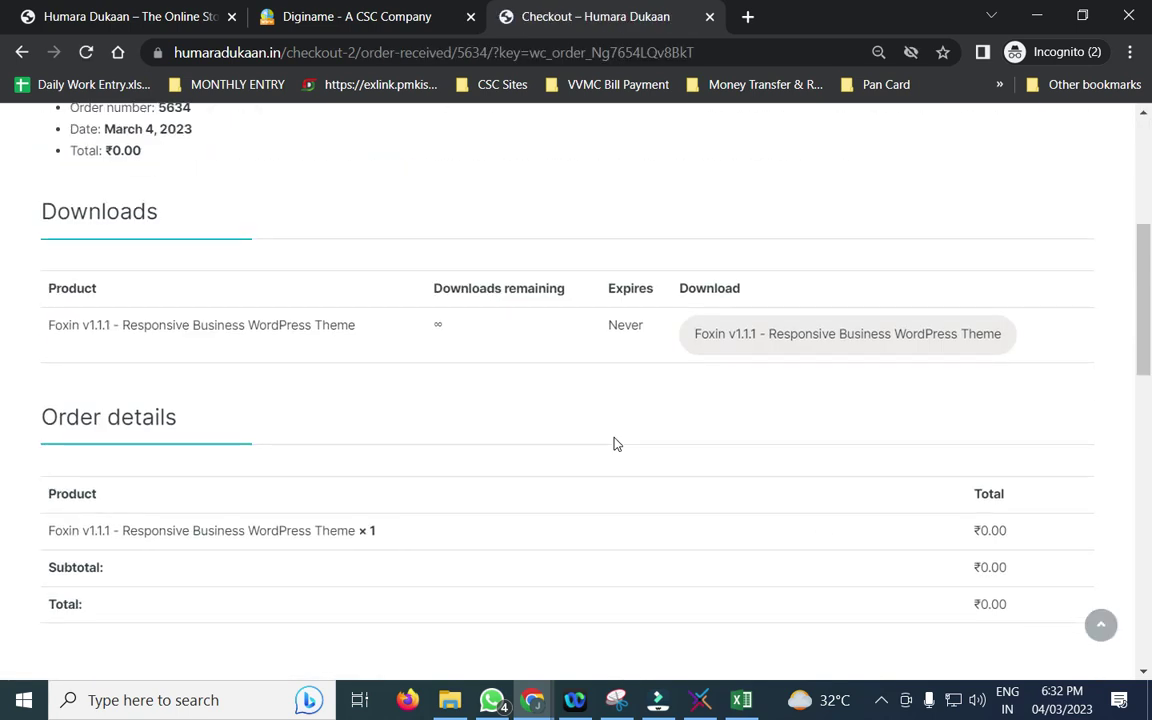
pyautogui.scroll(1, 614, 442)
pyautogui.scroll(-2, 614, 442)
pyautogui.click(938, 488)
# Step: Download foxin_them-2jsop0.zip and bring the public_html file manager window forward
pyautogui.click(802, 236)
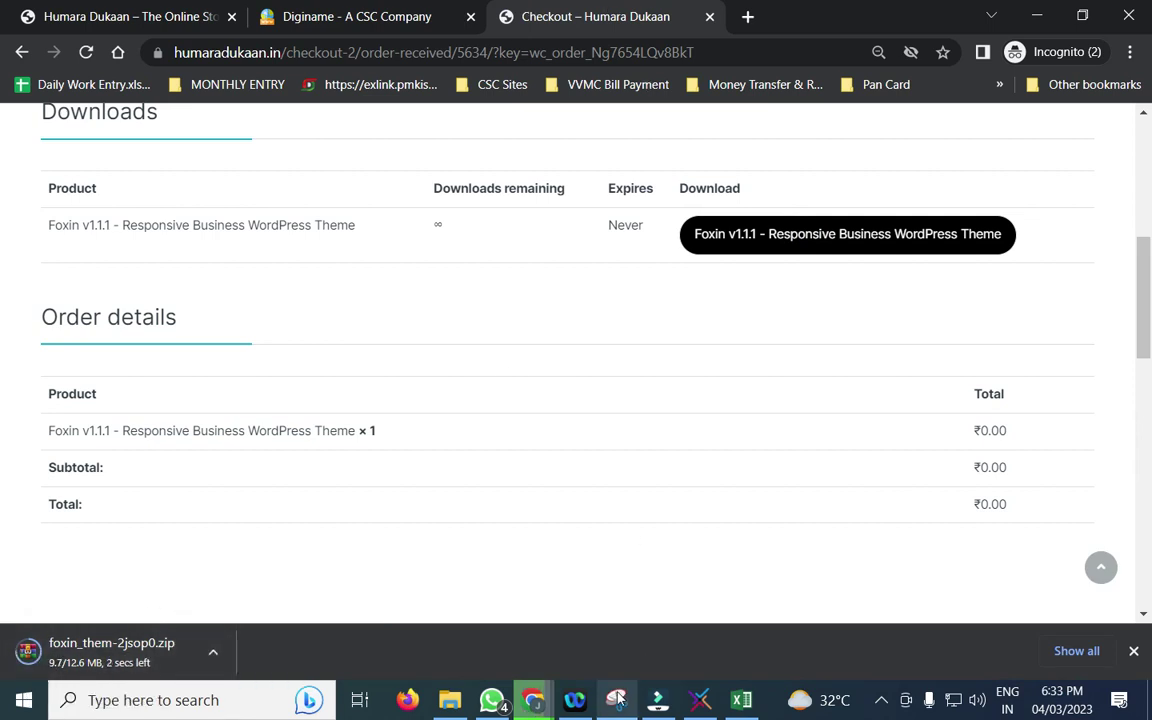
pyautogui.moveTo(533, 695)
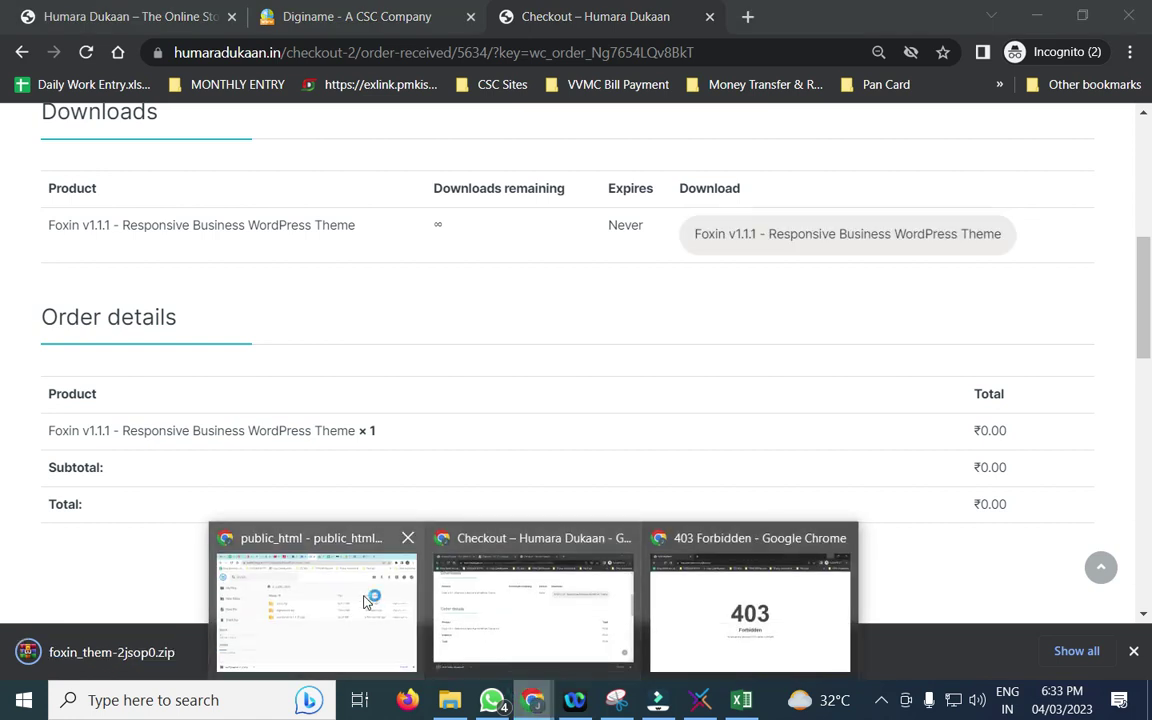
pyautogui.click(337, 543)
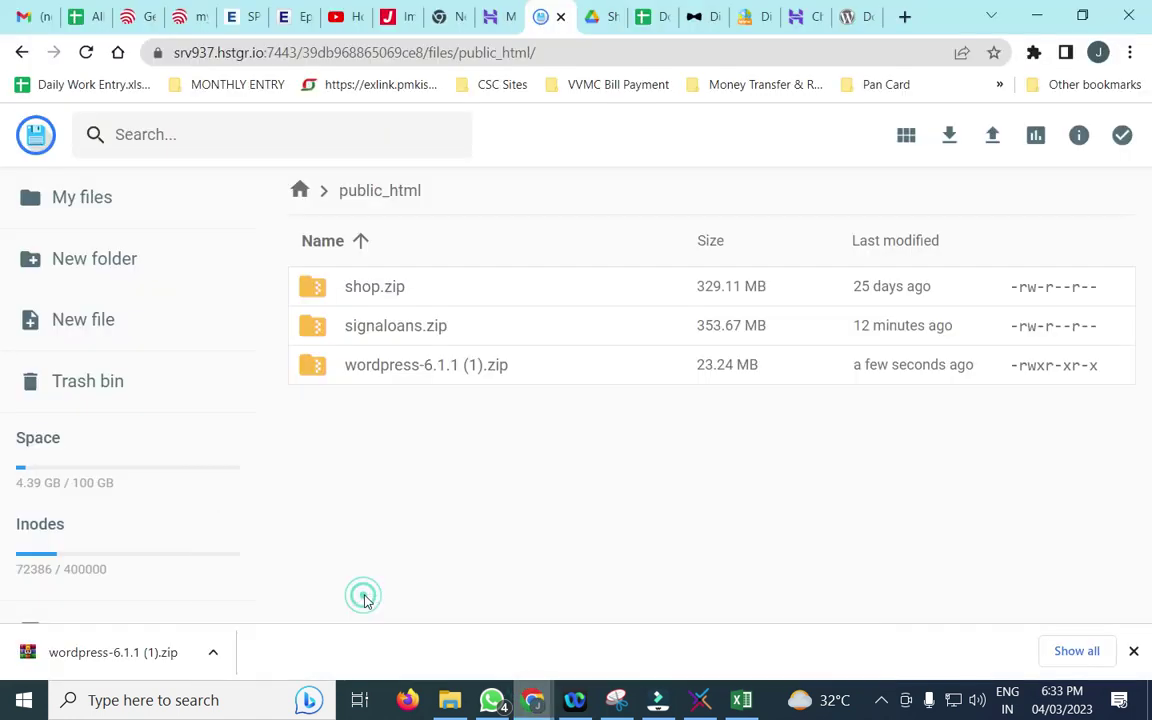
# Step: Extract wordpress-6.1.1 (1).zip into a new folder named website inside public_html
pyautogui.click(503, 369)
pyautogui.rightClick(505, 372)
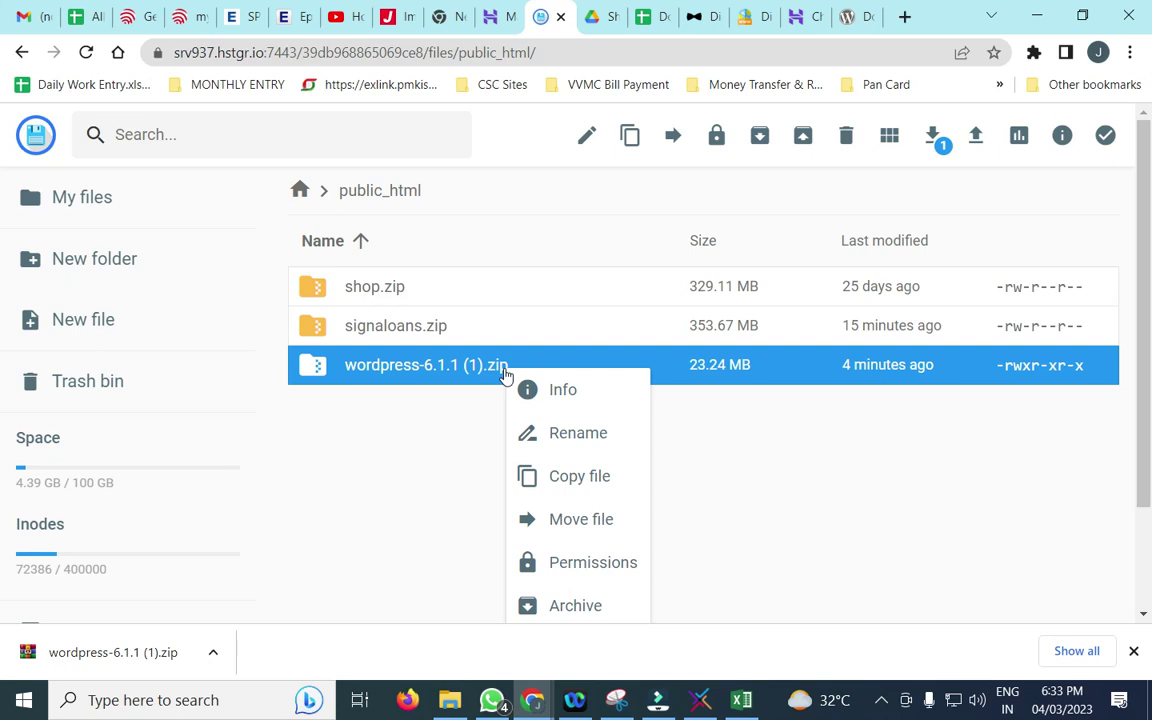
pyautogui.scroll(-1, 583, 572)
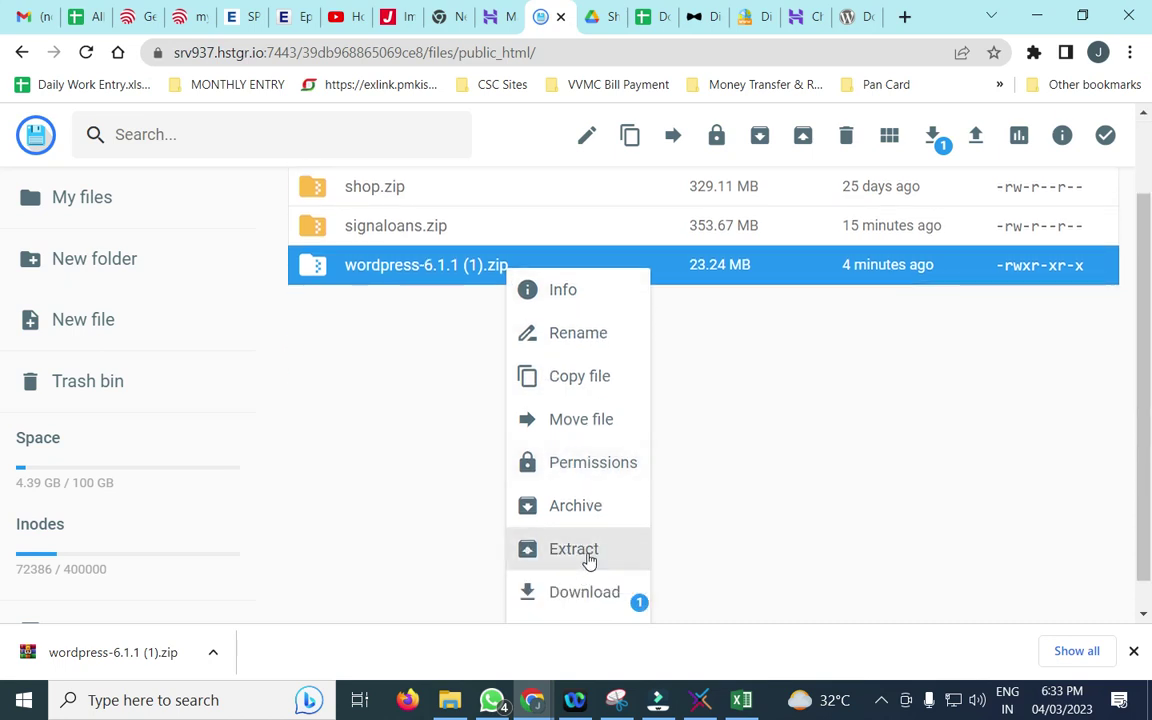
pyautogui.click(587, 563)
pyautogui.click(632, 303)
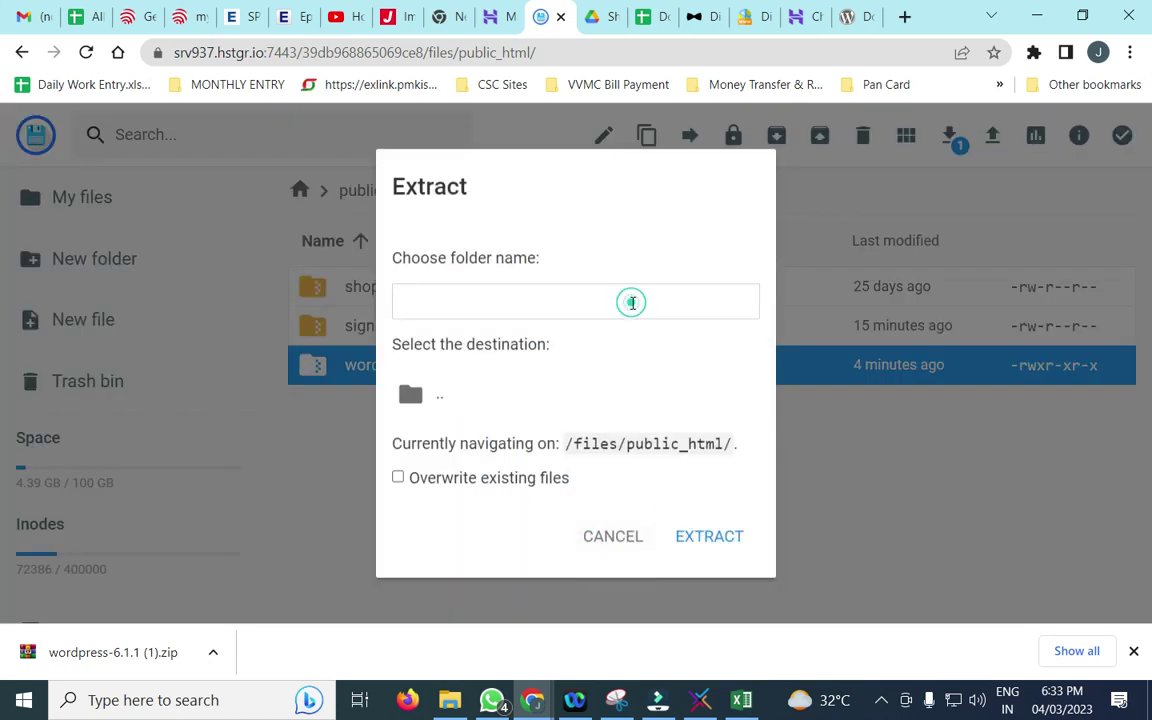
pyautogui.write('website')
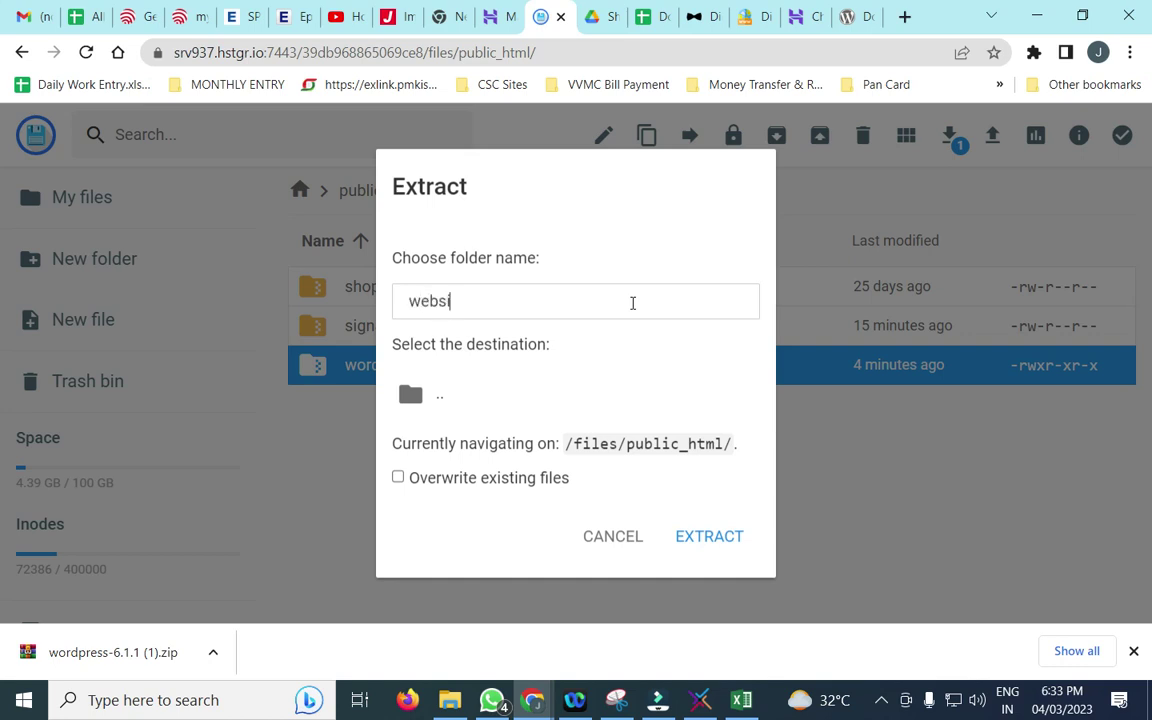
pyautogui.click(712, 536)
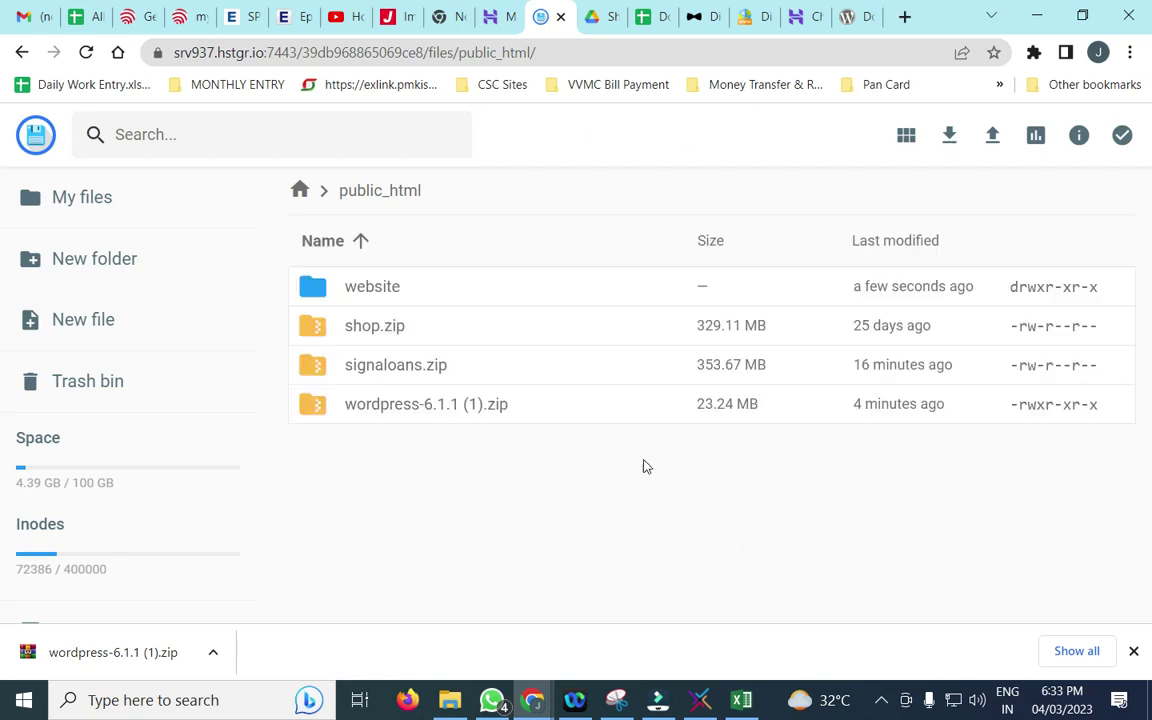
# Step: Move every file from website/wordpress up into /public_html/
pyautogui.doubleClick(440, 288)
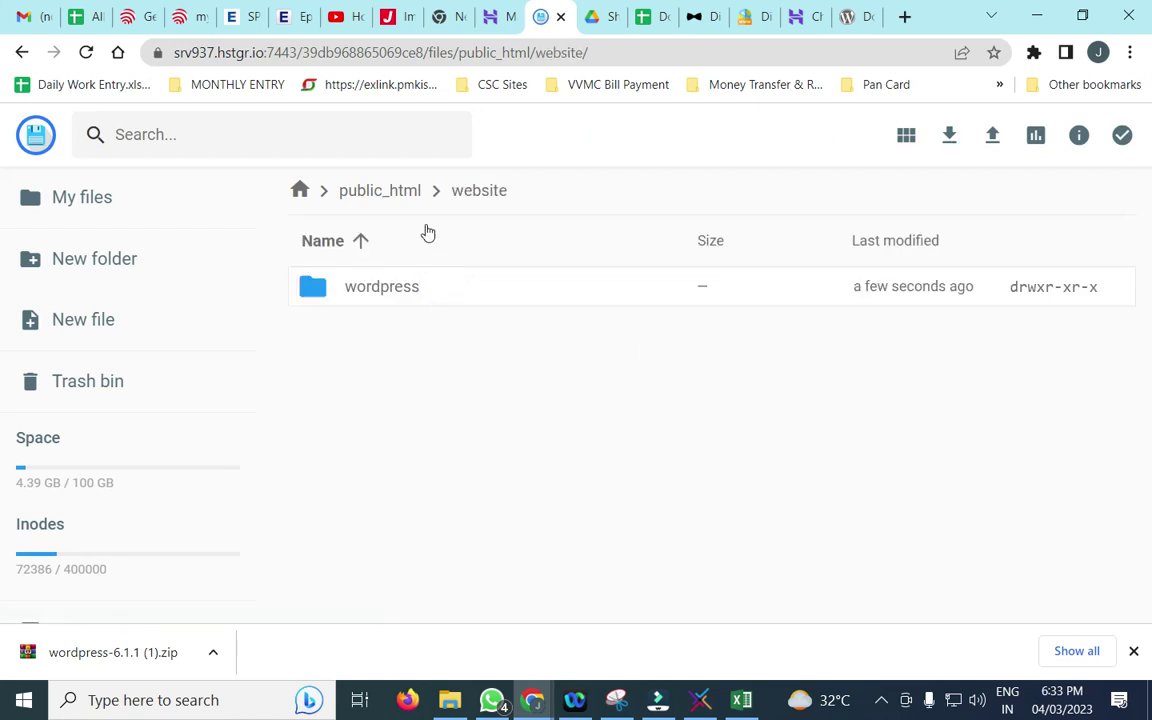
pyautogui.doubleClick(413, 296)
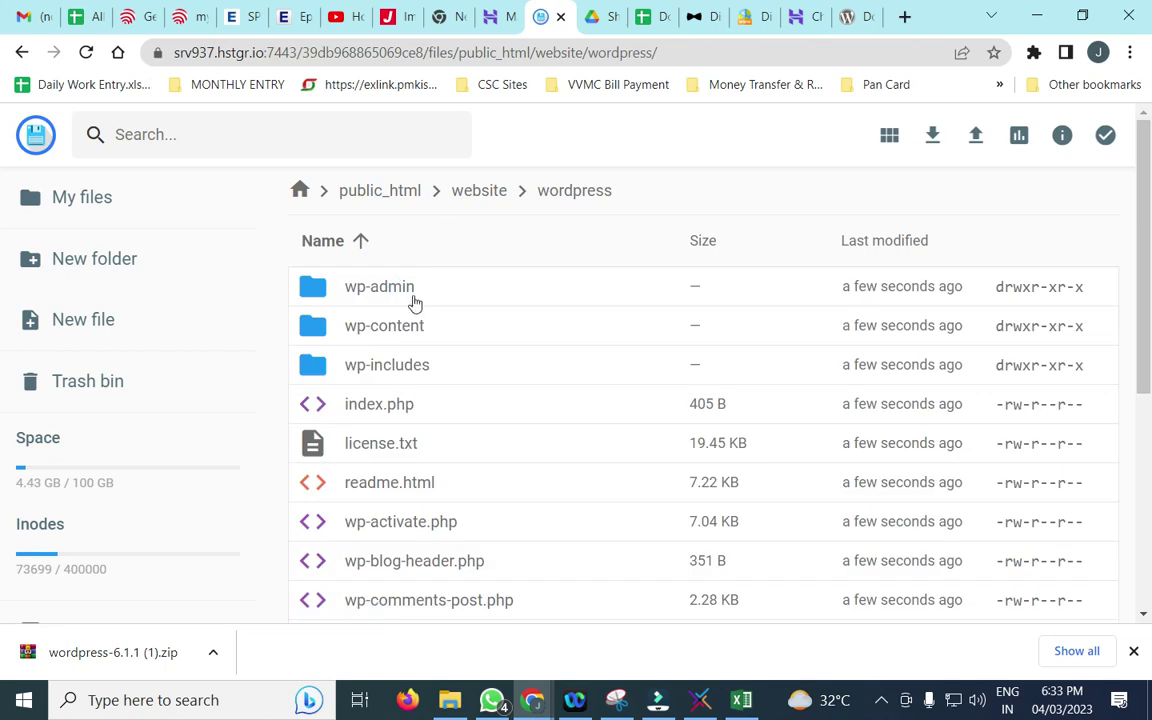
pyautogui.click(415, 297)
pyautogui.hotkey('ctrl', 'a')
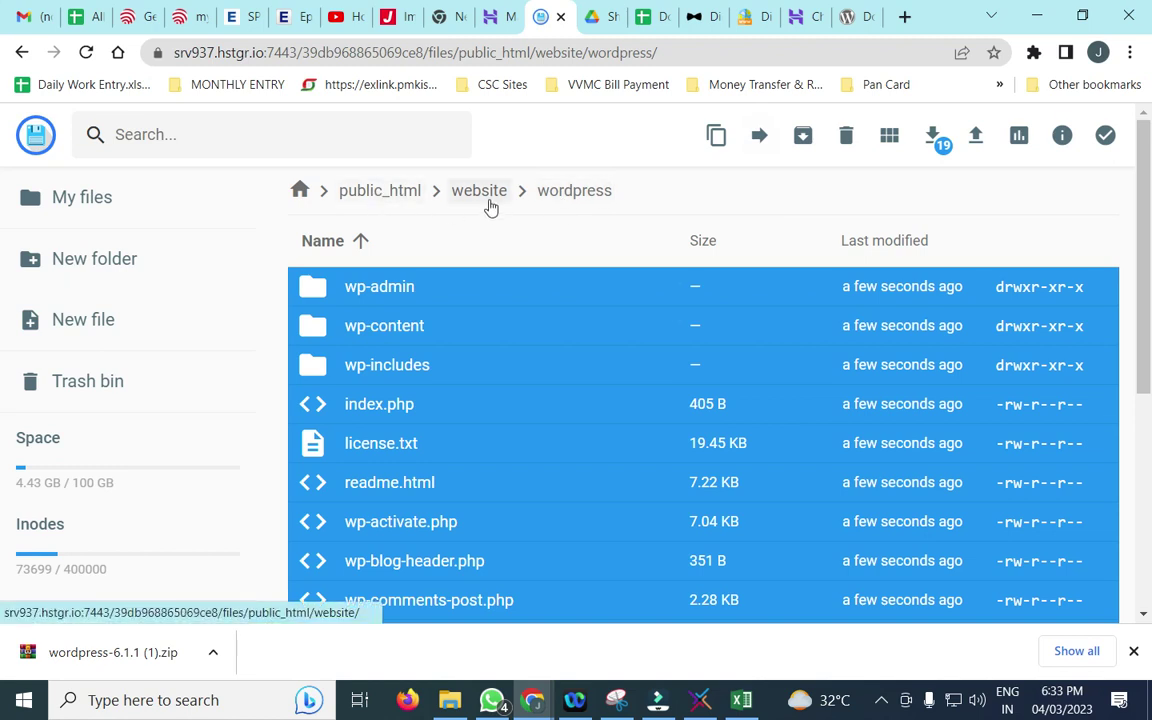
pyautogui.click(760, 137)
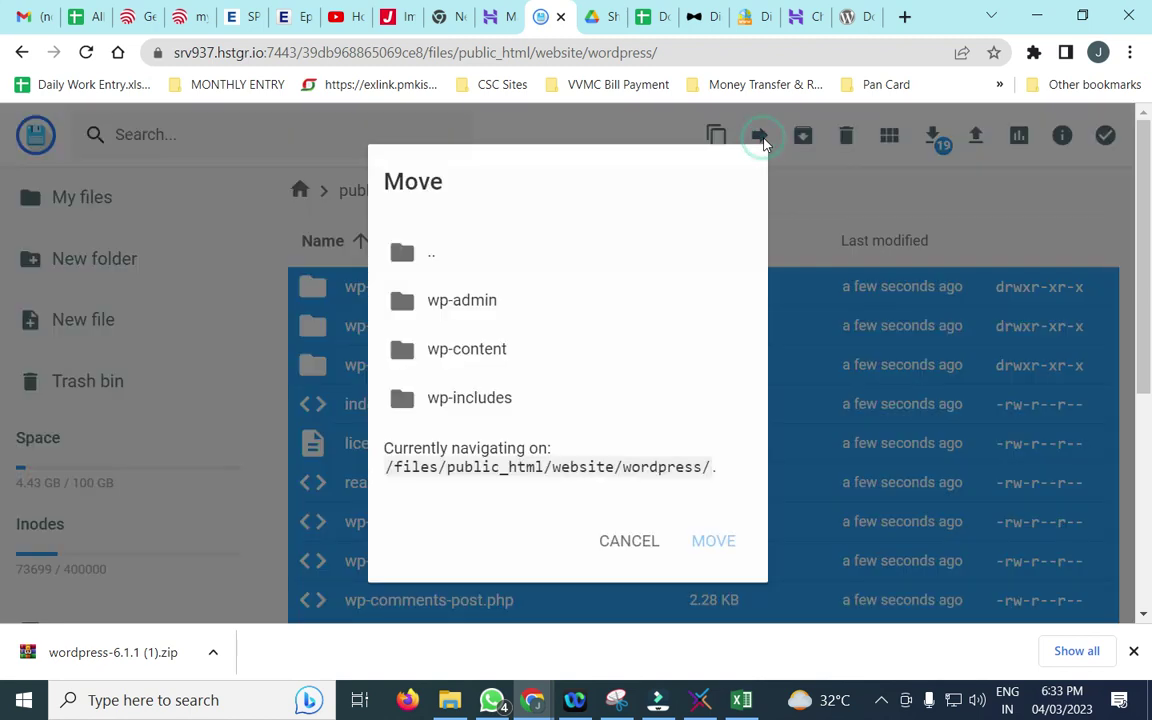
pyautogui.click(595, 256)
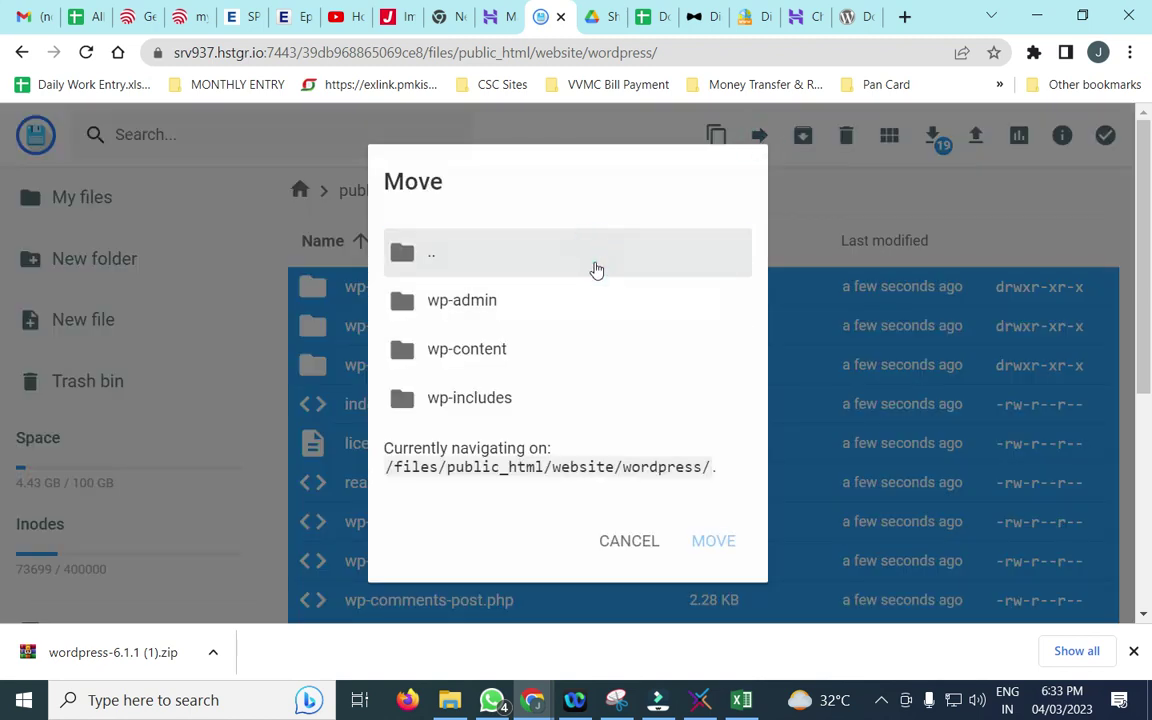
pyautogui.moveTo(545, 418); pyautogui.dragTo(613, 422)
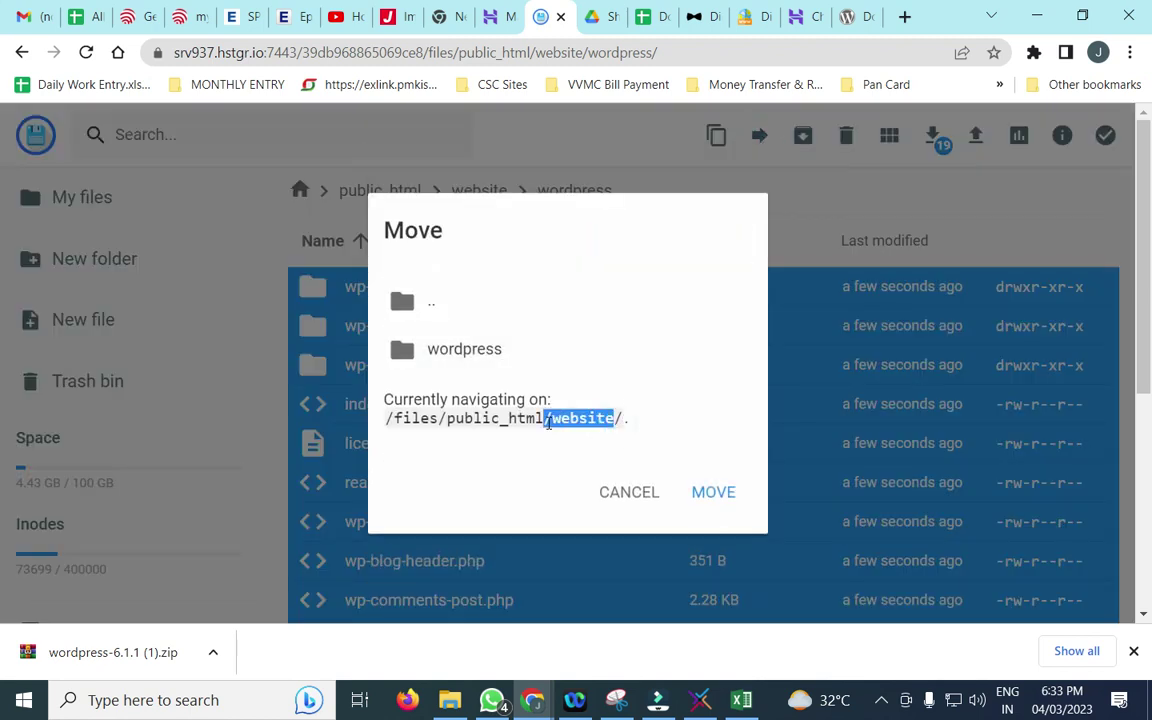
pyautogui.click(561, 300)
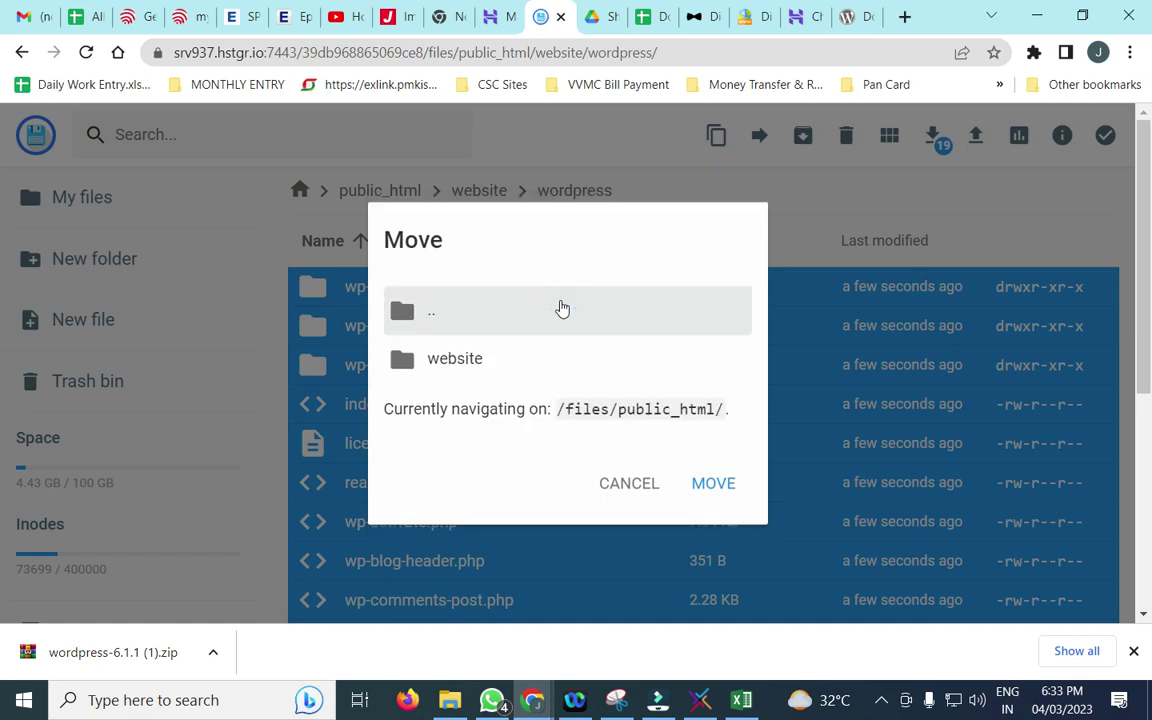
pyautogui.moveTo(679, 418); pyautogui.dragTo(728, 419)
pyautogui.click(676, 414)
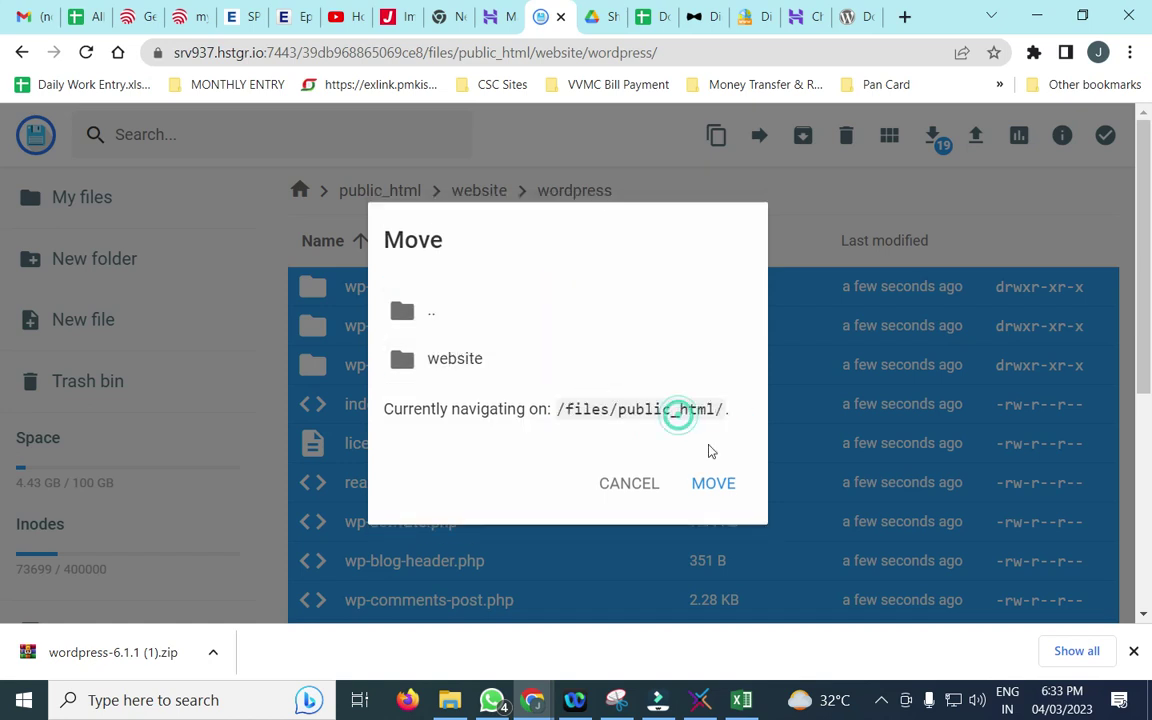
pyautogui.click(718, 497)
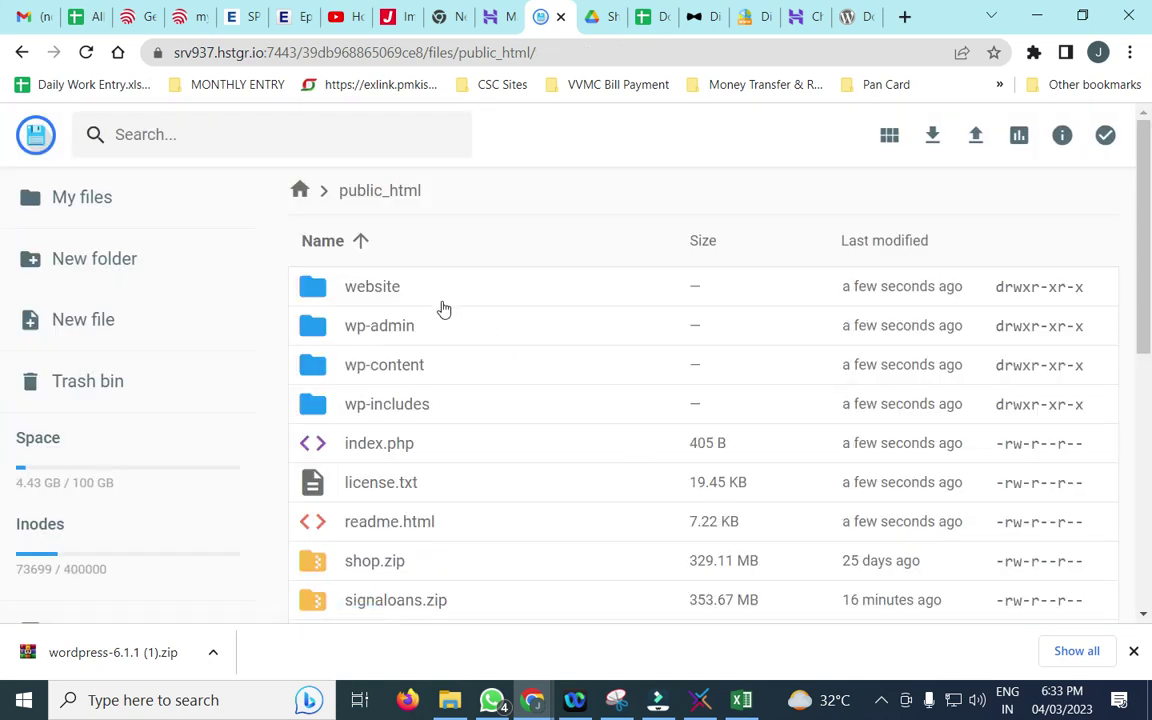
# Step: Check the wordpress folder is empty, delete the leftover website folder, and select wp-config-sample.php
pyautogui.doubleClick(442, 288)
pyautogui.click(418, 305)
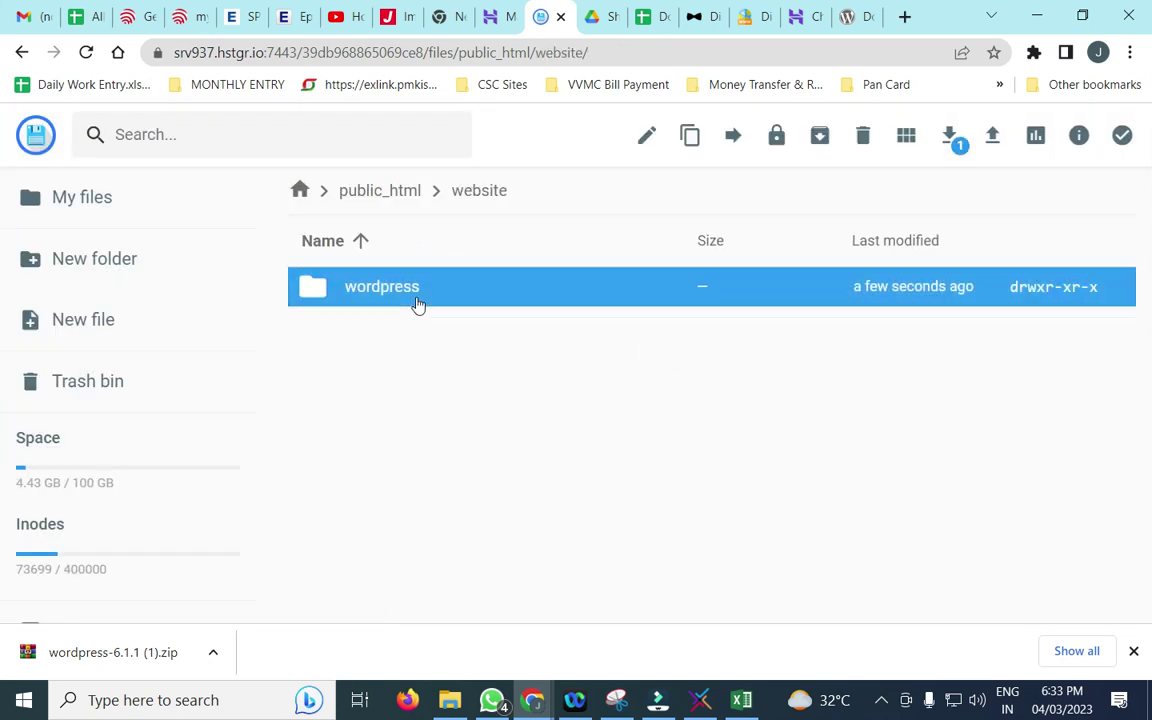
pyautogui.doubleClick(418, 305)
pyautogui.click(478, 190)
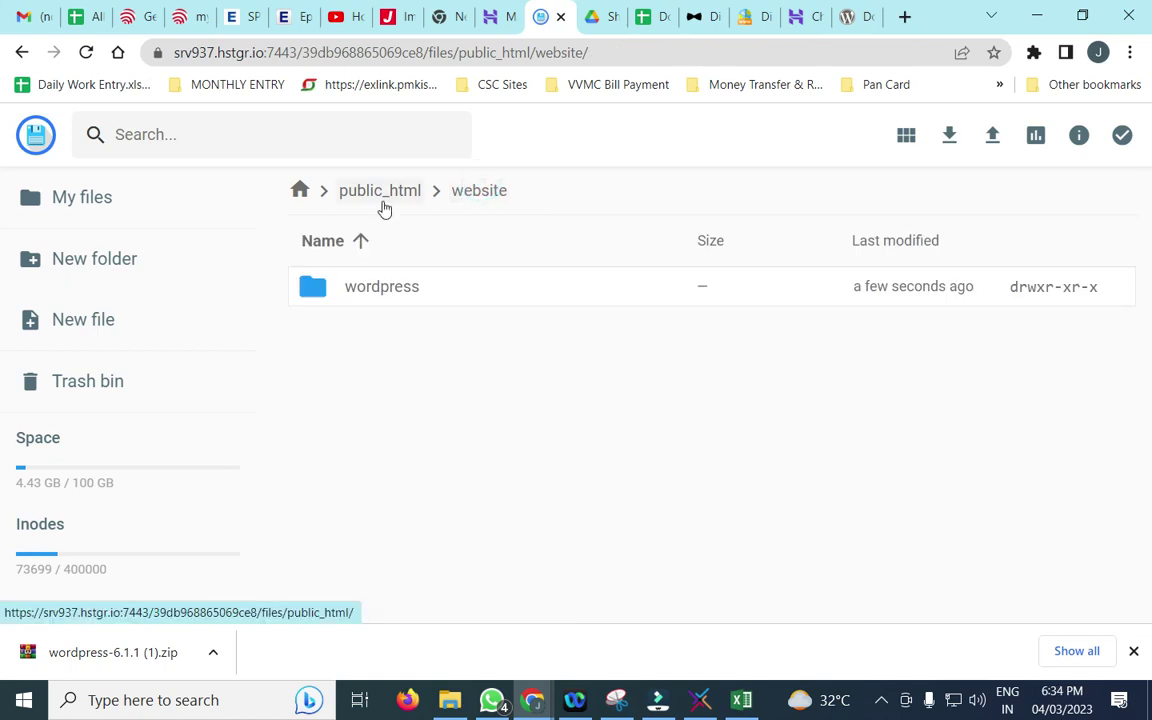
pyautogui.click(384, 208)
pyautogui.click(388, 287)
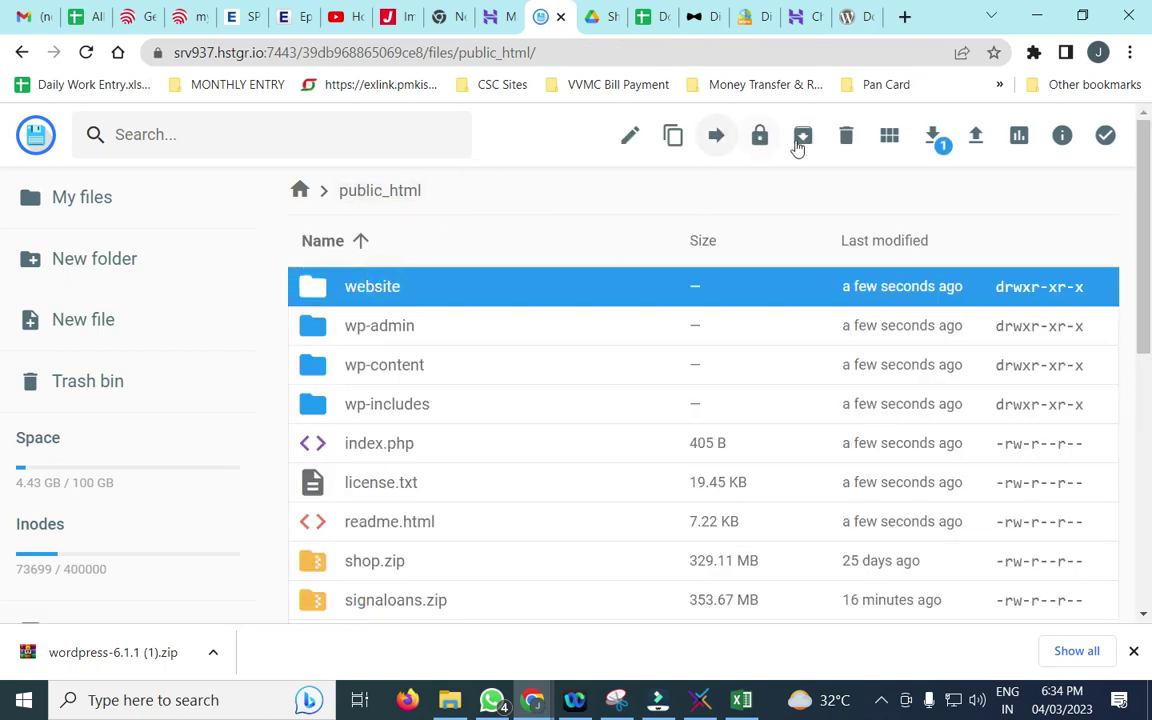
pyautogui.click(846, 135)
pyautogui.click(706, 405)
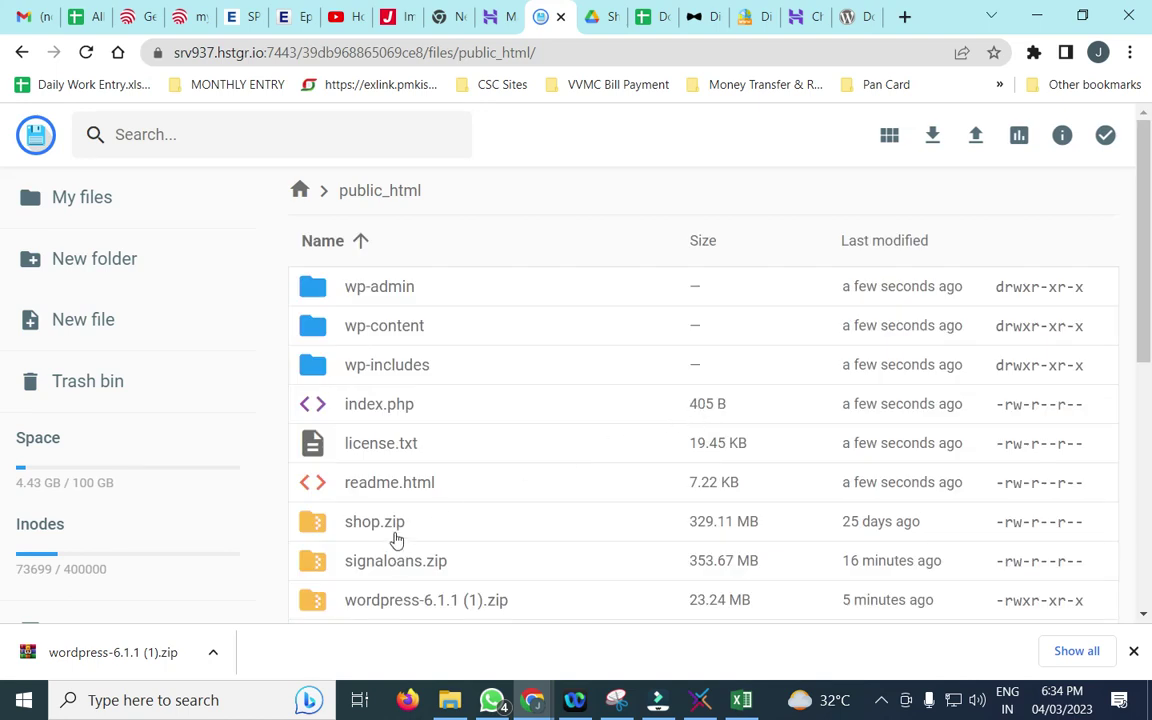
pyautogui.scroll(-10, 437, 458)
pyautogui.scroll(2, 440, 456)
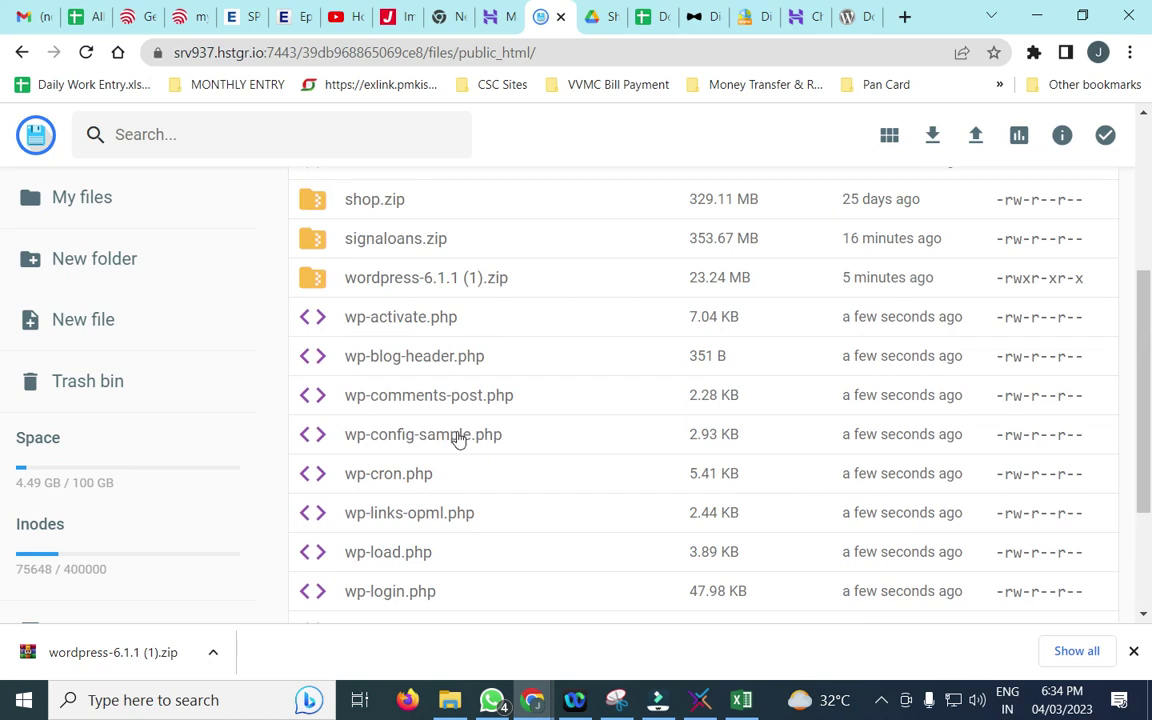
pyautogui.click(458, 440)
# Step: Rename wp-config-sample.php to wp-config.php
pyautogui.rightClick(458, 440)
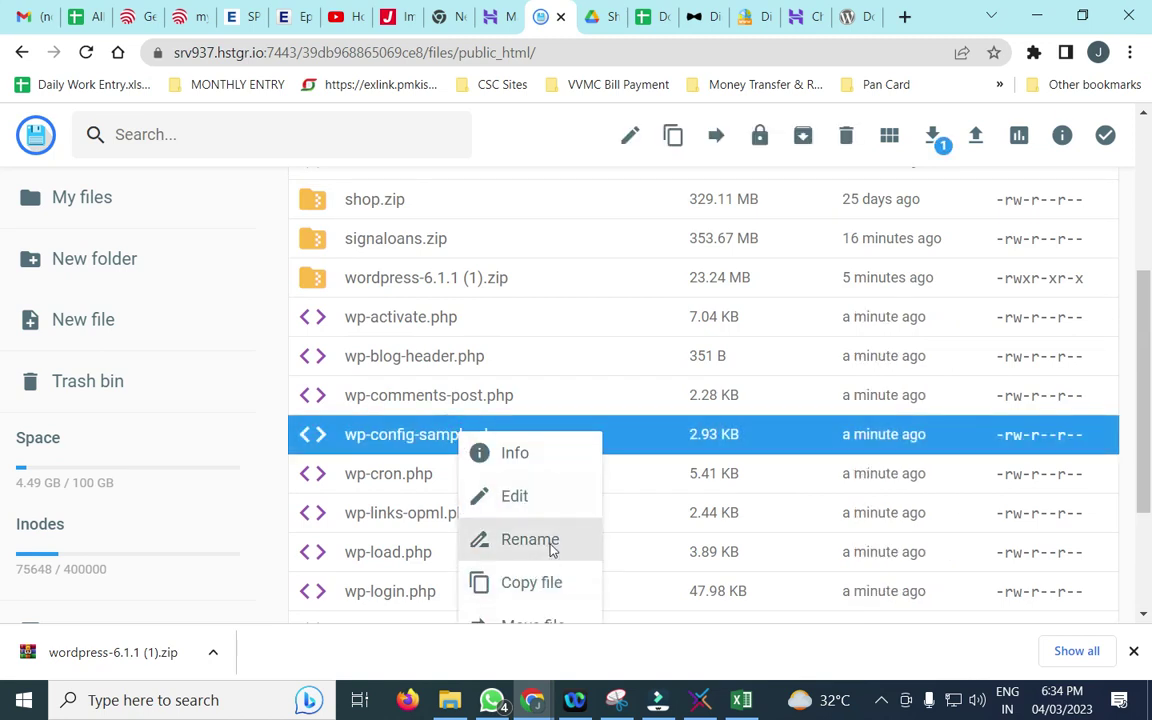
pyautogui.click(548, 545)
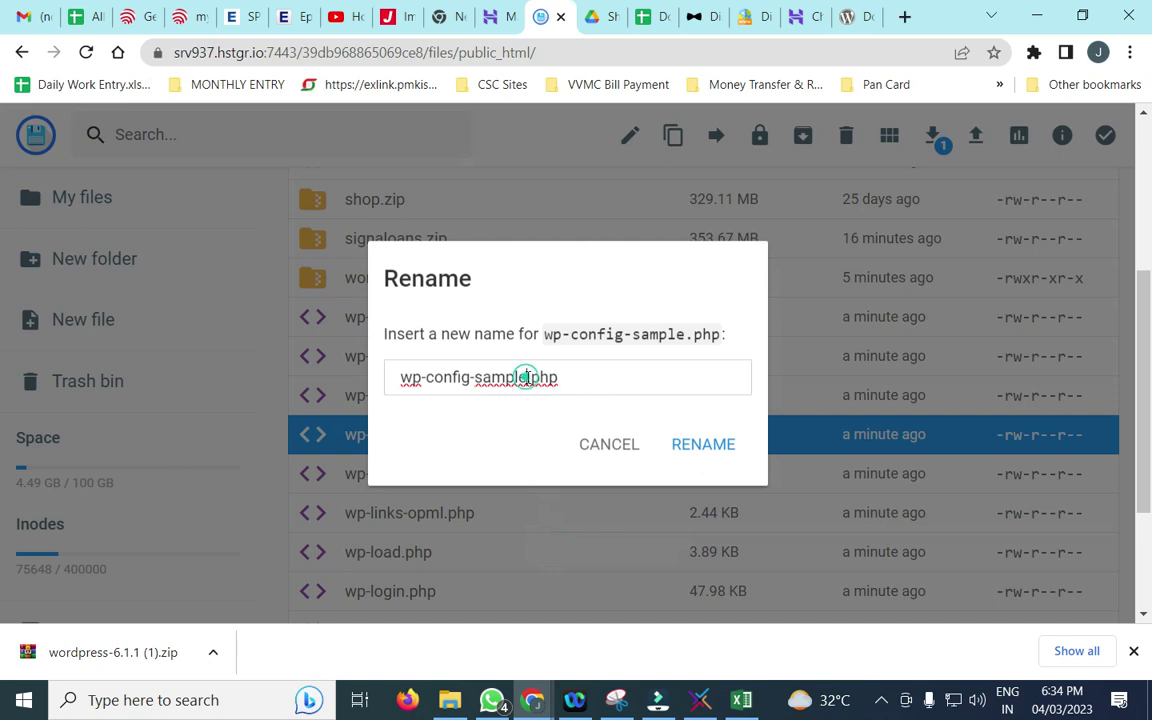
pyautogui.press('BackSpace')
pyautogui.press('BackSpace')
pyautogui.press('BackSpace')
pyautogui.press('BackSpace')
pyautogui.press('BackSpace')
pyautogui.press('BackSpace')
pyautogui.press('BackSpace')
pyautogui.press('BackSpace')
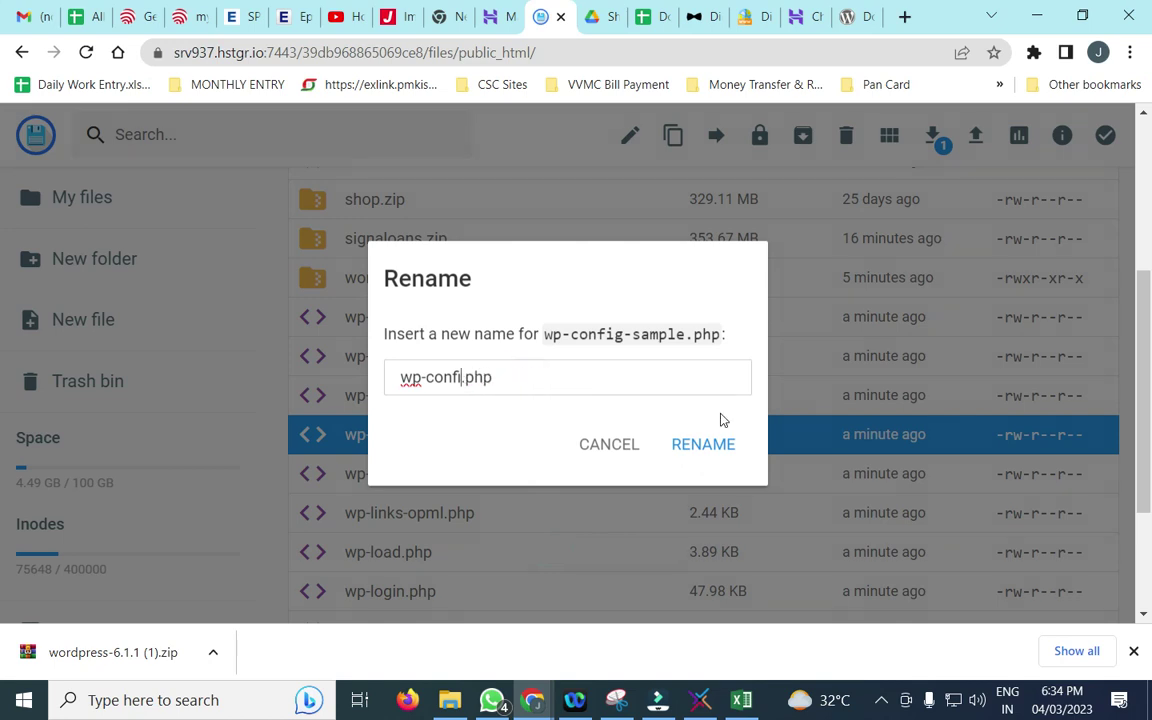
pyautogui.write('g')
pyautogui.click(707, 446)
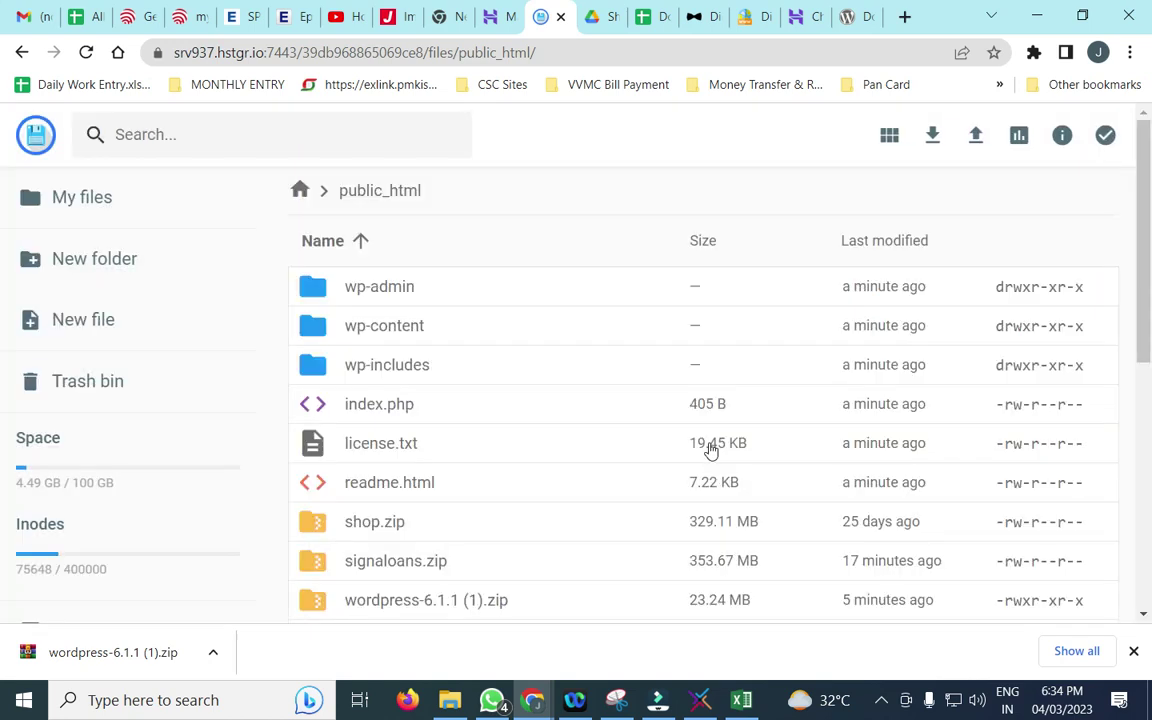
# Step: Open wp-config.php in the editor to find its database settings, then go to hPanel's MySQL page
pyautogui.scroll(-4, 514, 478)
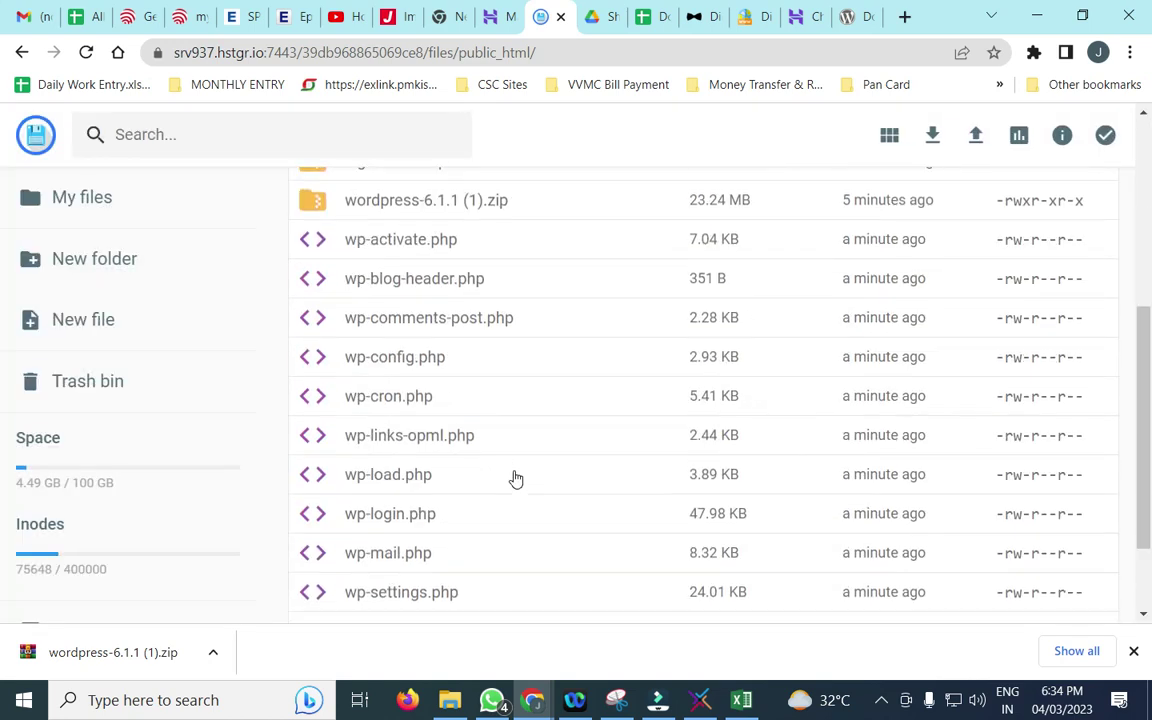
pyautogui.doubleClick(428, 360)
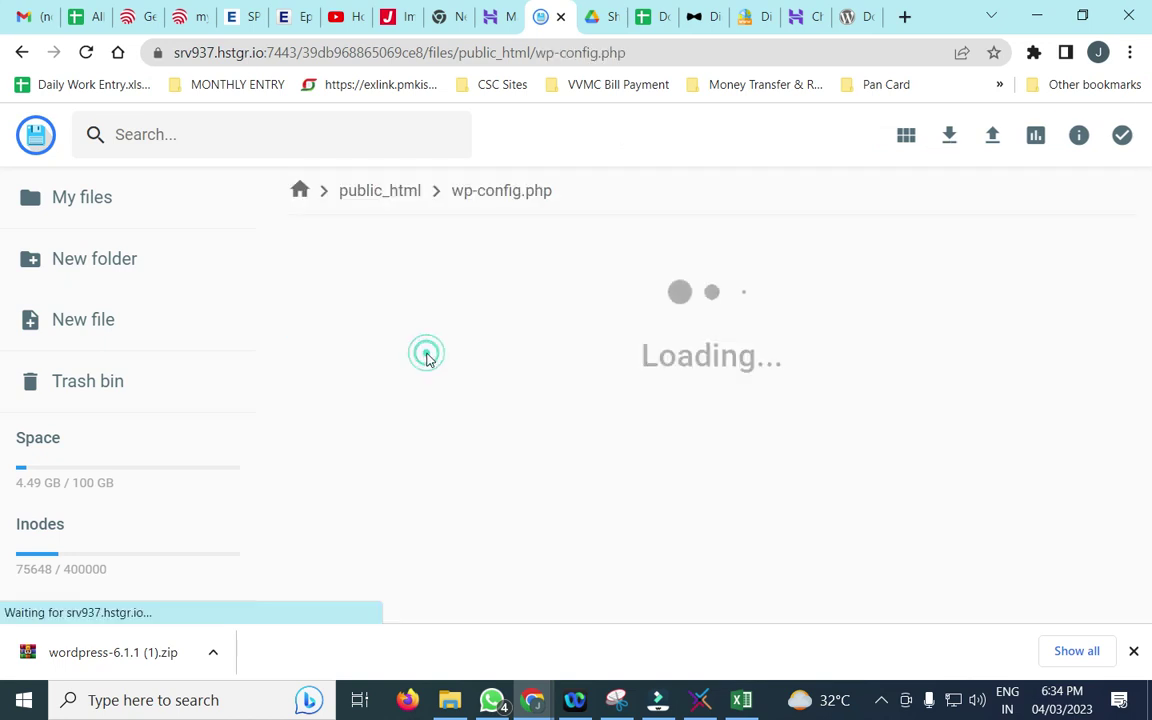
pyautogui.scroll(-3, 537, 424)
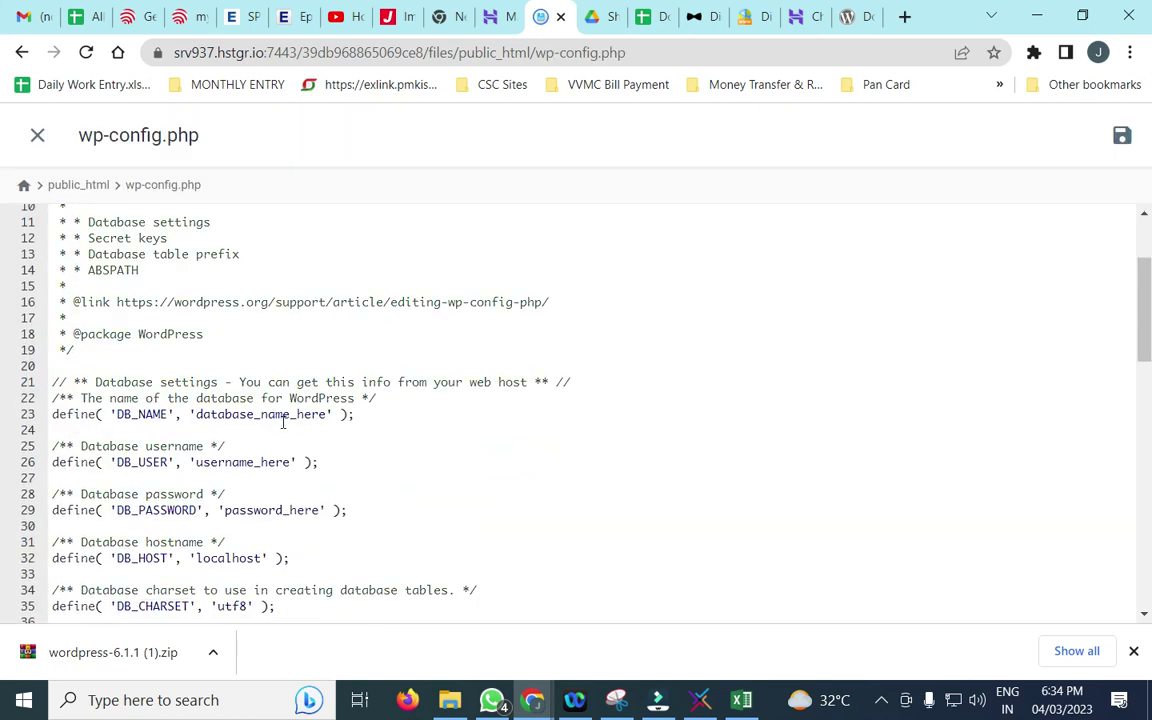
pyautogui.moveTo(190, 414); pyautogui.dragTo(290, 398)
pyautogui.click(195, 477)
pyautogui.click(247, 462)
pyautogui.click(255, 511)
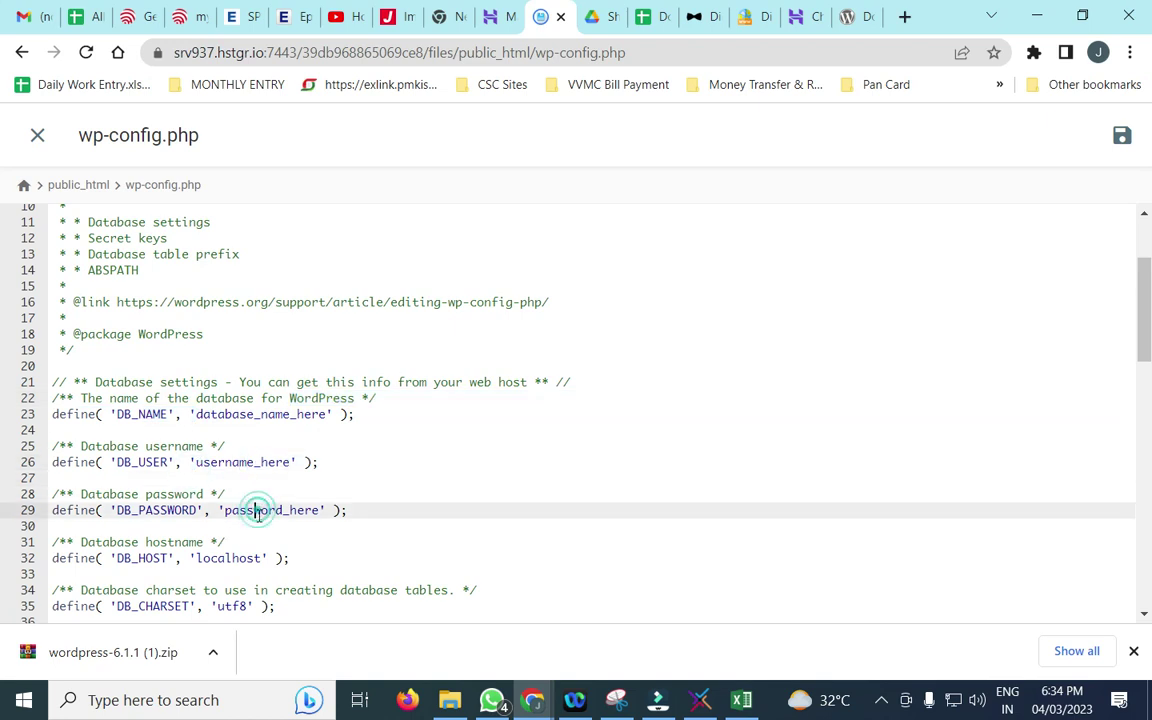
pyautogui.click(500, 16)
pyautogui.scroll(-2, 828, 551)
pyautogui.scroll(2, 805, 545)
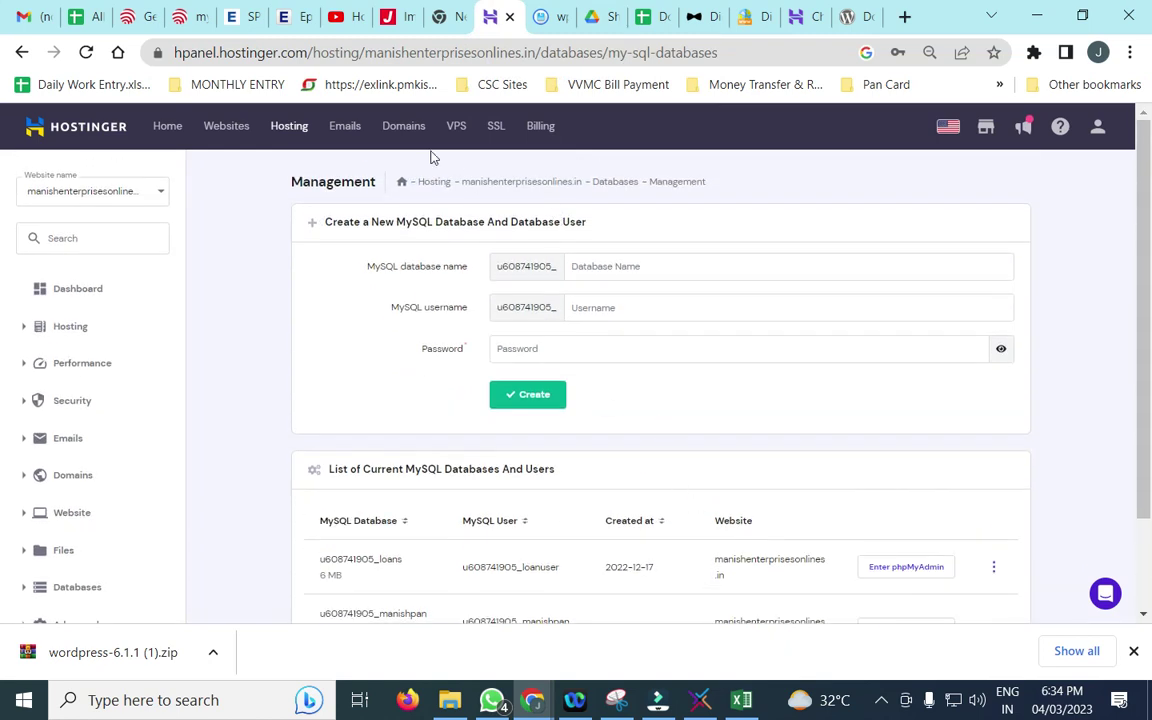
# Step: Navigate from the websites overview to the target site's MySQL database management page
pyautogui.click(293, 127)
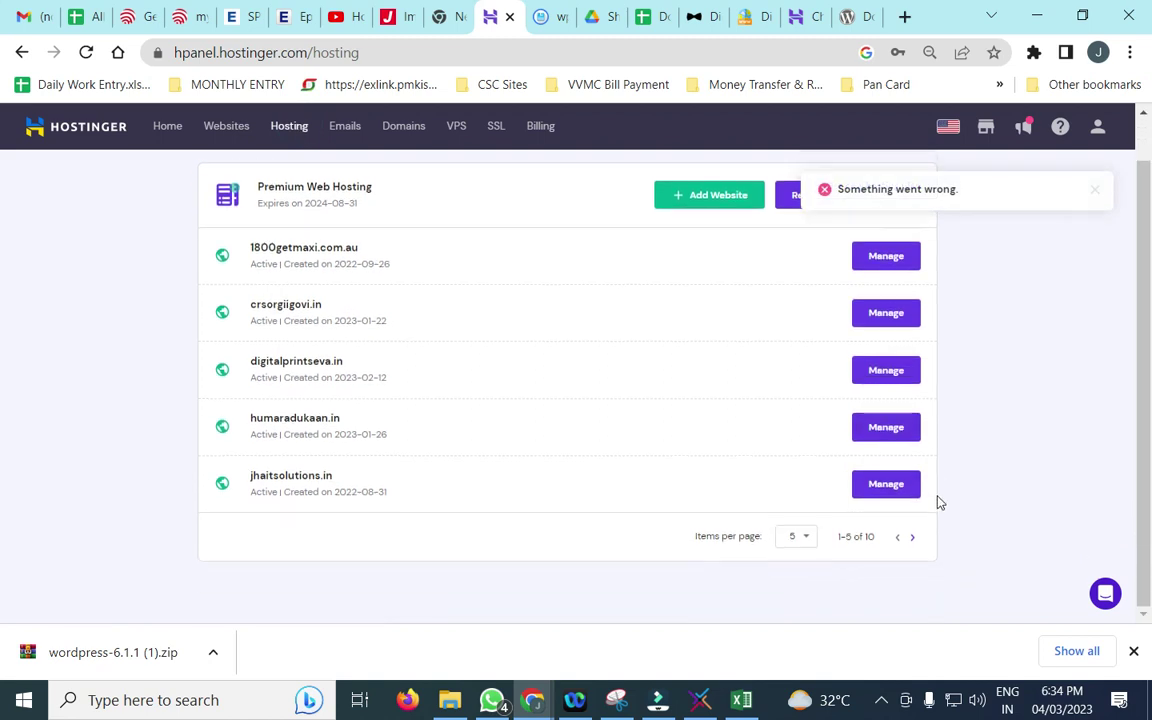
pyautogui.click(905, 537)
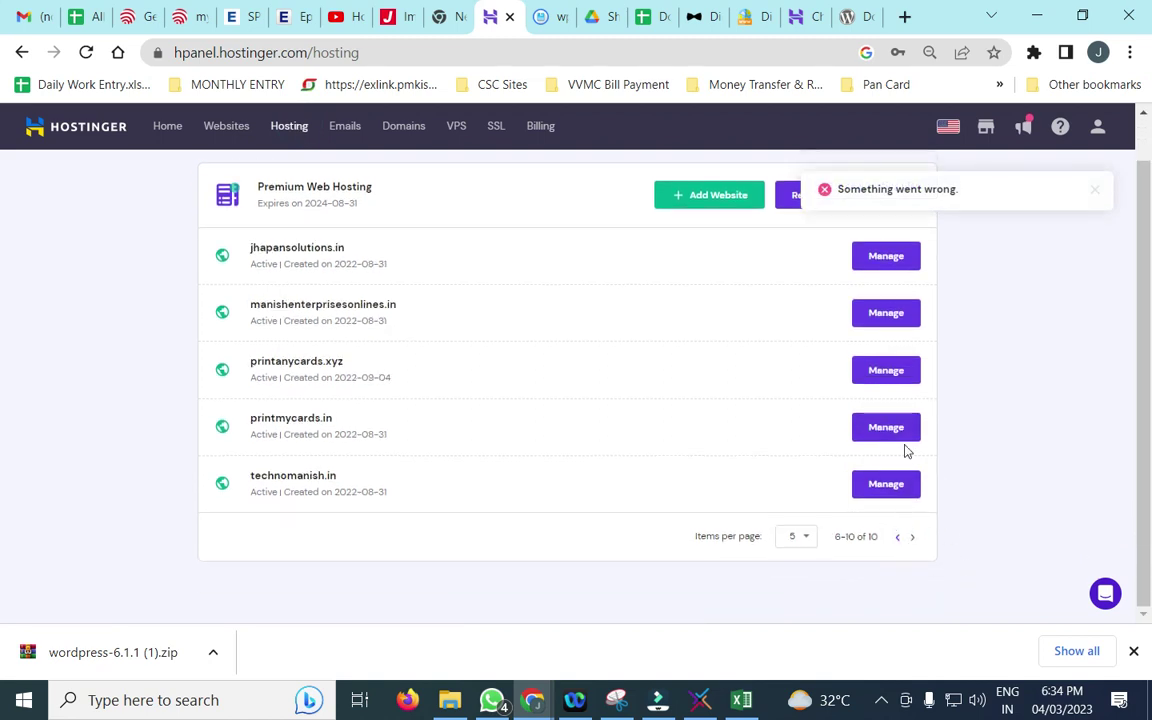
pyautogui.click(887, 316)
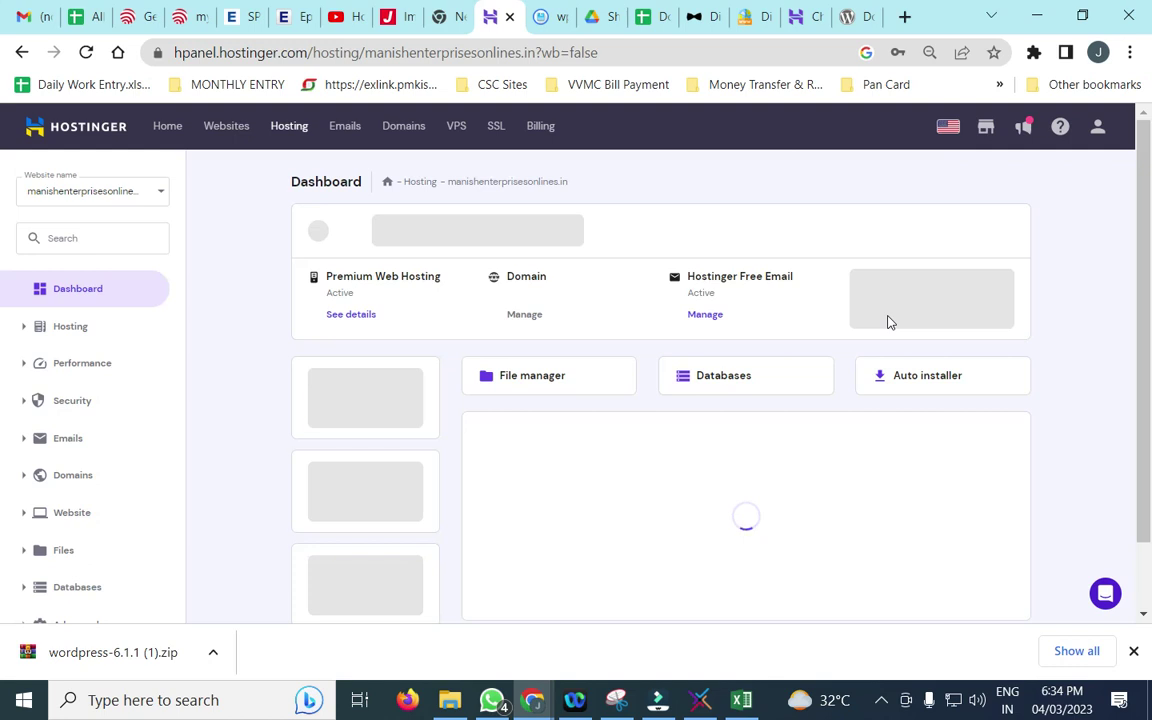
pyautogui.click(705, 380)
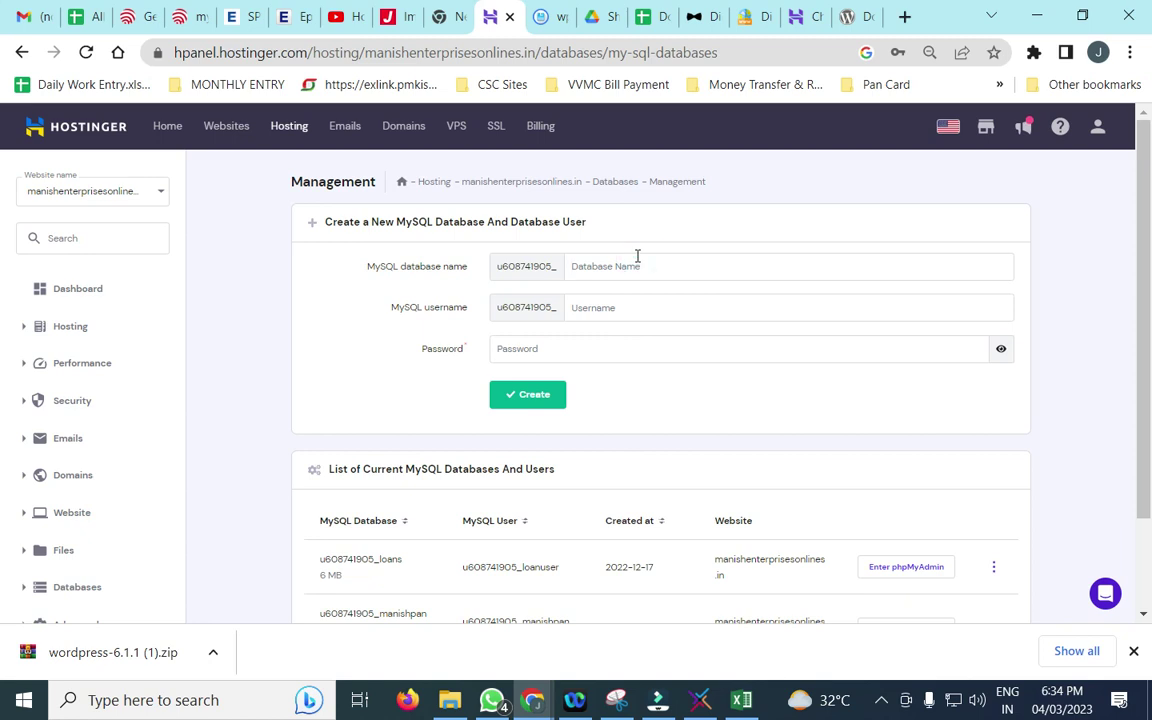
# Step: Create a new MySQL database and user named with 'mani', plus a password
pyautogui.doubleClick(640, 265)
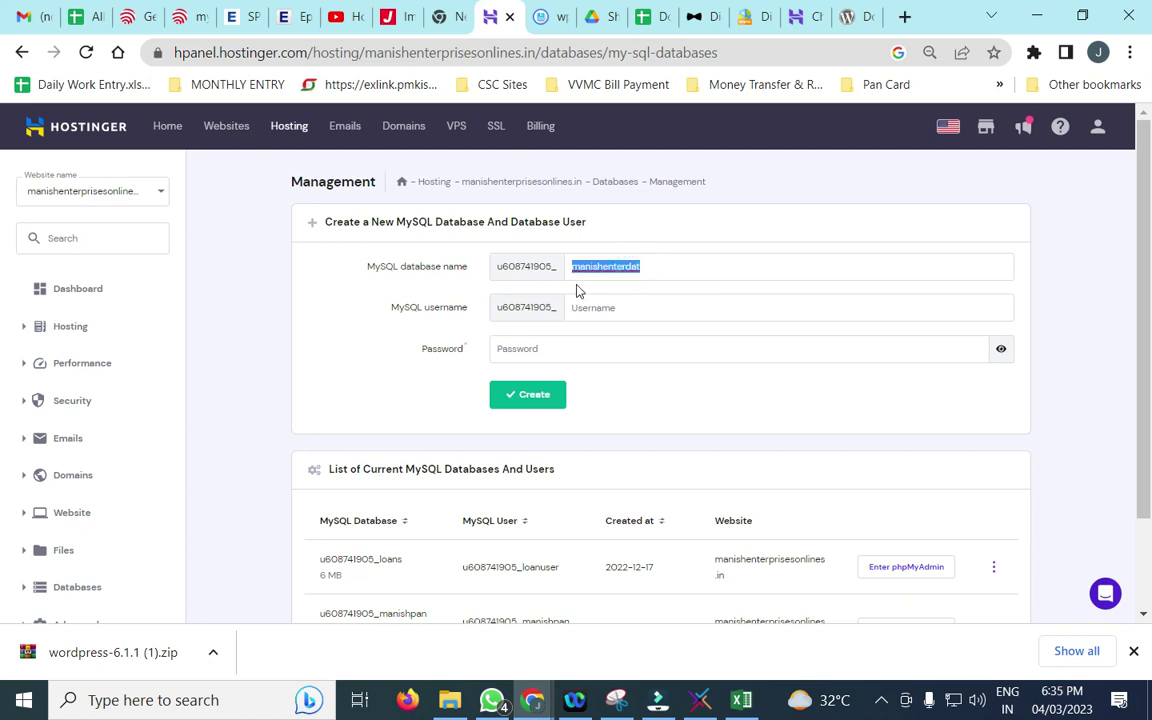
pyautogui.click(589, 308)
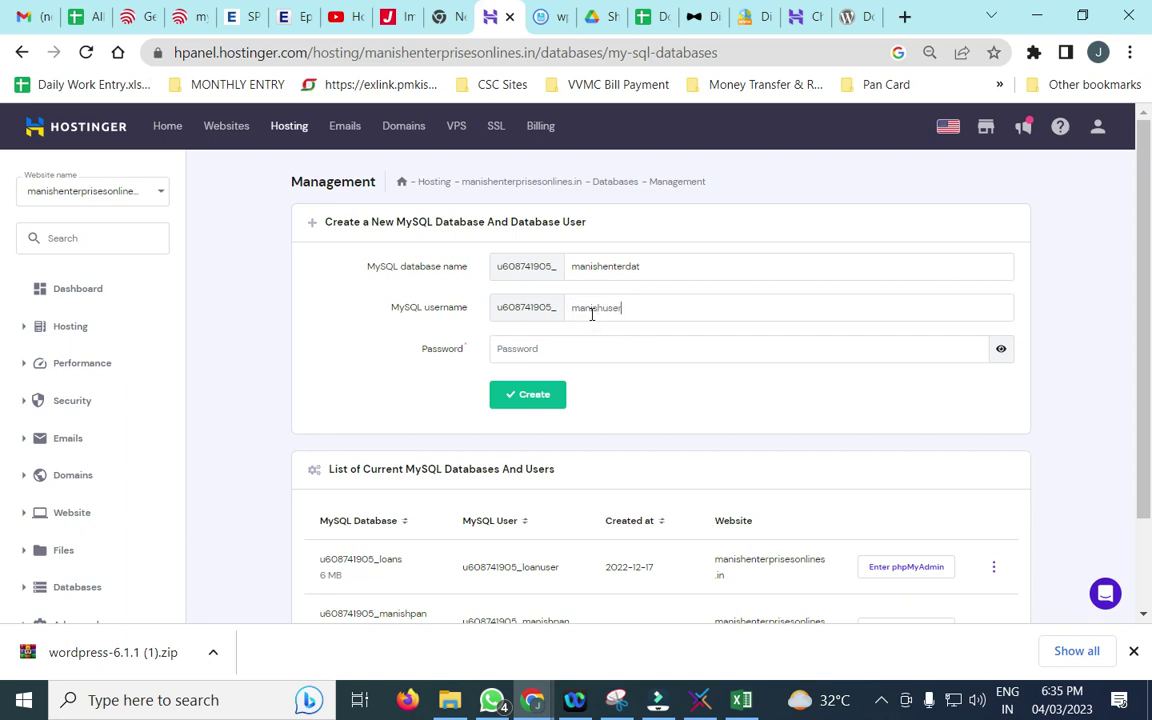
pyautogui.click(622, 347)
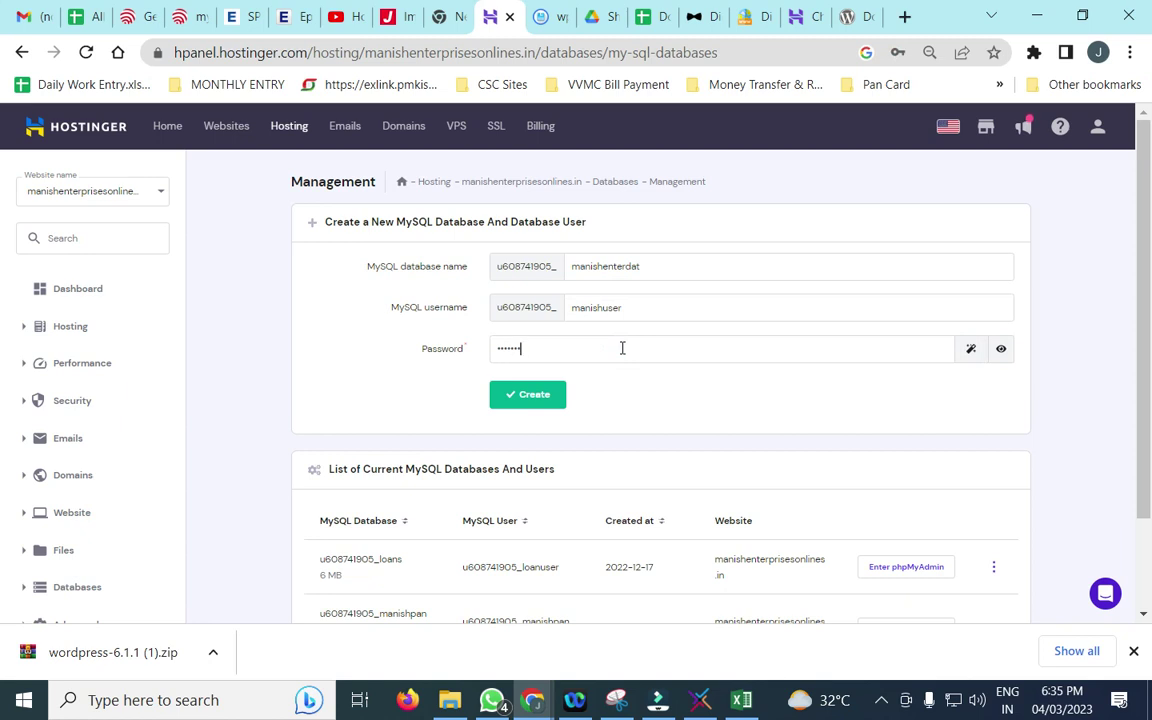
pyautogui.click(540, 400)
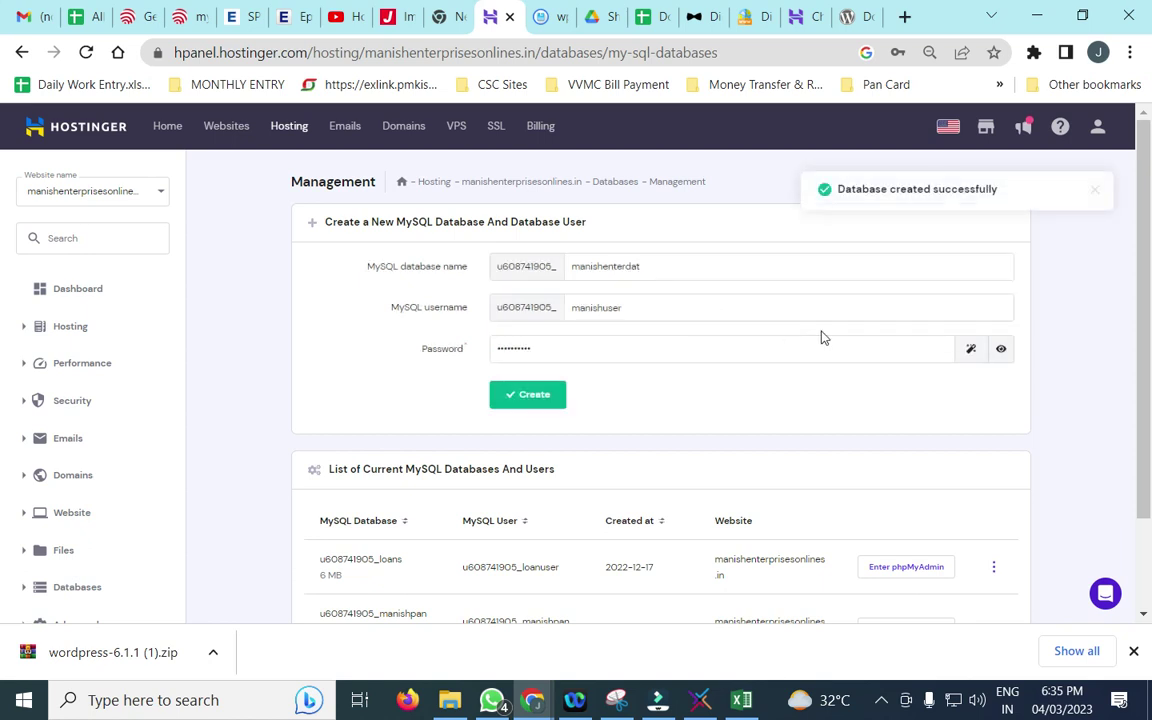
# Step: Select and copy the newest database's name from the current databases list
pyautogui.scroll(-3, 815, 380)
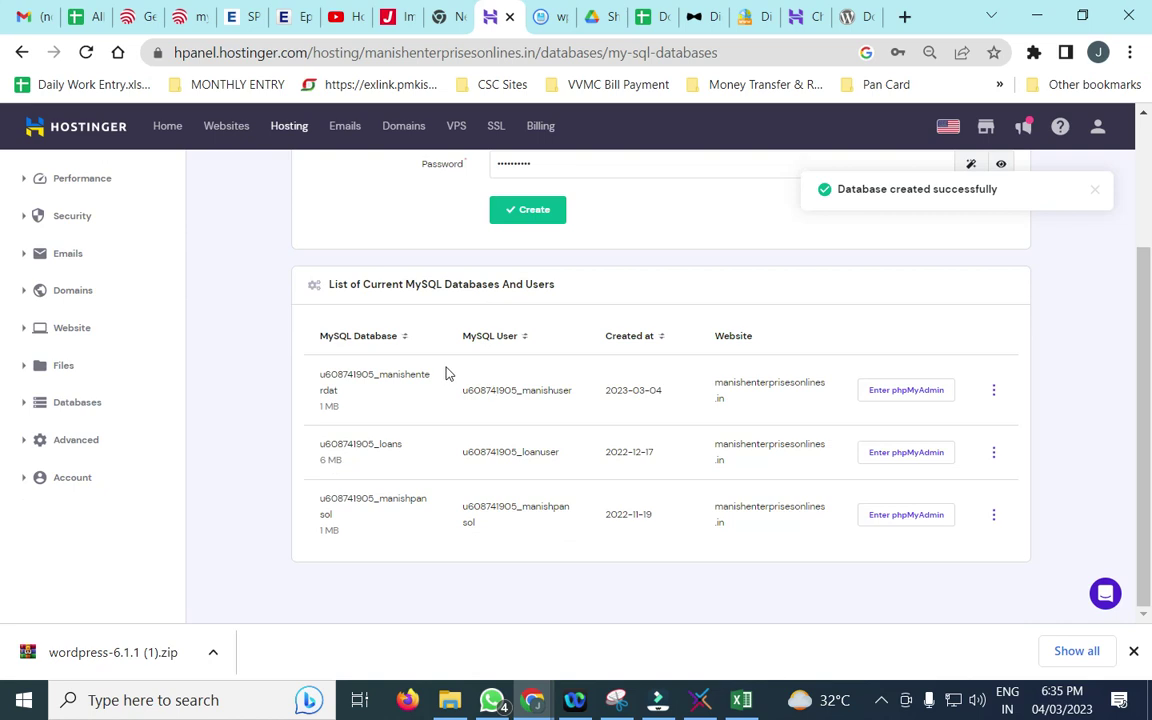
pyautogui.moveTo(573, 404); pyautogui.dragTo(445, 405)
pyautogui.click(500, 424)
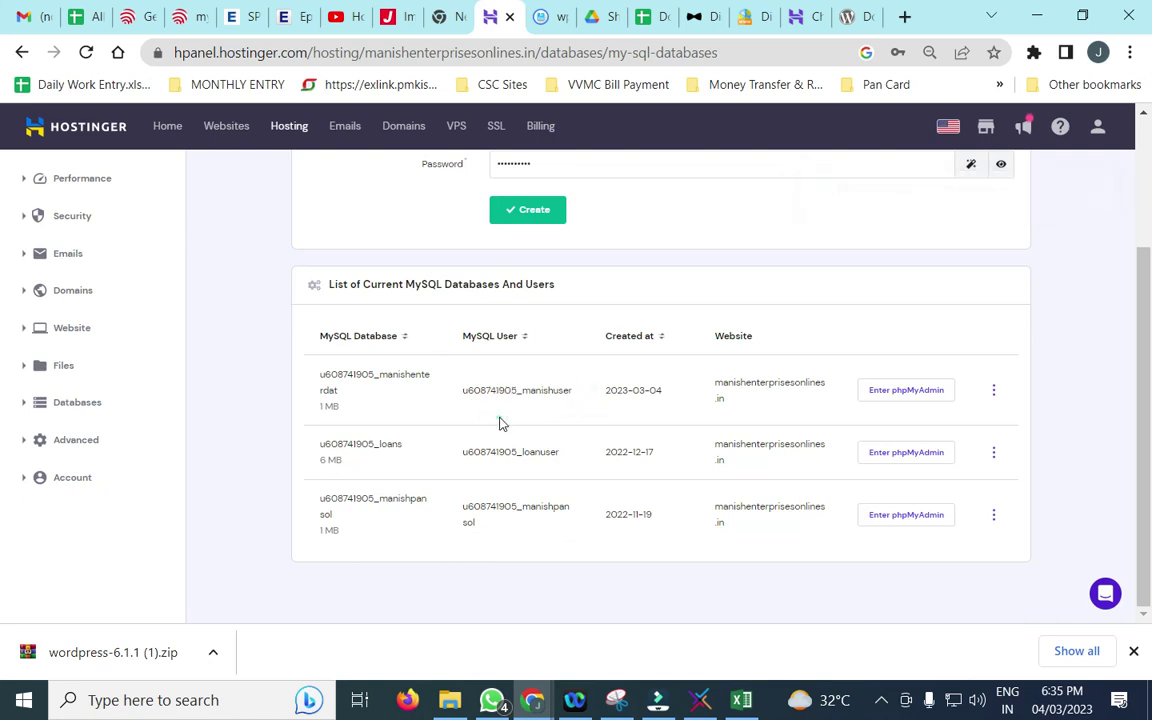
pyautogui.moveTo(316, 377); pyautogui.dragTo(367, 393)
pyautogui.hotkey('ctrl', 'c')
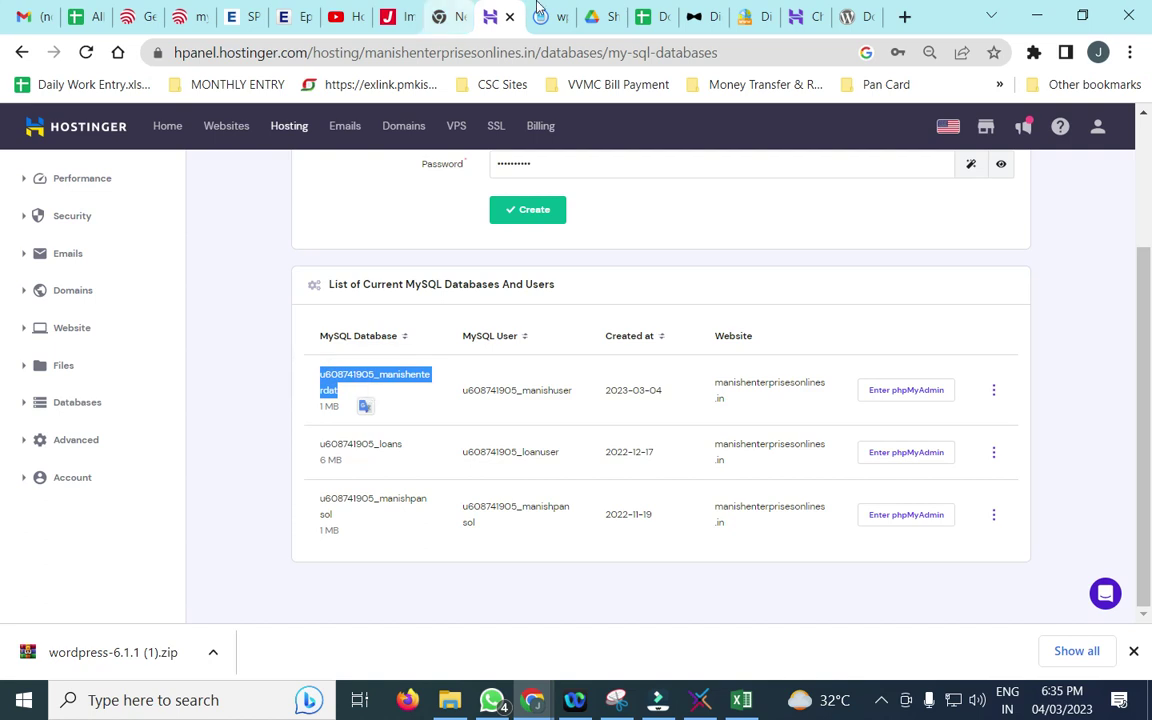
pyautogui.click(545, 10)
# Step: Paste the new database name into line 23 of wp-config.php and copy the database user name
pyautogui.moveTo(193, 414); pyautogui.dragTo(320, 414)
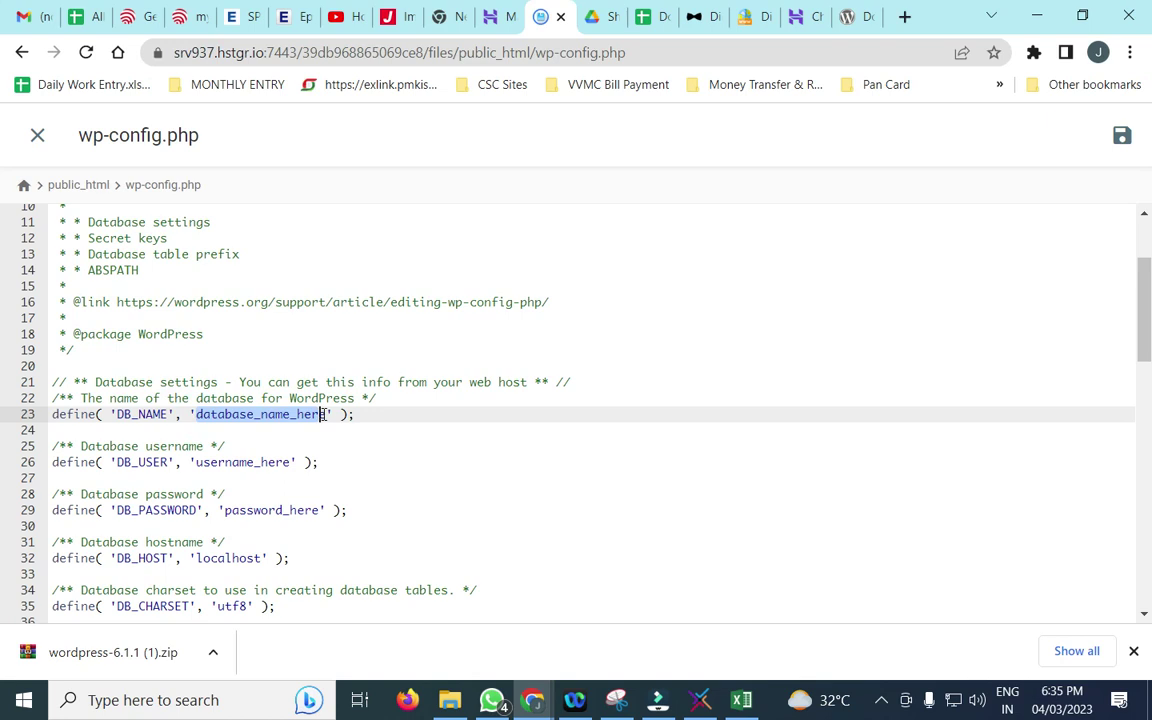
pyautogui.press('BackSpace')
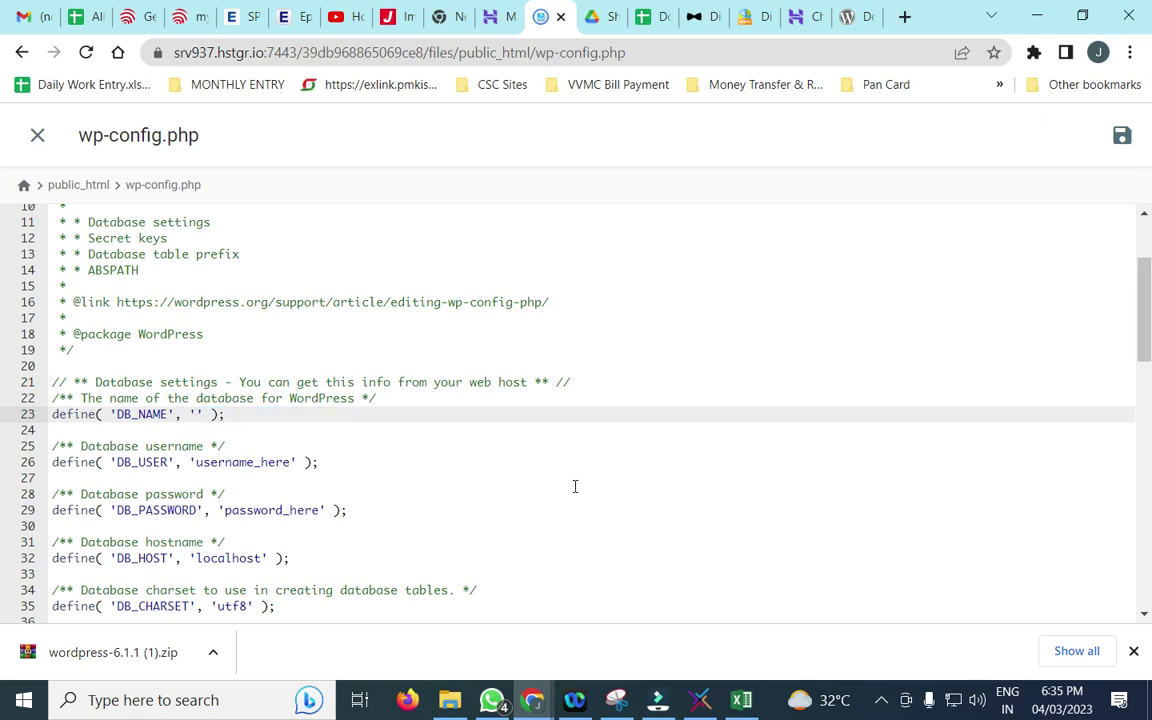
pyautogui.hotkey('ctrl', 'v')
pyautogui.click(512, 12)
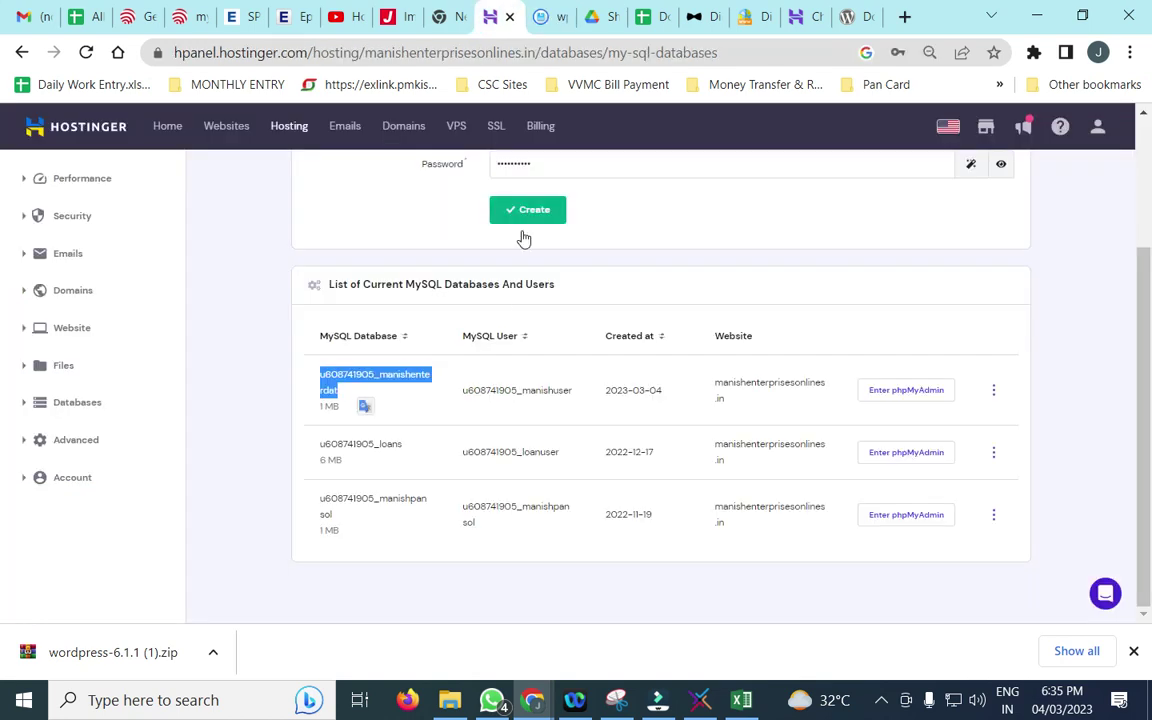
pyautogui.moveTo(463, 390); pyautogui.dragTo(576, 399)
pyautogui.hotkey('ctrl', 'c')
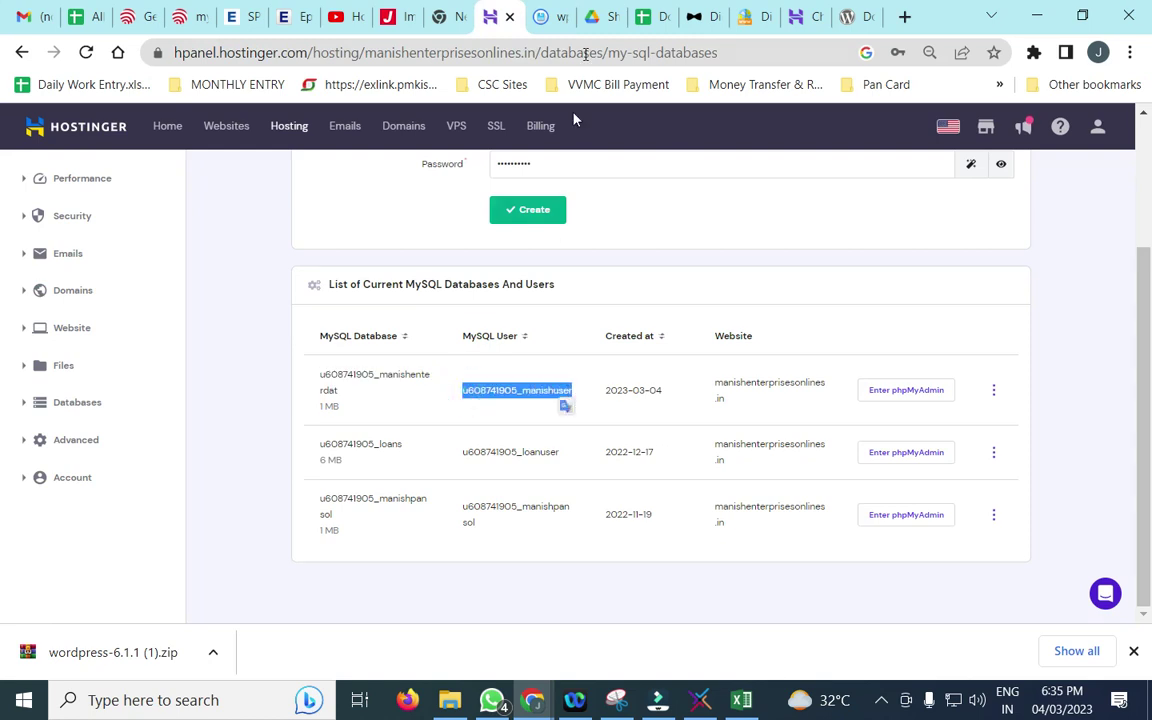
pyautogui.click(548, 14)
# Step: Fill the database user and password into lines 26 and 29, and save wp-config.php
pyautogui.moveTo(197, 465); pyautogui.dragTo(293, 463)
pyautogui.hotkey('ctrl', 'v')
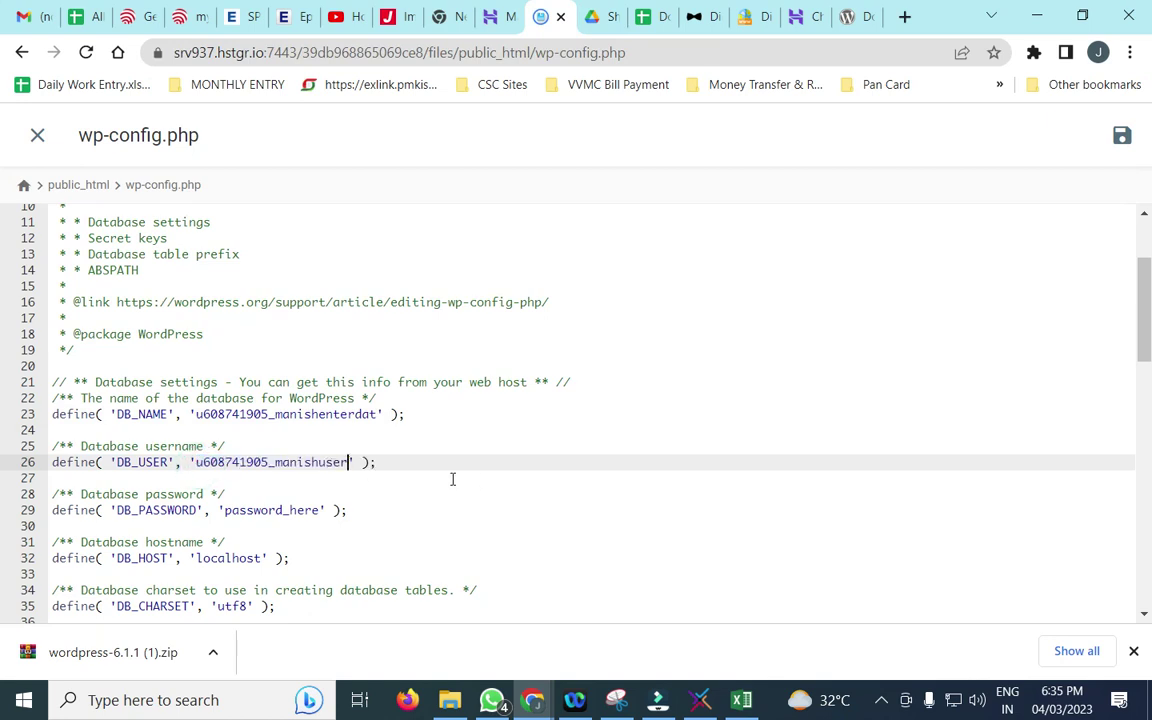
pyautogui.moveTo(226, 509); pyautogui.dragTo(322, 510)
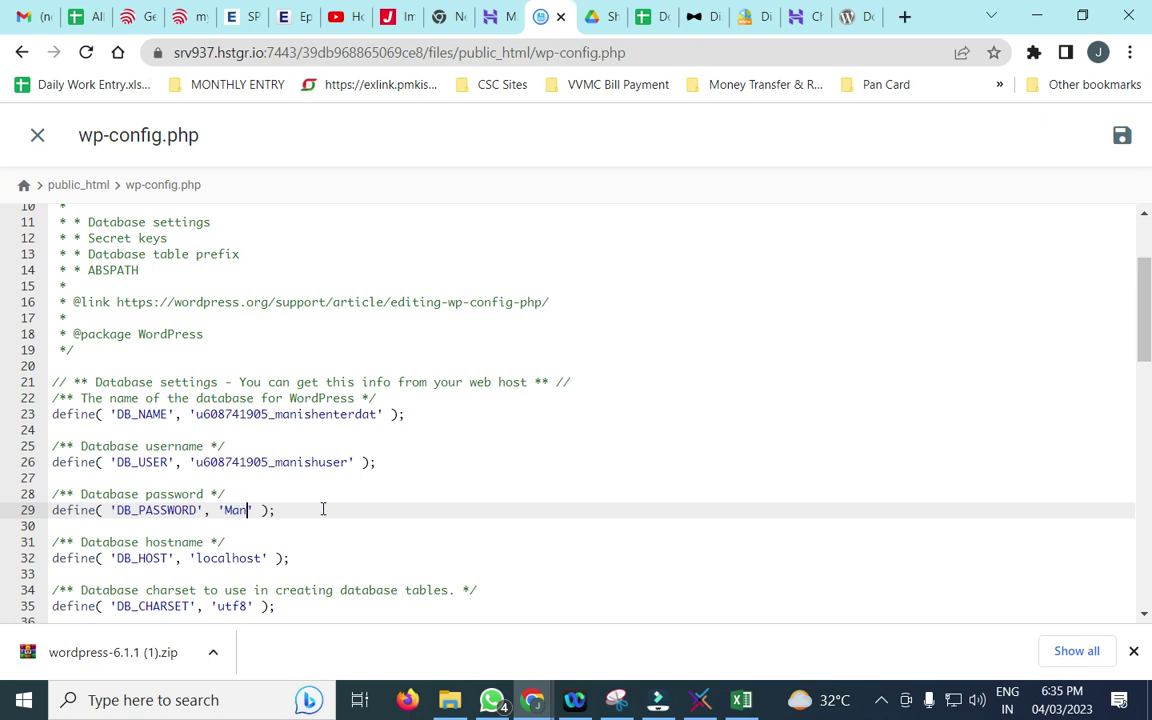
pyautogui.click(1120, 140)
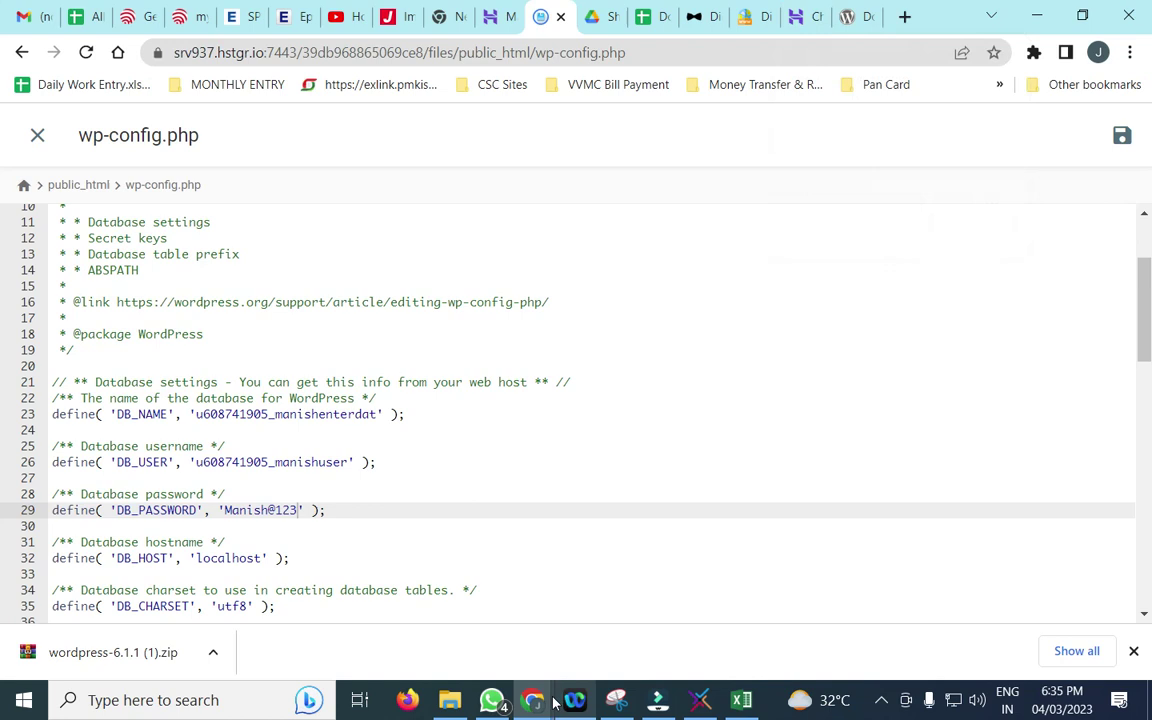
pyautogui.moveTo(532, 700)
pyautogui.click(700, 628)
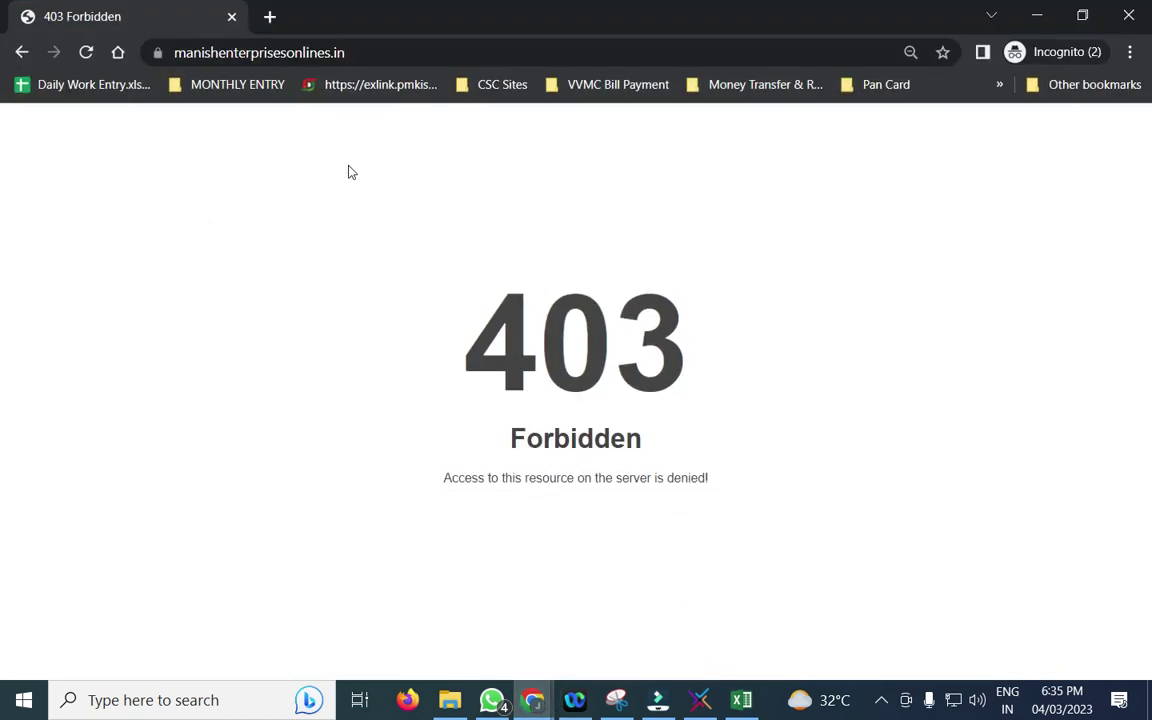
# Step: Reload manishenterprisesonlines.in to reach the WordPress installer and continue in English (United States)
pyautogui.click(399, 55)
pyautogui.press('Return')
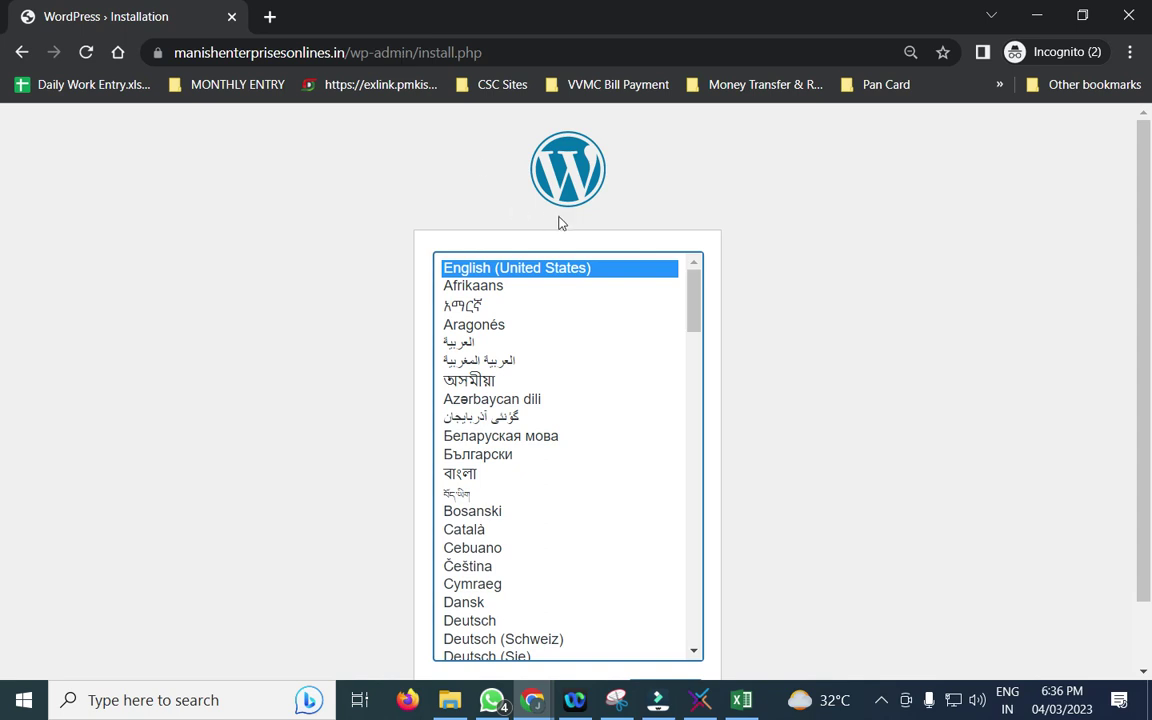
pyautogui.scroll(-1, 560, 222)
pyautogui.scroll(-2, 681, 404)
pyautogui.scroll(1, 707, 553)
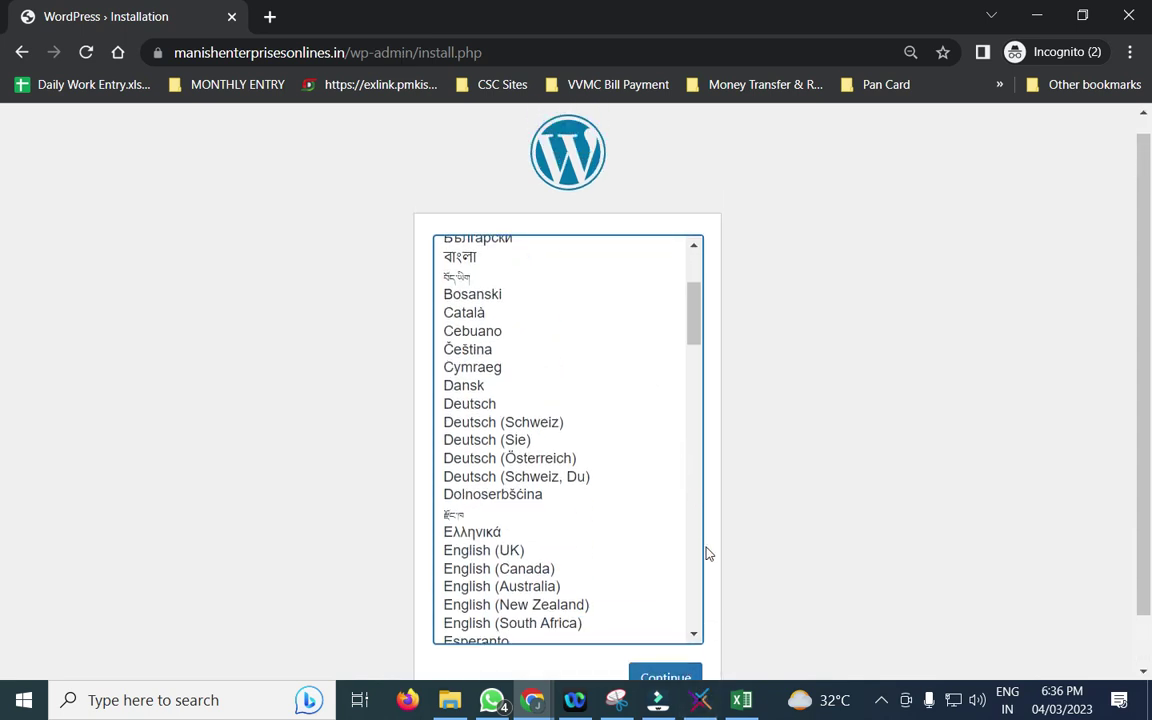
pyautogui.scroll(-1, 707, 553)
pyautogui.click(665, 622)
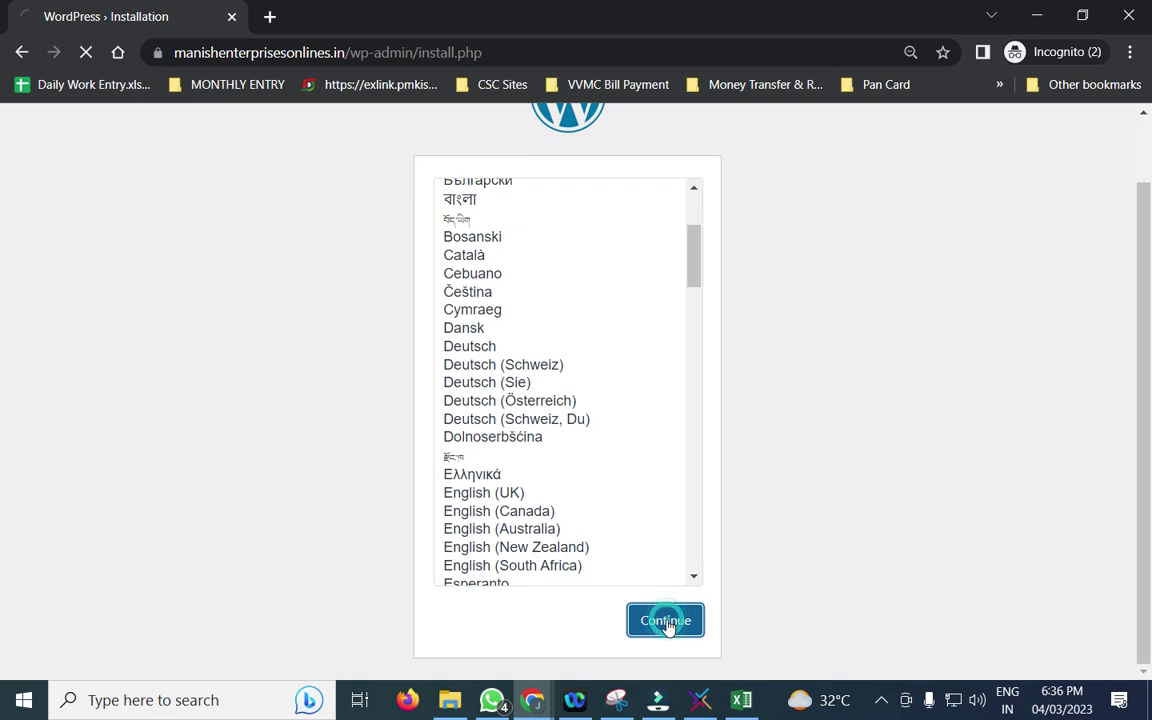
# Step: Enter the site title Manish Enterprises, the admin username and the admin password
pyautogui.click(563, 475)
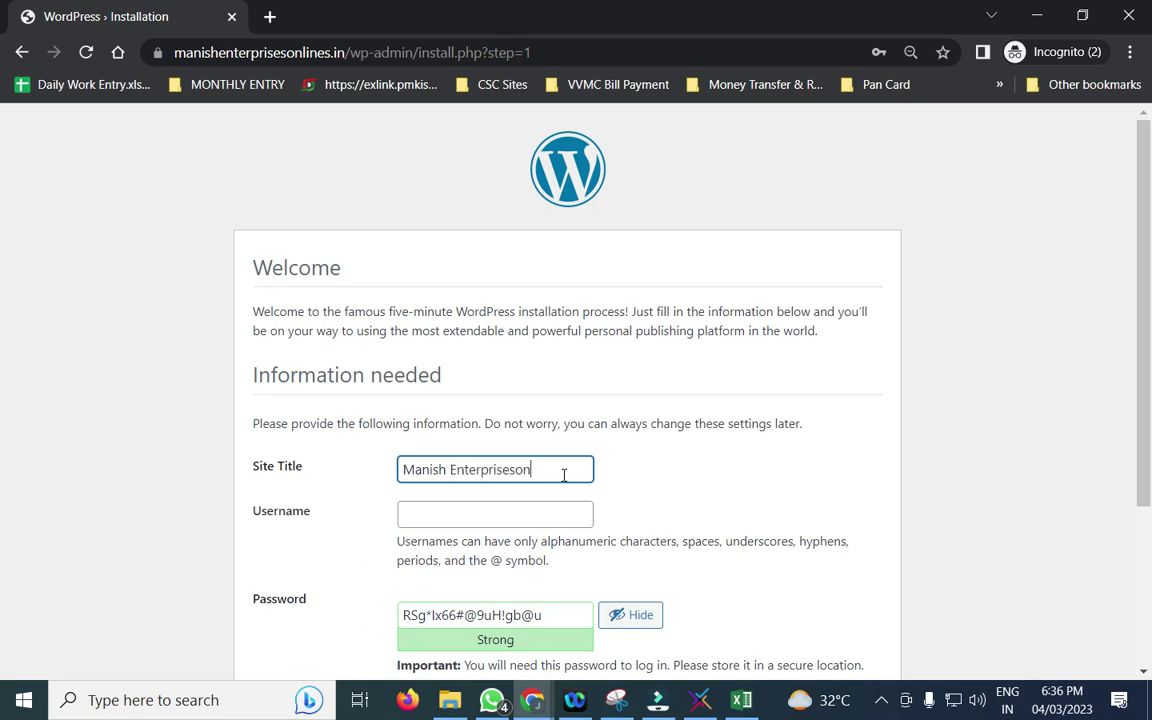
pyautogui.press('BackSpace')
pyautogui.press('Tab')
pyautogui.press('Tab')
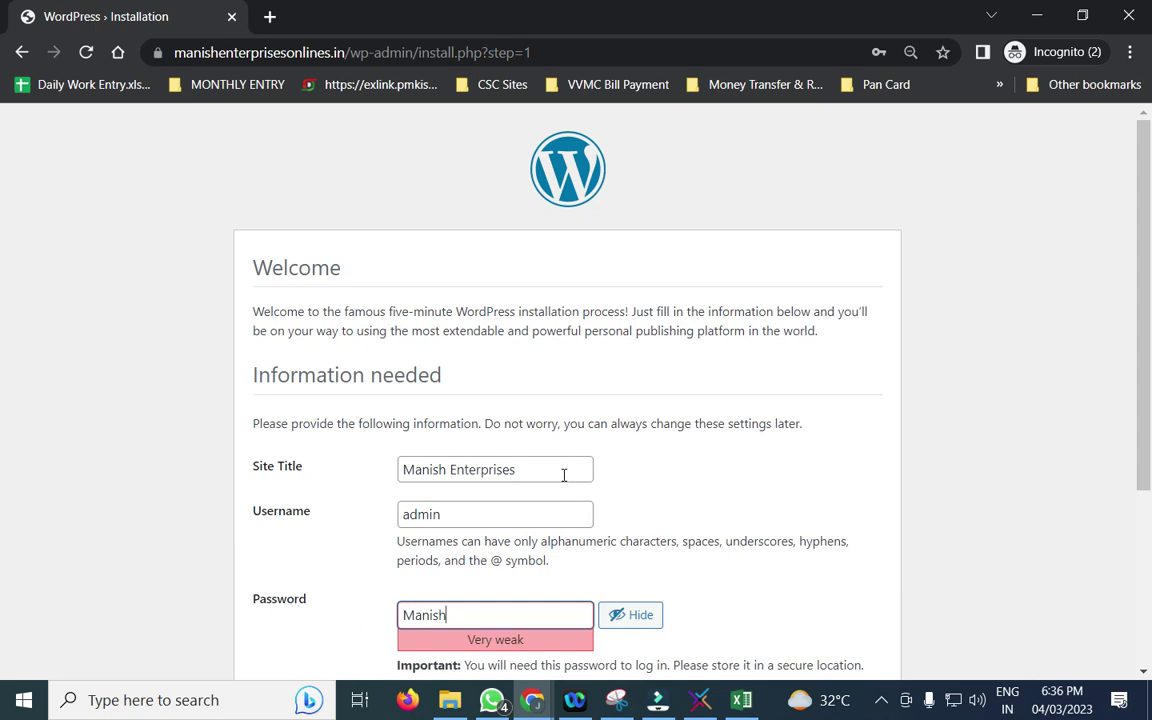
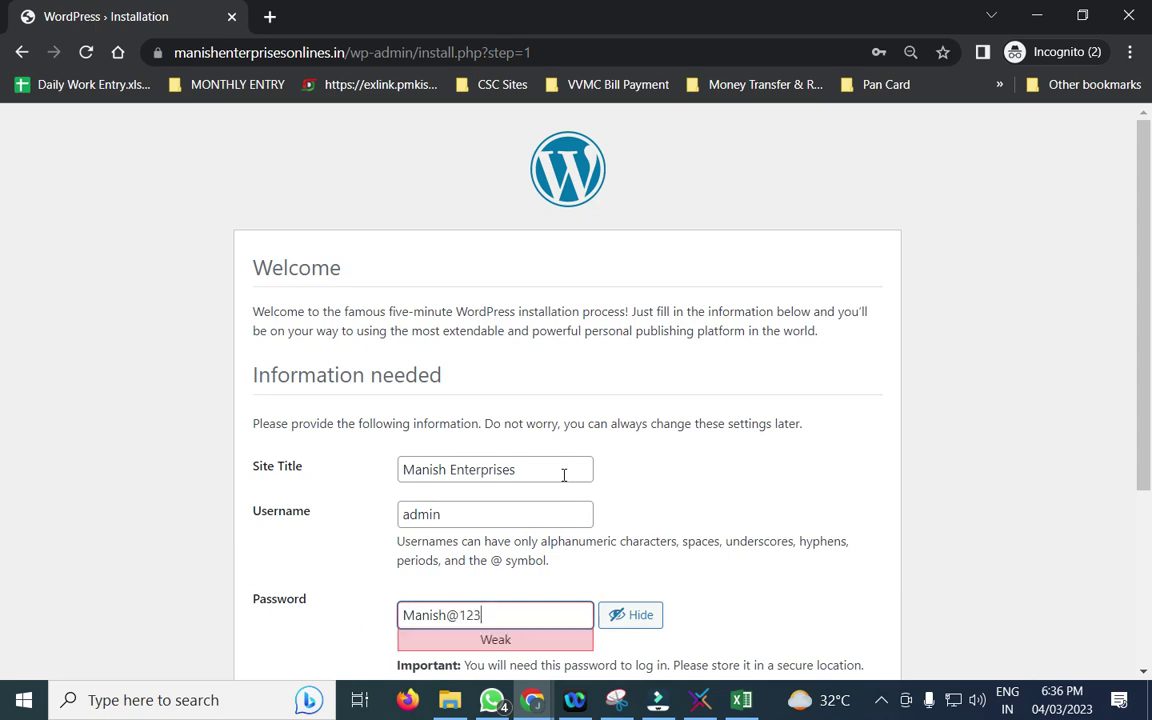
pyautogui.press('Tab')
# Step: Confirm the weak password, enter the admin e-mail, discourage search indexing, and install WordPress
pyautogui.scroll(-2, 590, 500)
pyautogui.click(533, 502)
pyautogui.scroll(-1, 537, 455)
pyautogui.click(510, 476)
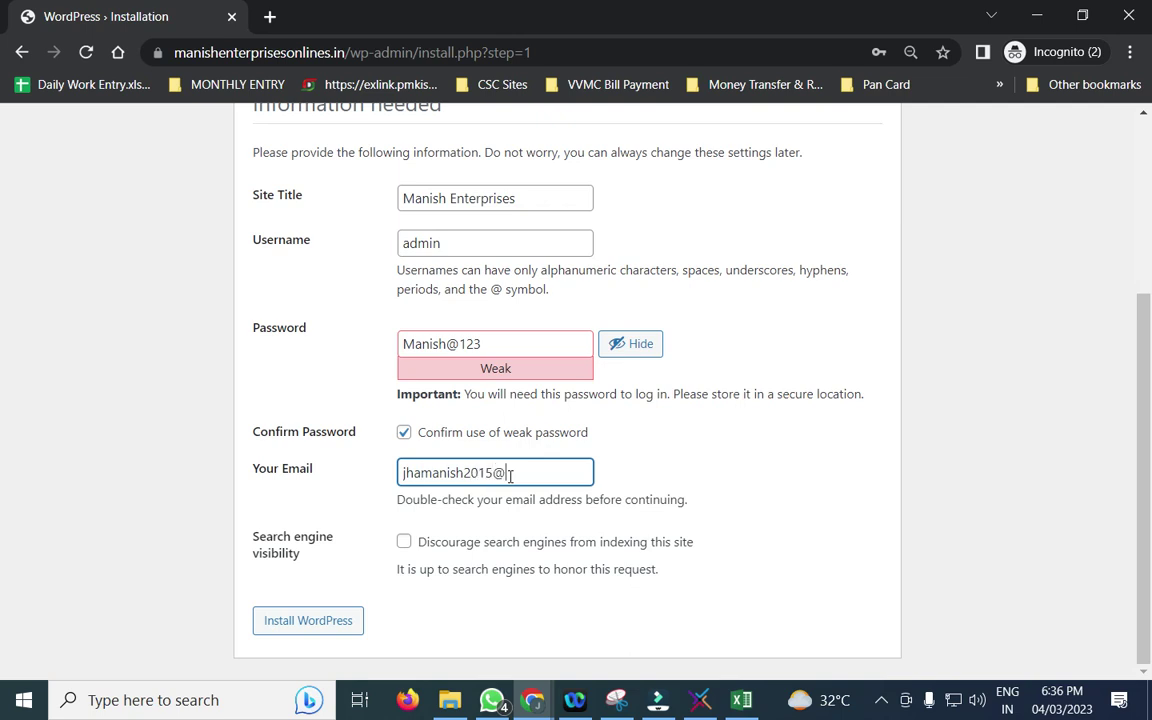
pyautogui.press('Tab')
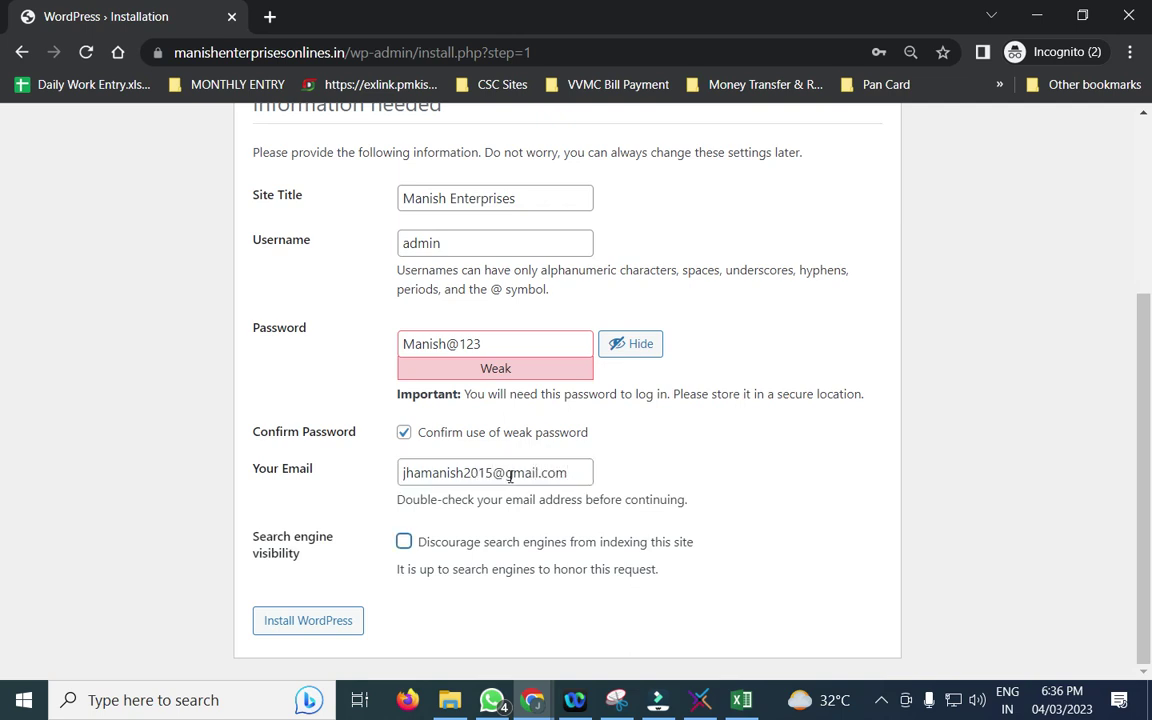
pyautogui.click(404, 542)
pyautogui.click(346, 626)
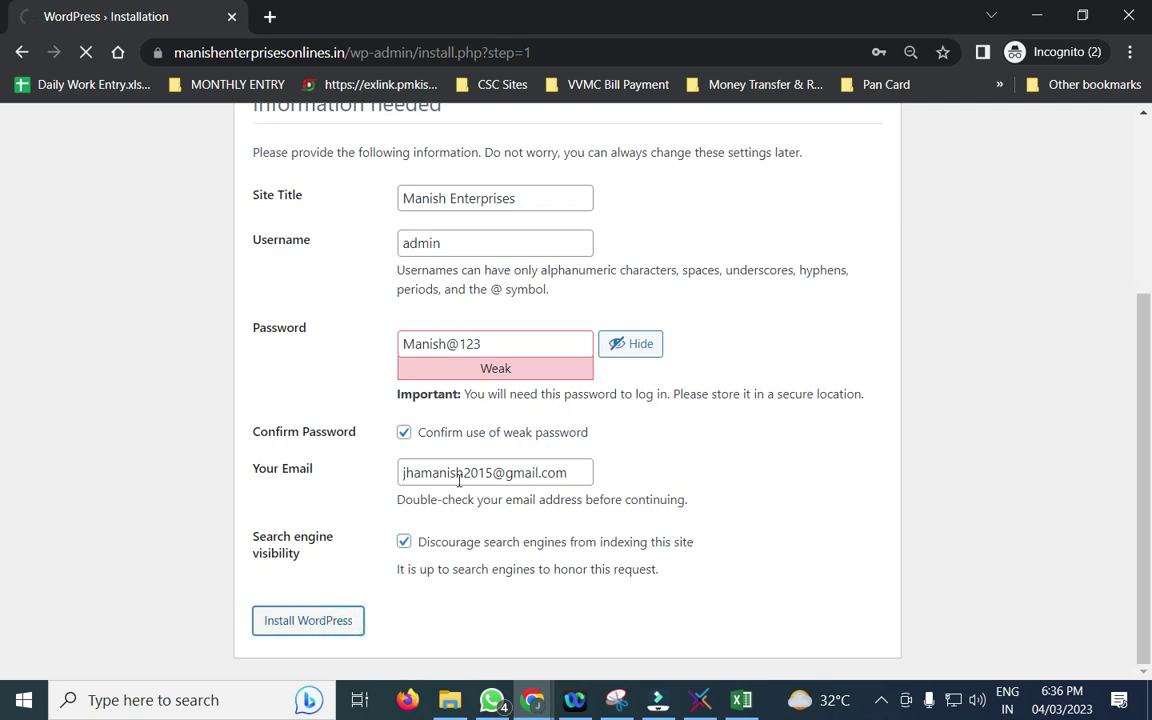
# Step: Go to the WordPress login page and view its full https address
pyautogui.click(299, 465)
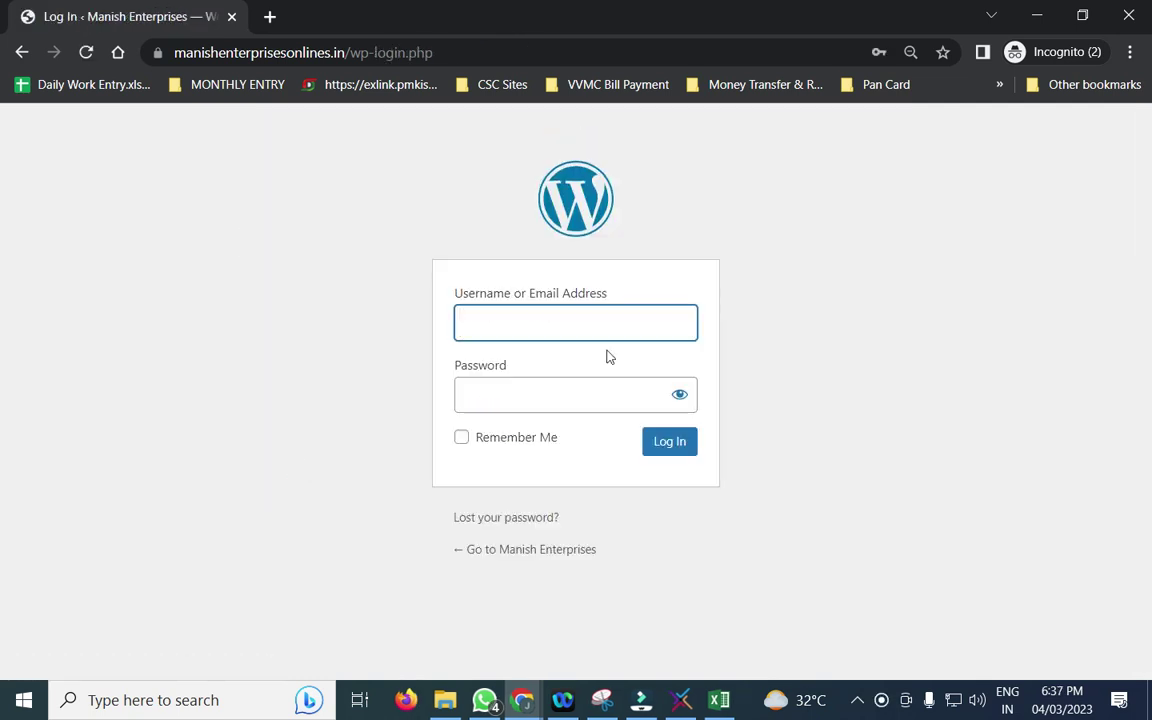
pyautogui.click(607, 324)
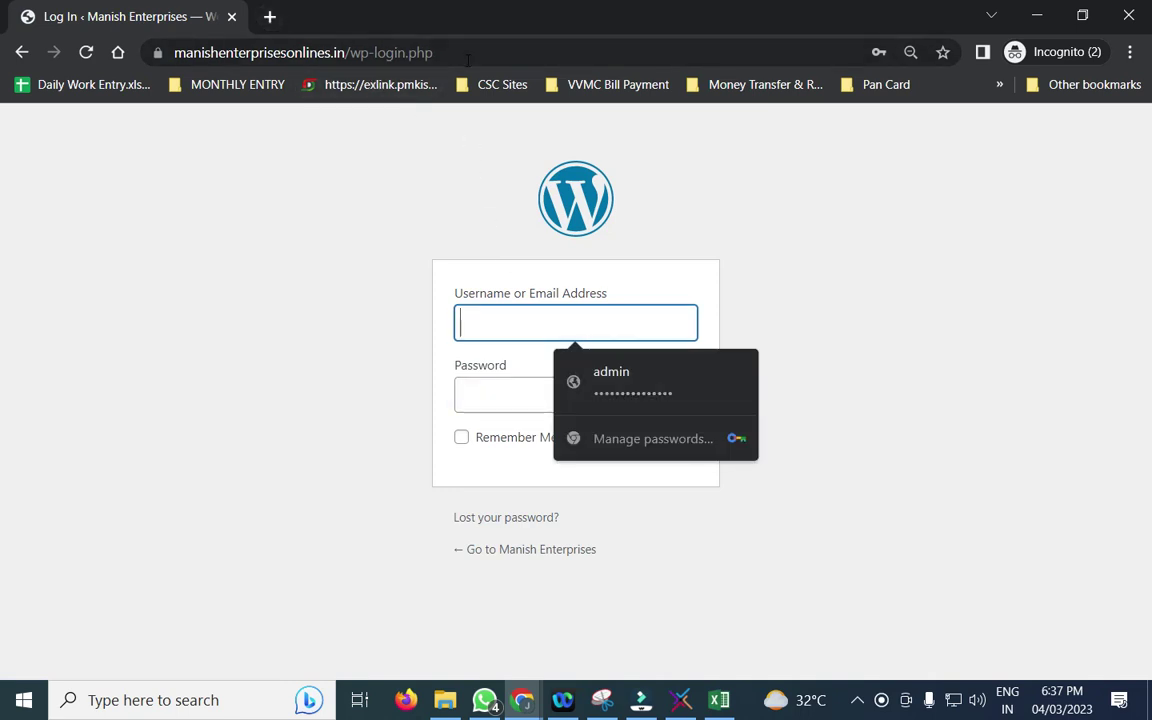
pyautogui.click(425, 52)
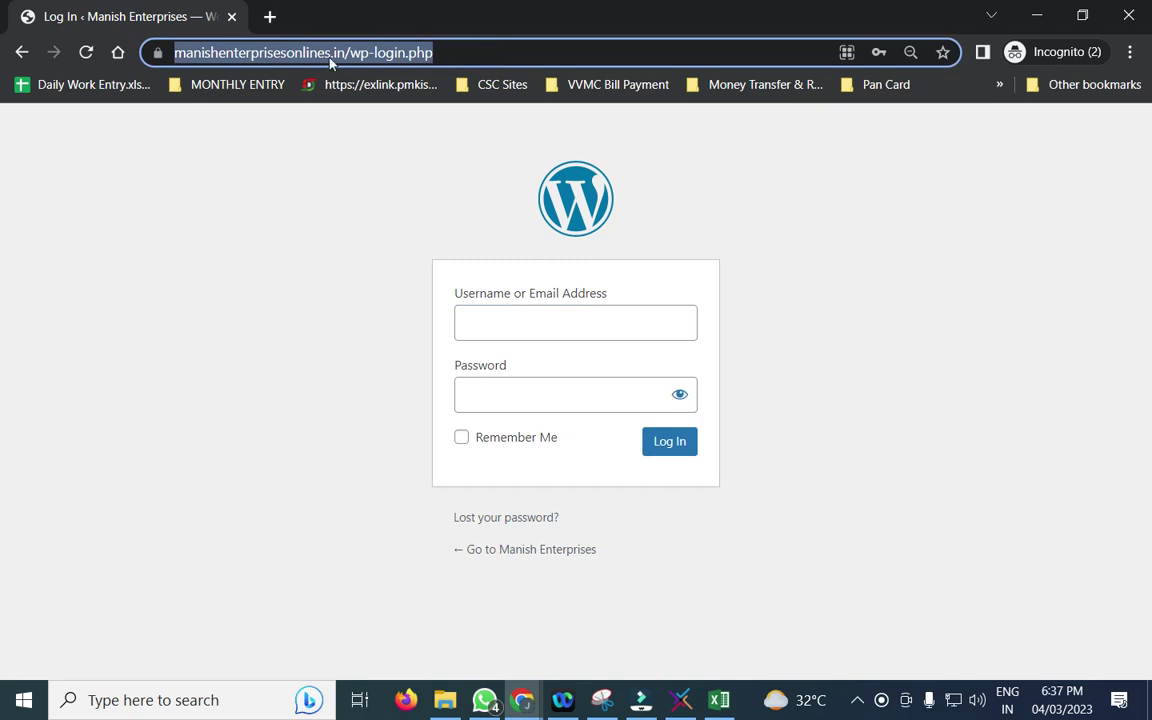
pyautogui.click(370, 55)
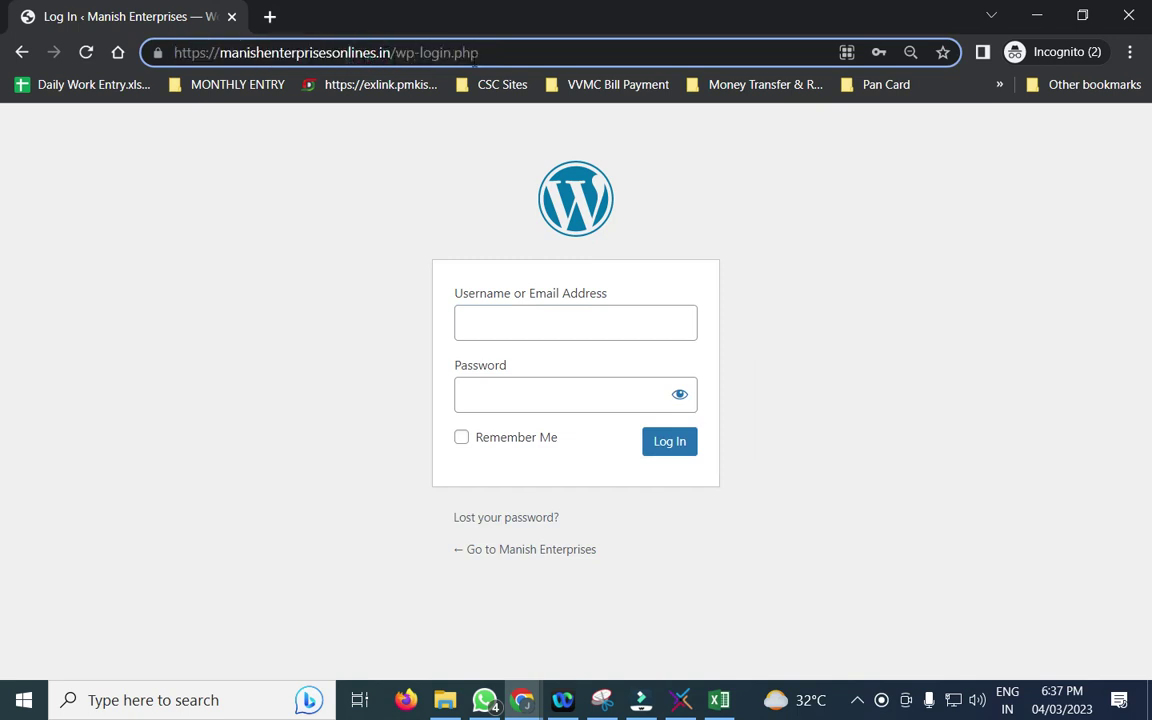
# Step: Log in to the WordPress dashboard as admin with the account password
pyautogui.click(518, 312)
pyautogui.write('admin')
pyautogui.press('Tab')
pyautogui.write('••••••')
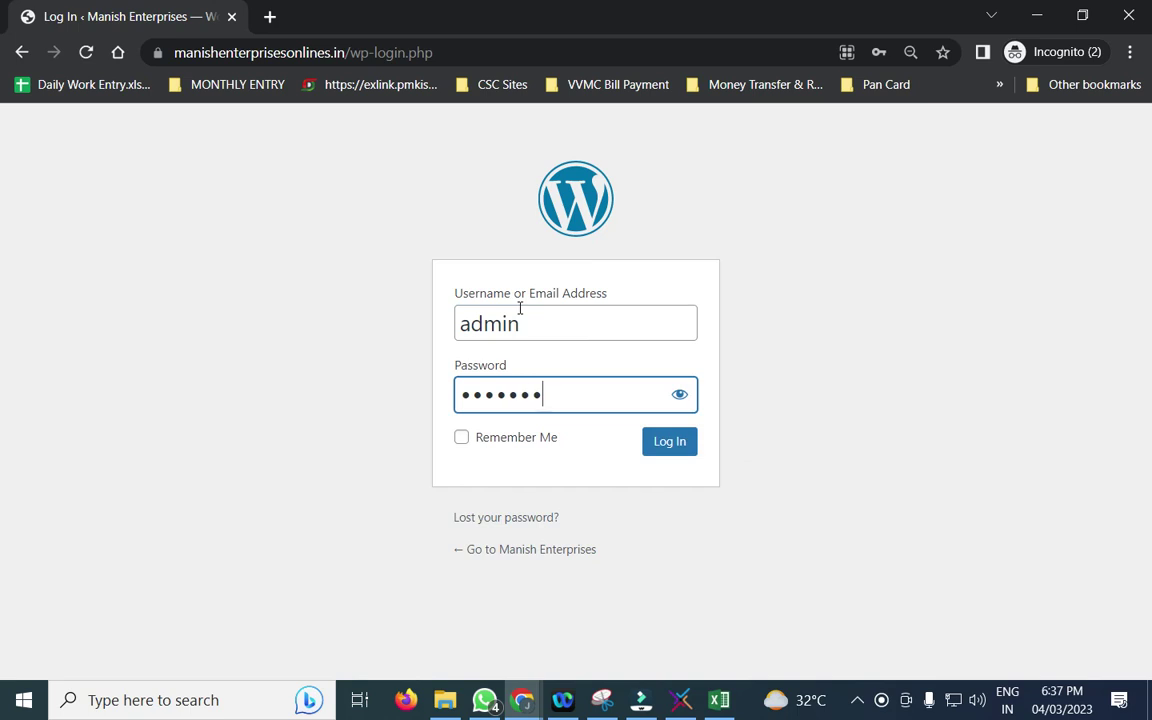
pyautogui.click(684, 459)
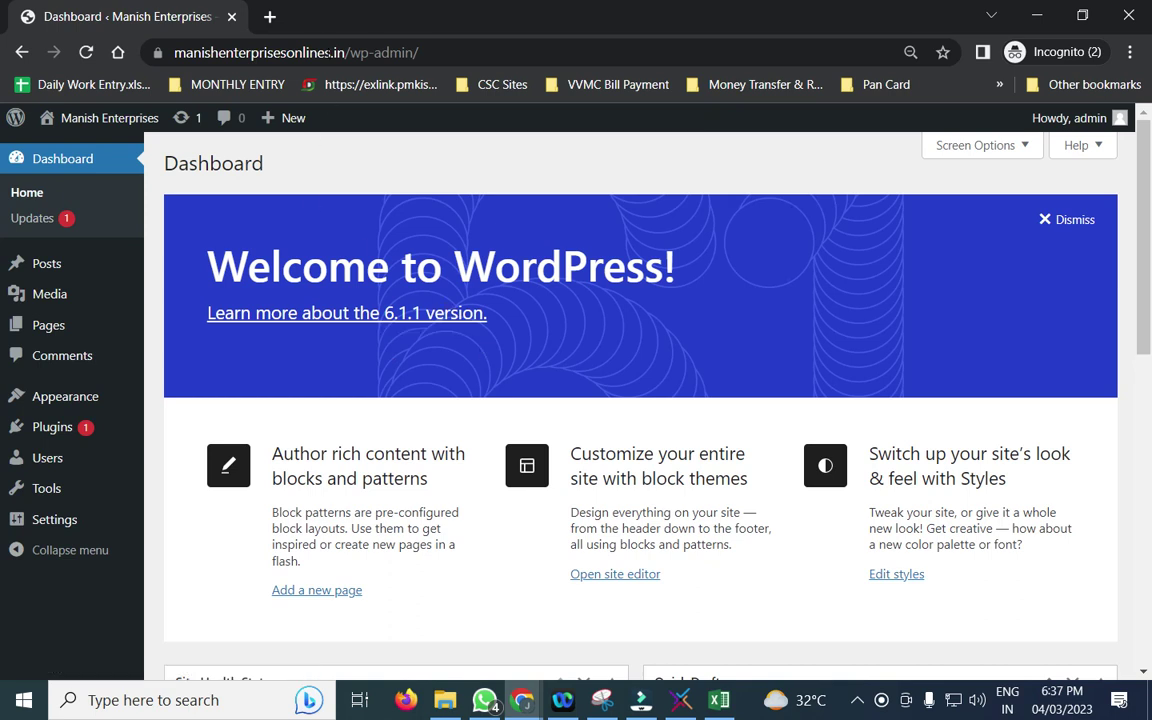
# Step: Load the domain's home page in a new tab of the File Manager window
pyautogui.click(269, 16)
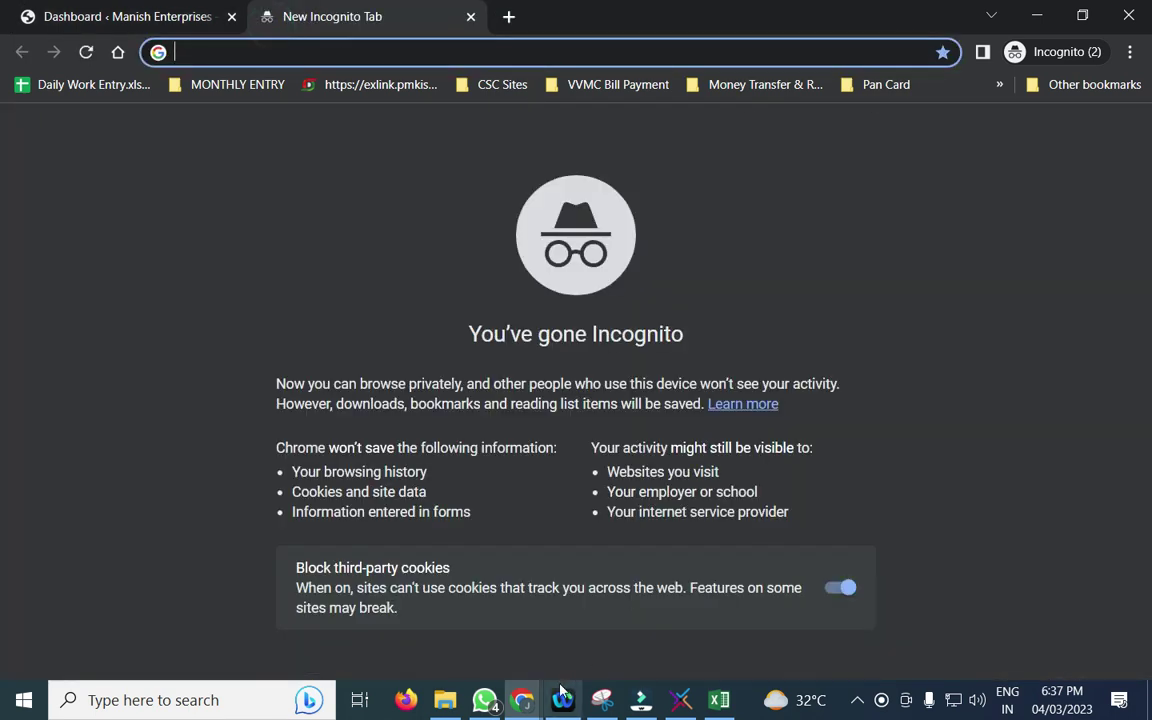
pyautogui.click(522, 700)
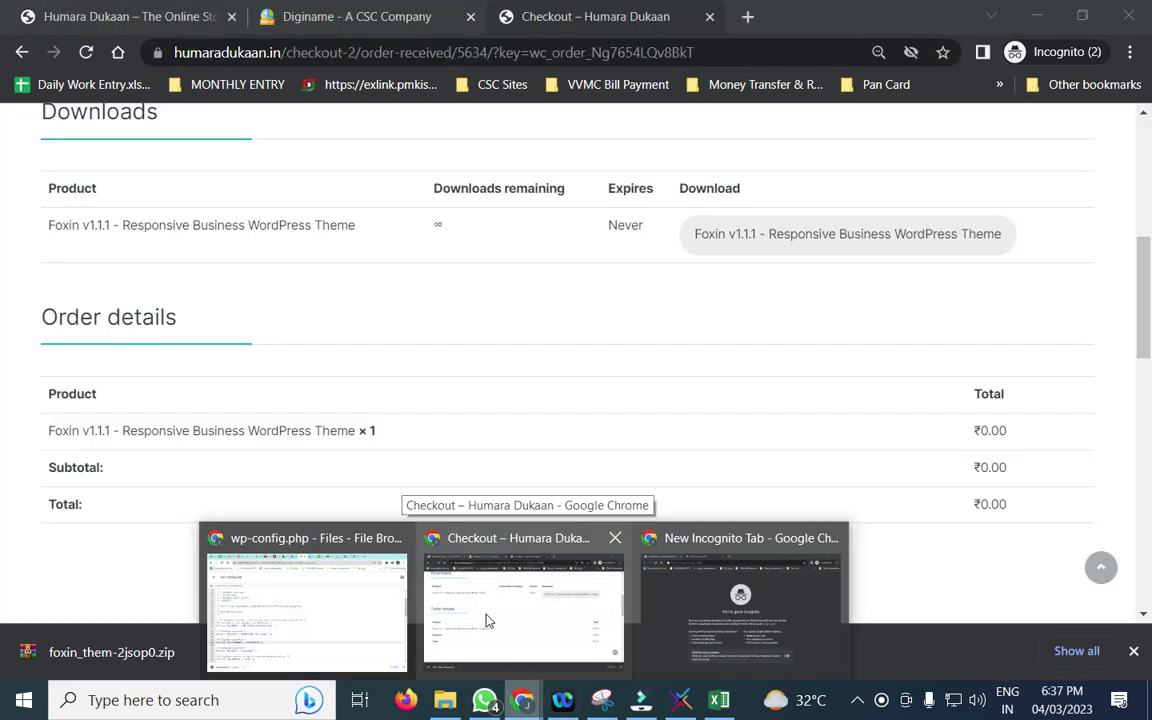
pyautogui.click(360, 606)
pyautogui.click(904, 16)
pyautogui.write('man')
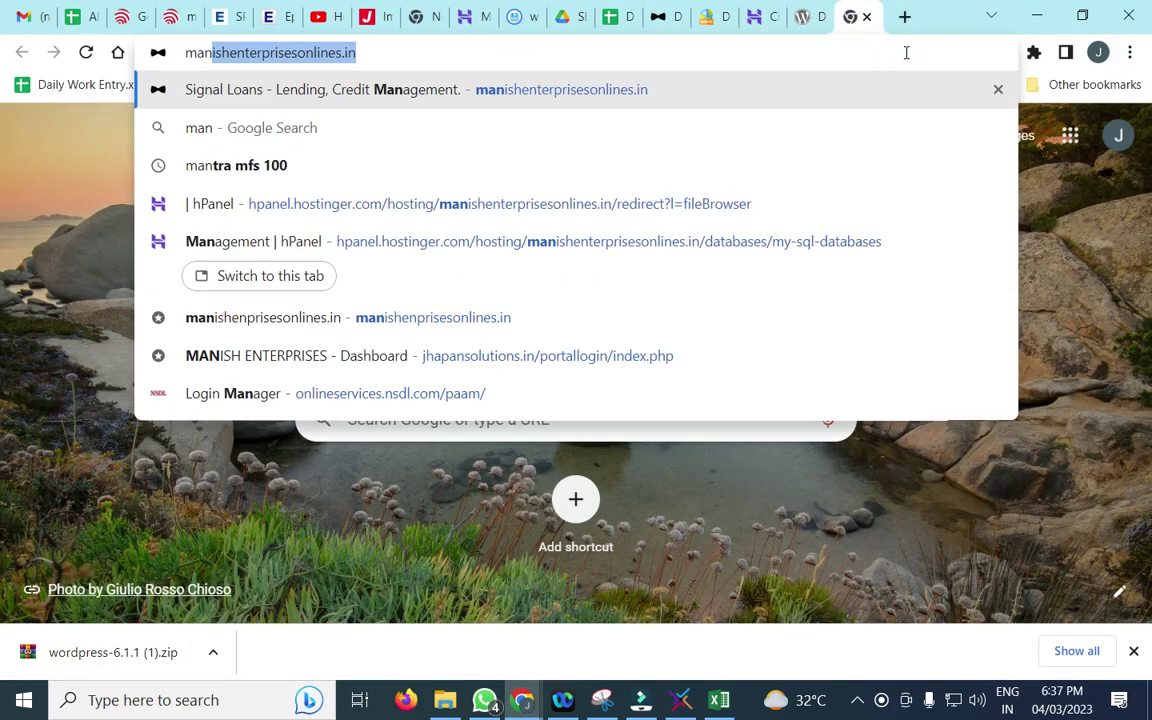
pyautogui.press('Return')
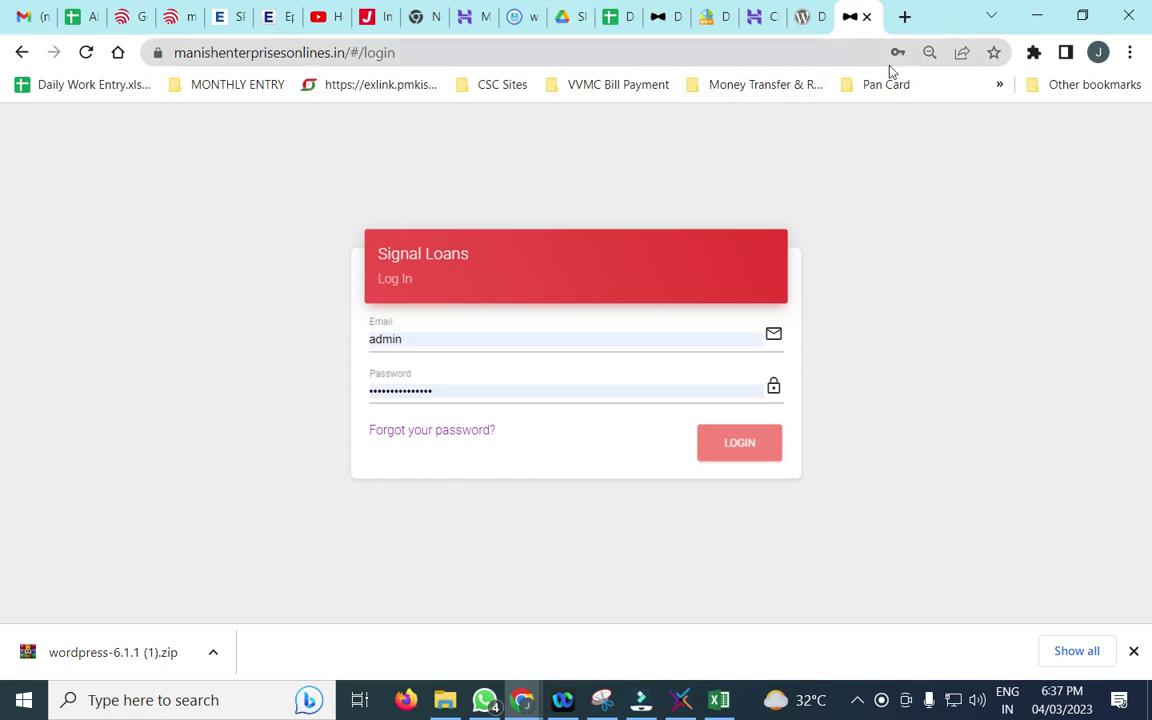
# Step: Delete the stored cookies for manishenterprisesonlines.in
pyautogui.click(1130, 52)
pyautogui.click(155, 56)
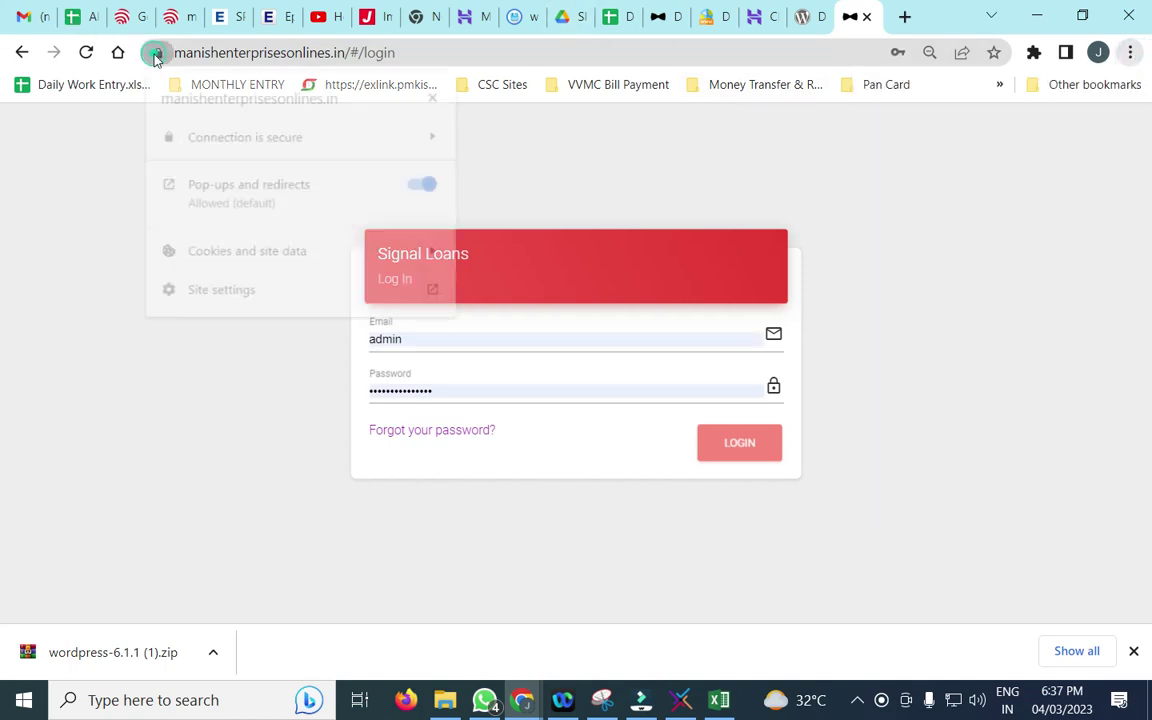
pyautogui.click(237, 252)
pyautogui.click(238, 268)
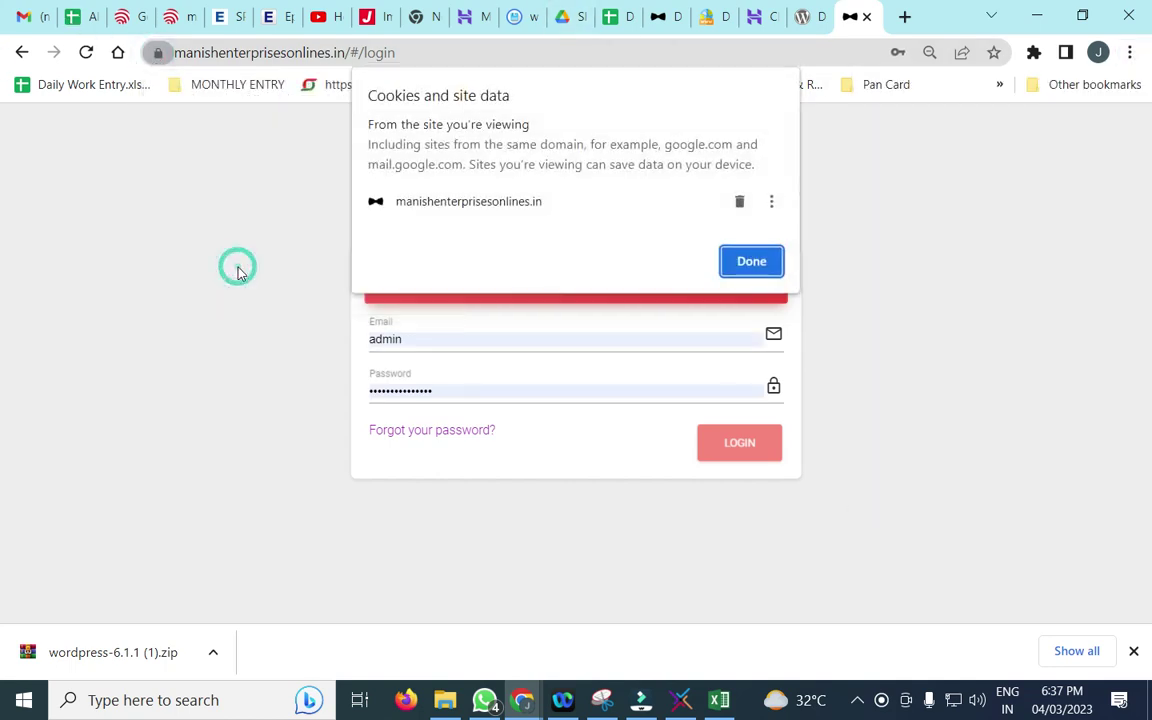
pyautogui.click(739, 201)
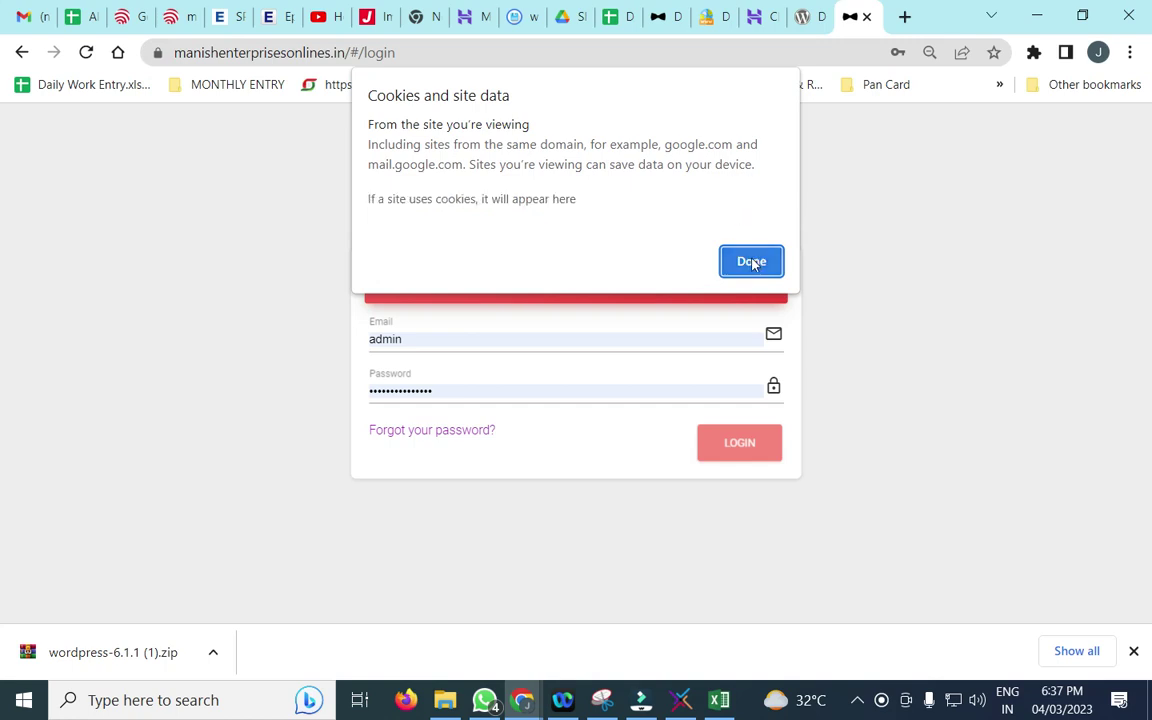
pyautogui.click(751, 261)
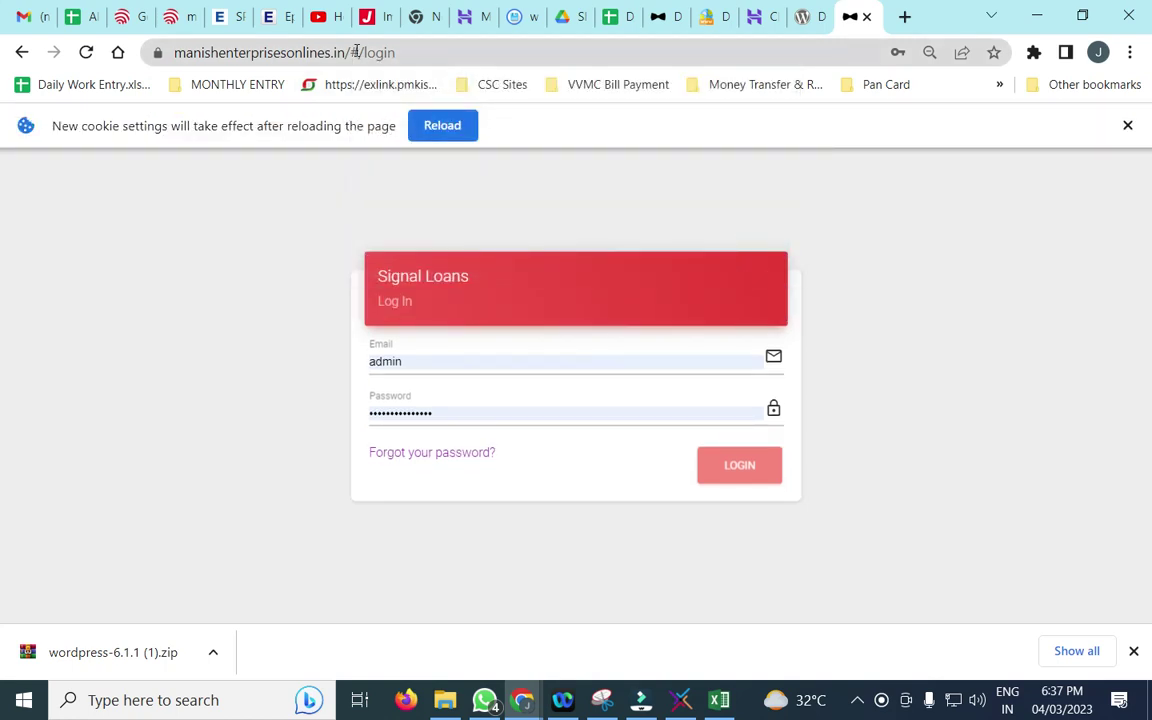
# Step: Load the site's root address, close the Signal Loans login page, and launch Firefox
pyautogui.moveTo(356, 52); pyautogui.dragTo(486, 51)
pyautogui.press('BackSpace')
pyautogui.press('BackSpace')
pyautogui.press('BackSpace')
pyautogui.press('Return')
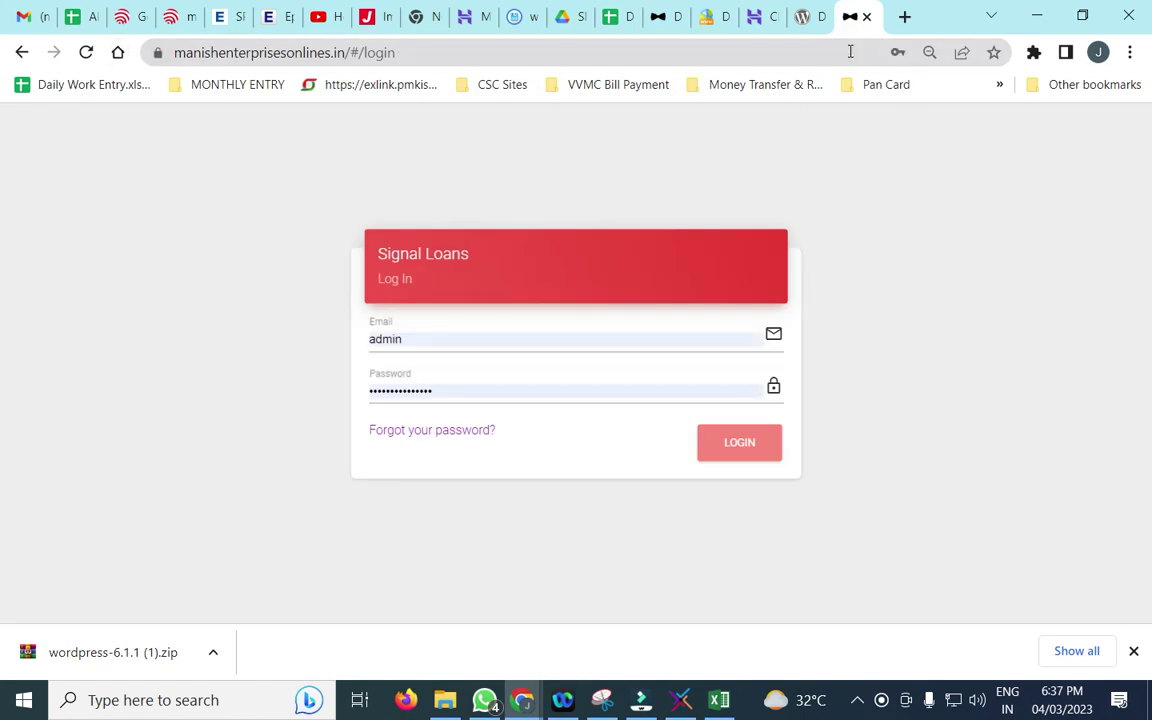
pyautogui.click(866, 16)
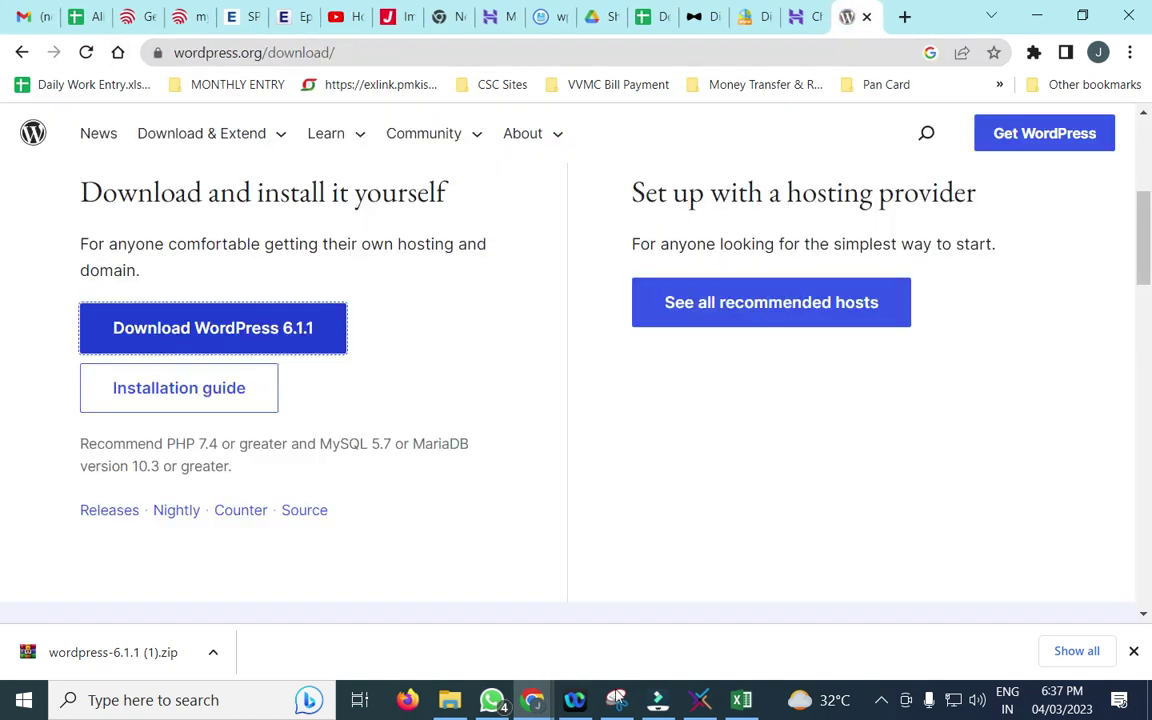
pyautogui.click(410, 700)
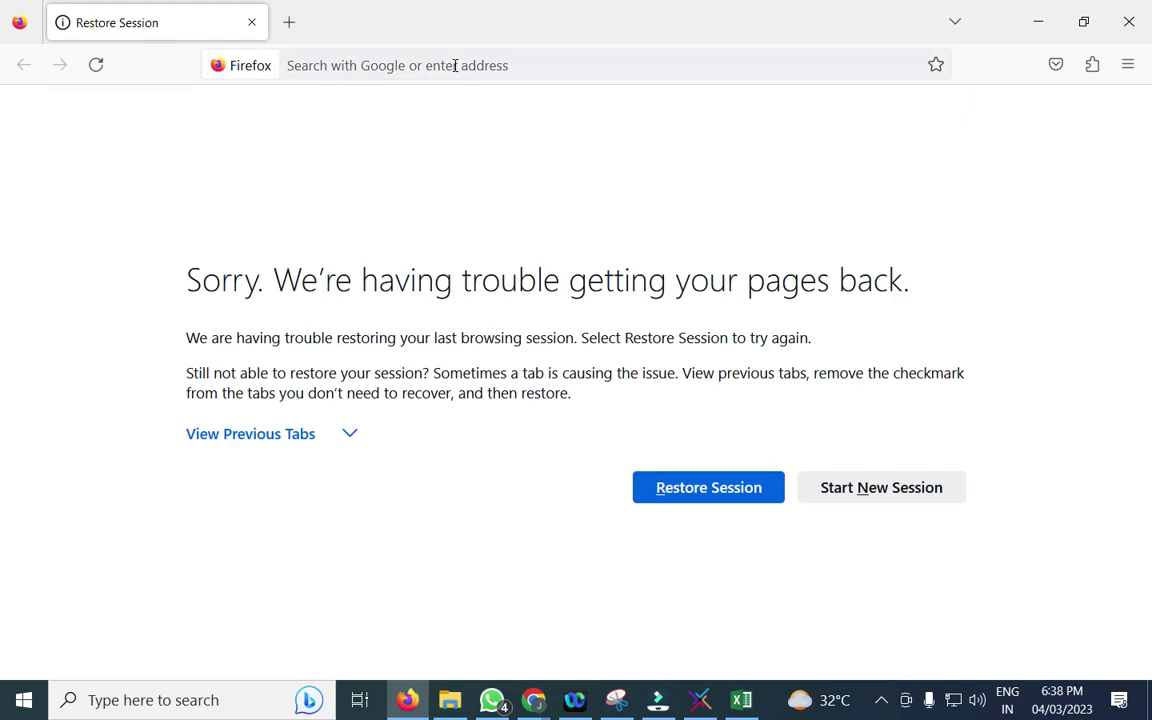
# Step: Load manishenterprisesonlines.in in a fresh Firefox session, check the Hello world! post, then minimize Firefox
pyautogui.click(834, 484)
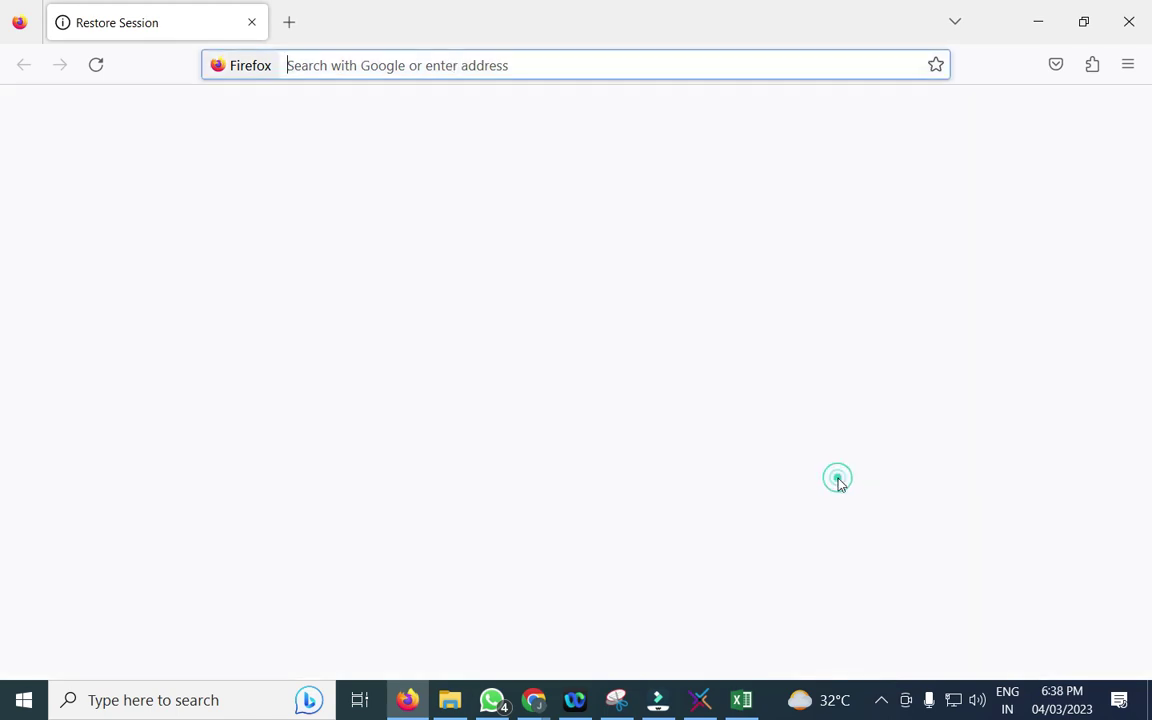
pyautogui.write('mani')
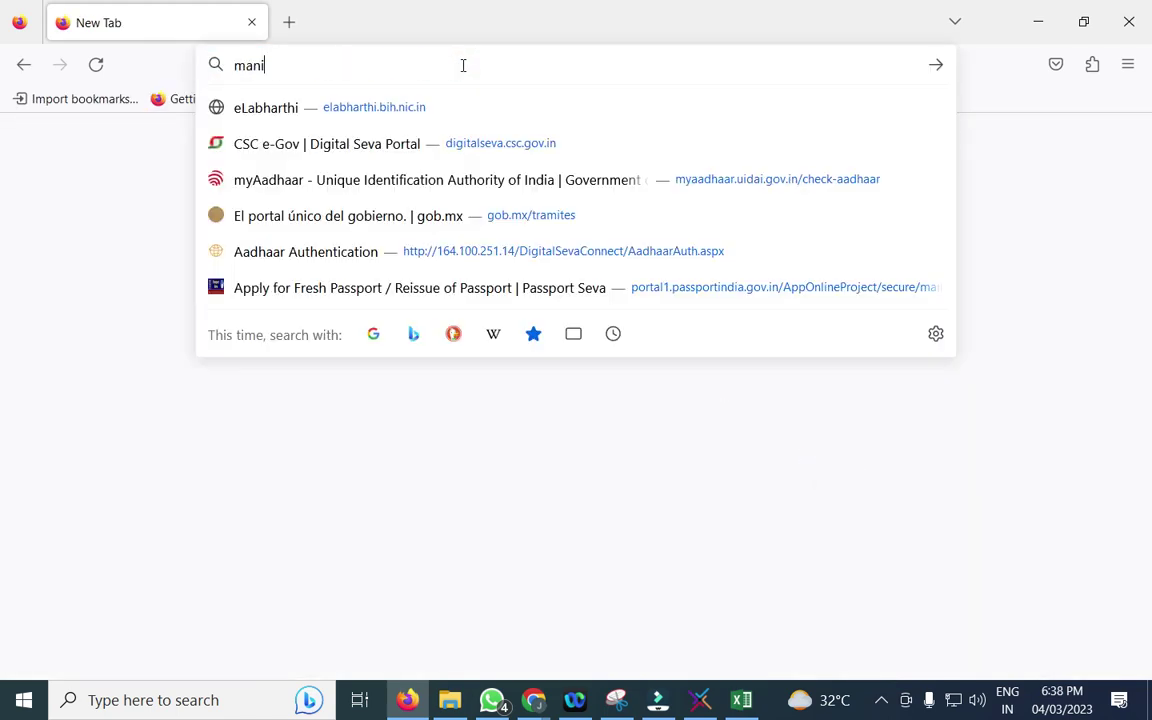
pyautogui.write('shente')
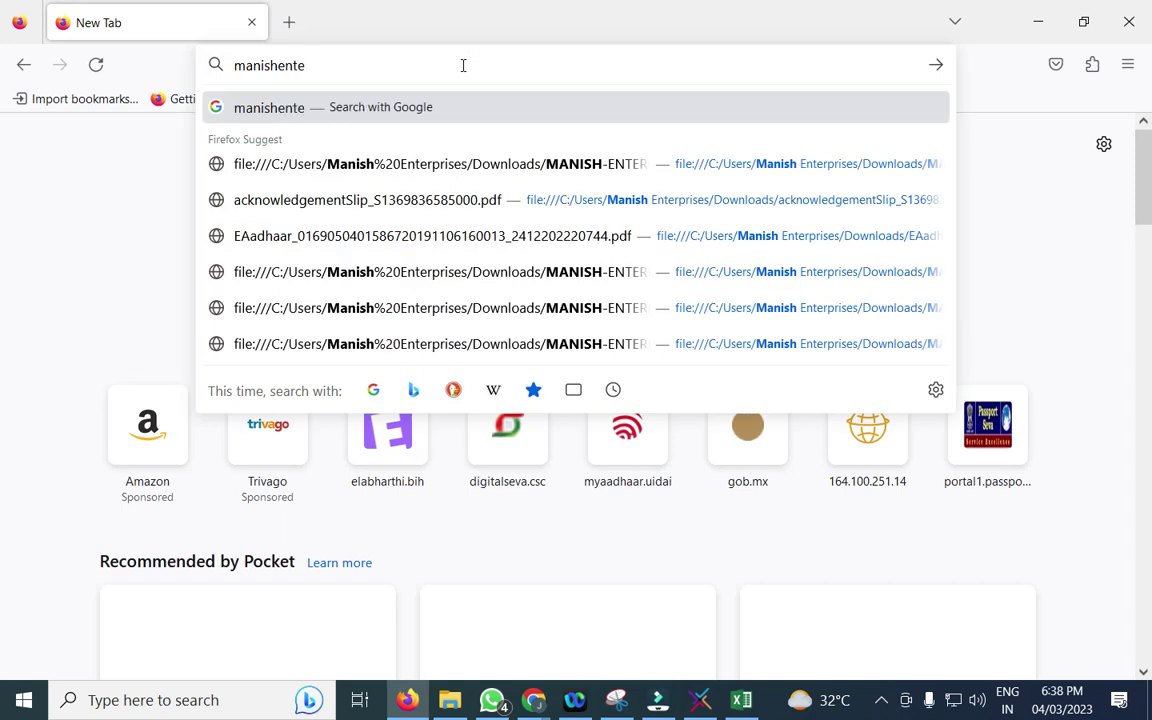
pyautogui.write('rpriseson')
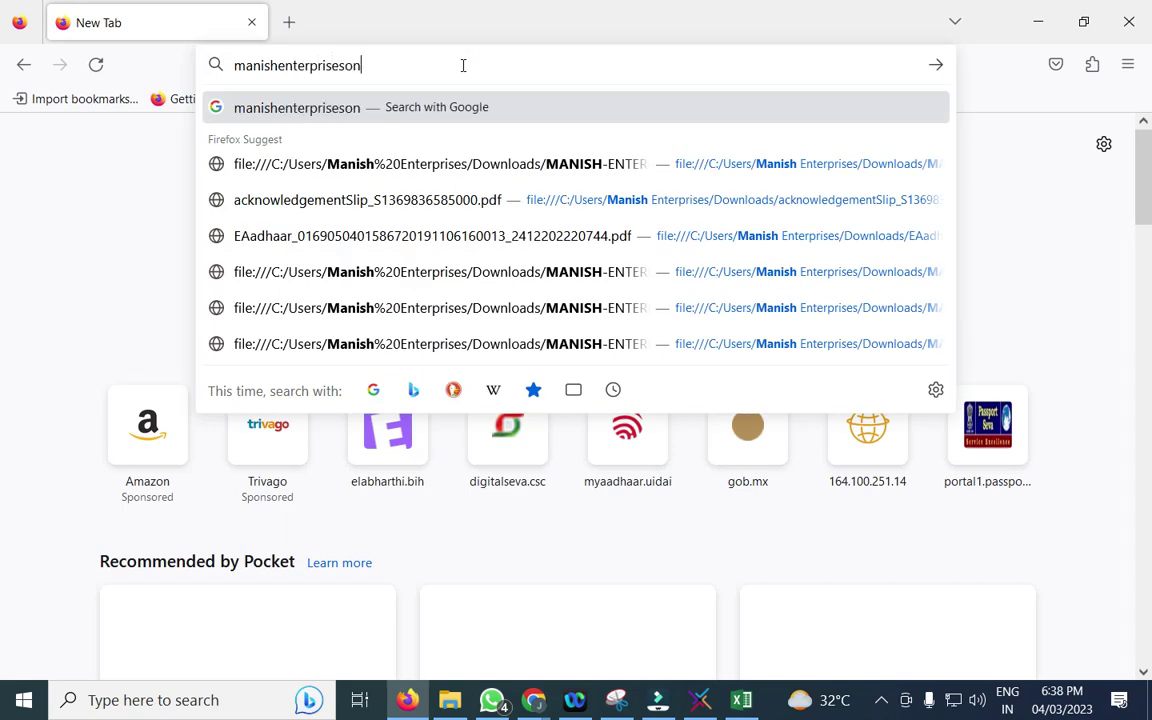
pyautogui.write('lines.in')
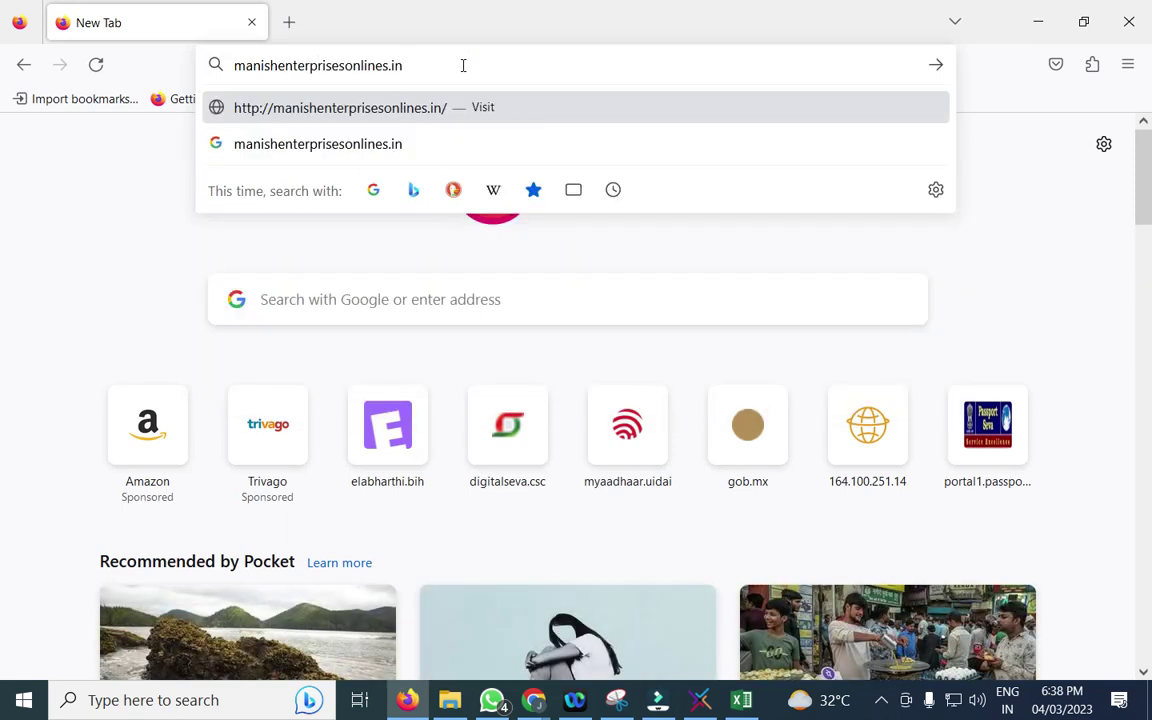
pyautogui.press('Return')
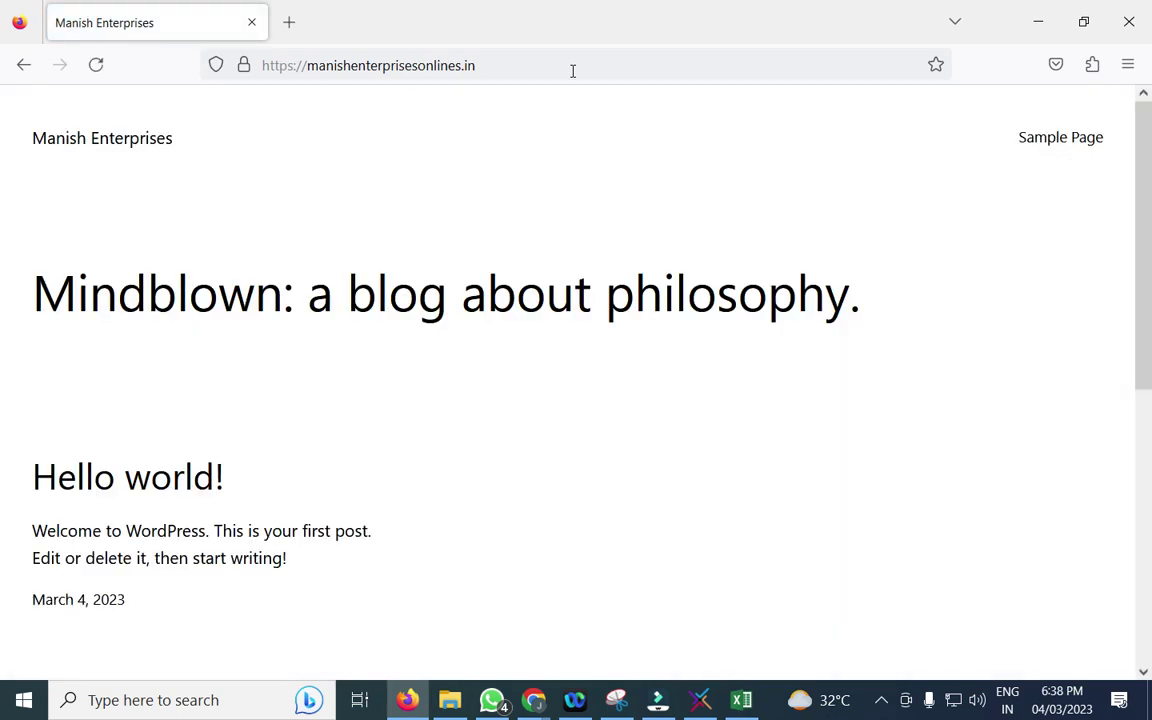
pyautogui.scroll(-5, 684, 209)
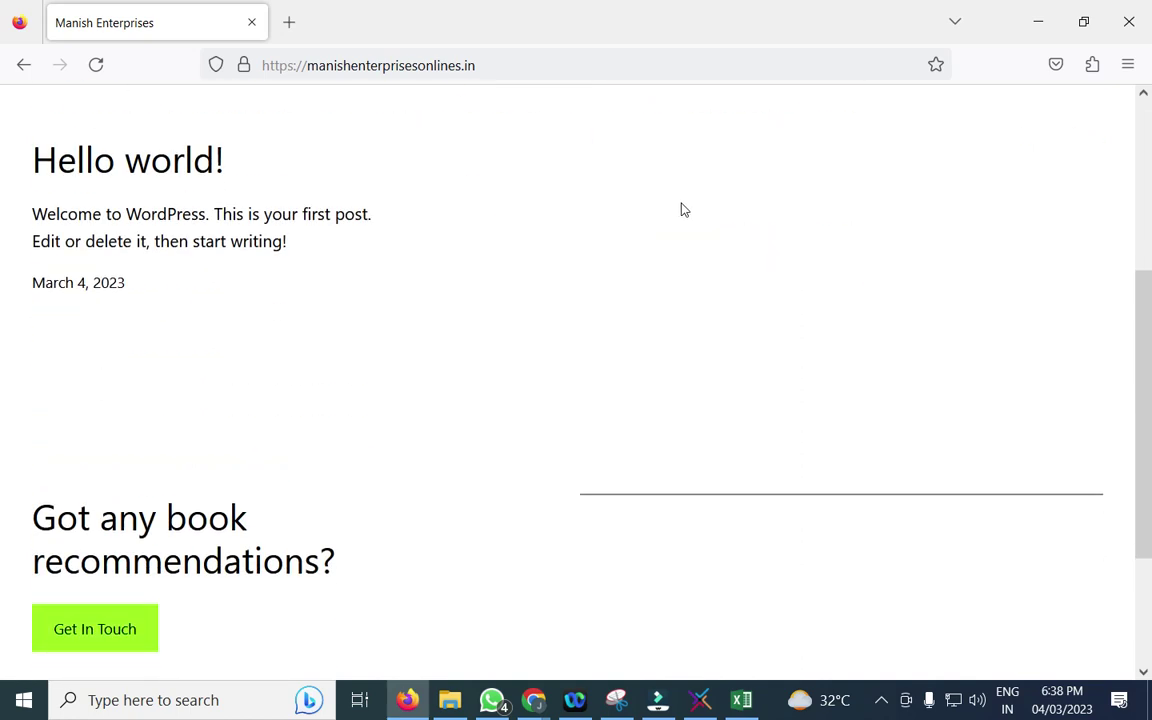
pyautogui.scroll(5, 684, 209)
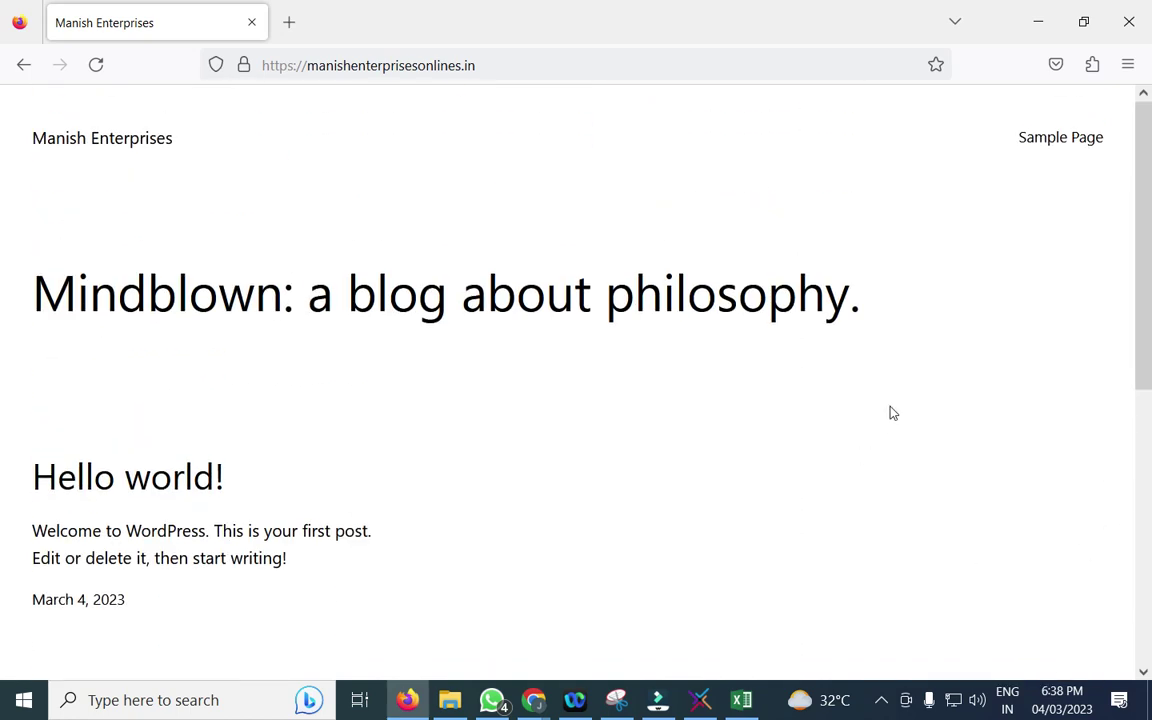
pyautogui.scroll(-5, 910, 402)
pyautogui.scroll(5, 910, 402)
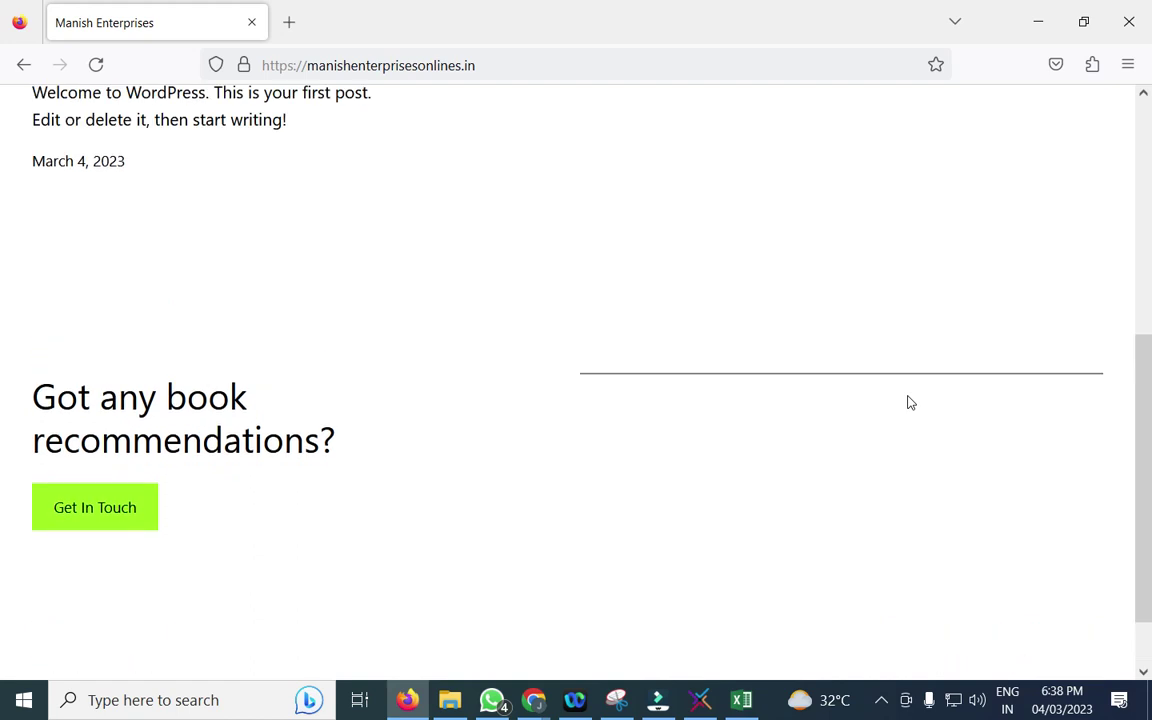
pyautogui.click(1039, 18)
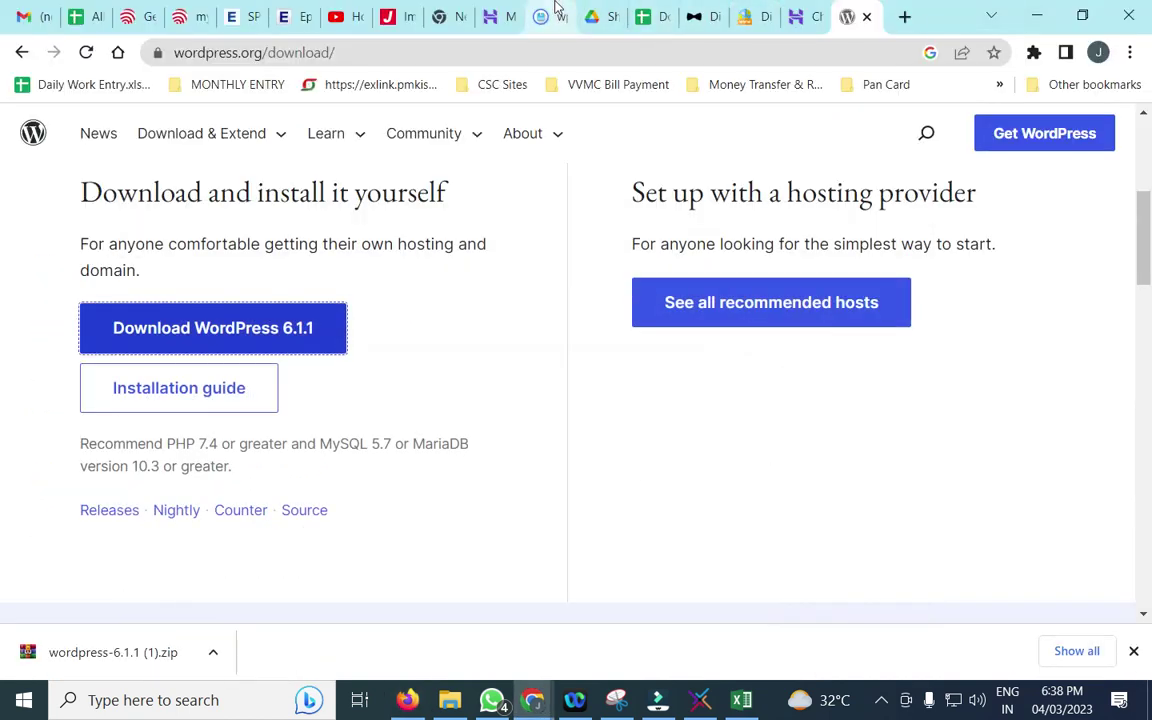
# Step: Close the wp-config.php editor and go into the wp-content/themes folder
pyautogui.click(538, 12)
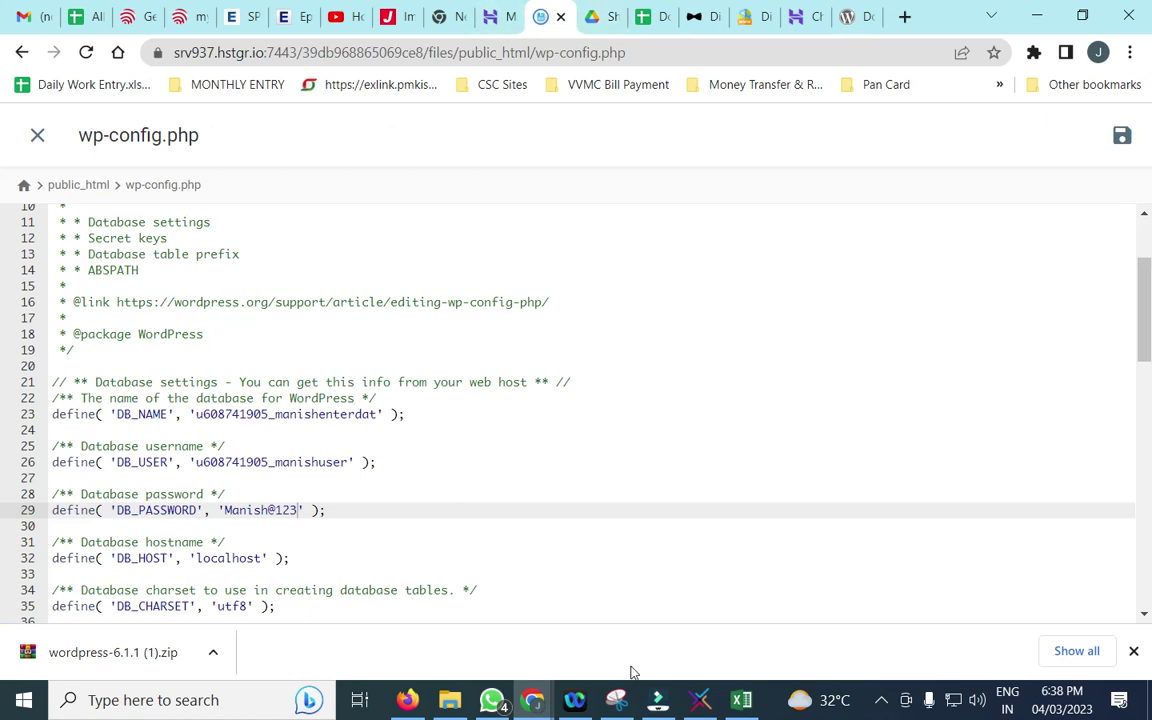
pyautogui.moveTo(545, 708)
pyautogui.click(690, 598)
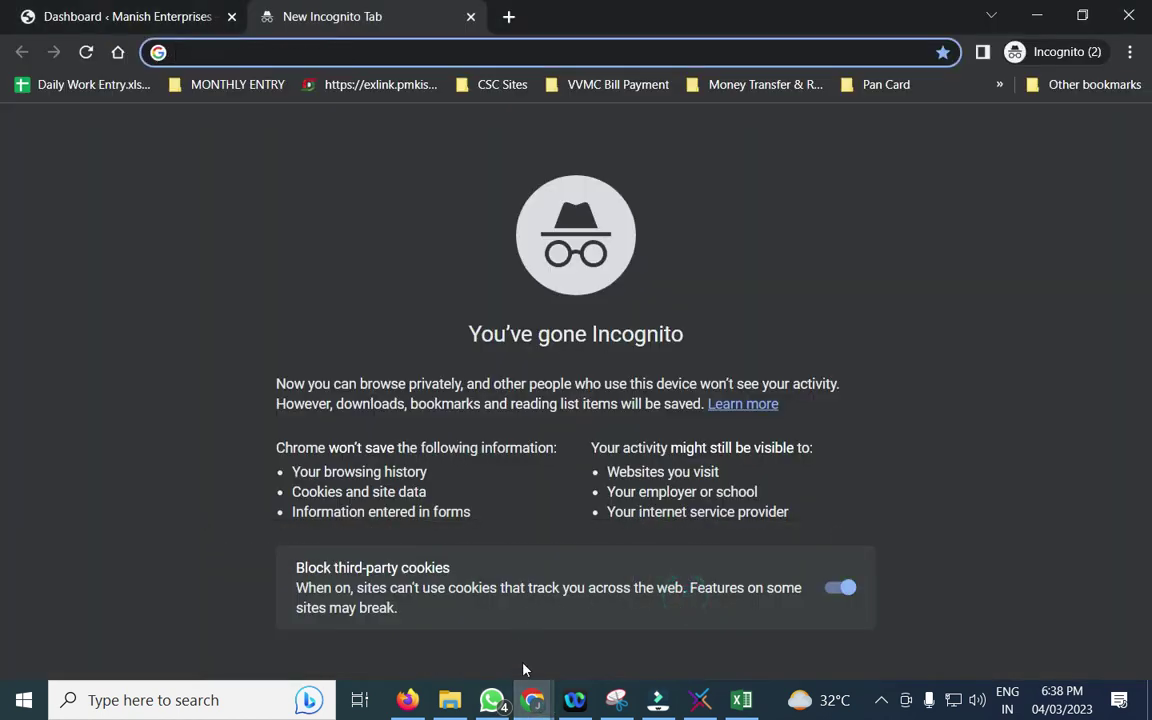
pyautogui.click(327, 609)
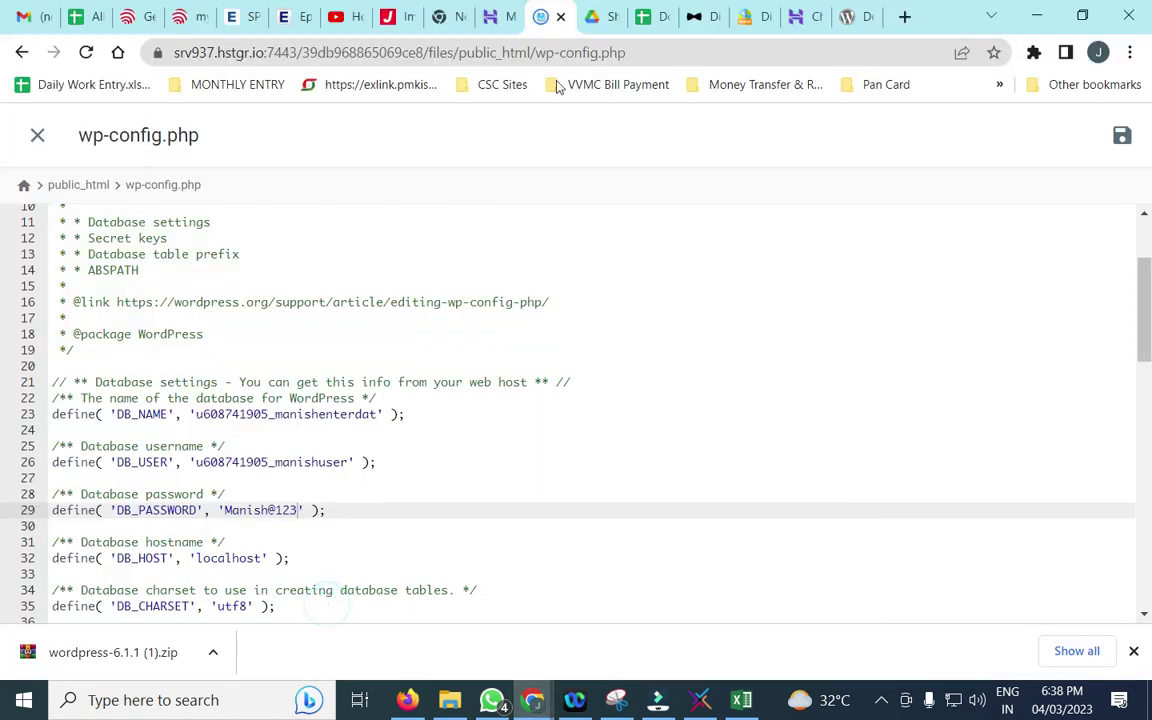
pyautogui.click(57, 137)
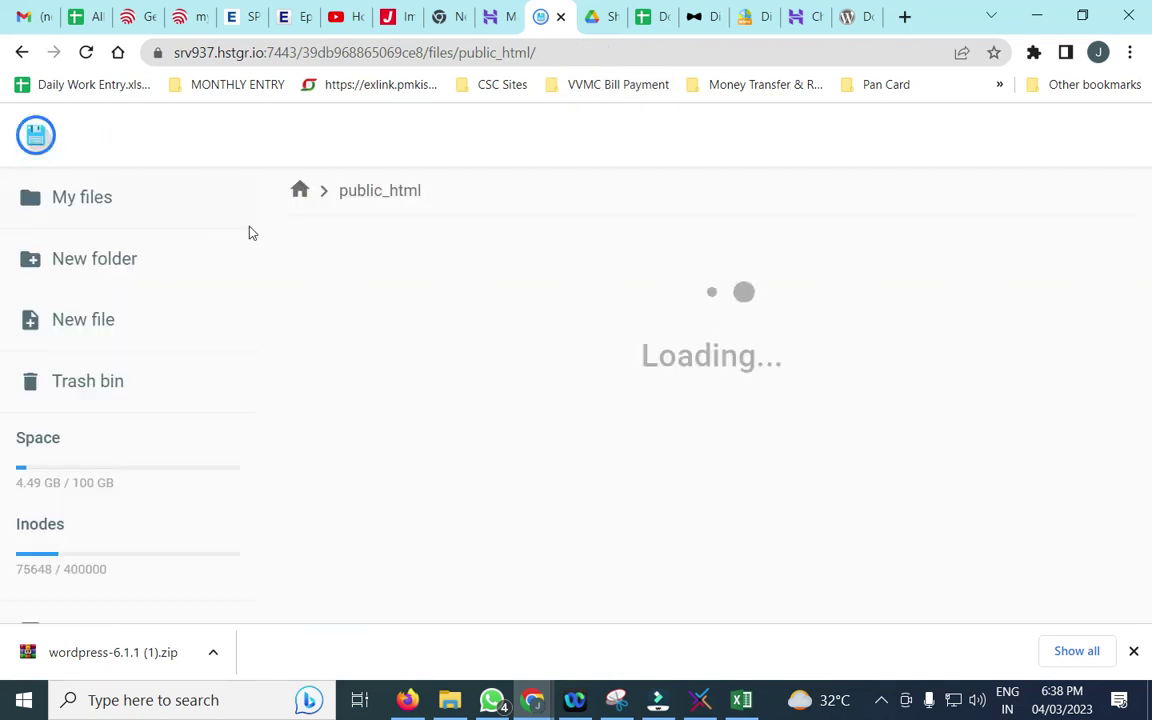
pyautogui.doubleClick(377, 337)
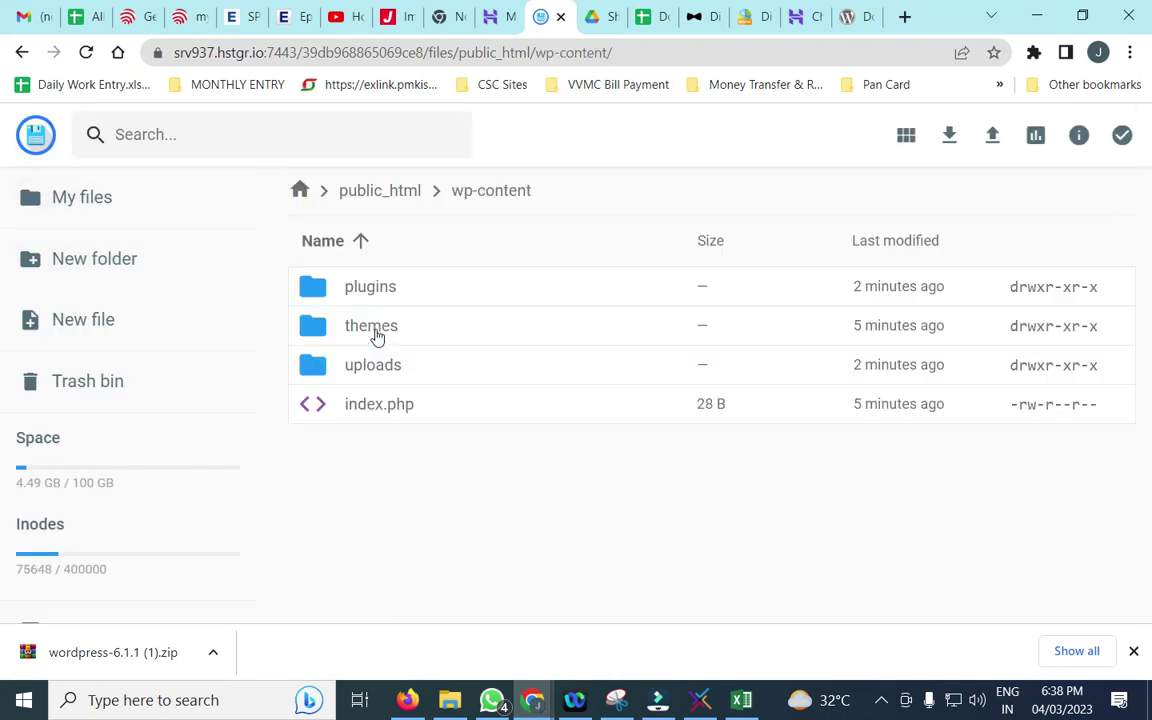
pyautogui.doubleClick(393, 335)
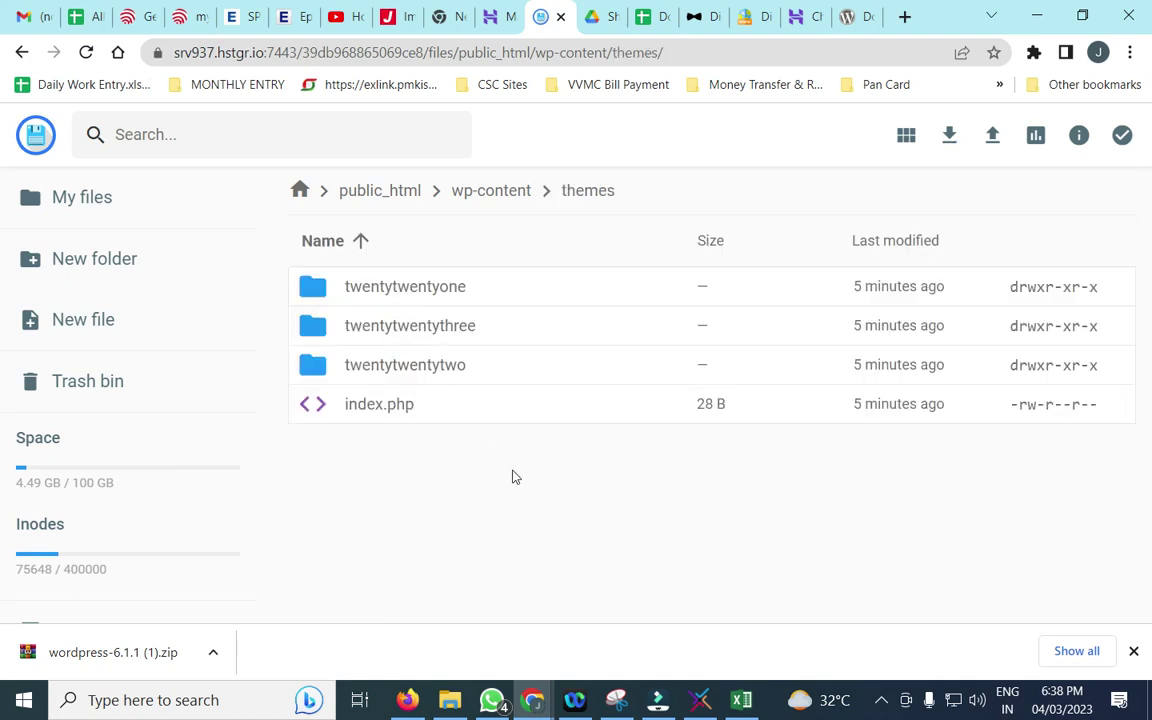
# Step: Start a single-file upload into themes, checking the downloaded theme on the order page
pyautogui.click(991, 139)
pyautogui.click(460, 414)
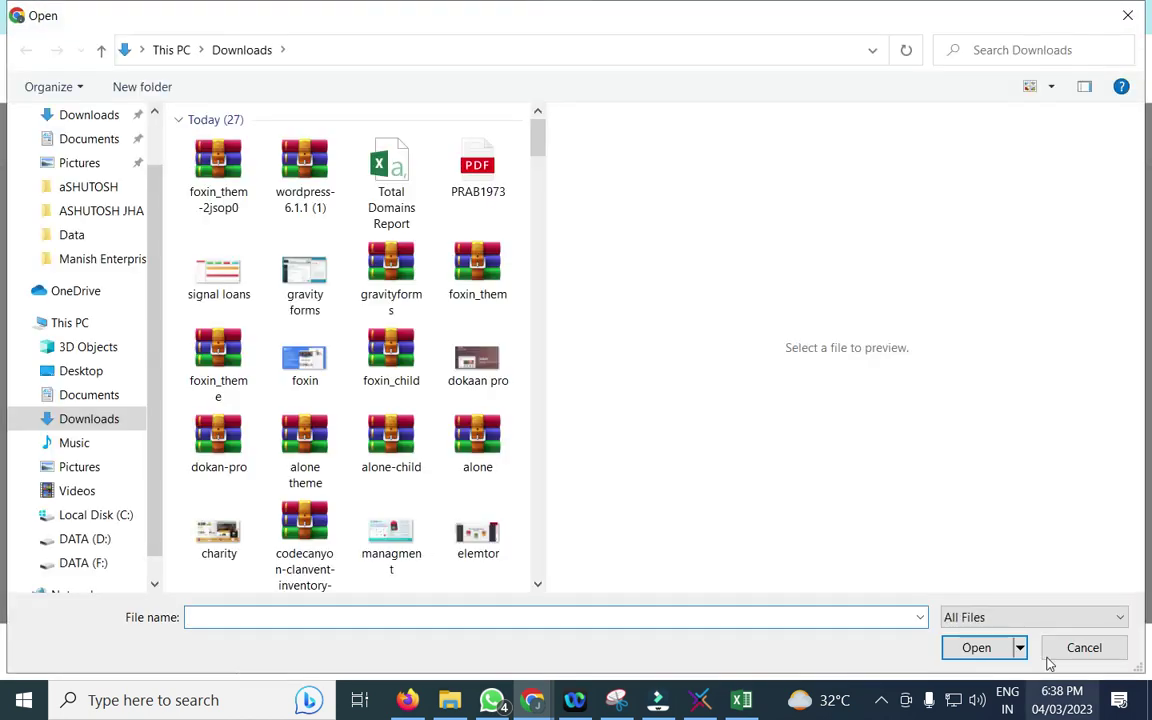
pyautogui.moveTo(532, 700)
pyautogui.click(577, 620)
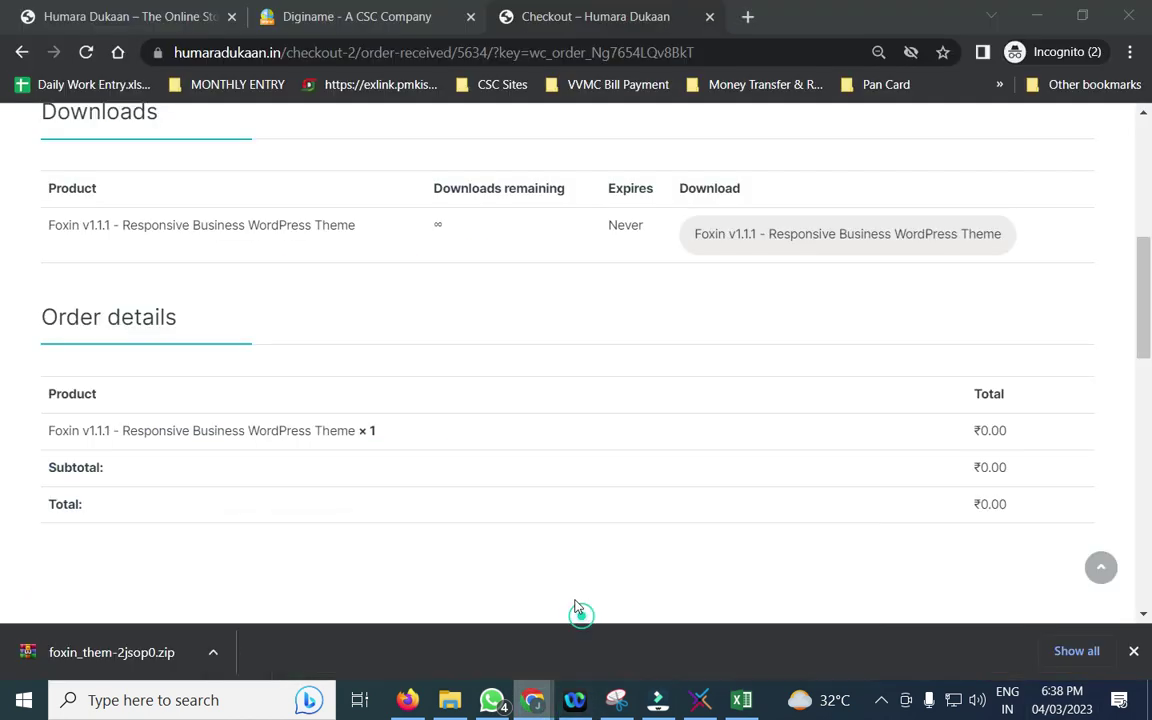
pyautogui.scroll(5, 751, 381)
pyautogui.scroll(-5, 172, 389)
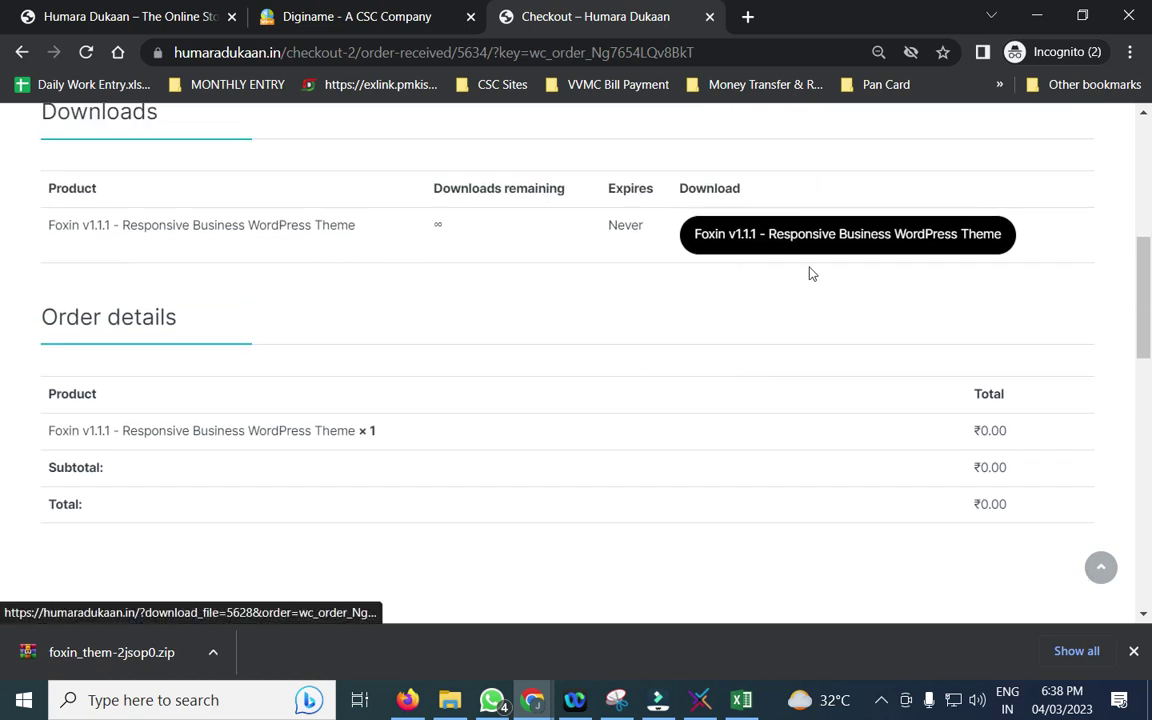
# Step: Pick the foxin_them-2jsop0 zip from Downloads and confirm the upload
pyautogui.moveTo(545, 707)
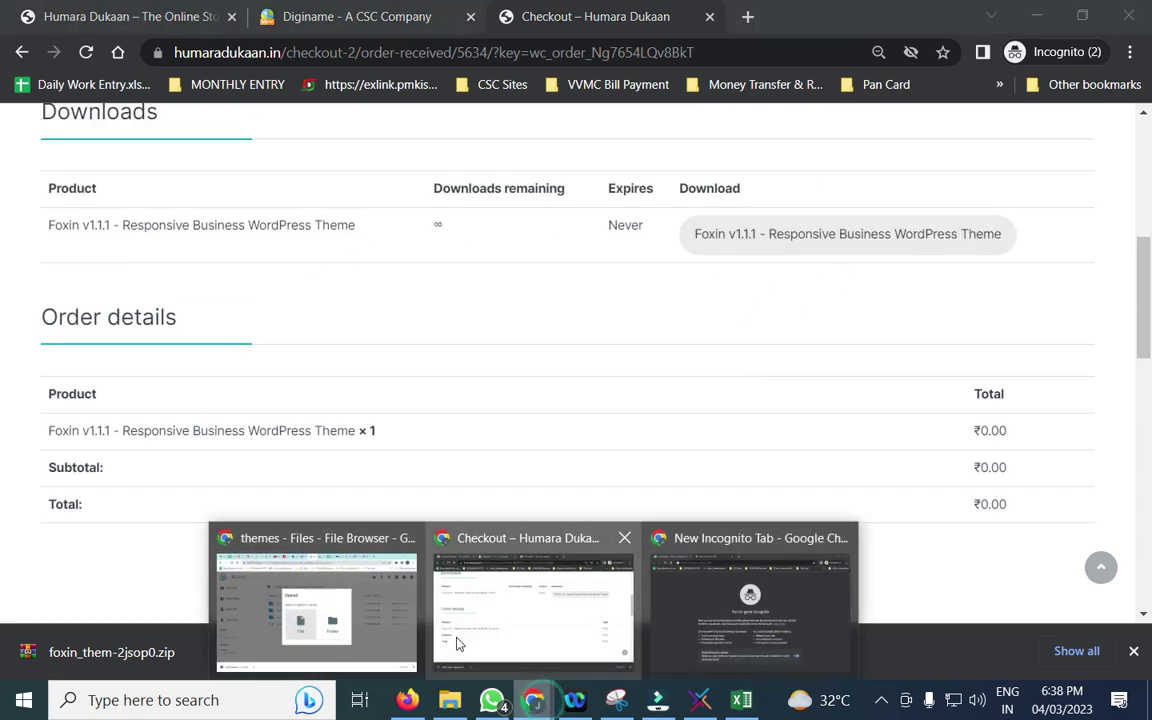
pyautogui.click(325, 557)
pyautogui.click(218, 172)
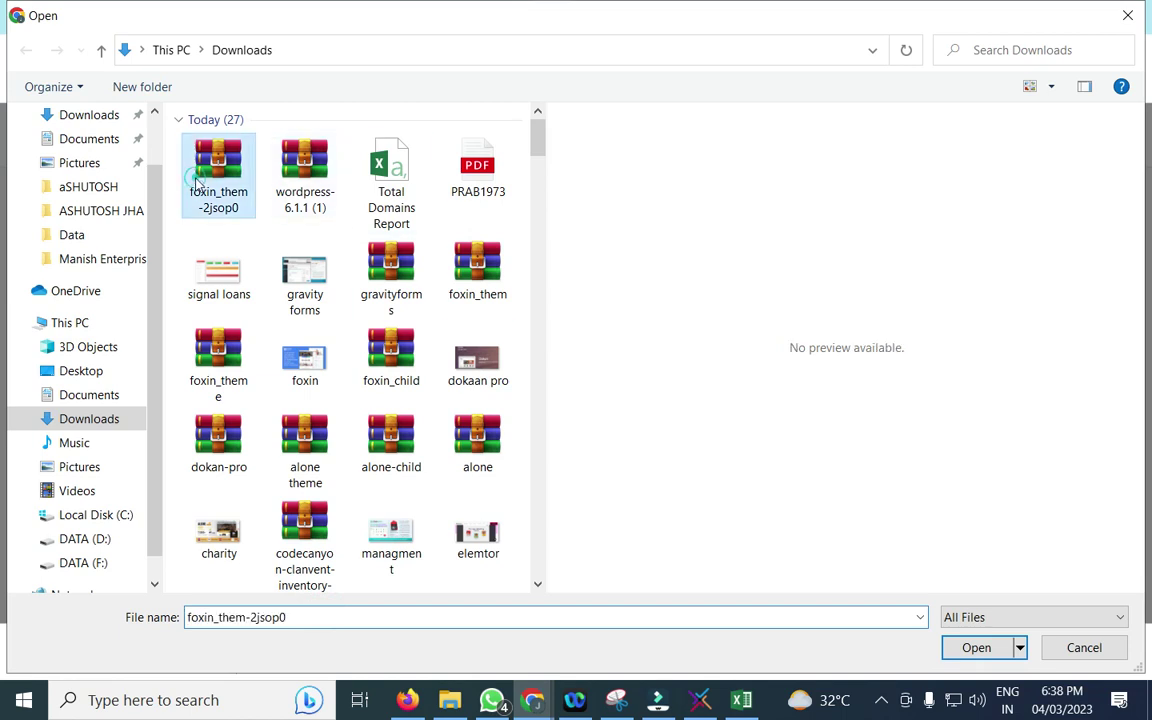
pyautogui.click(975, 647)
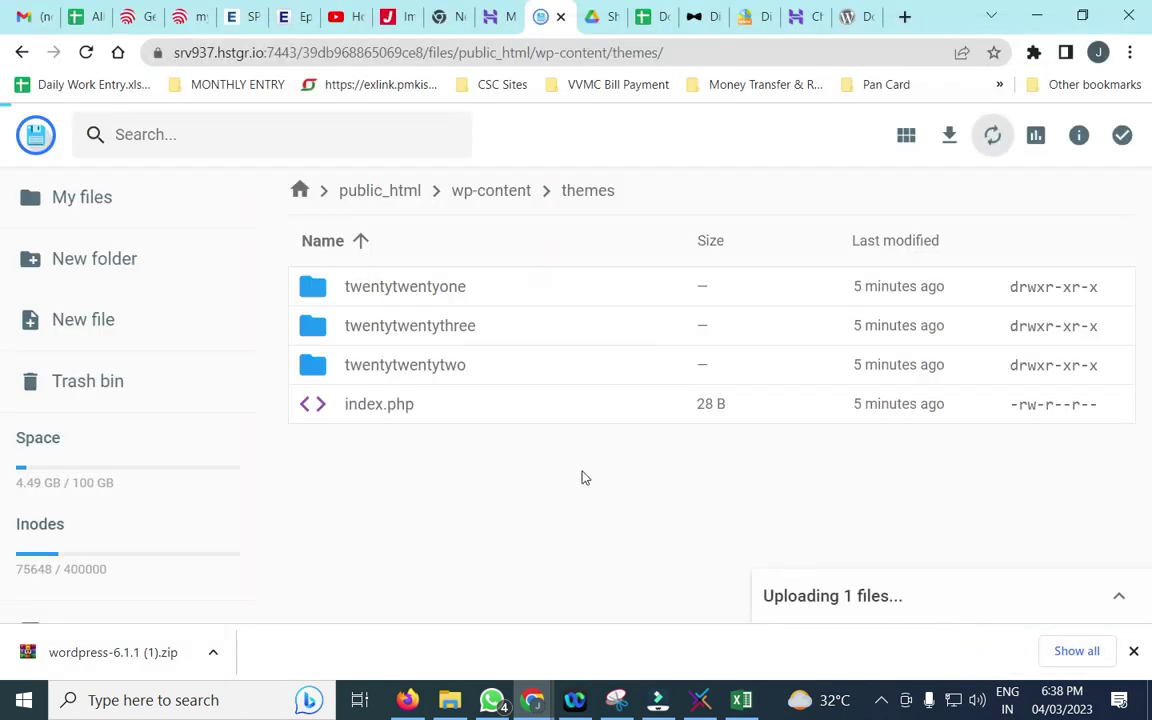
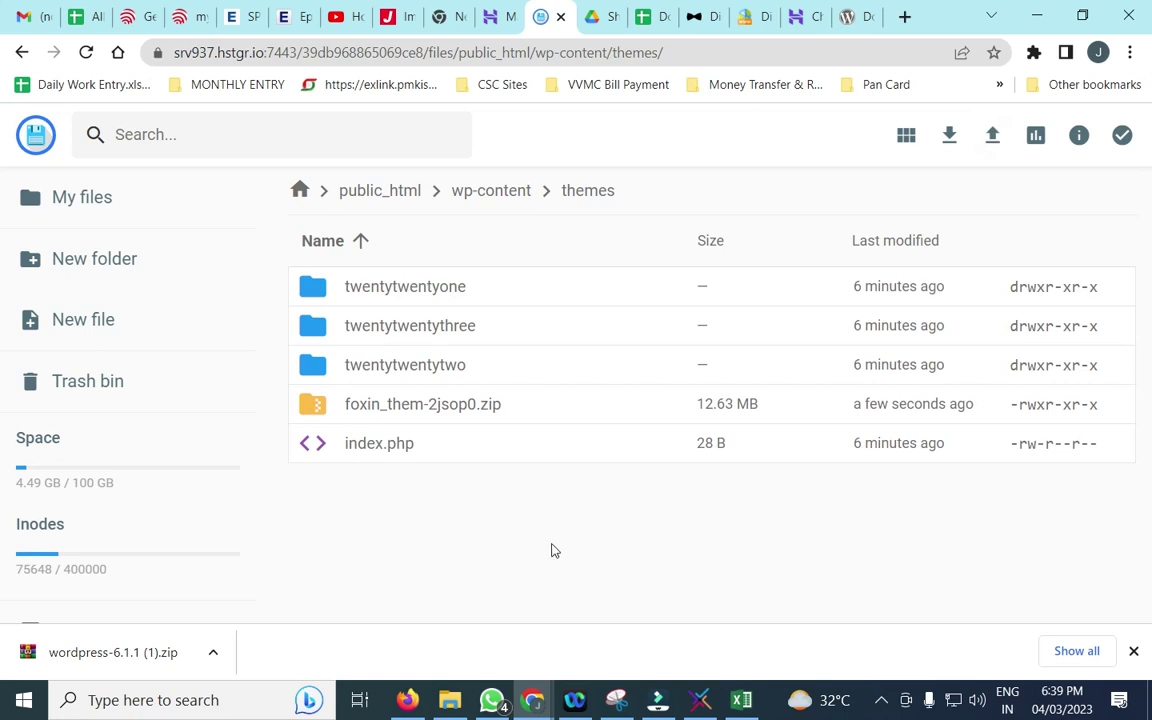
# Step: Extract the foxin_them-2jsop0.zip archive into a new folder named foxin
pyautogui.click(509, 406)
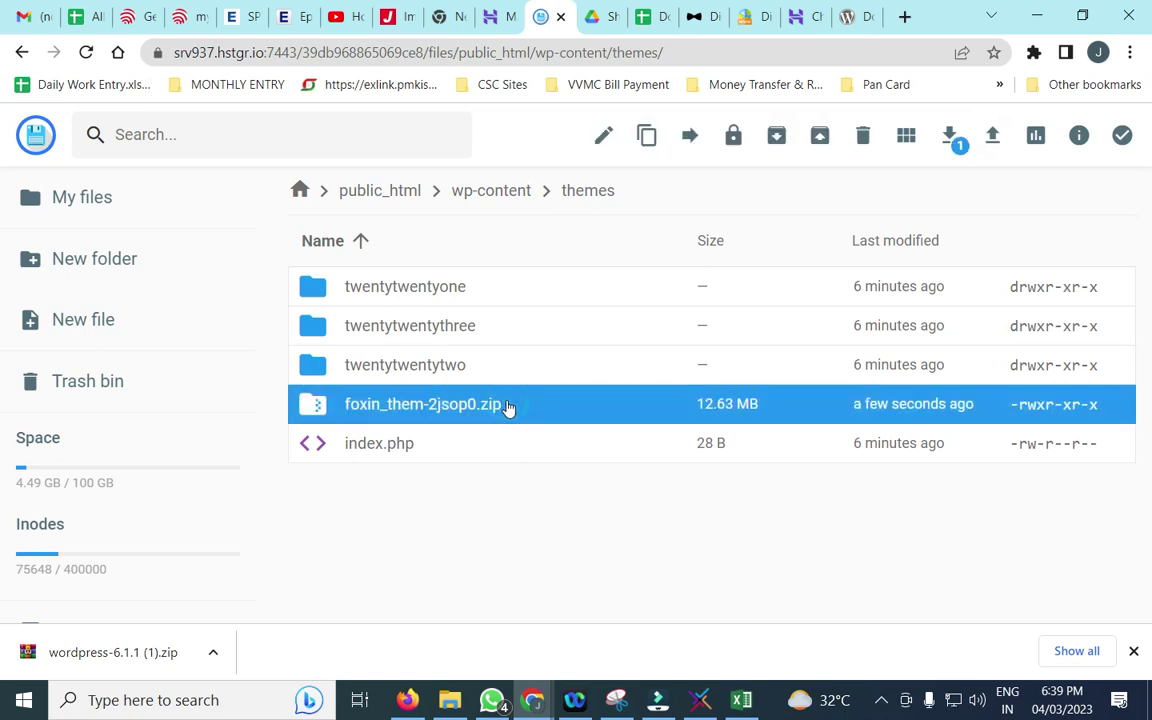
pyautogui.rightClick(509, 406)
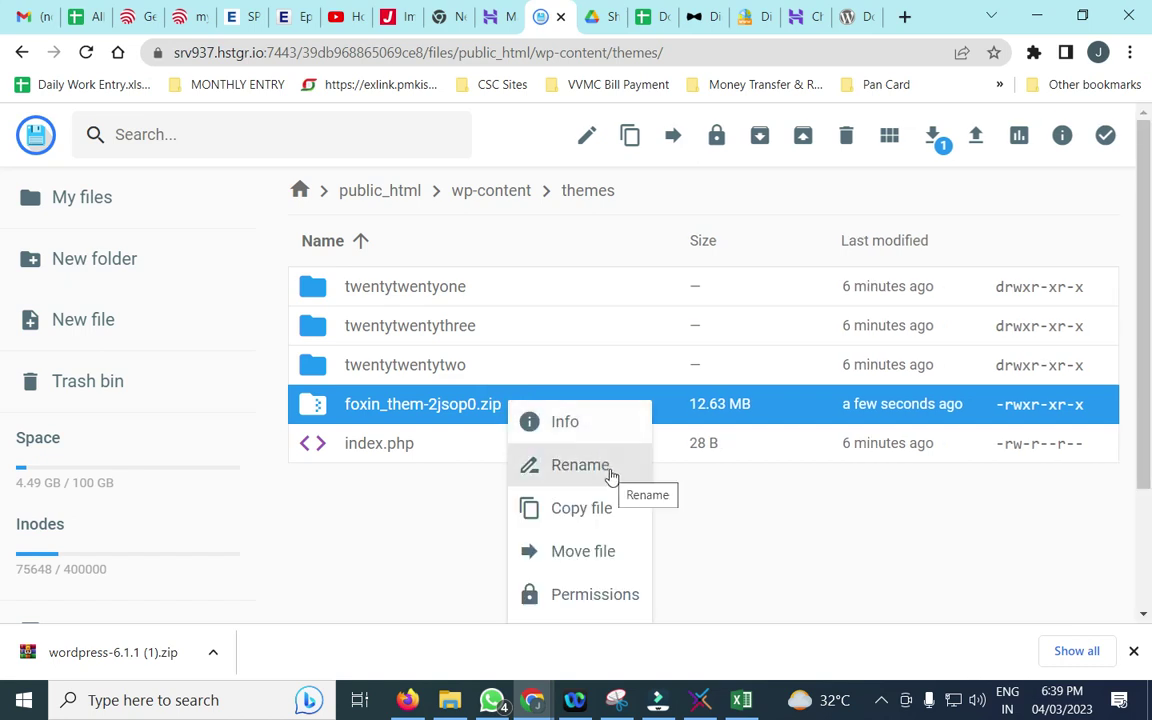
pyautogui.scroll(-2, 615, 570)
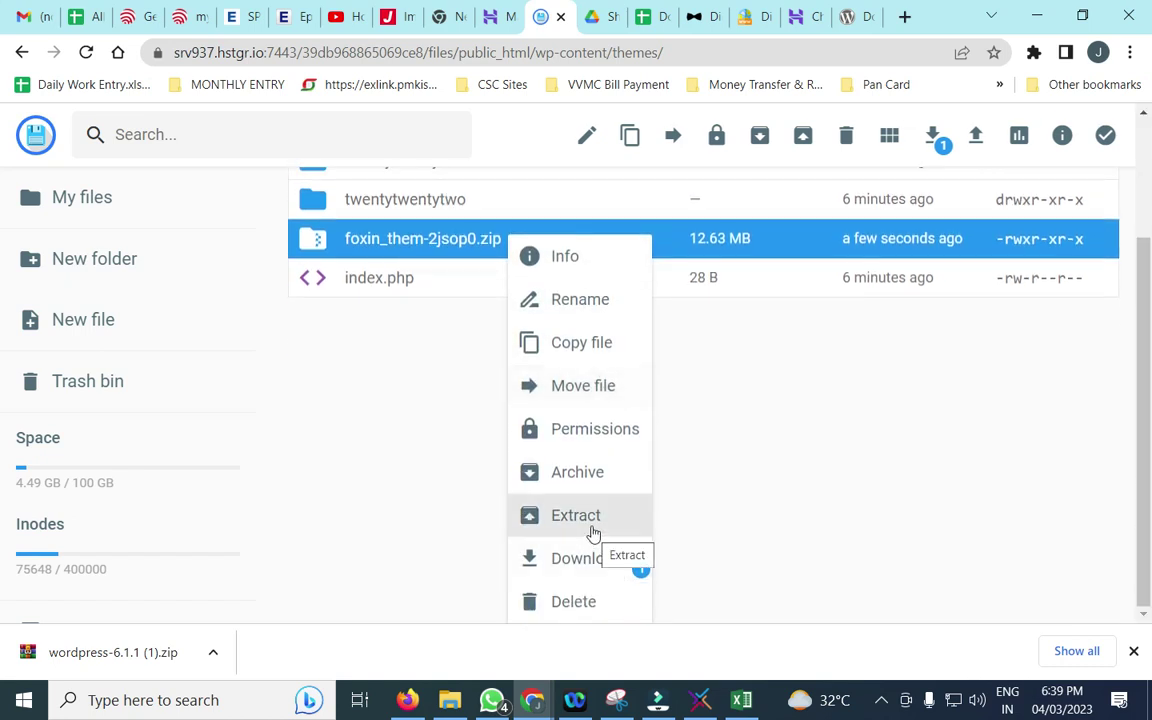
pyautogui.click(594, 533)
pyautogui.click(523, 268)
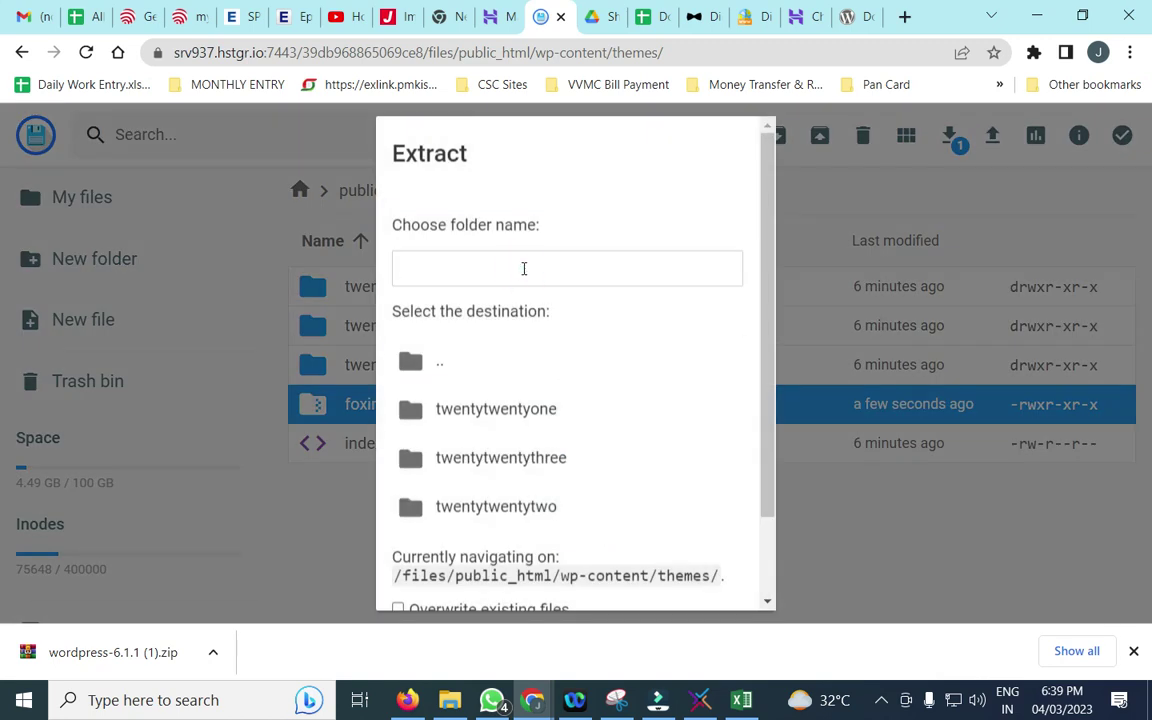
pyautogui.write('foxin')
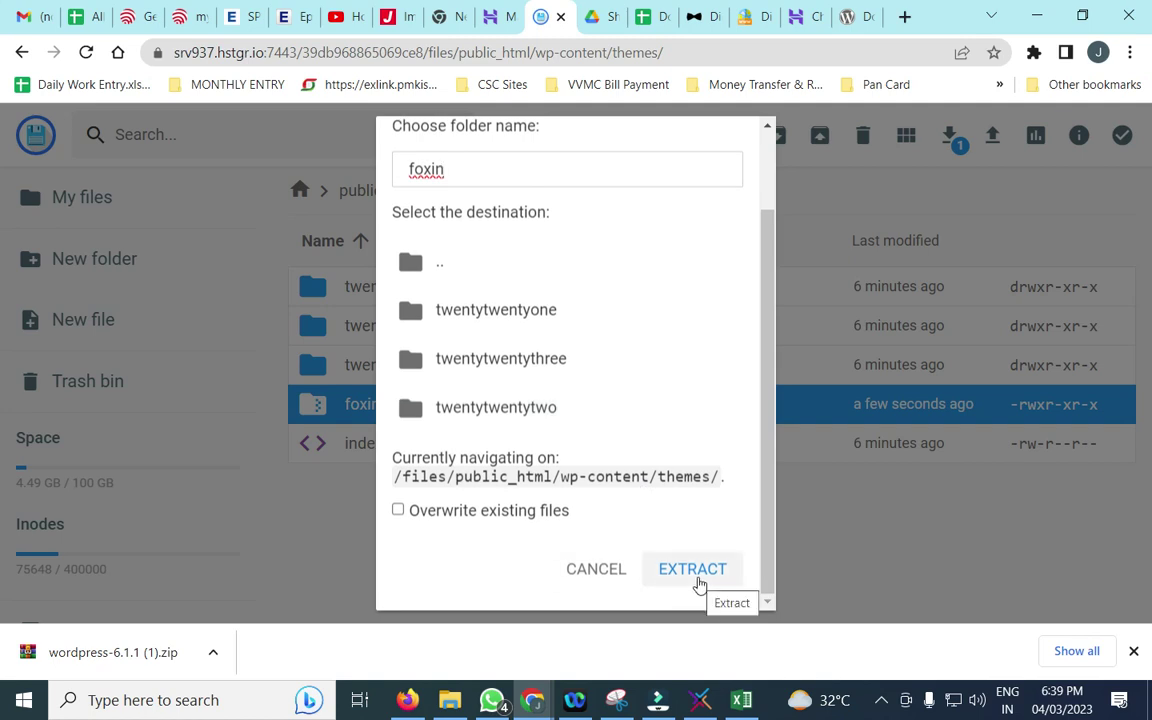
pyautogui.click(697, 580)
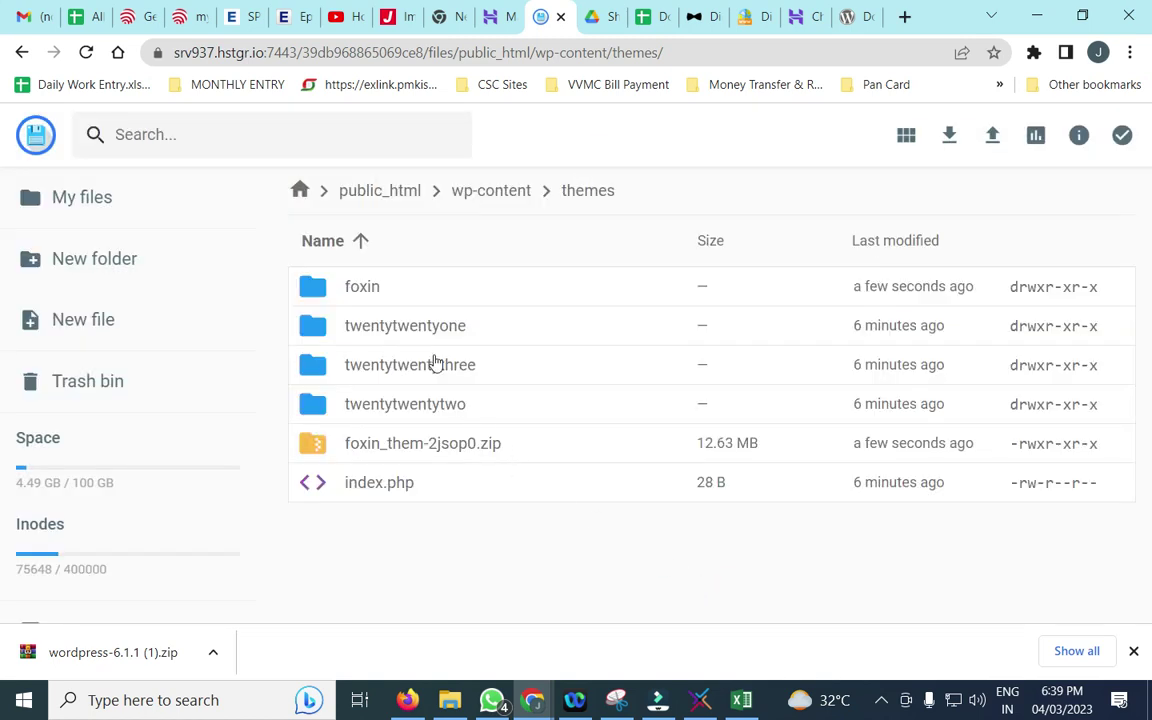
# Step: Inside the foxin folder, extract foxin_theme.zip into a new foxinq folder and open it
pyautogui.doubleClick(424, 290)
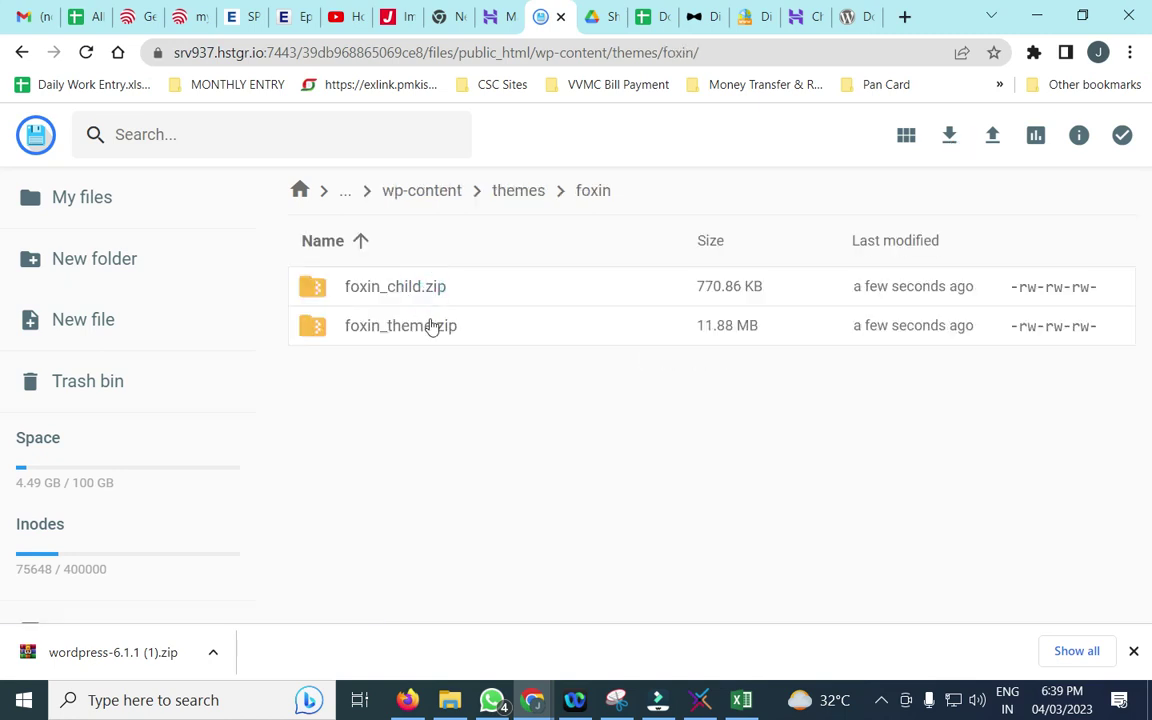
pyautogui.click(430, 328)
pyautogui.rightClick(436, 331)
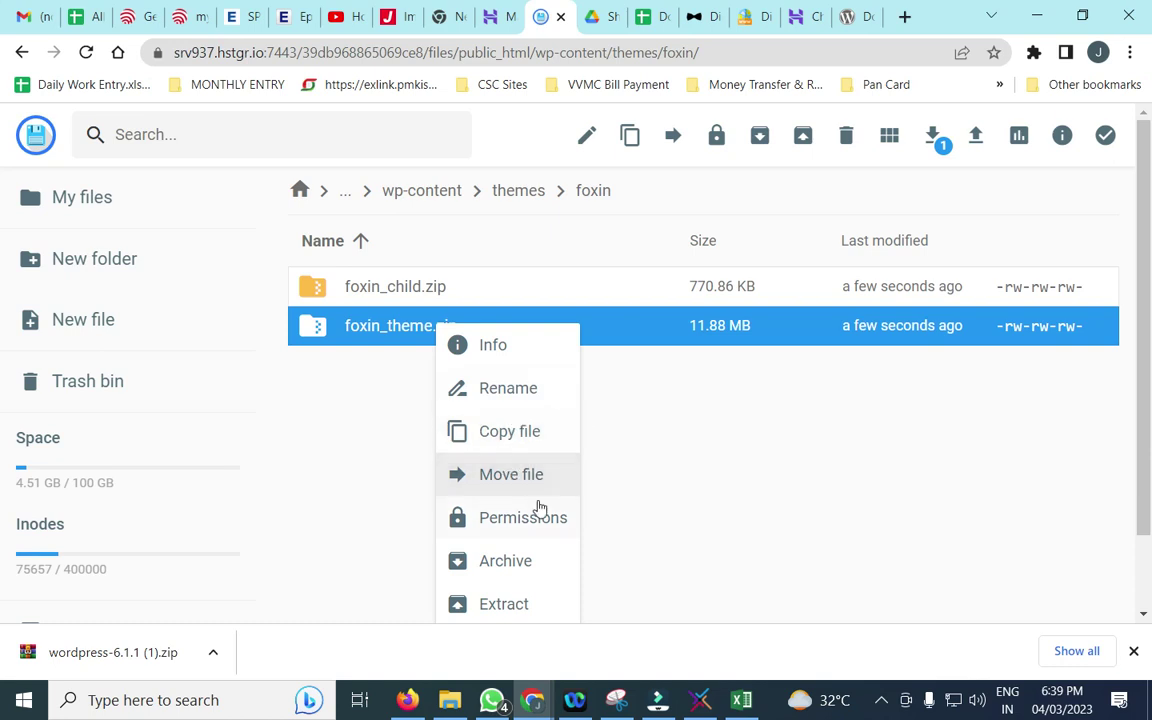
pyautogui.click(507, 604)
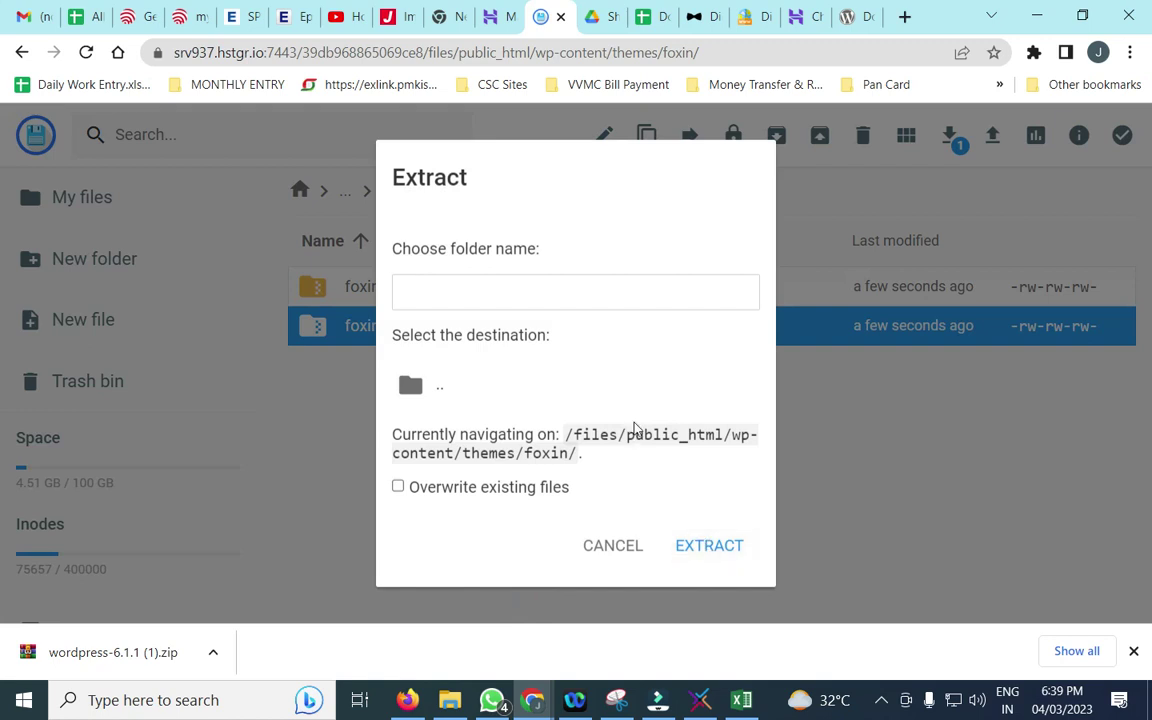
pyautogui.click(681, 284)
pyautogui.write('foxinq')
pyautogui.hotkey('ctrl', 'a')
pyautogui.click(740, 568)
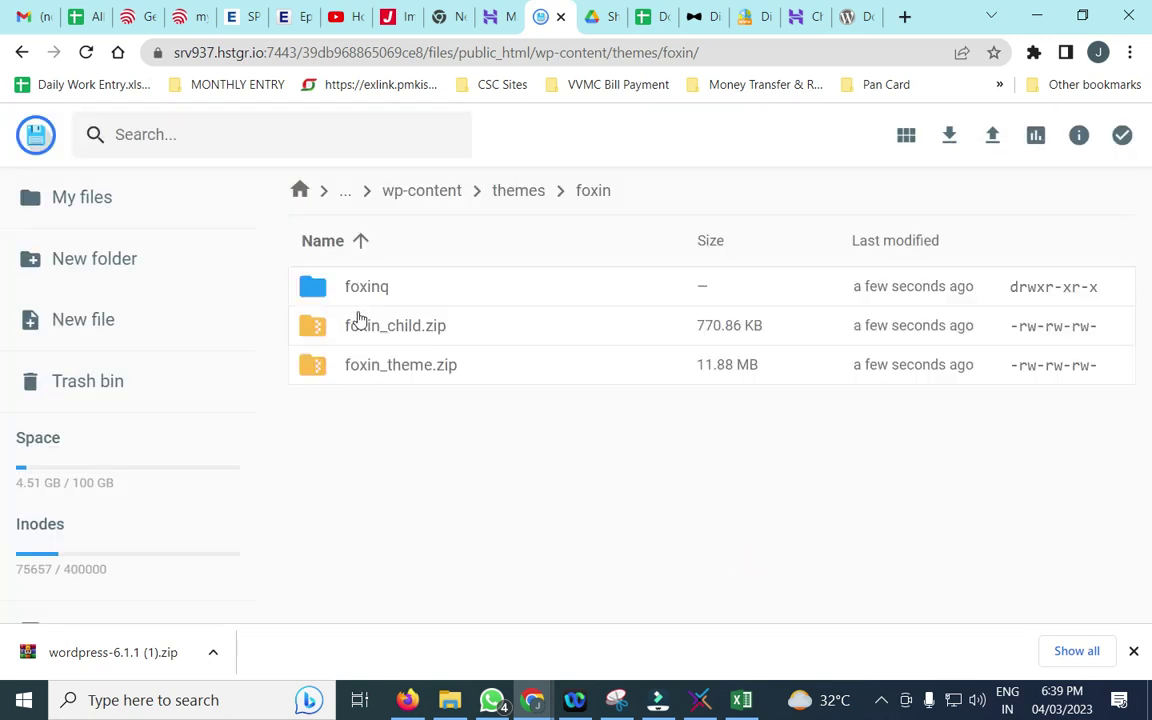
pyautogui.doubleClick(365, 298)
# Step: Move the inner foxin folder from foxinq up into themes, replacing the existing foxin folder
pyautogui.doubleClick(381, 300)
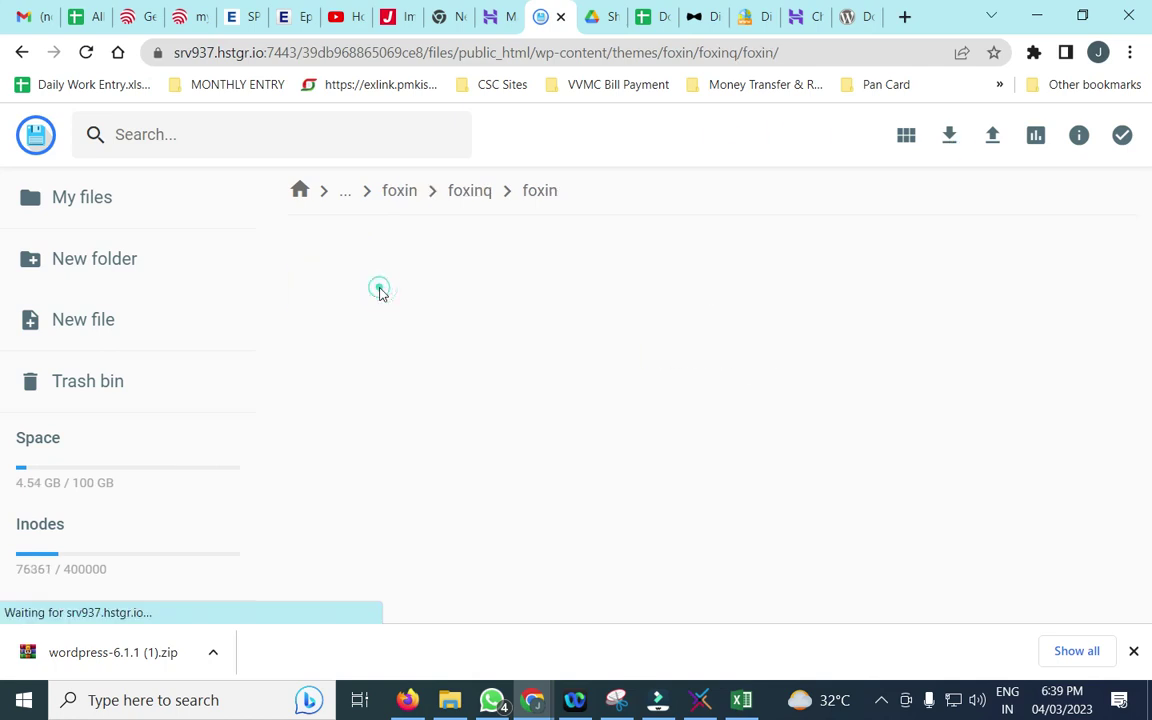
pyautogui.click(474, 190)
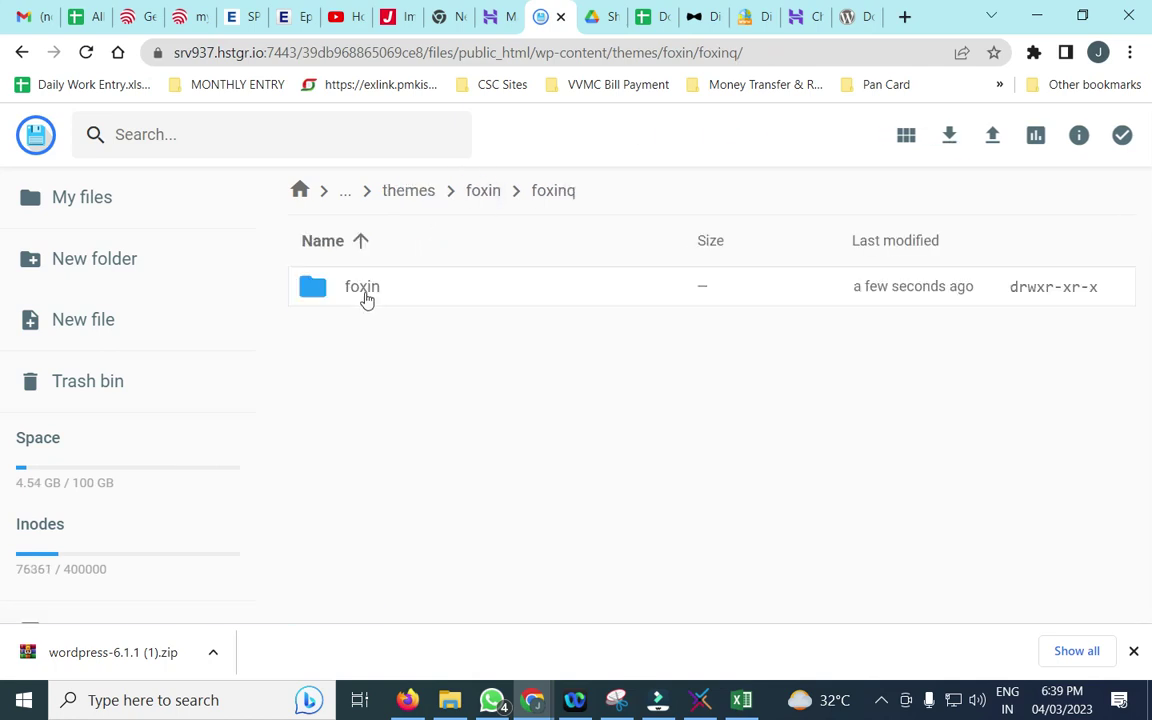
pyautogui.click(370, 297)
pyautogui.click(733, 138)
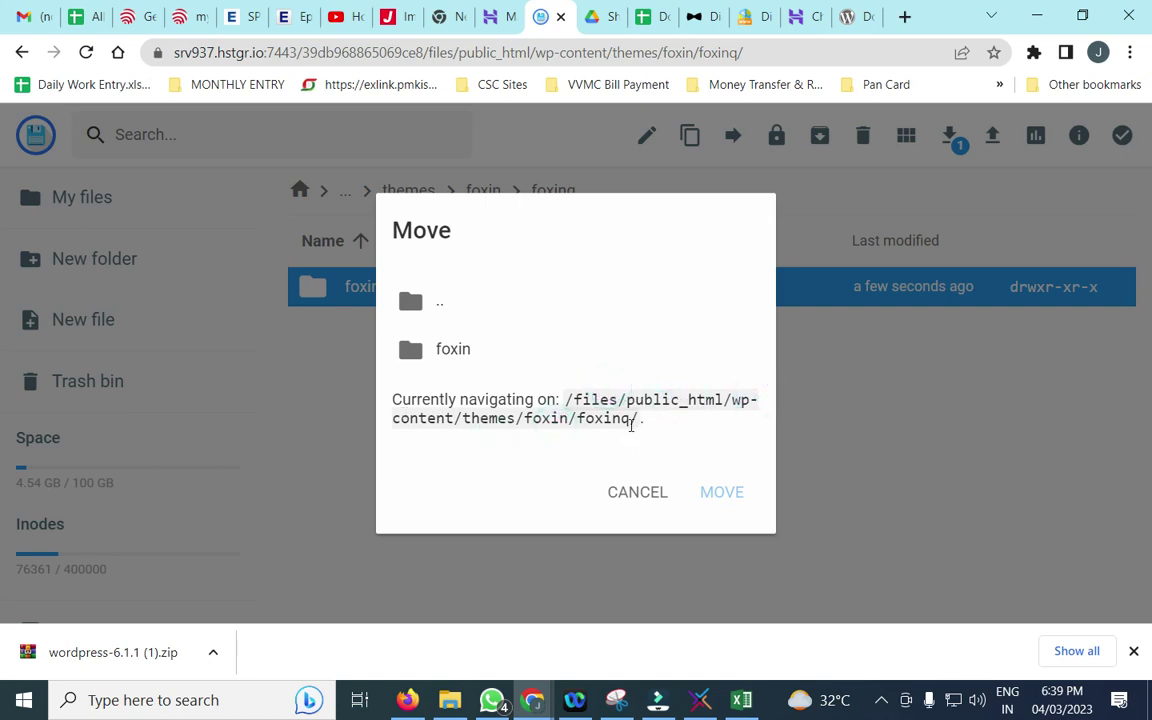
pyautogui.doubleClick(478, 315)
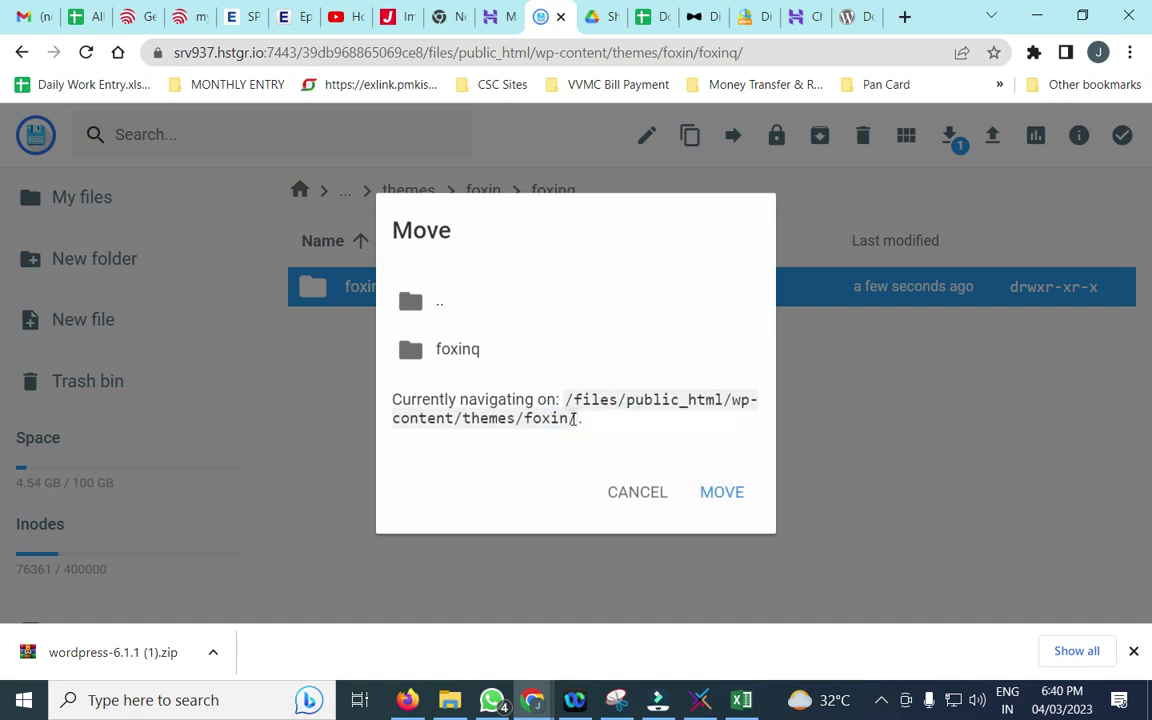
pyautogui.doubleClick(570, 418)
pyautogui.doubleClick(509, 303)
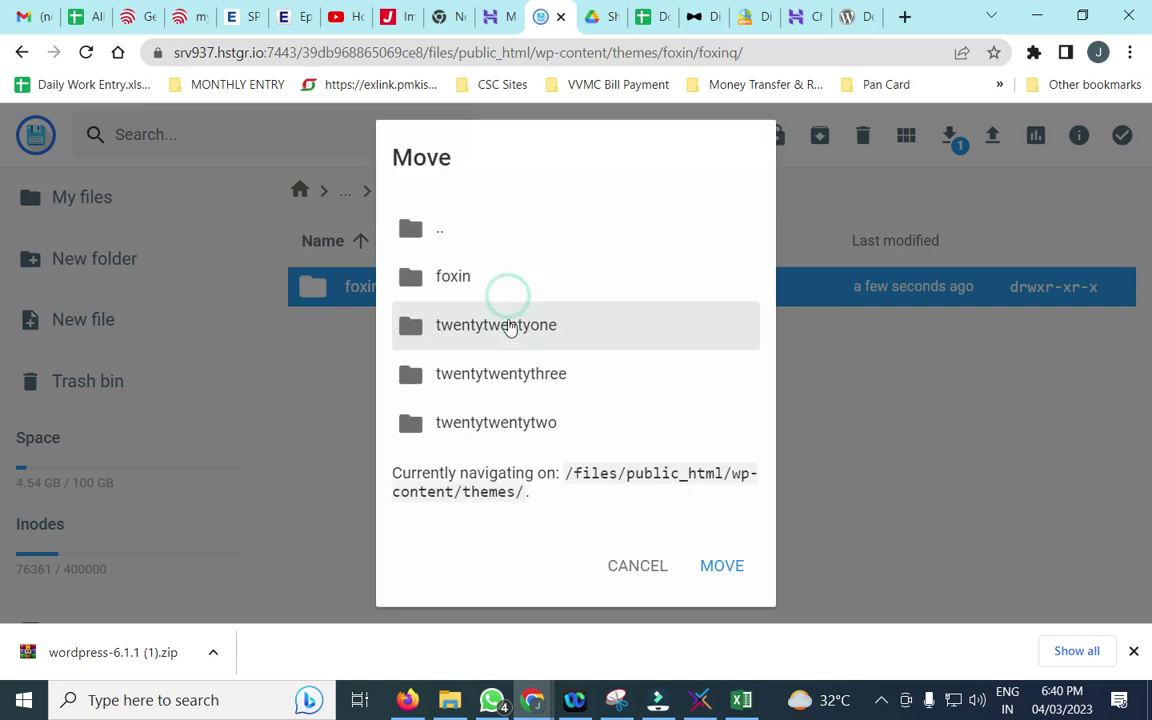
pyautogui.moveTo(518, 510); pyautogui.dragTo(475, 508)
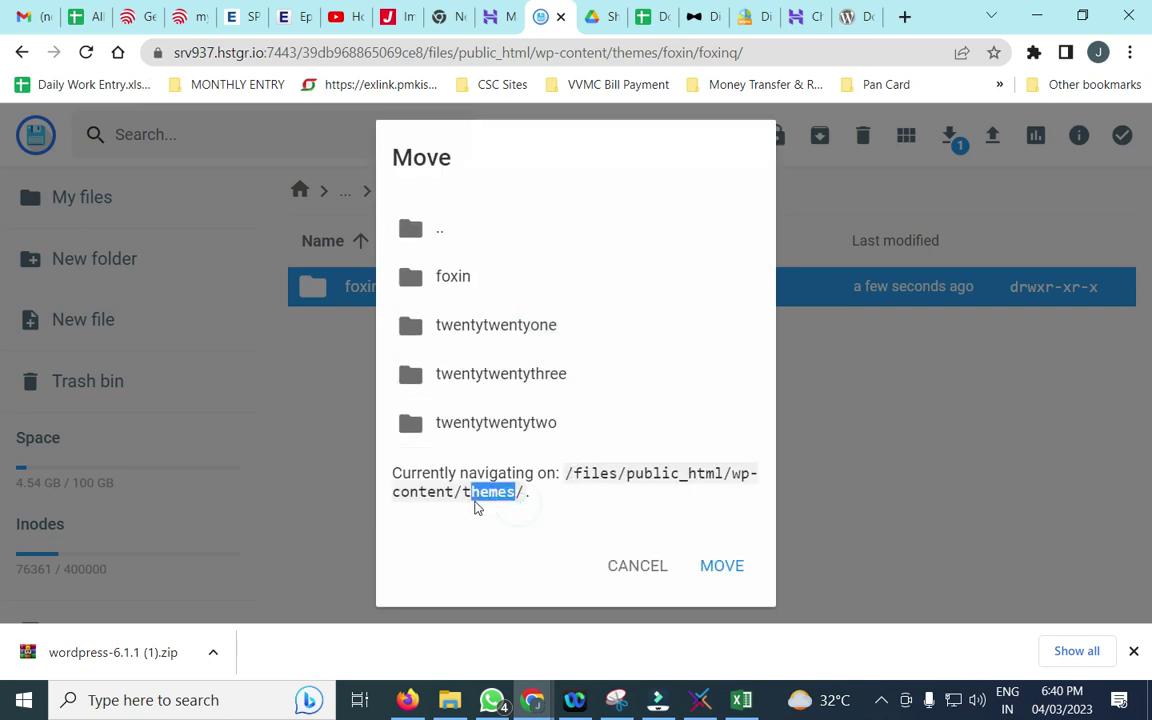
pyautogui.click(733, 566)
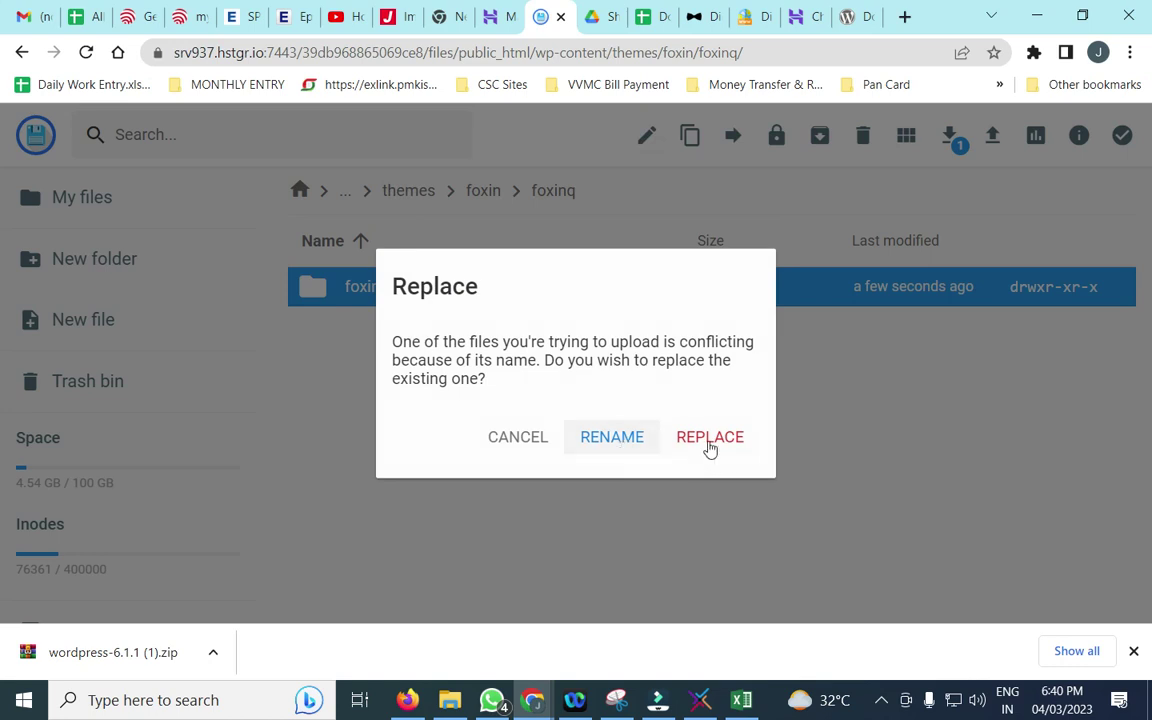
pyautogui.click(720, 446)
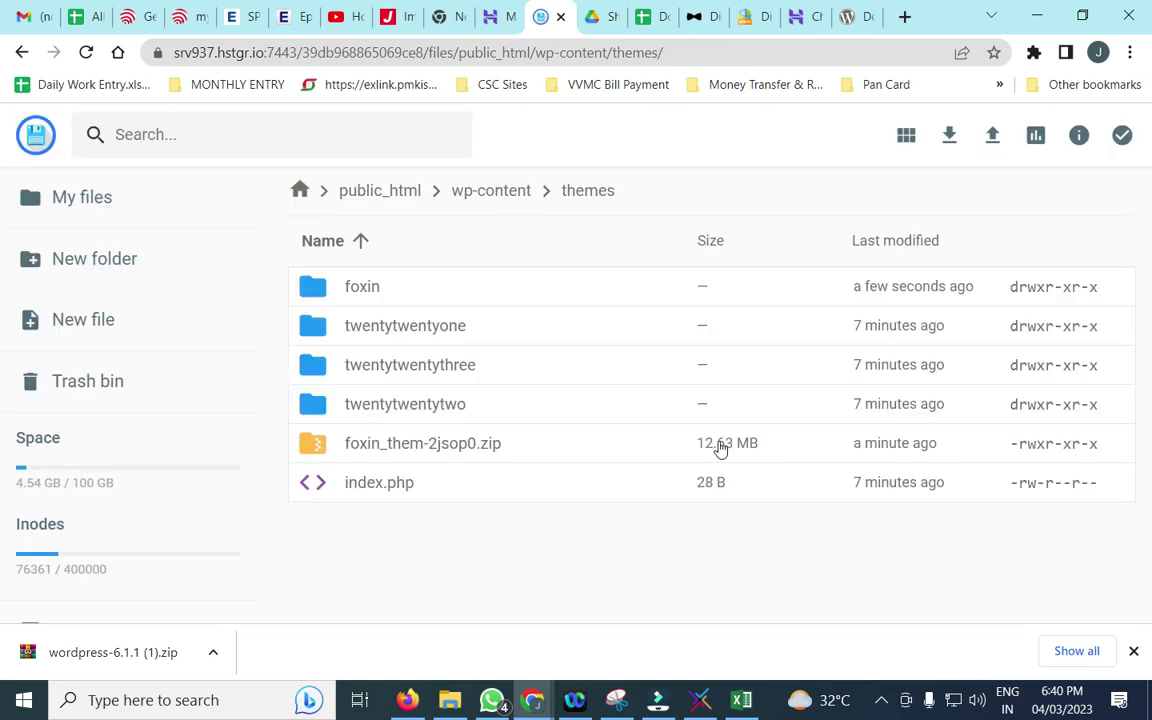
# Step: Rename the outer foxin folder in themes to fff
pyautogui.doubleClick(362, 287)
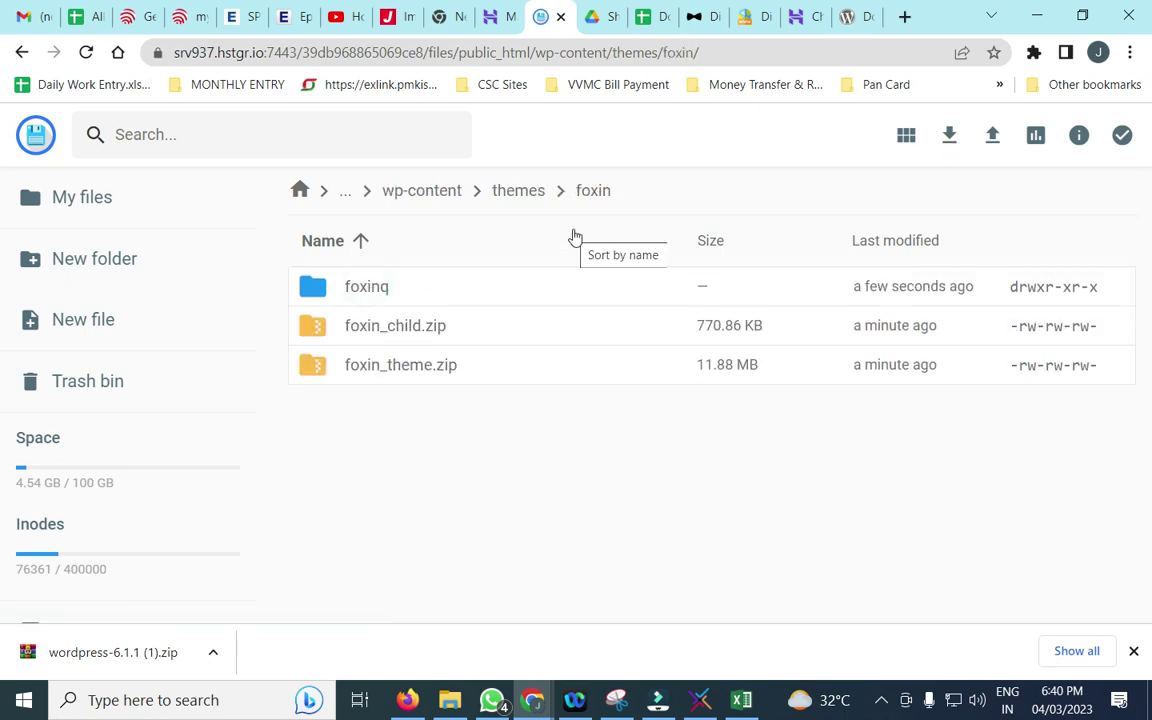
pyautogui.doubleClick(414, 287)
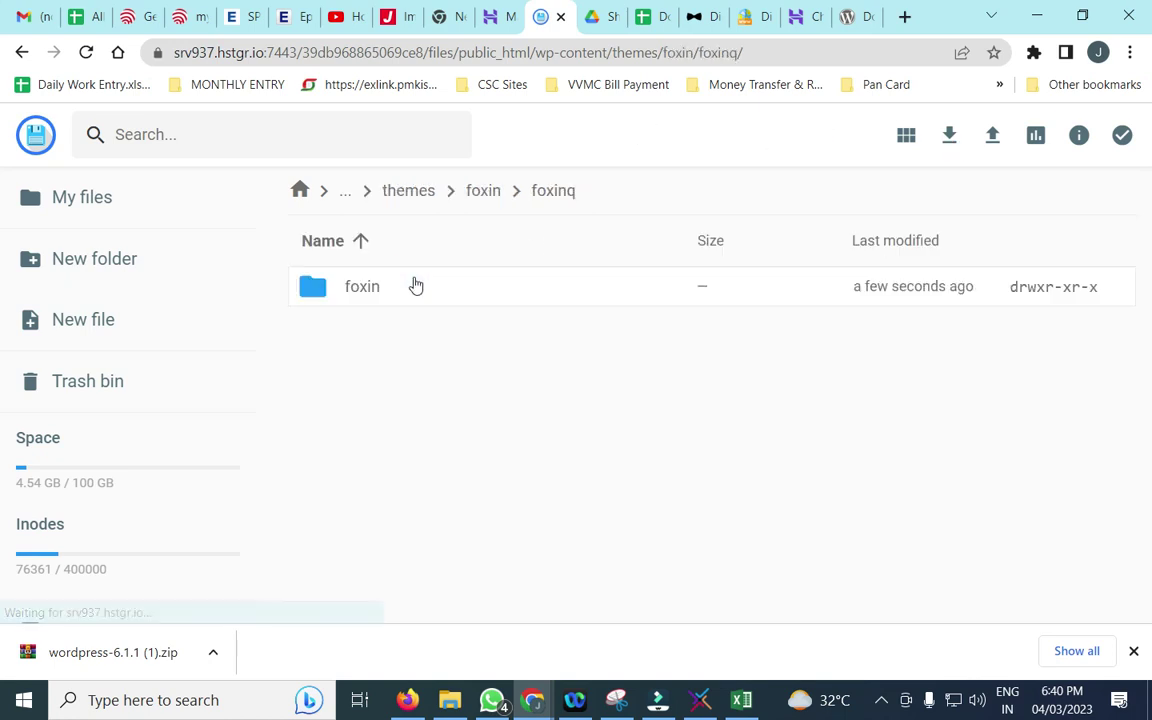
pyautogui.doubleClick(416, 287)
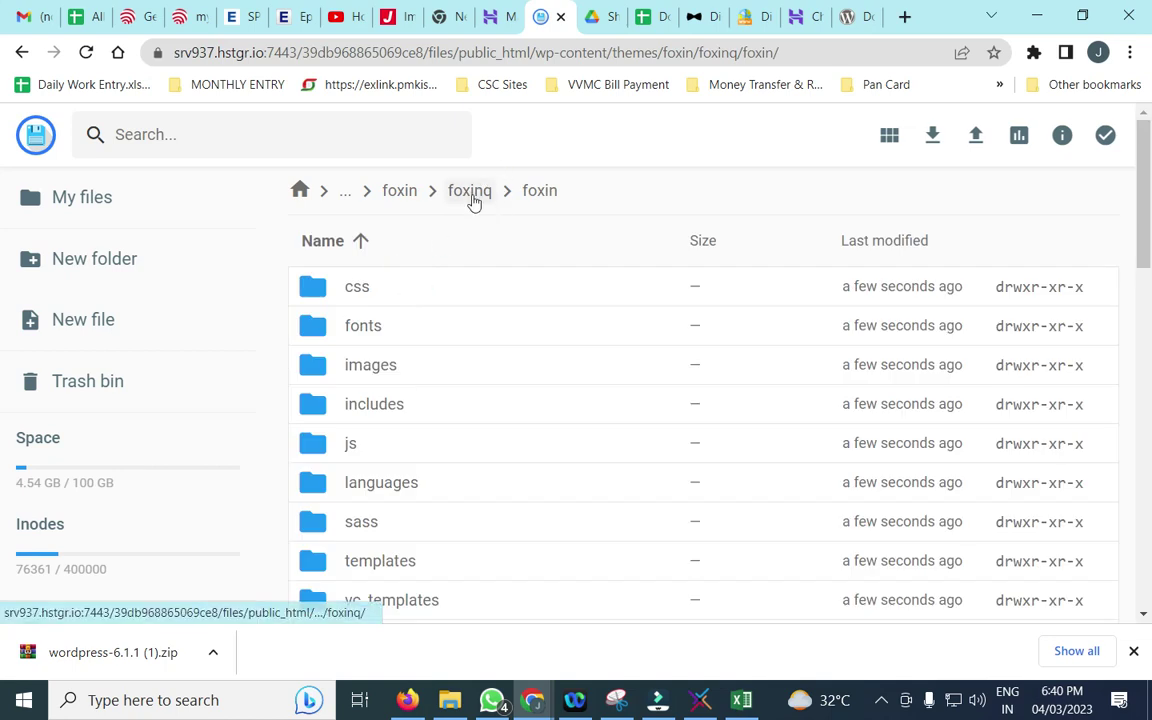
pyautogui.click(396, 196)
pyautogui.click(395, 292)
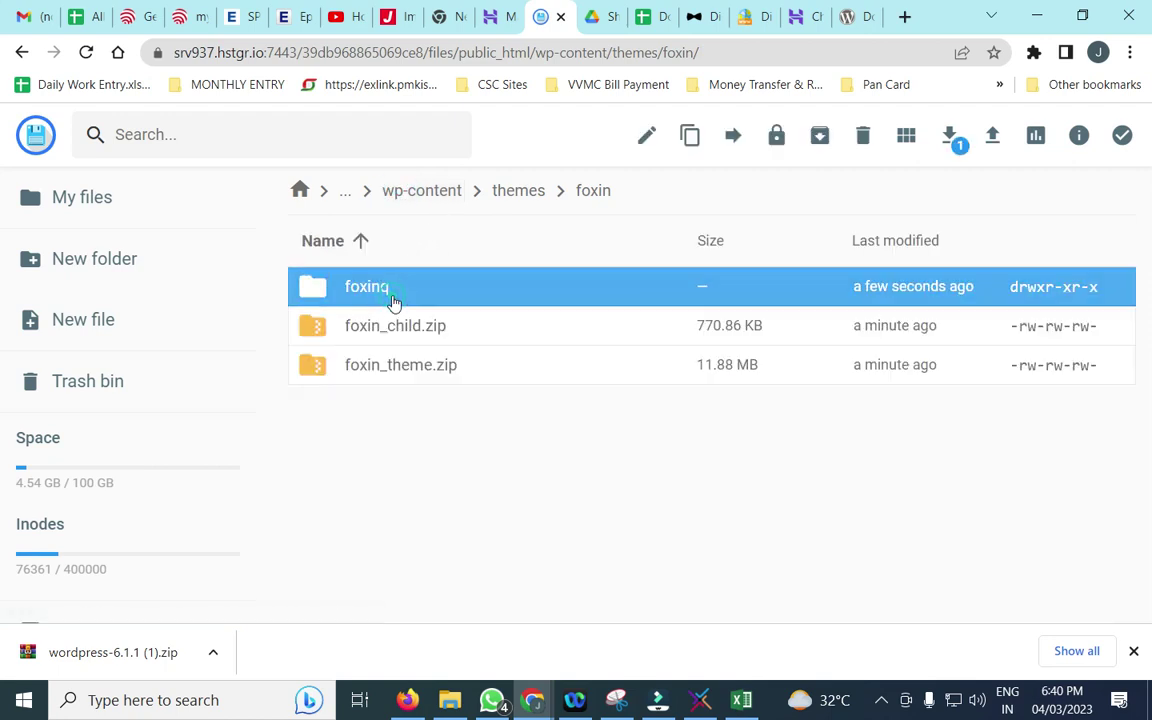
pyautogui.click(505, 192)
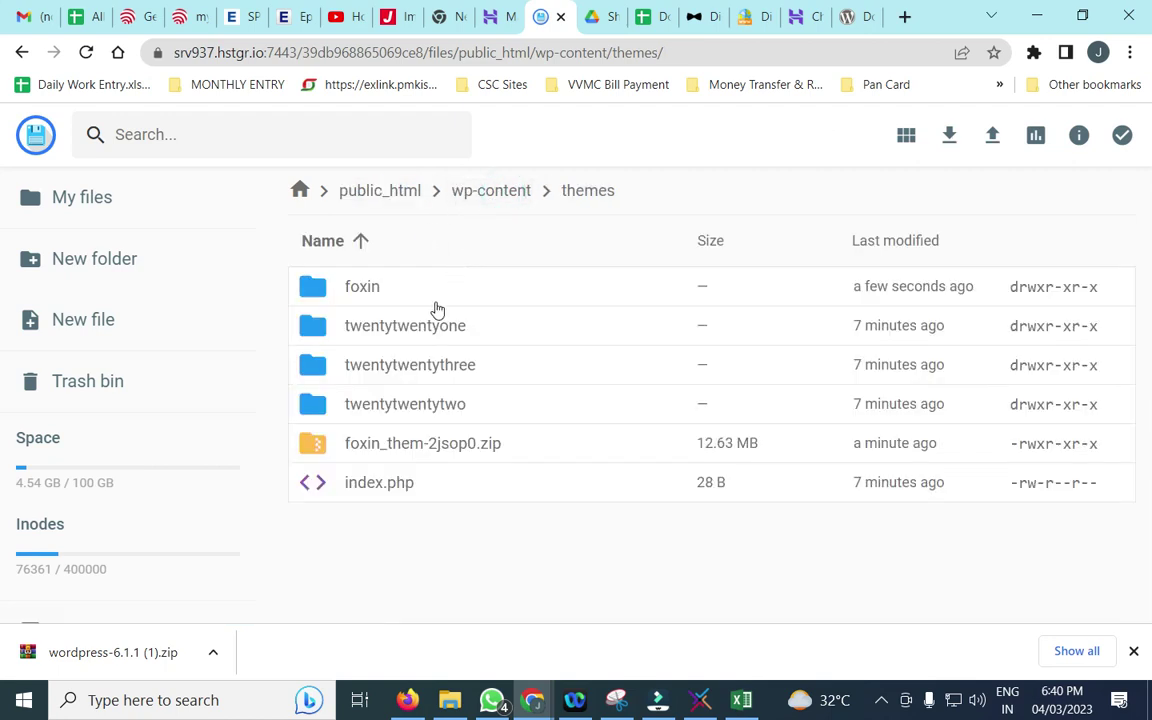
pyautogui.rightClick(411, 293)
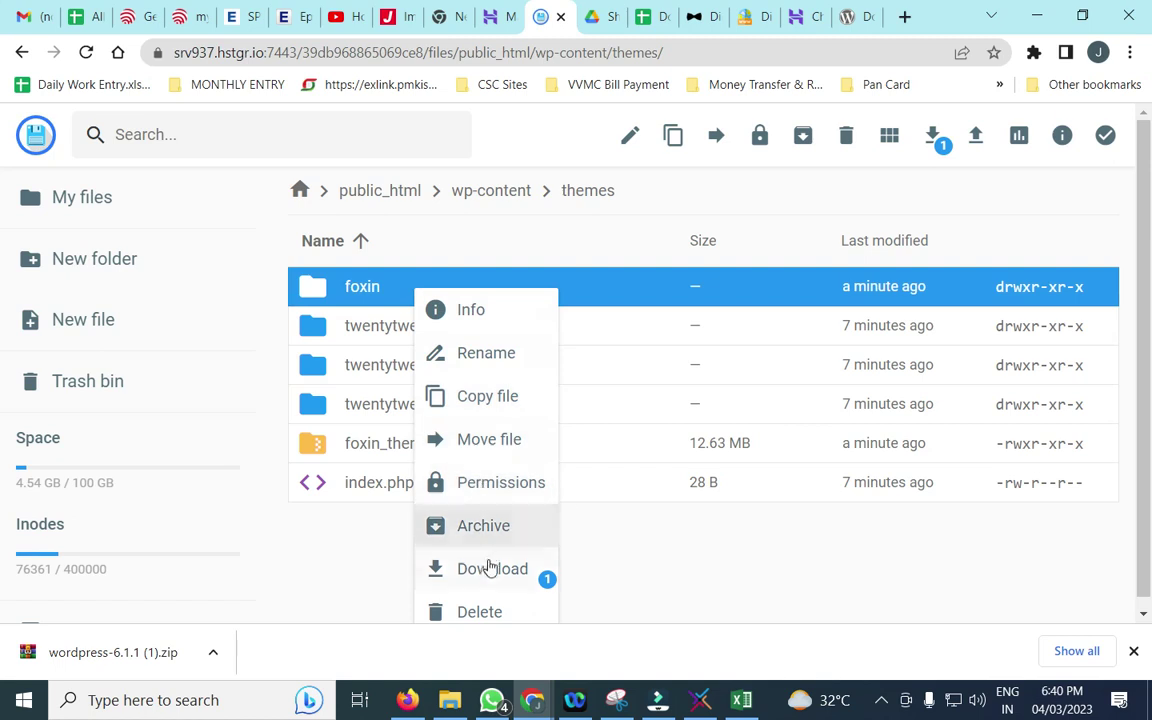
pyautogui.click(494, 355)
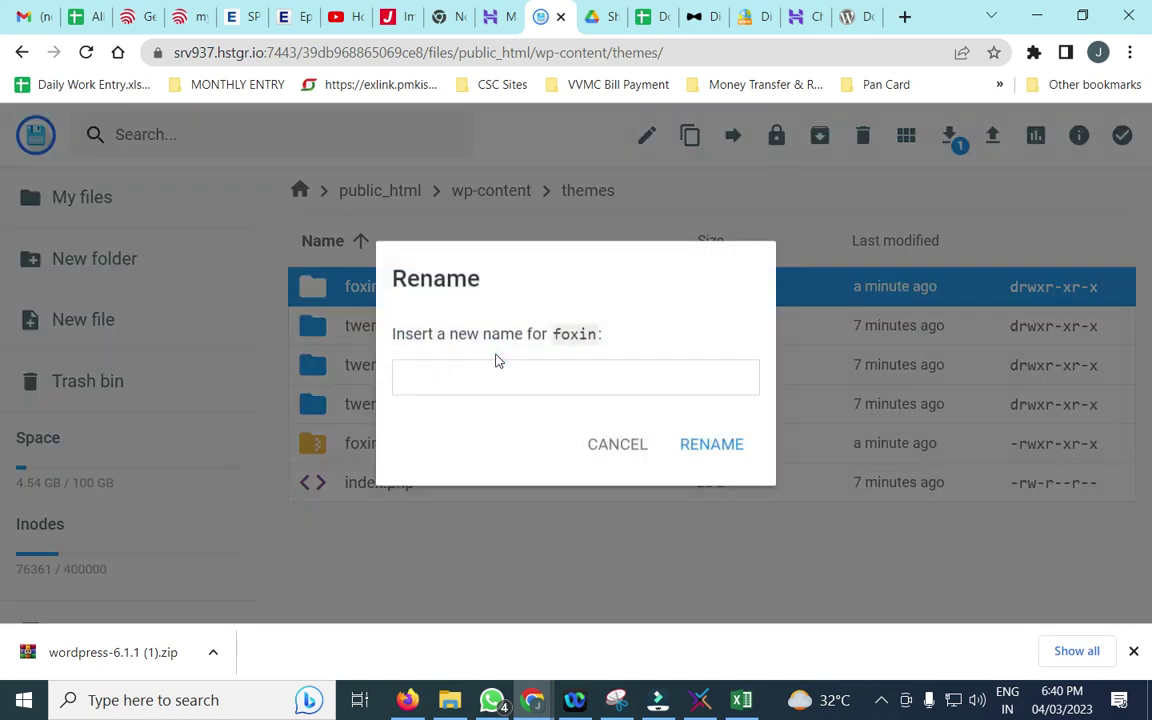
pyautogui.click(726, 454)
# Step: Move the inner foxin folder from fff/foxinq directly into themes
pyautogui.doubleClick(375, 298)
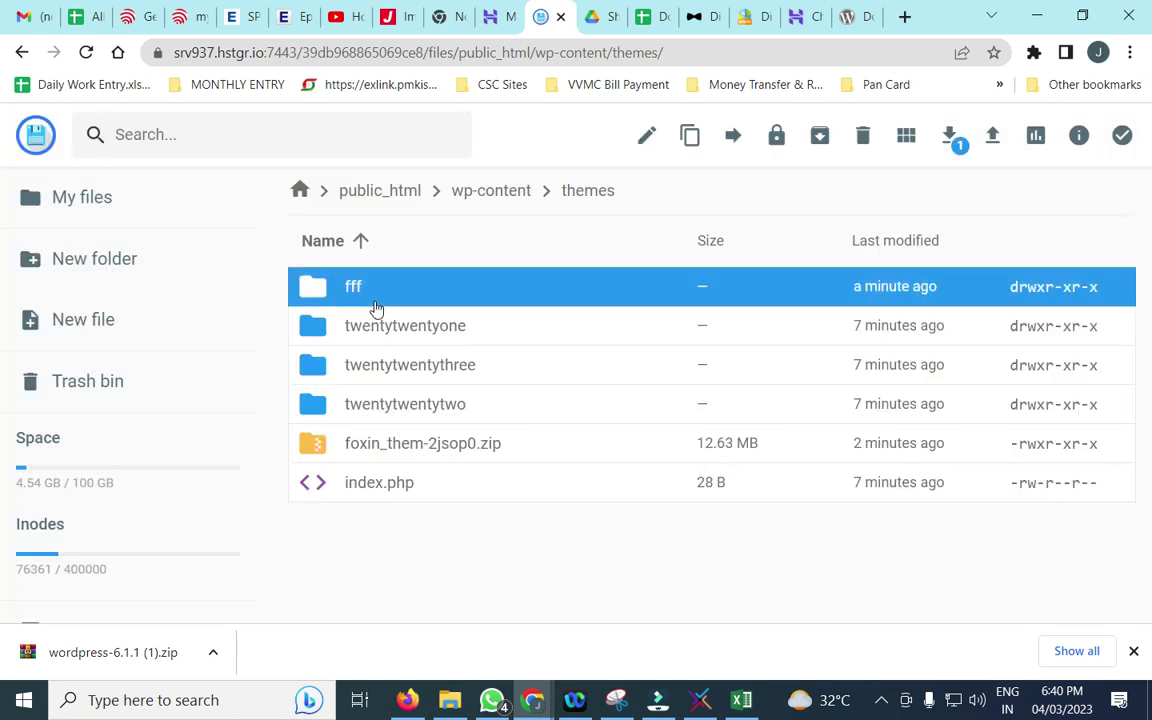
pyautogui.doubleClick(388, 297)
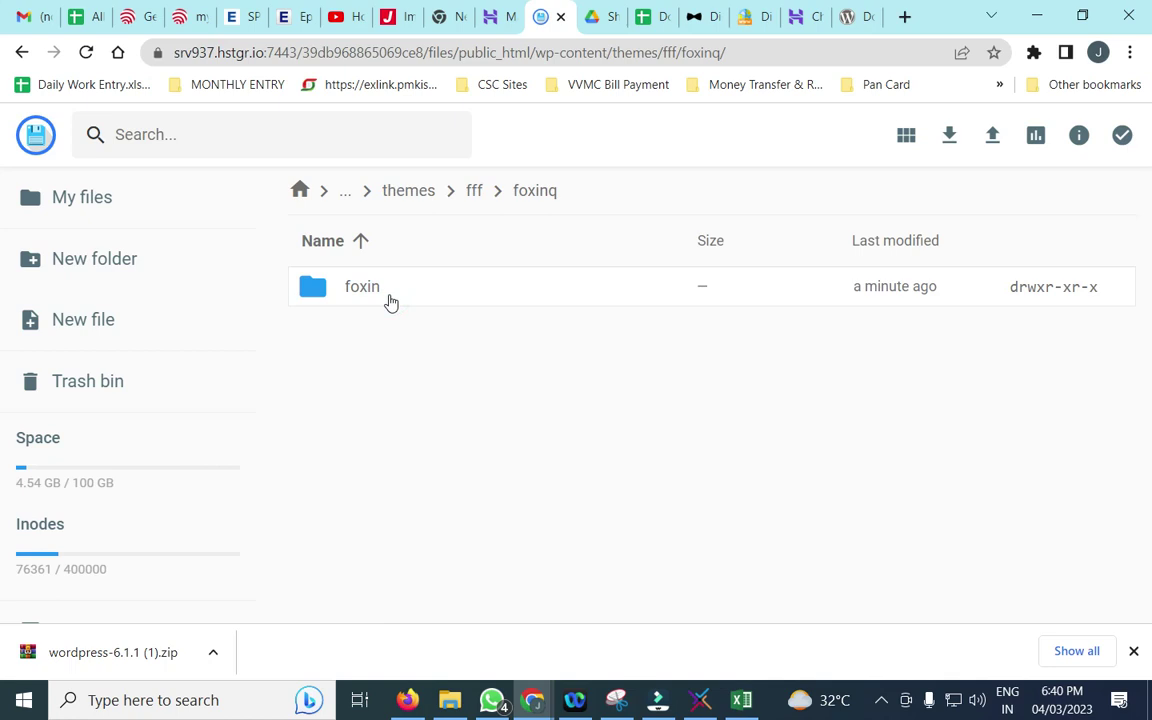
pyautogui.click(389, 298)
pyautogui.click(736, 135)
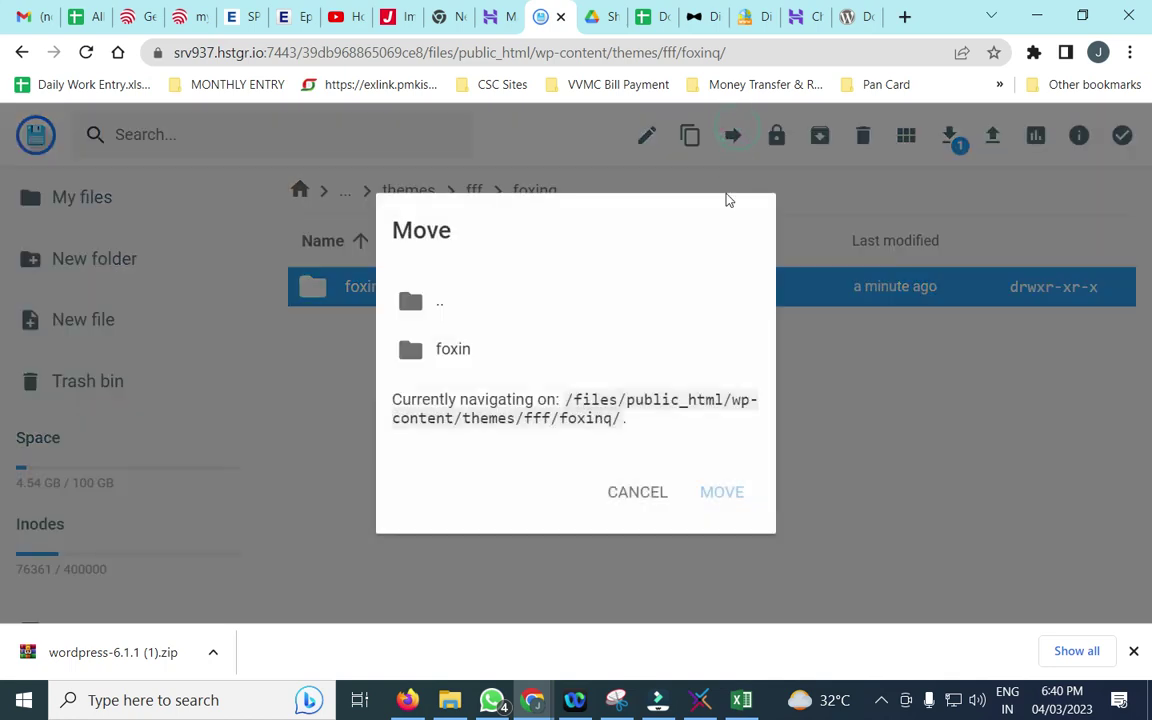
pyautogui.click(621, 300)
pyautogui.click(620, 301)
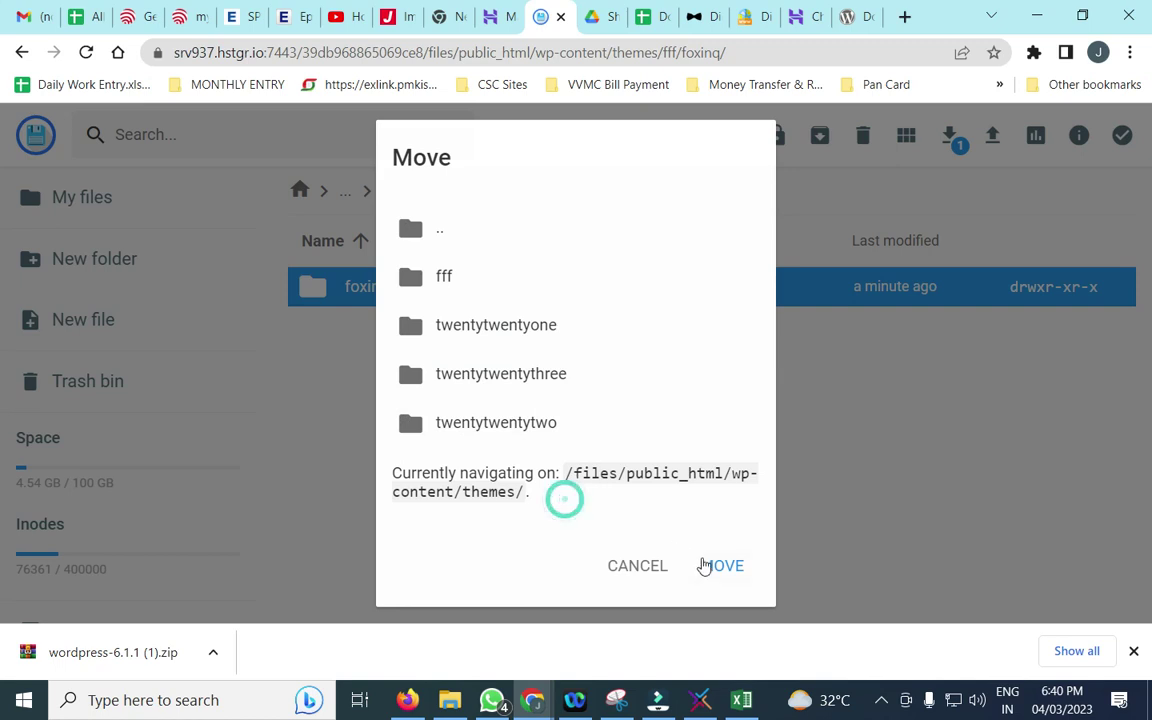
pyautogui.click(755, 575)
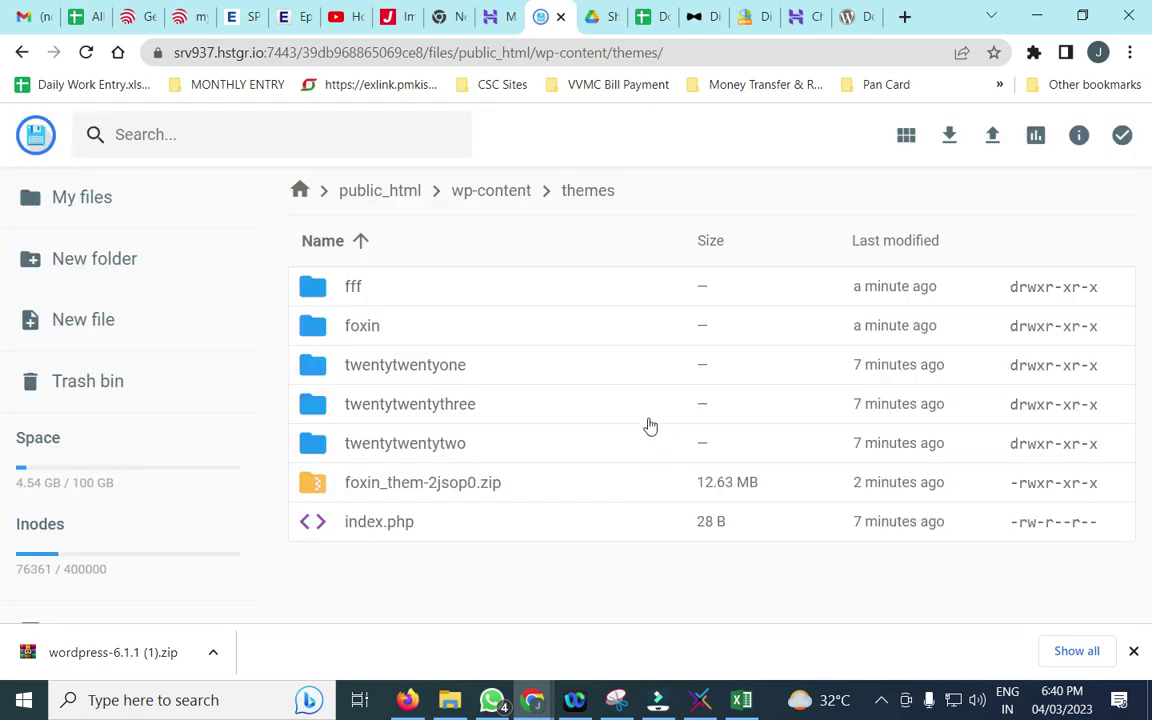
# Step: In the fff folder, extract foxin_child.zip into a new child folder
pyautogui.doubleClick(432, 328)
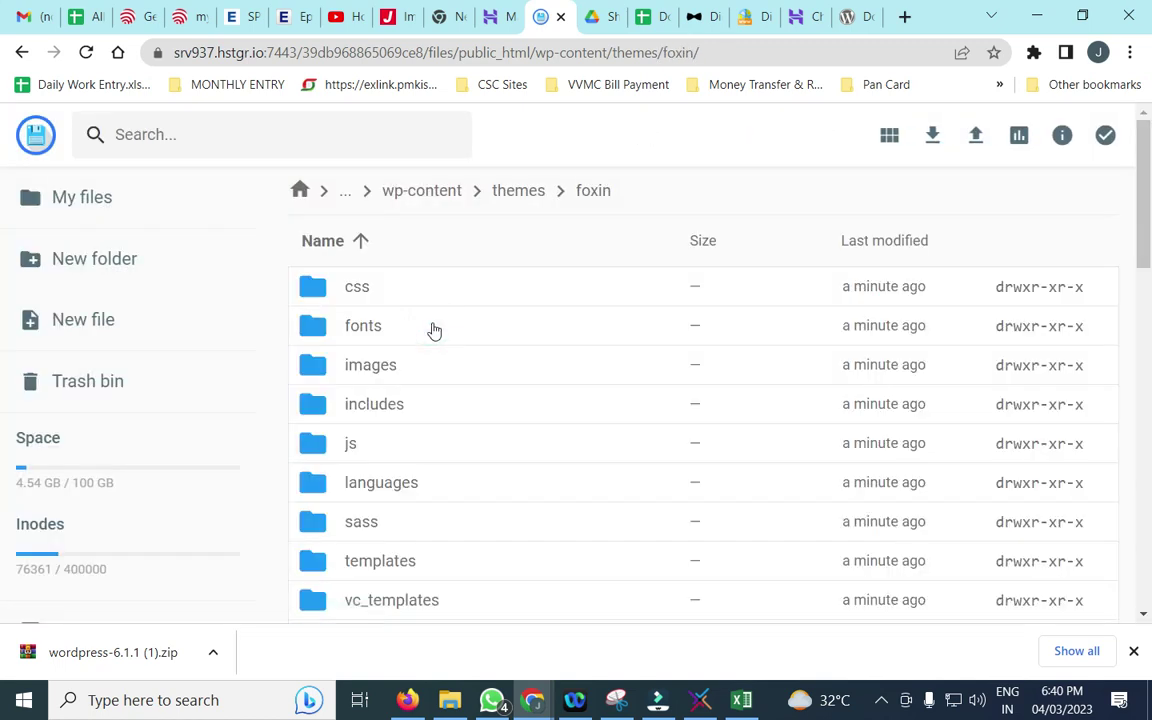
pyautogui.click(518, 186)
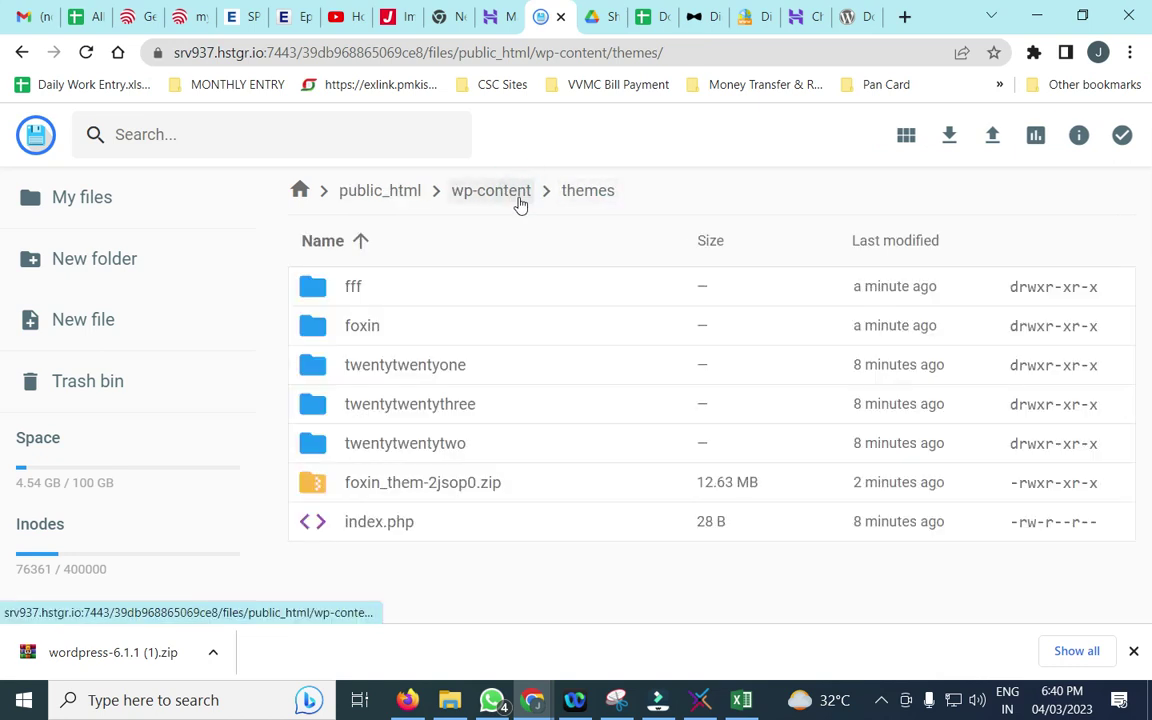
pyautogui.doubleClick(442, 290)
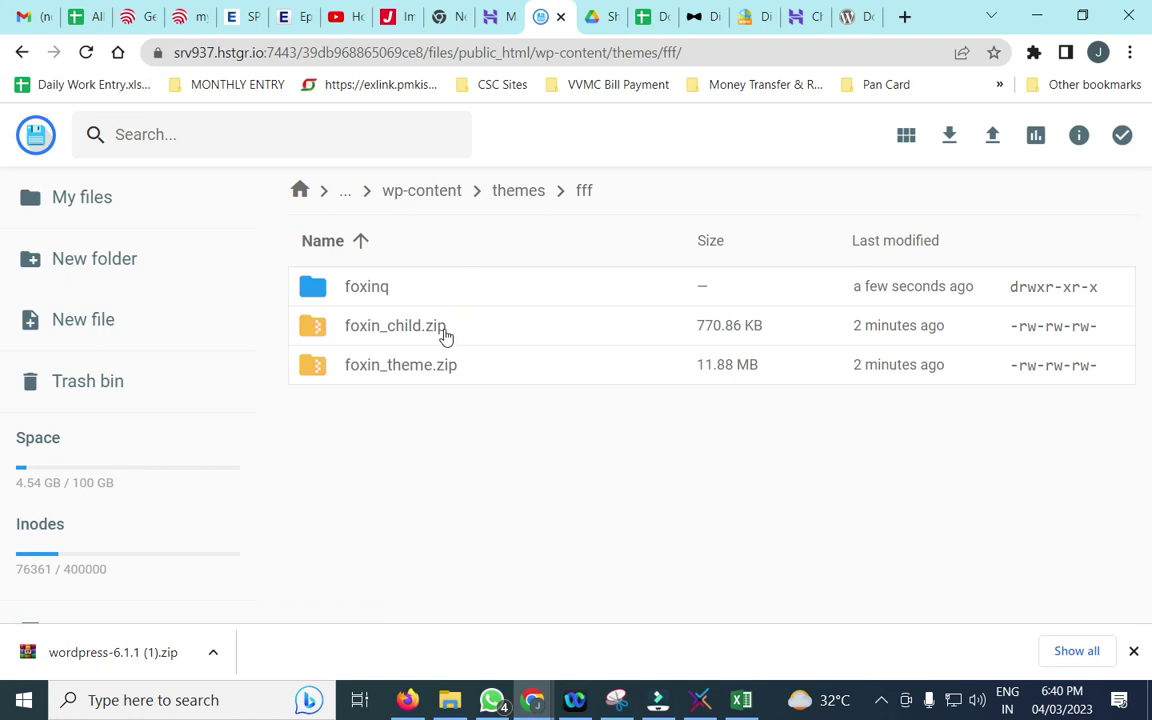
pyautogui.click(445, 335)
pyautogui.rightClick(446, 334)
pyautogui.scroll(-1, 527, 540)
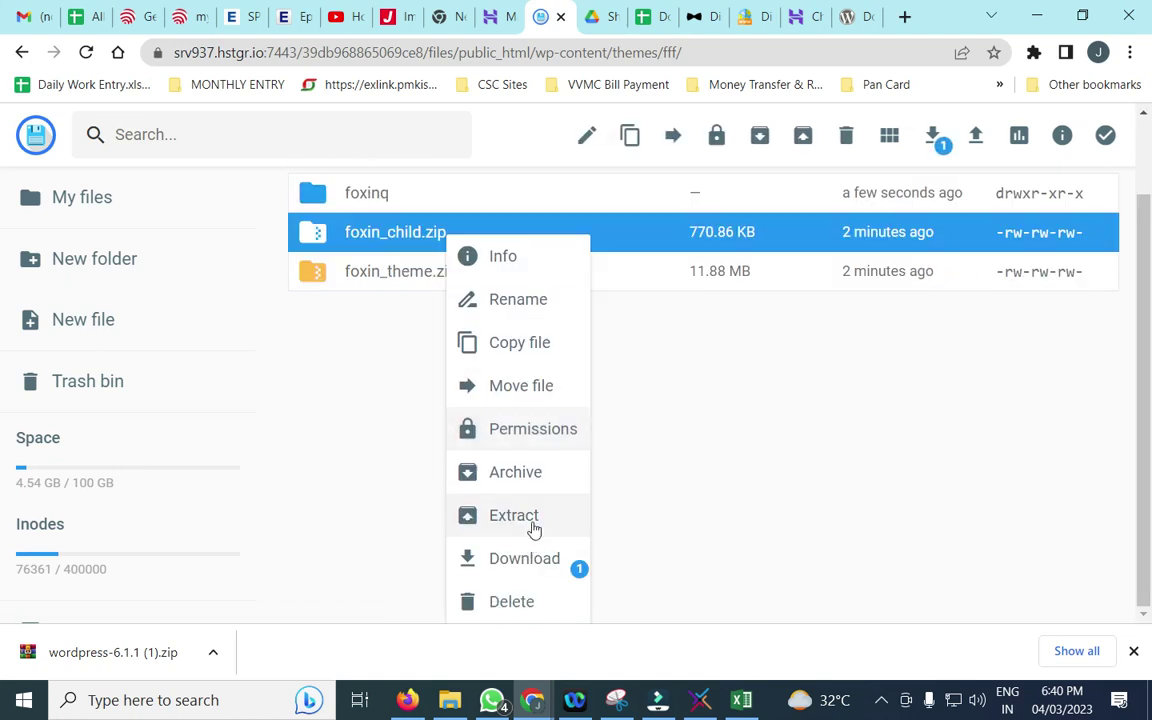
pyautogui.click(533, 524)
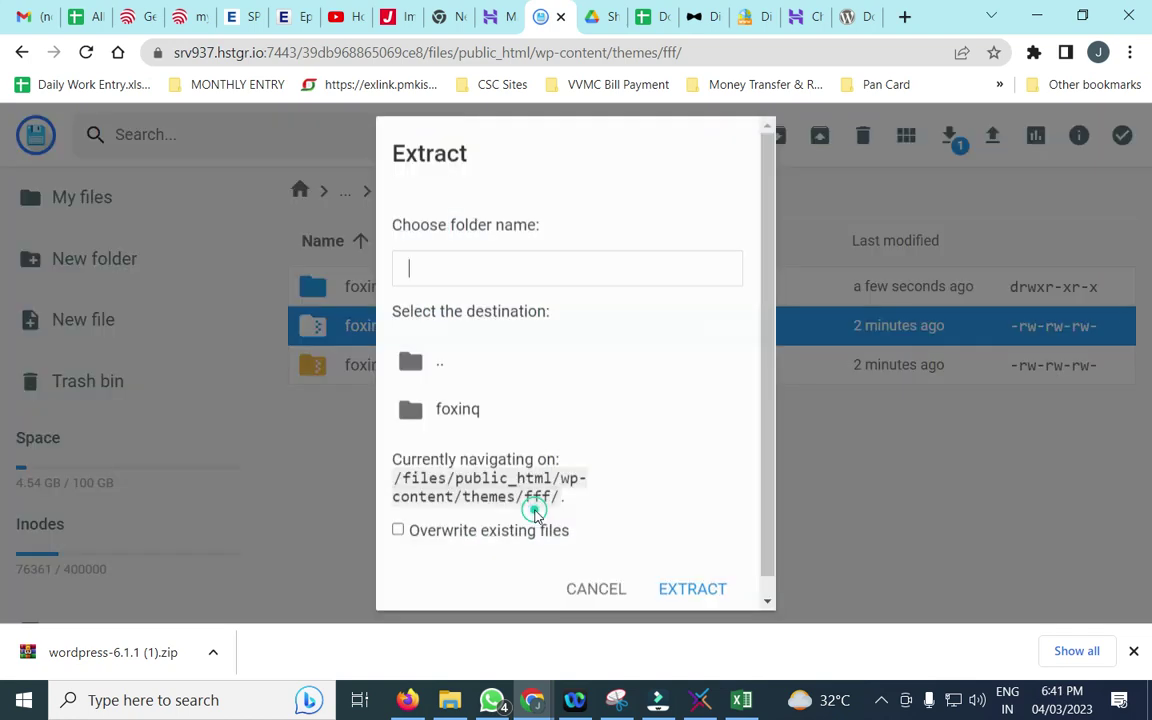
pyautogui.click(570, 256)
pyautogui.write('child')
pyautogui.click(686, 590)
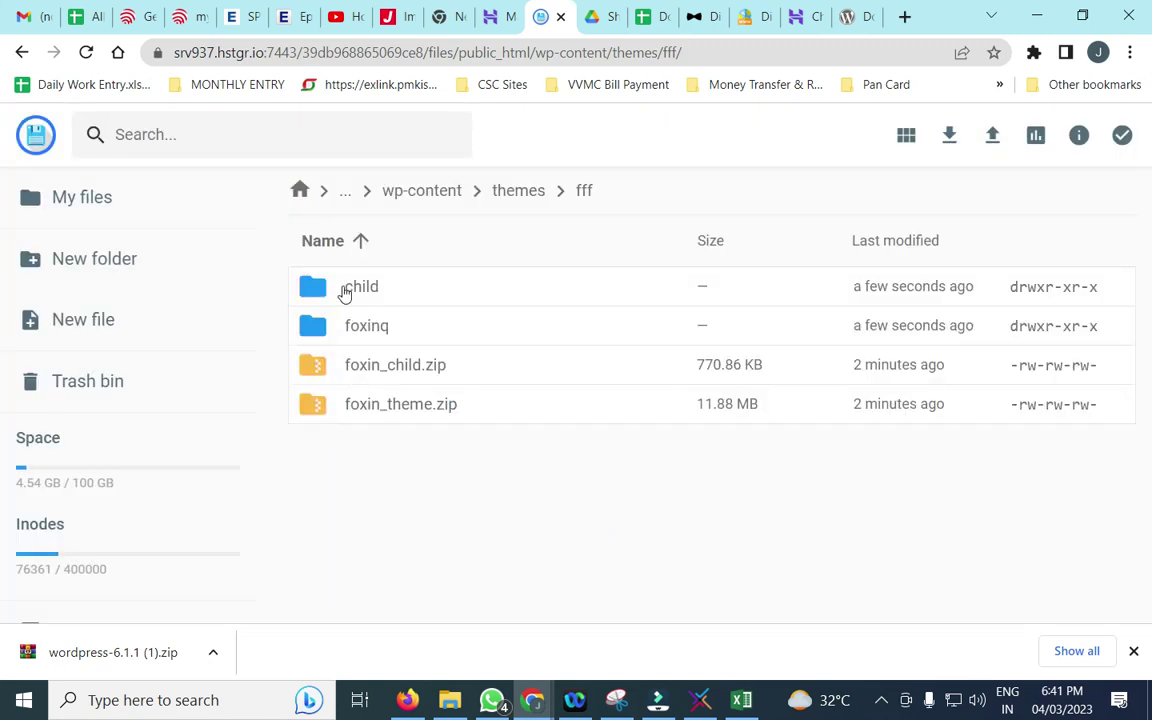
# Step: Move the foxin_child folder from fff/child up into themes
pyautogui.doubleClick(344, 290)
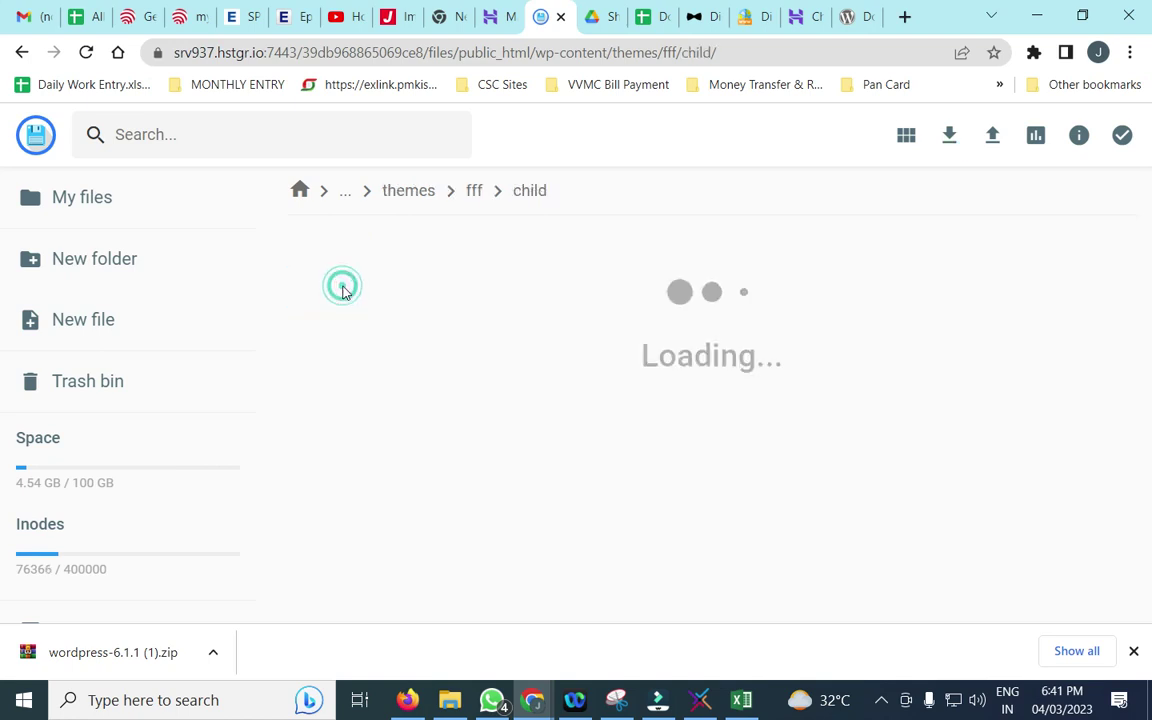
pyautogui.doubleClick(360, 298)
pyautogui.click(447, 196)
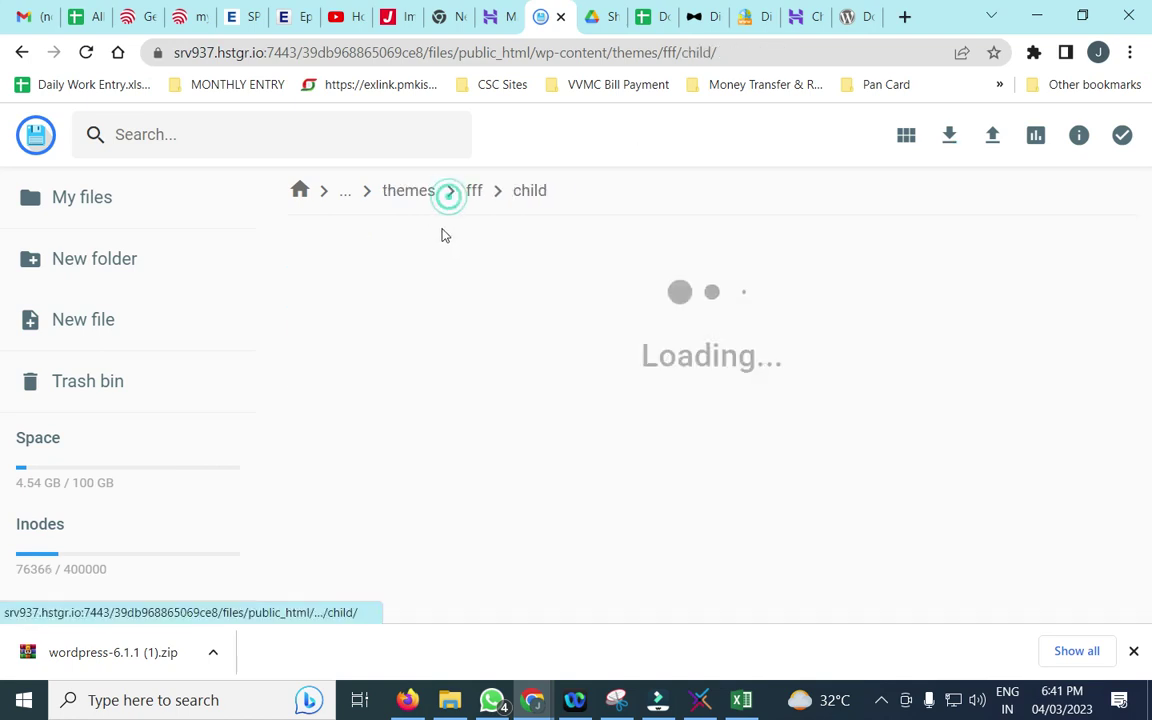
pyautogui.click(386, 285)
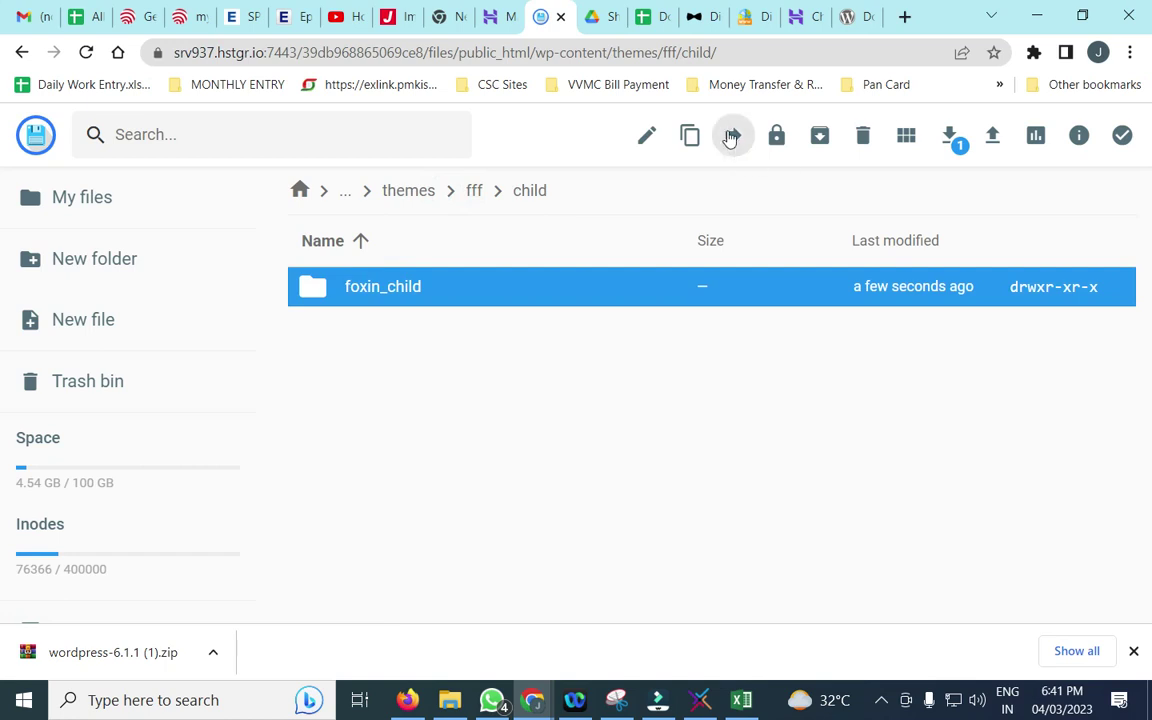
pyautogui.click(733, 135)
pyautogui.doubleClick(592, 307)
pyautogui.click(589, 298)
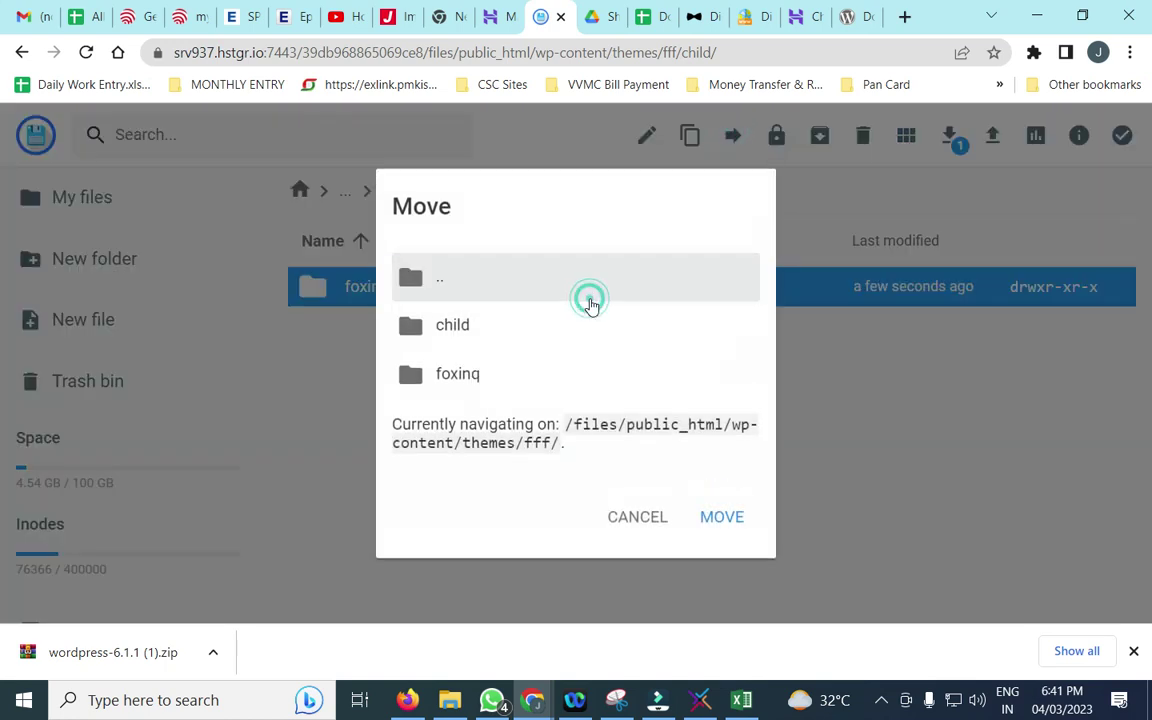
pyautogui.doubleClick(597, 276)
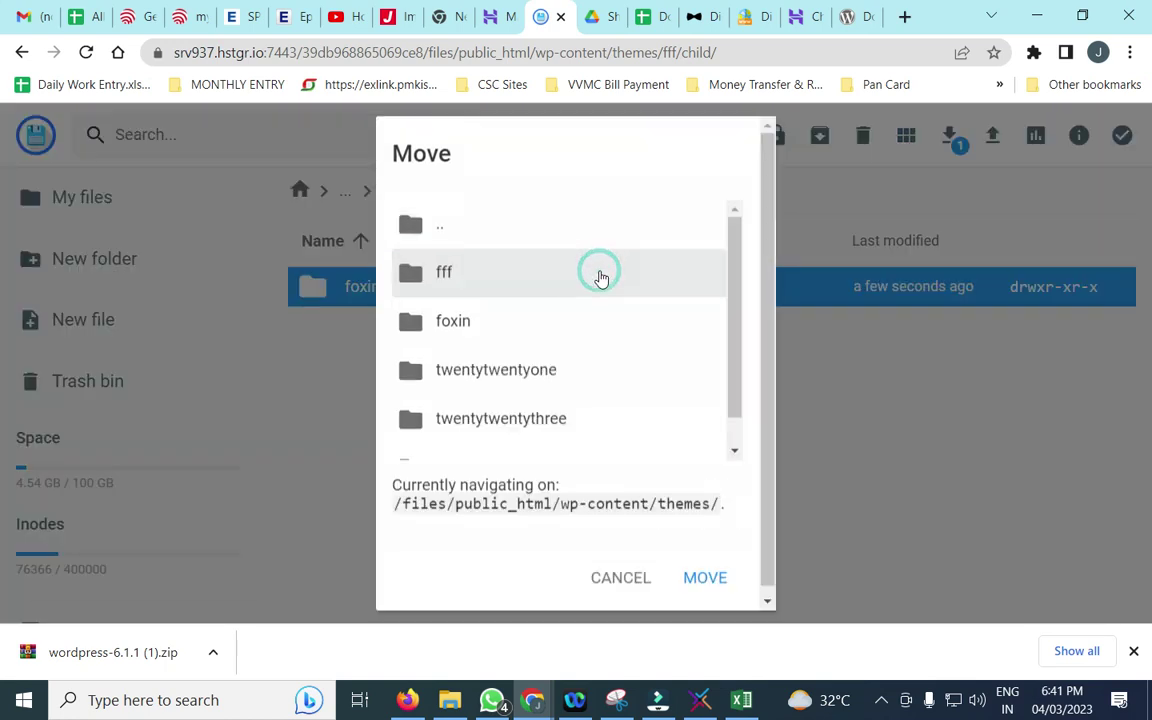
pyautogui.click(703, 579)
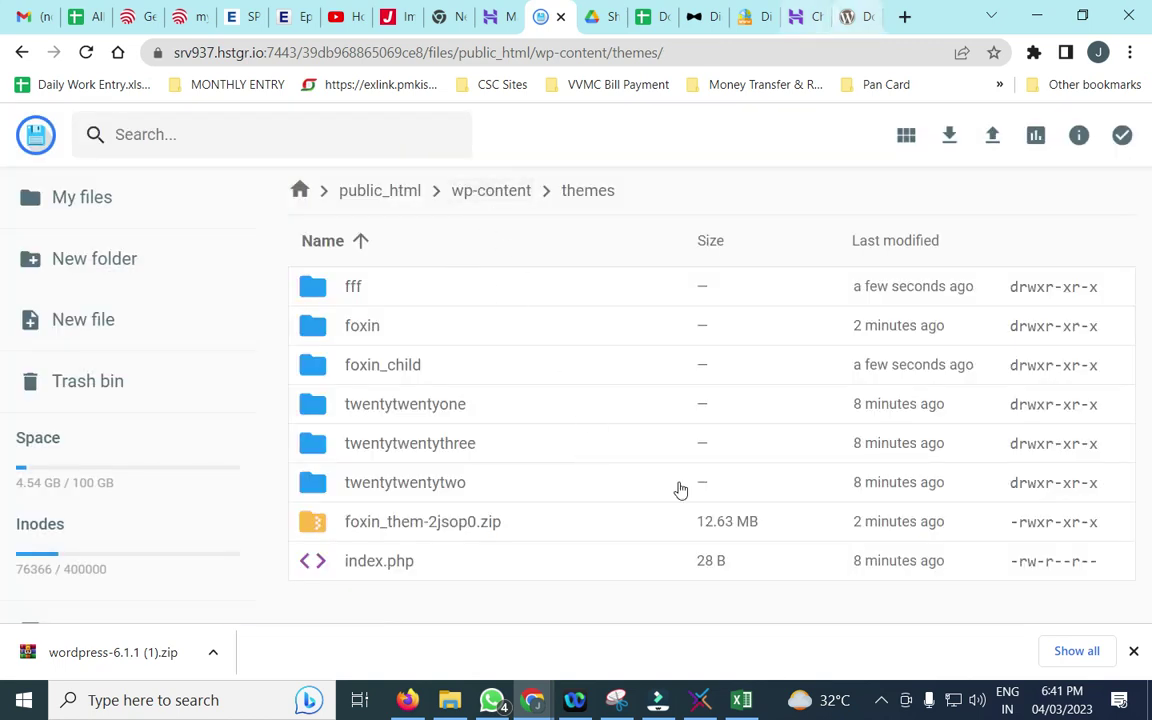
# Step: Activate the Foxin theme under Appearance > Themes and begin installing its required plugins
pyautogui.moveTo(533, 700)
pyautogui.click(591, 602)
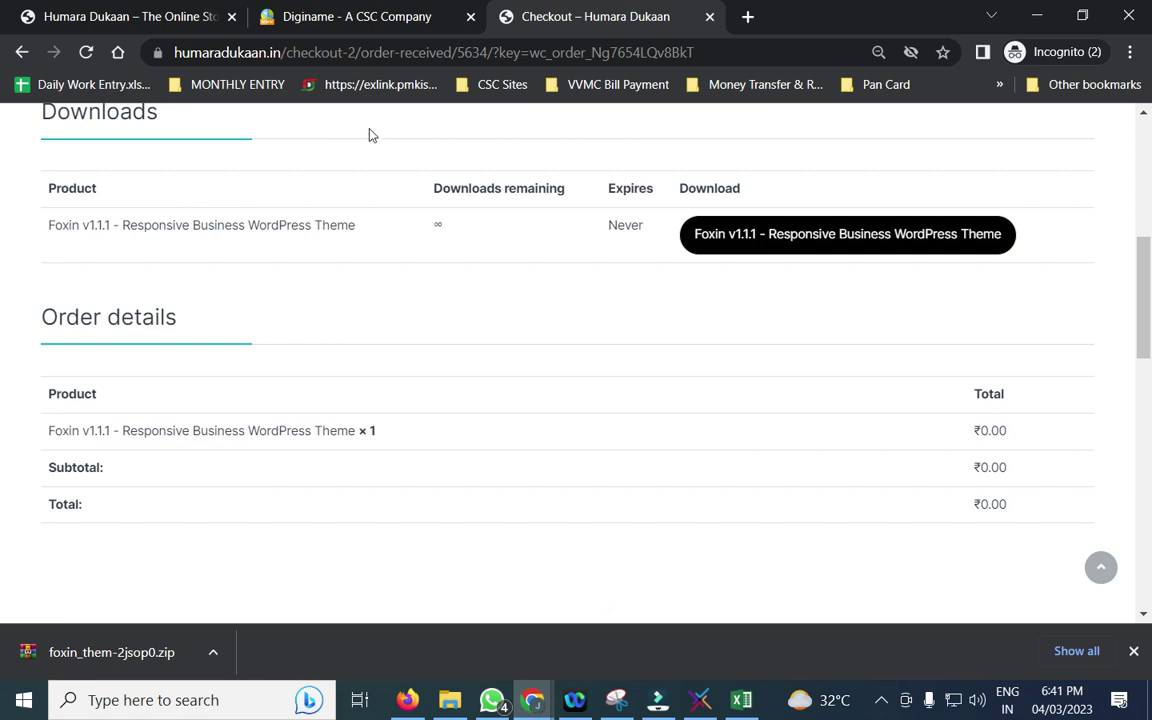
pyautogui.moveTo(533, 700)
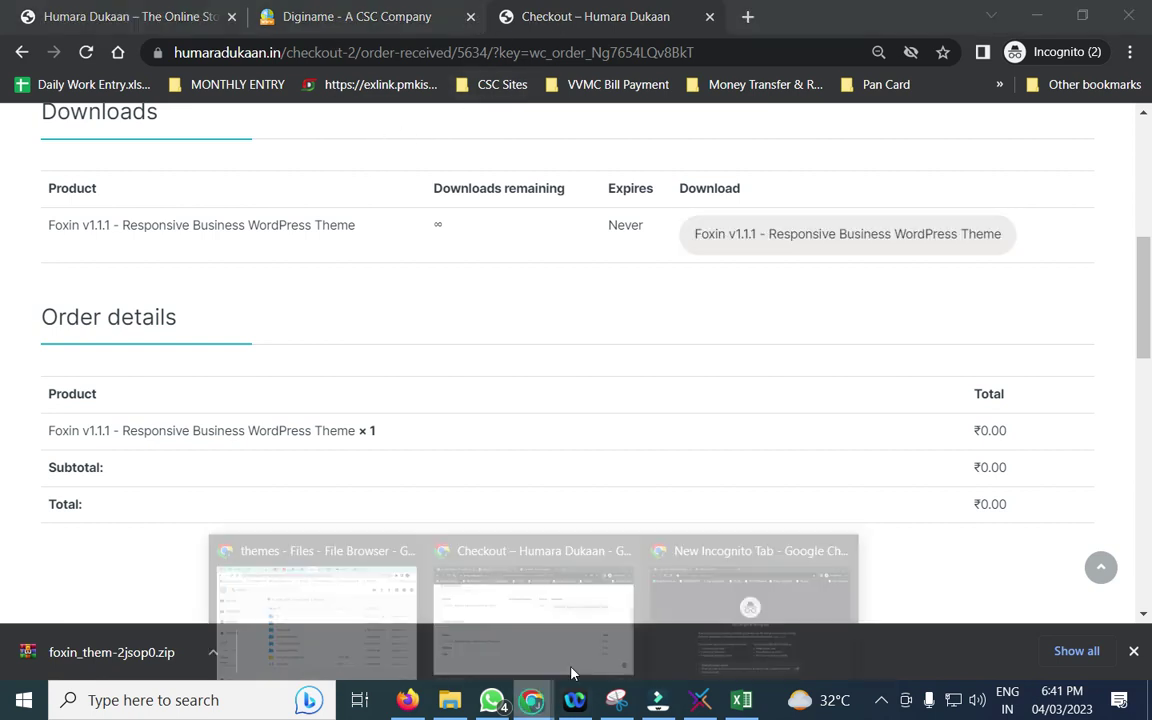
pyautogui.click(737, 603)
pyautogui.click(50, 14)
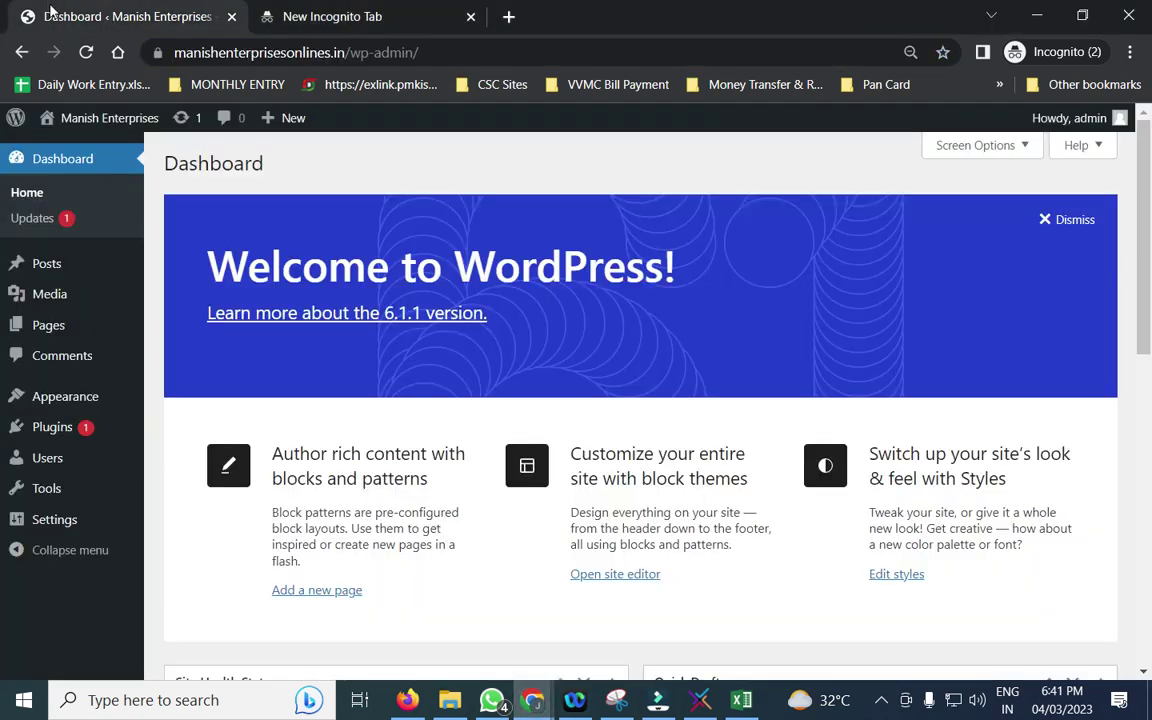
pyautogui.click(86, 54)
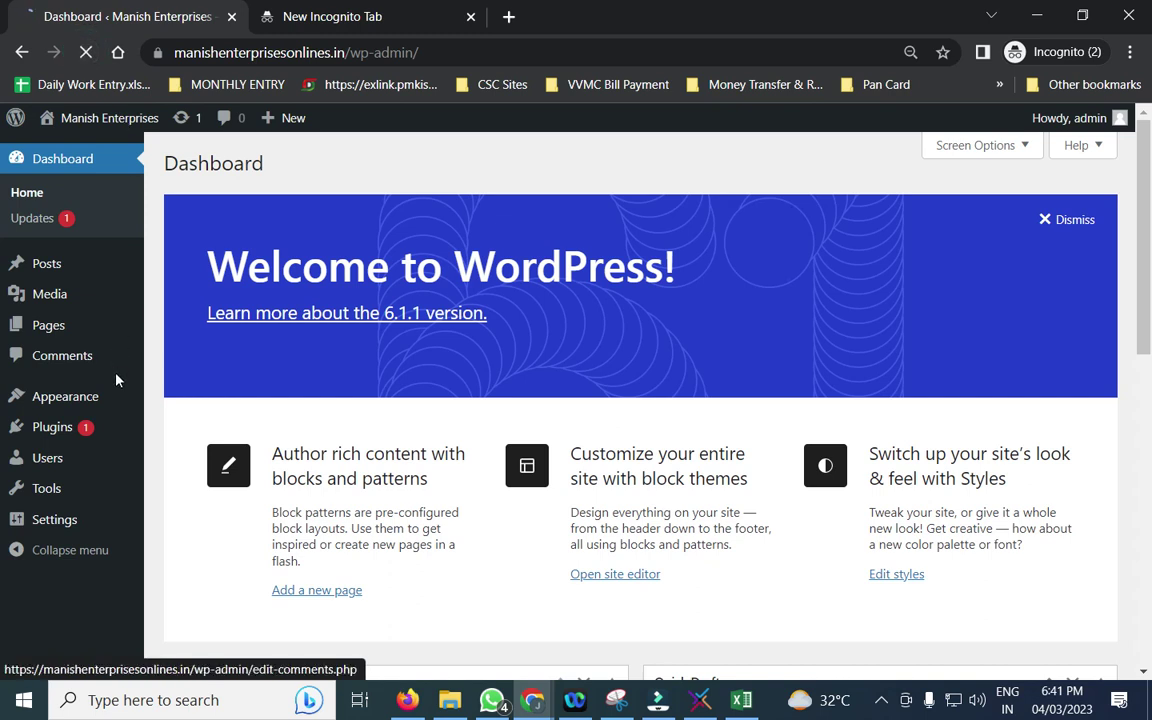
pyautogui.moveTo(86, 396)
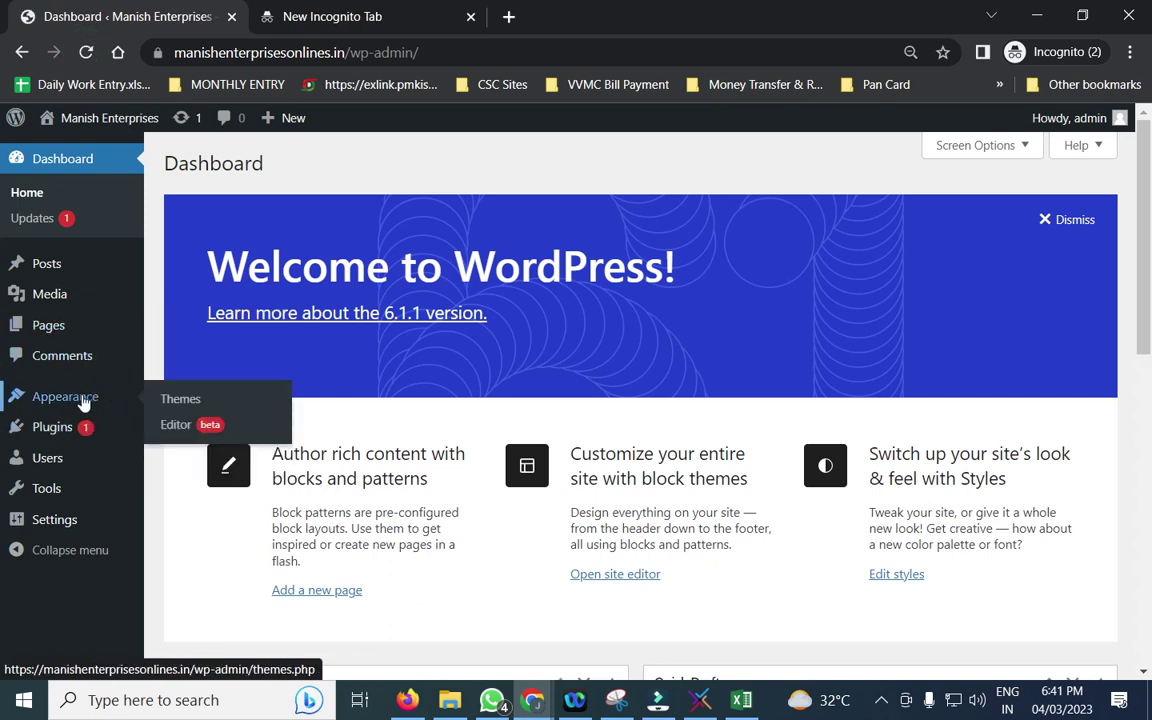
pyautogui.click(176, 400)
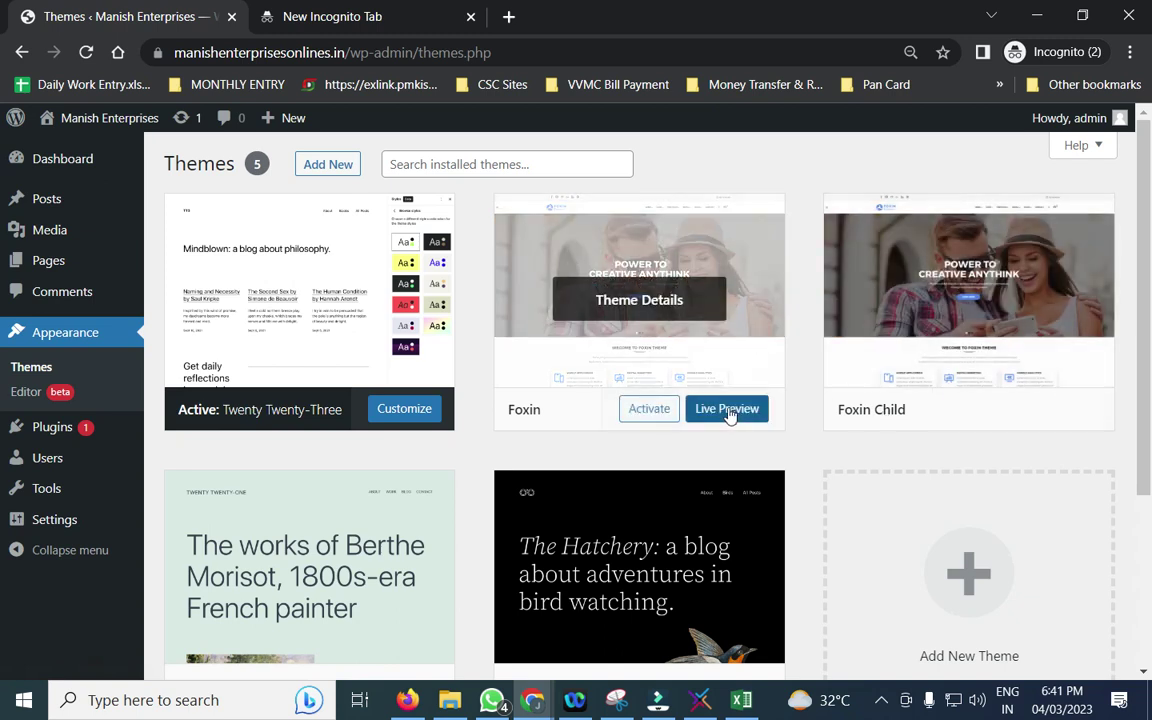
pyautogui.click(649, 409)
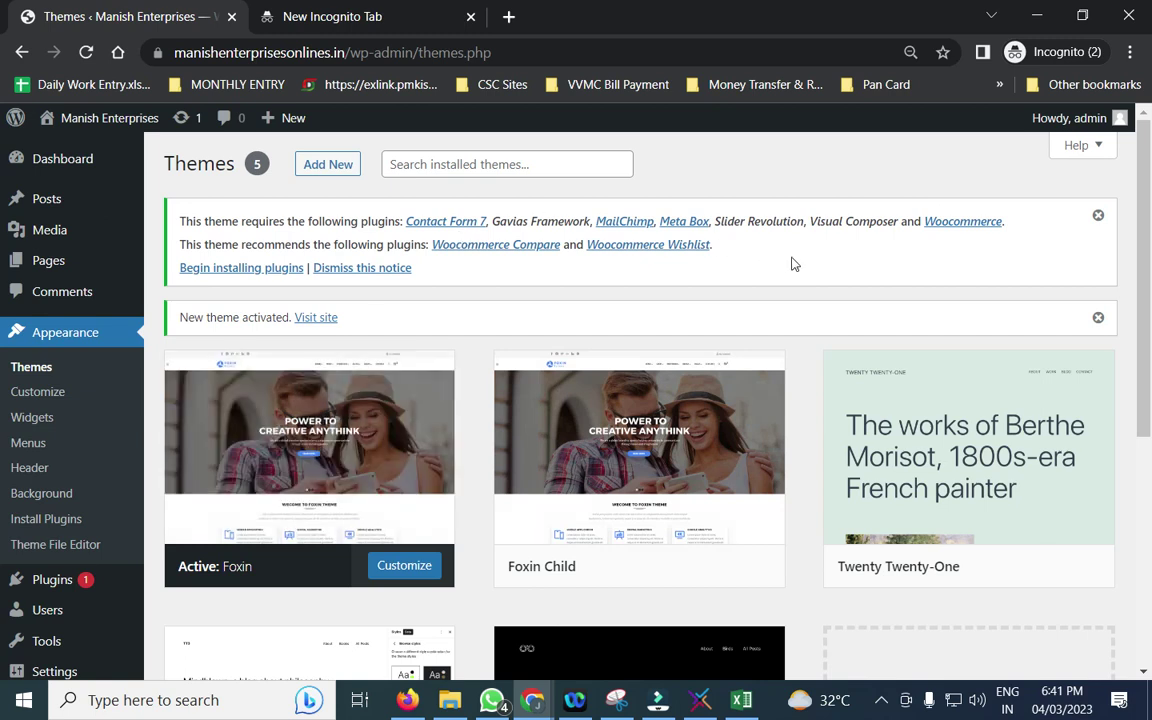
pyautogui.click(254, 270)
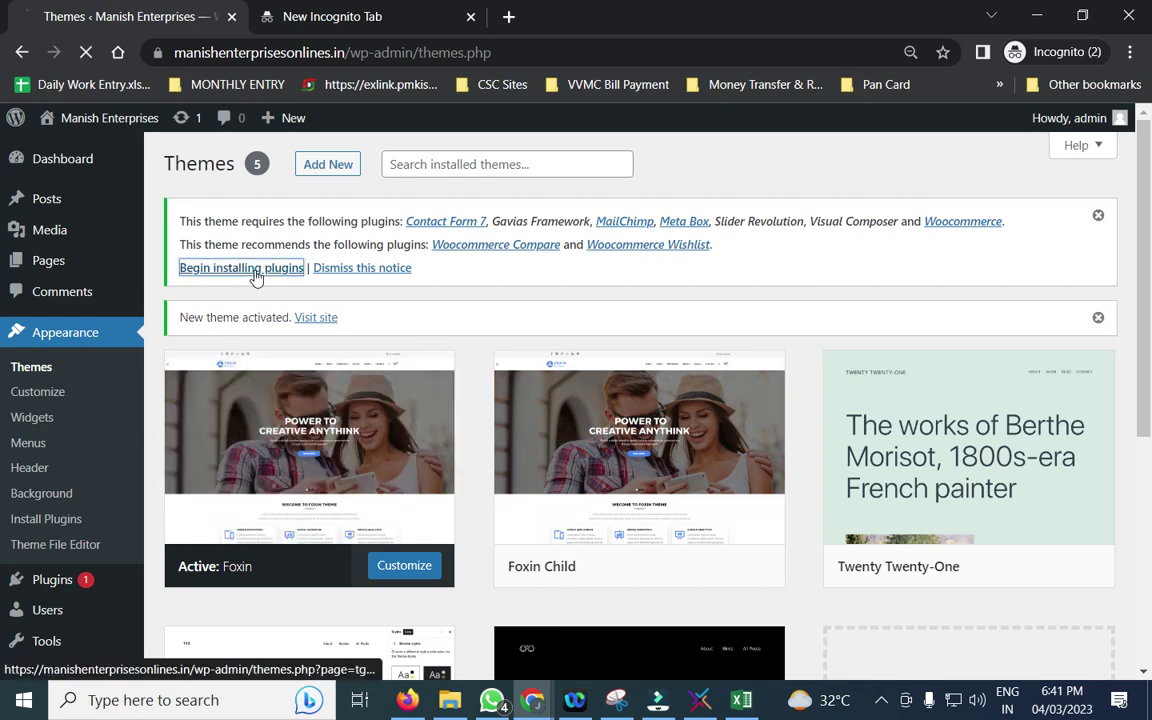
# Step: Bulk-install all nine required plugins, then return to the Required Plugins Installer
pyautogui.click(181, 262)
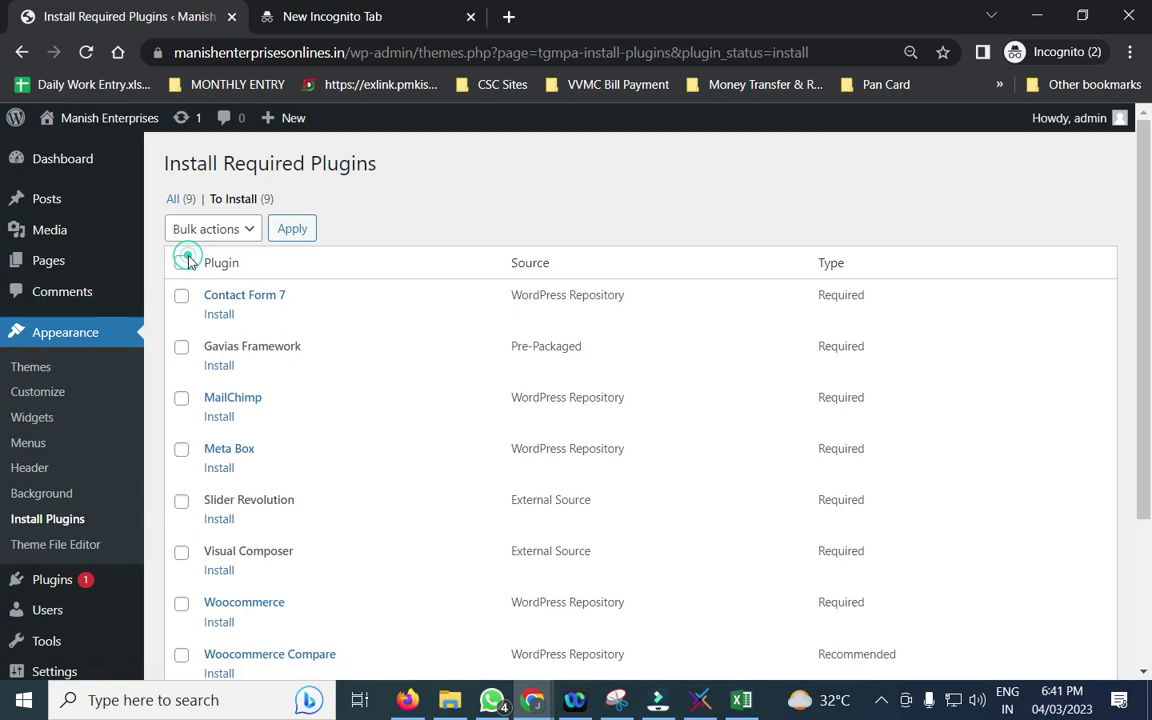
pyautogui.click(212, 229)
pyautogui.click(213, 270)
pyautogui.click(305, 232)
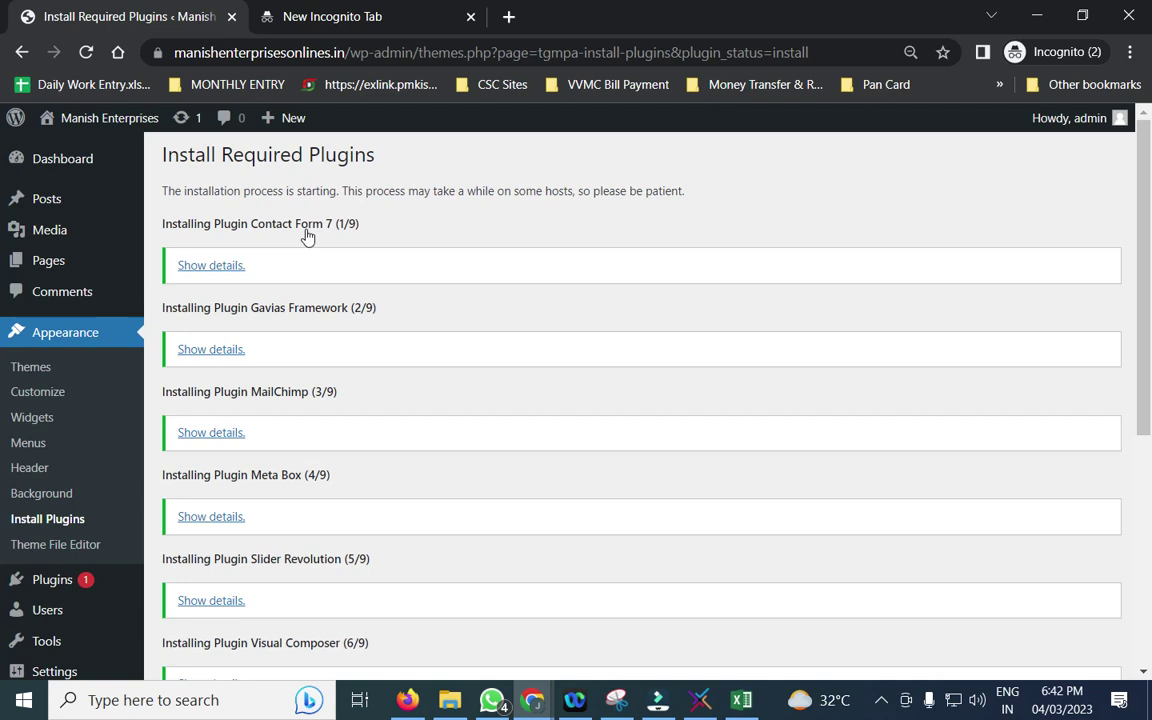
pyautogui.scroll(-4, 404, 393)
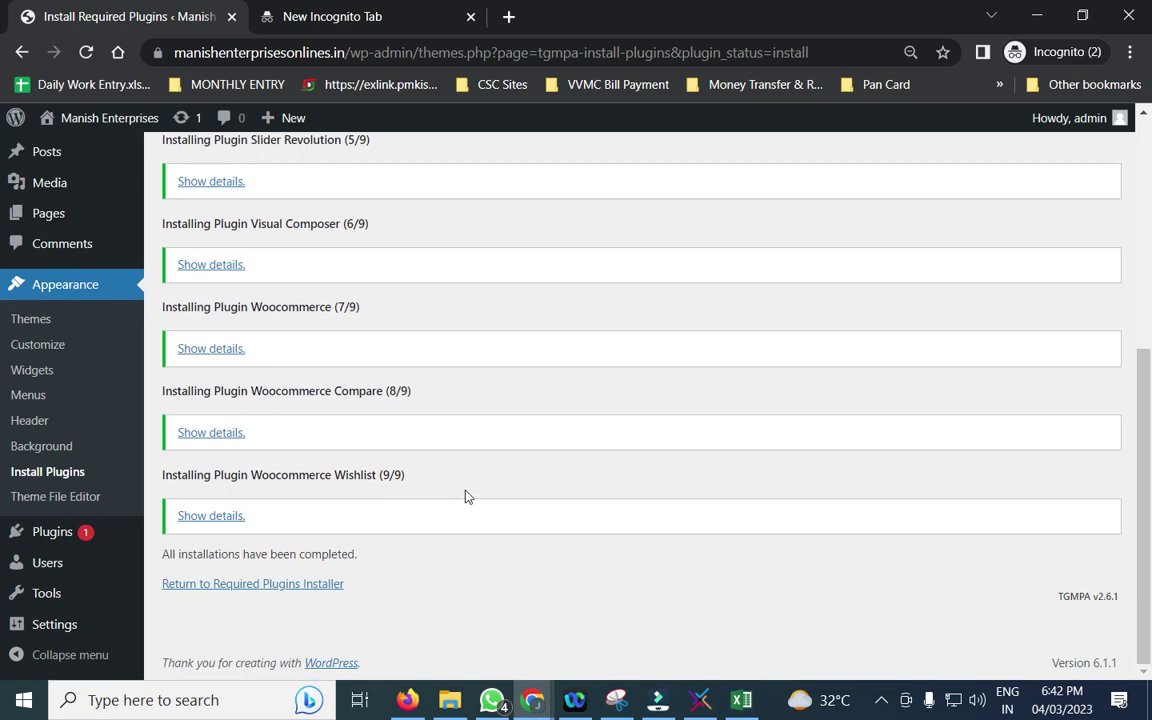
pyautogui.scroll(1, 443, 519)
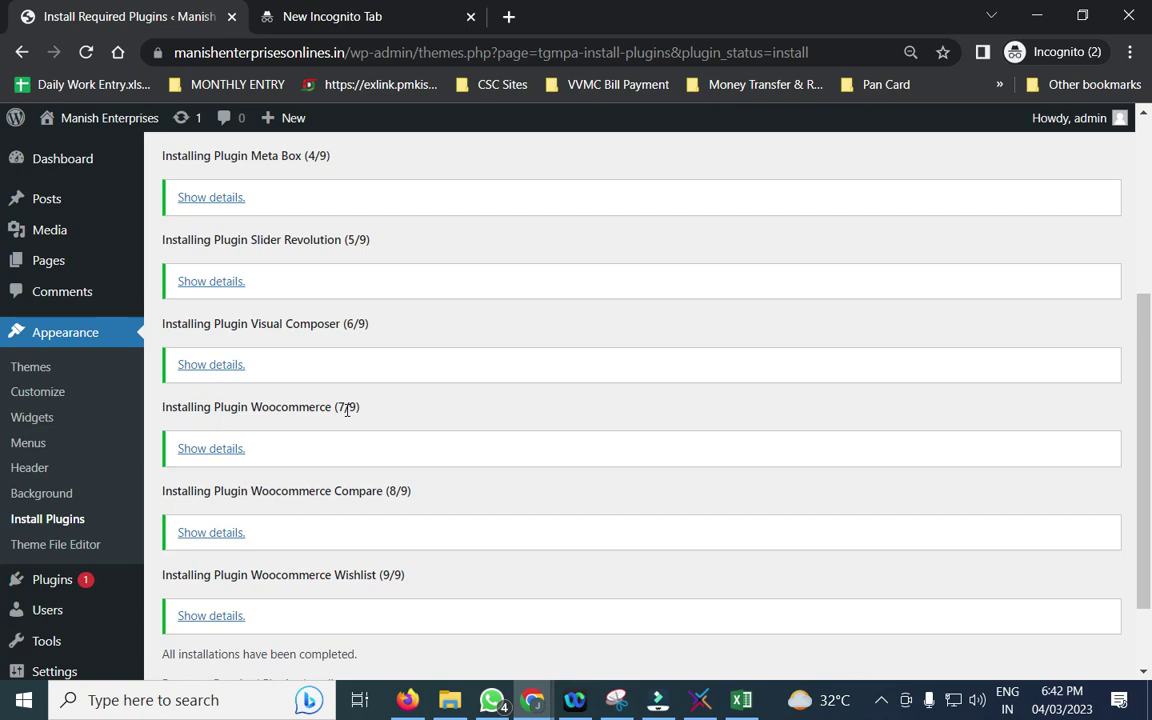
pyautogui.scroll(4, 514, 417)
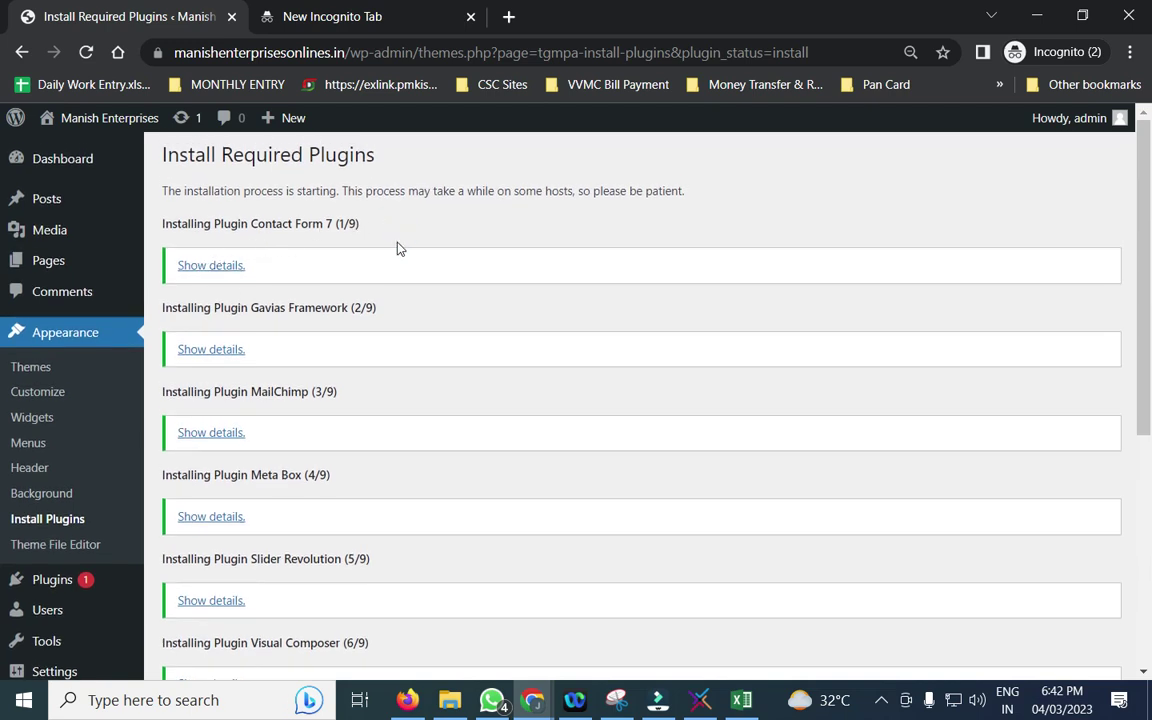
pyautogui.scroll(-3, 399, 255)
pyautogui.scroll(-1, 370, 318)
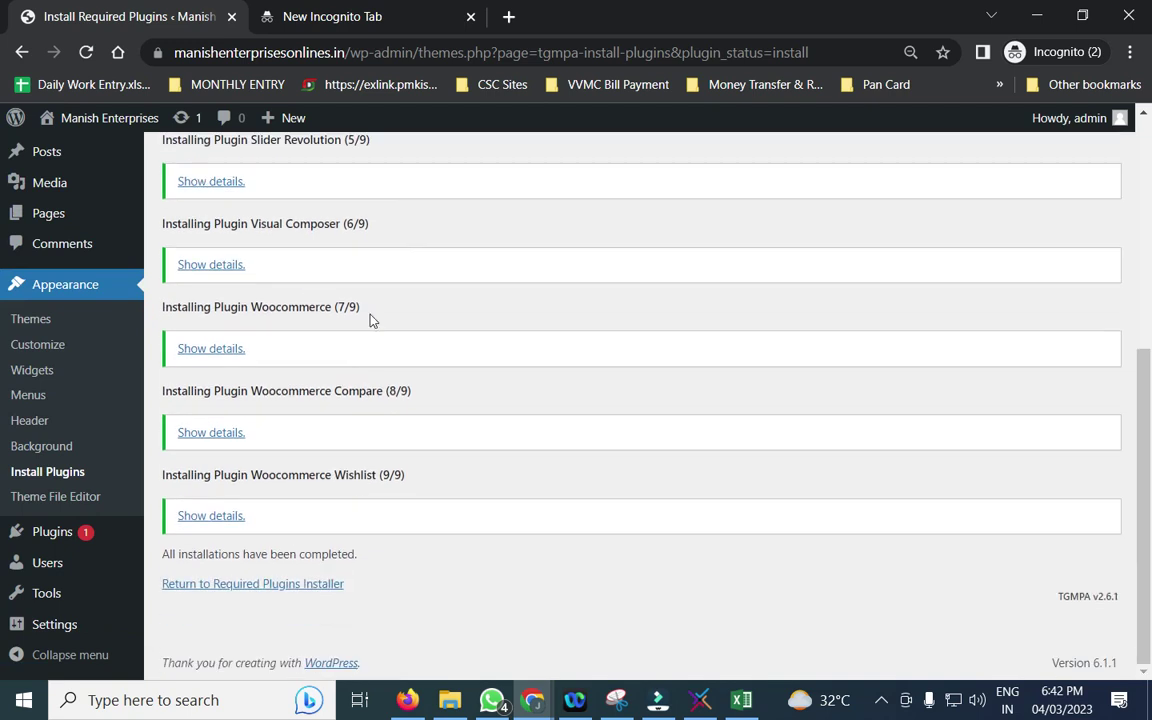
pyautogui.click(280, 583)
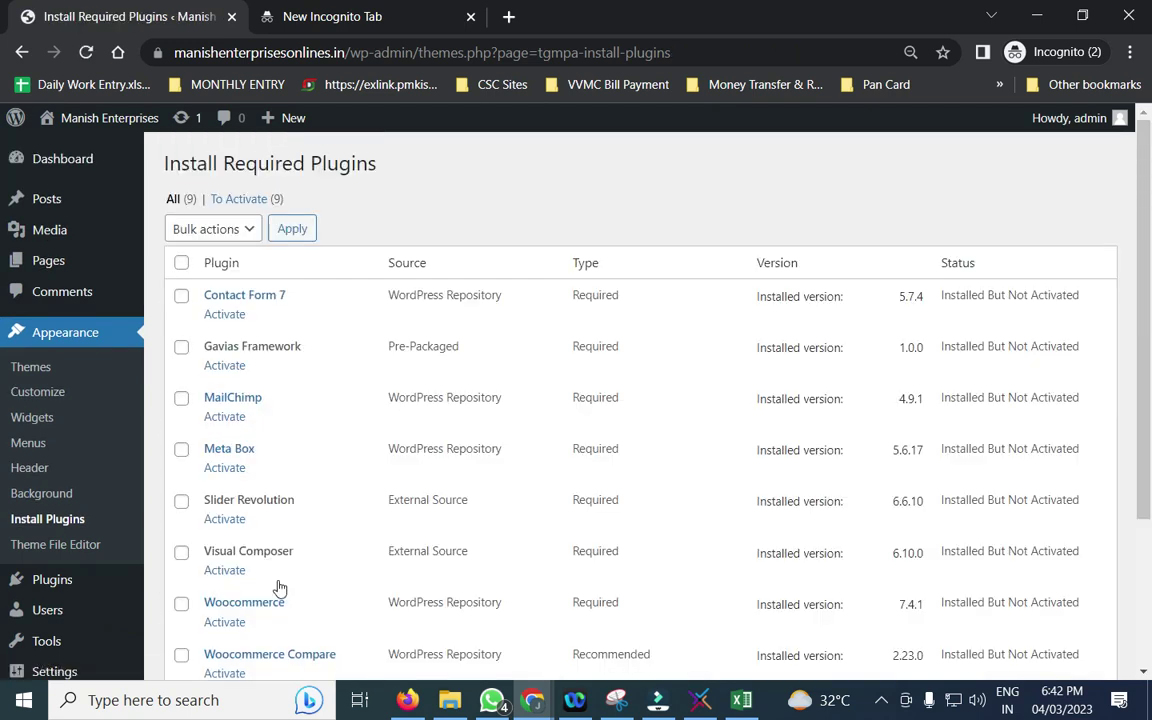
# Step: Bulk-activate all nine installed Foxin plugins
pyautogui.click(201, 233)
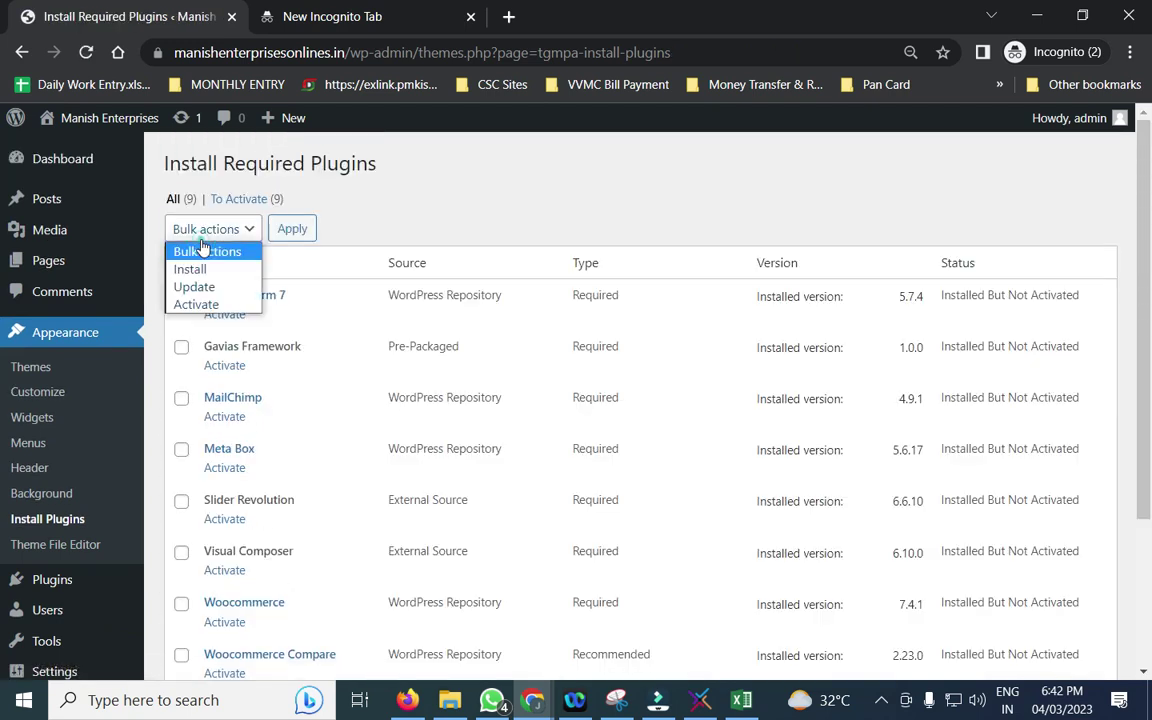
pyautogui.click(325, 235)
pyautogui.click(181, 264)
pyautogui.click(210, 229)
pyautogui.click(195, 303)
pyautogui.click(288, 229)
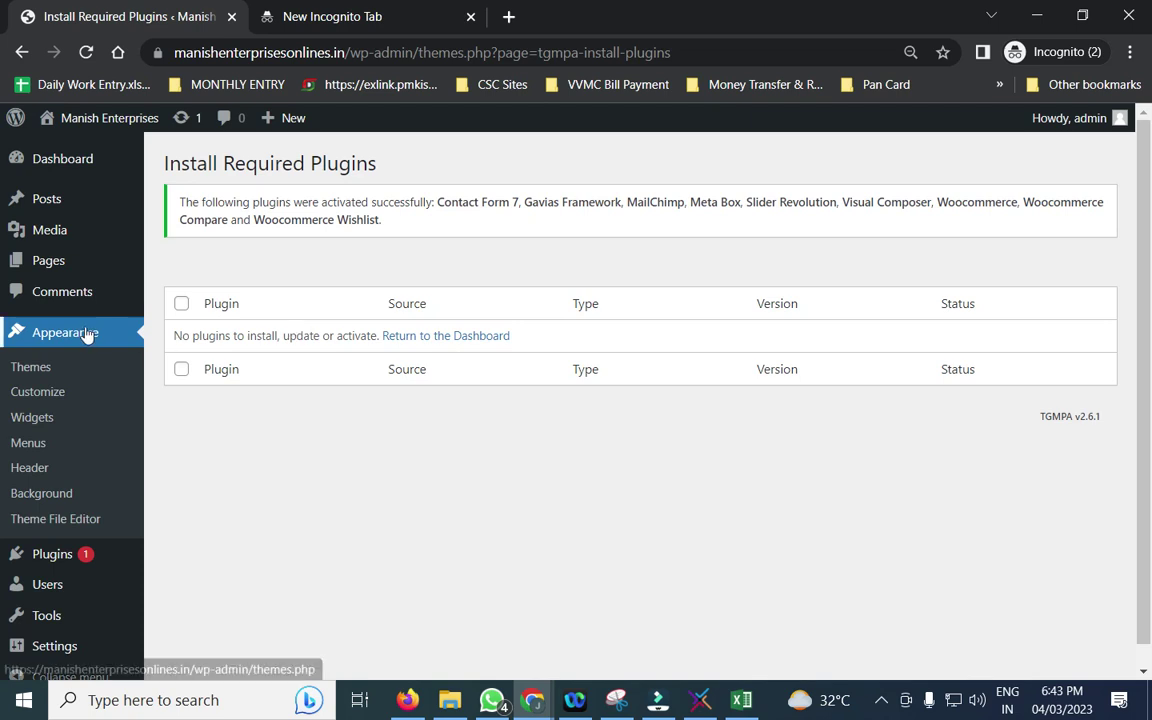
# Step: Go to the WordPress Dashboard, then switch to the file manager window
pyautogui.click(43, 163)
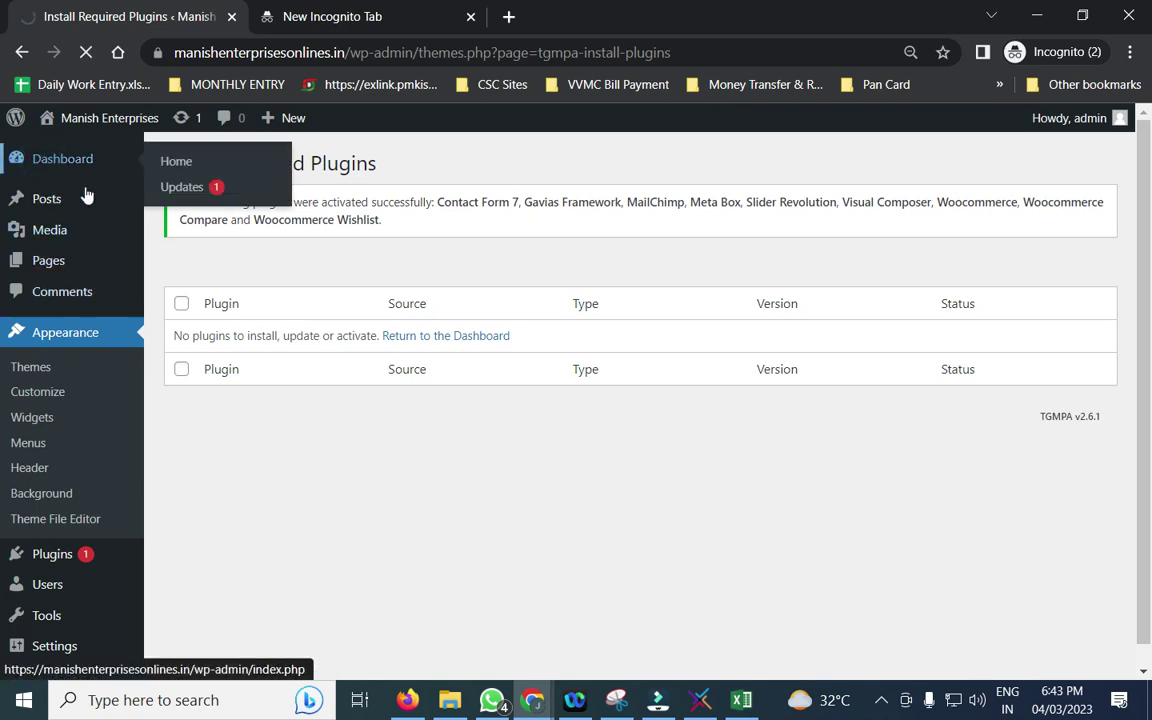
pyautogui.moveTo(128, 212)
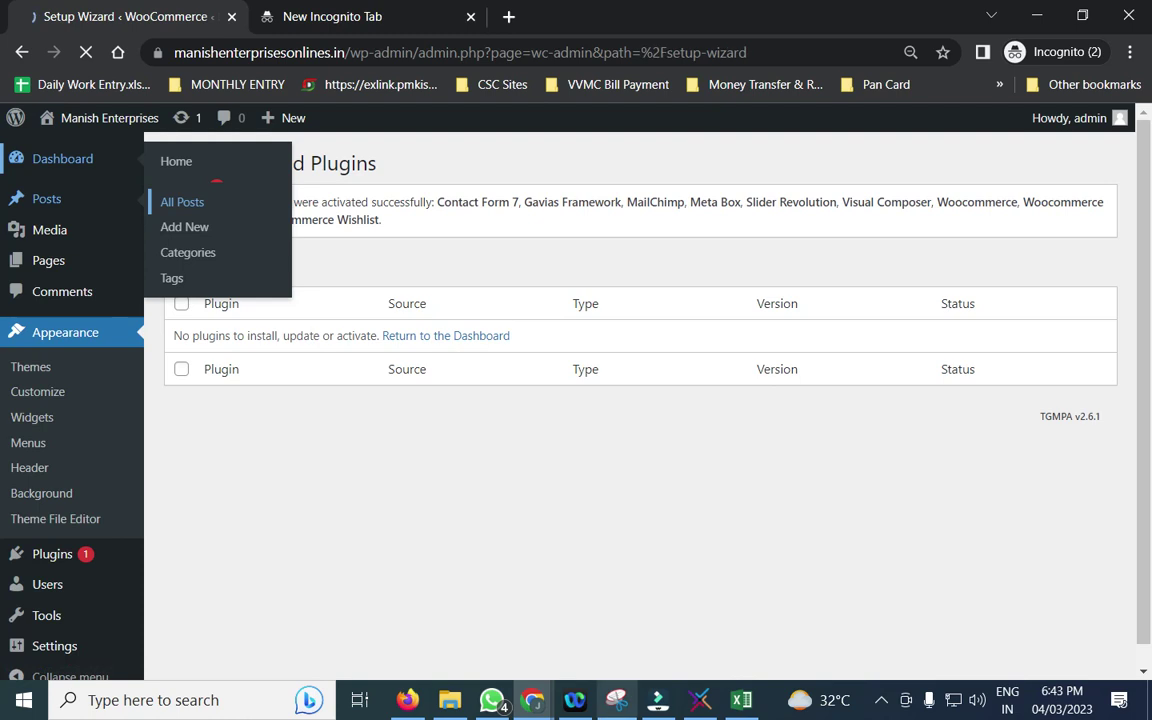
pyautogui.moveTo(522, 703)
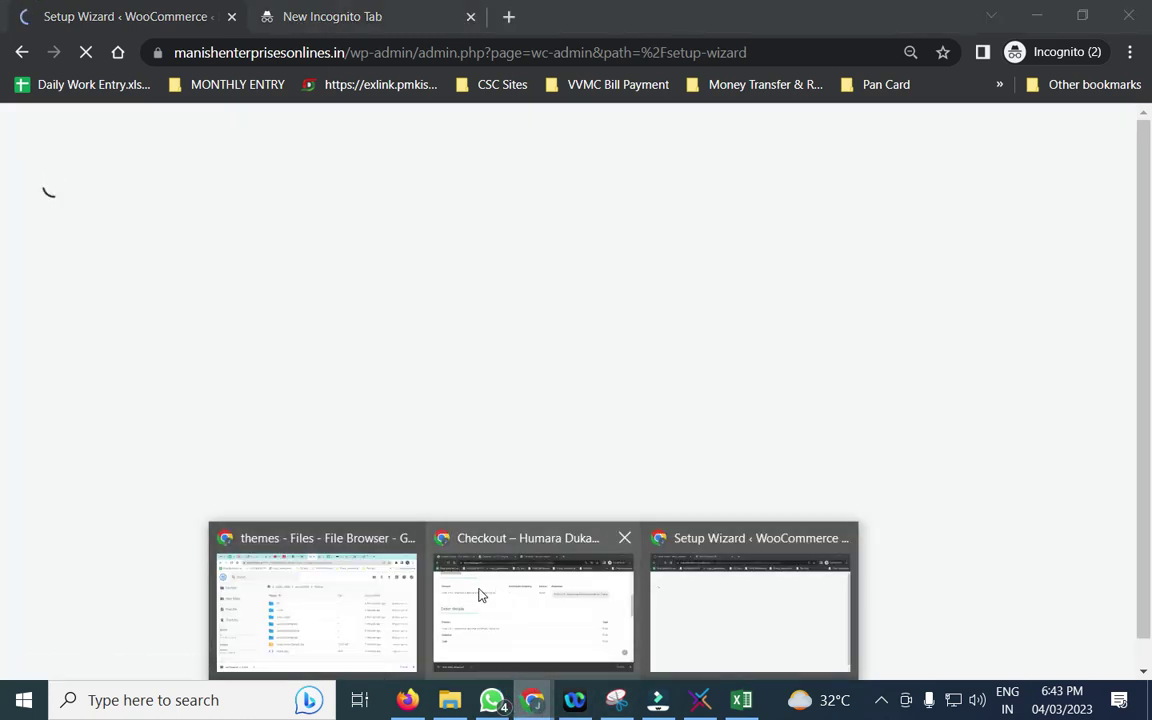
pyautogui.click(318, 597)
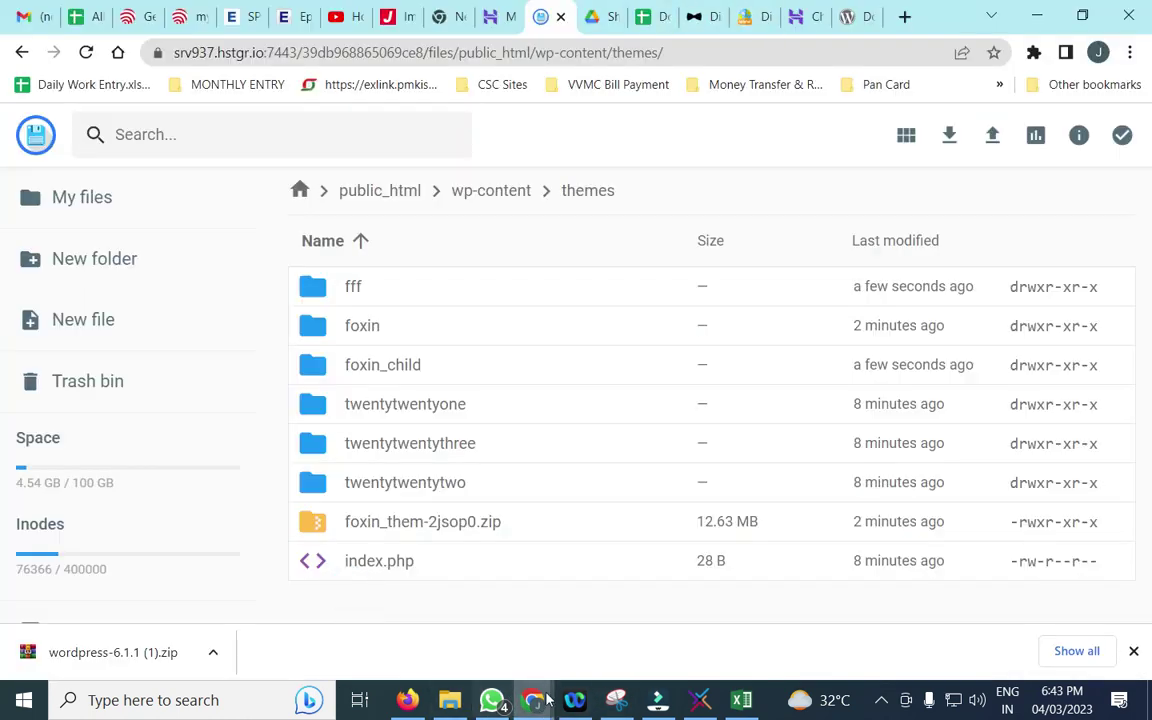
# Step: Reload the live Foxin site in Firefox and check its side menu
pyautogui.click(407, 700)
pyautogui.click(445, 65)
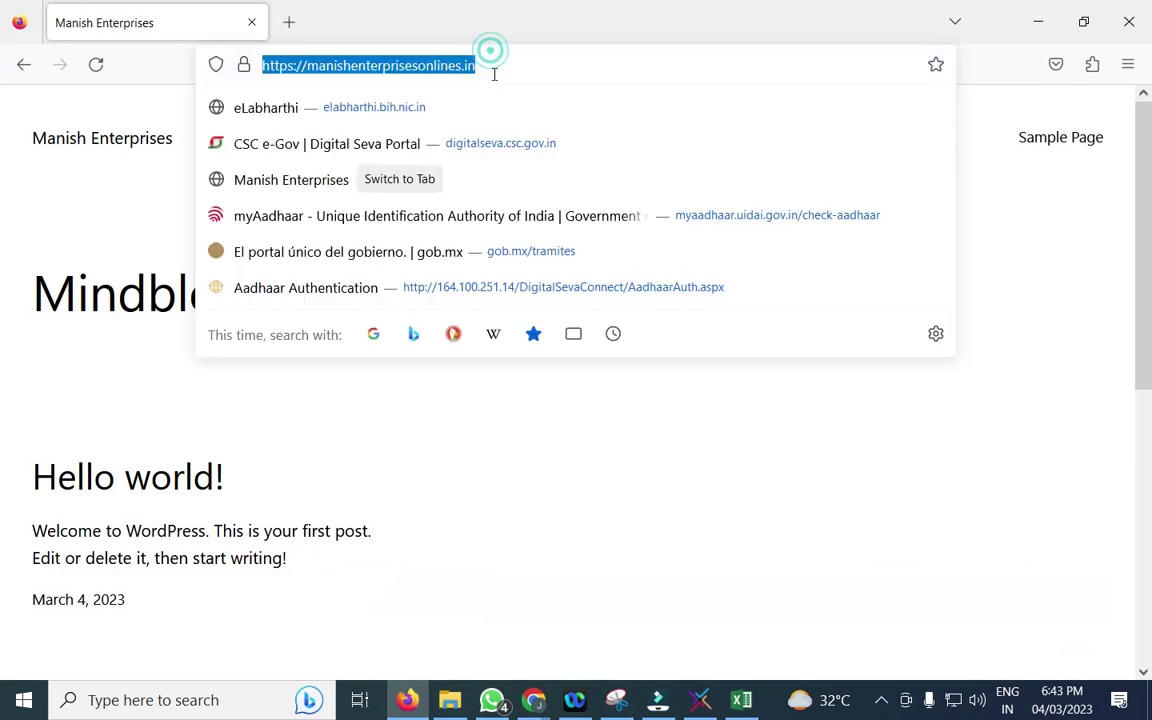
pyautogui.press('Return')
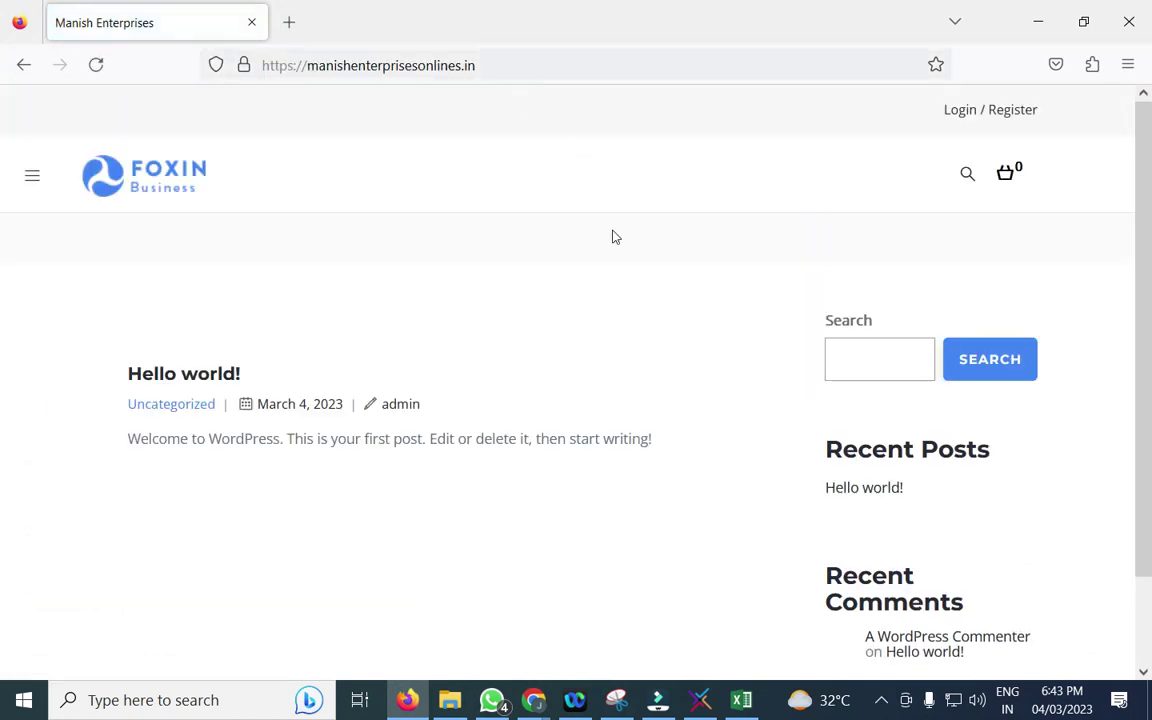
pyautogui.scroll(-2, 630, 270)
pyautogui.scroll(2, 614, 284)
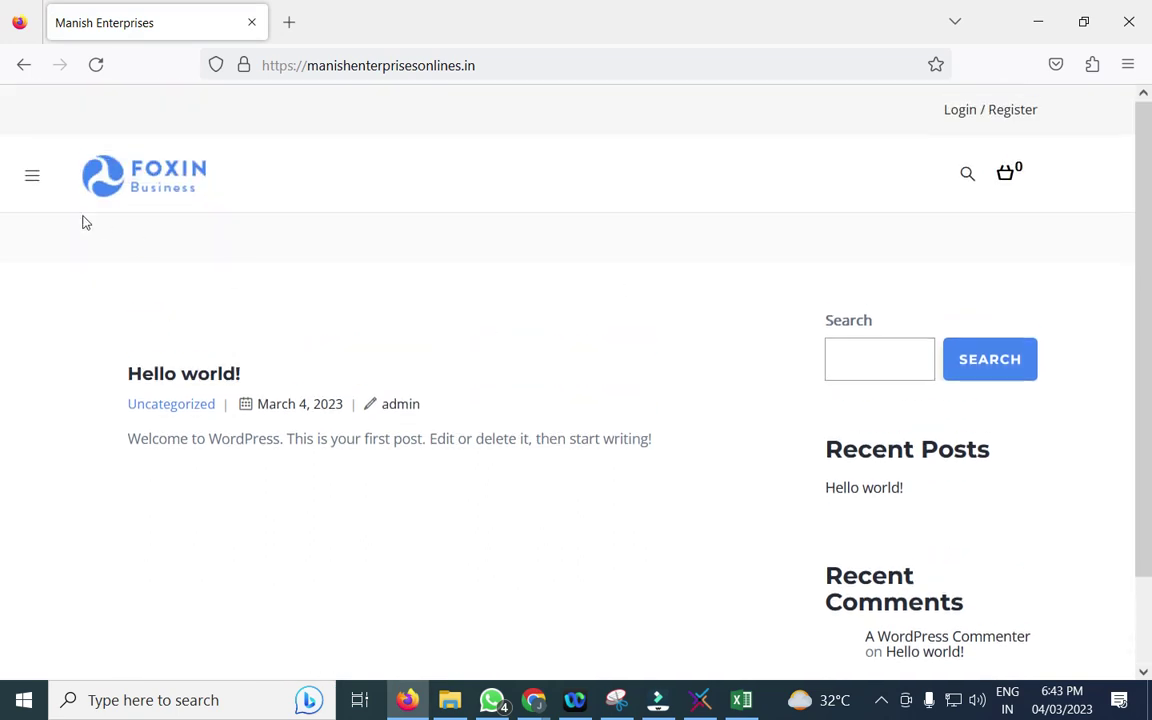
pyautogui.click(27, 175)
pyautogui.click(422, 283)
pyautogui.scroll(-2, 653, 300)
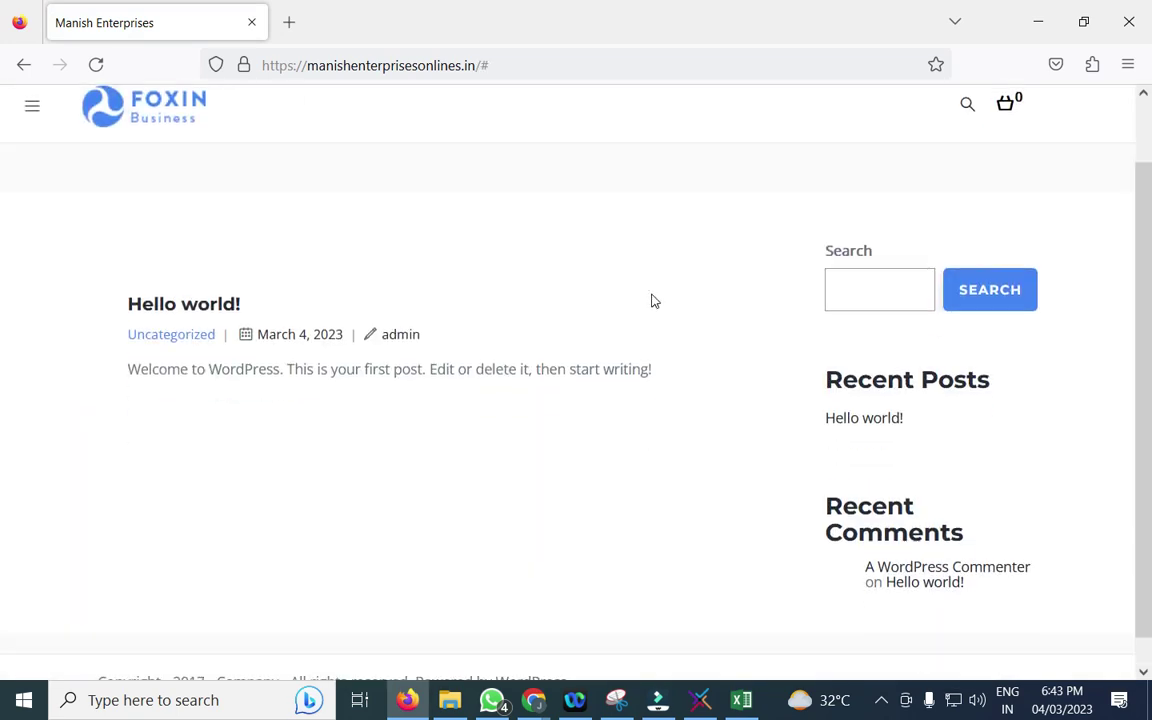
pyautogui.scroll(2, 683, 295)
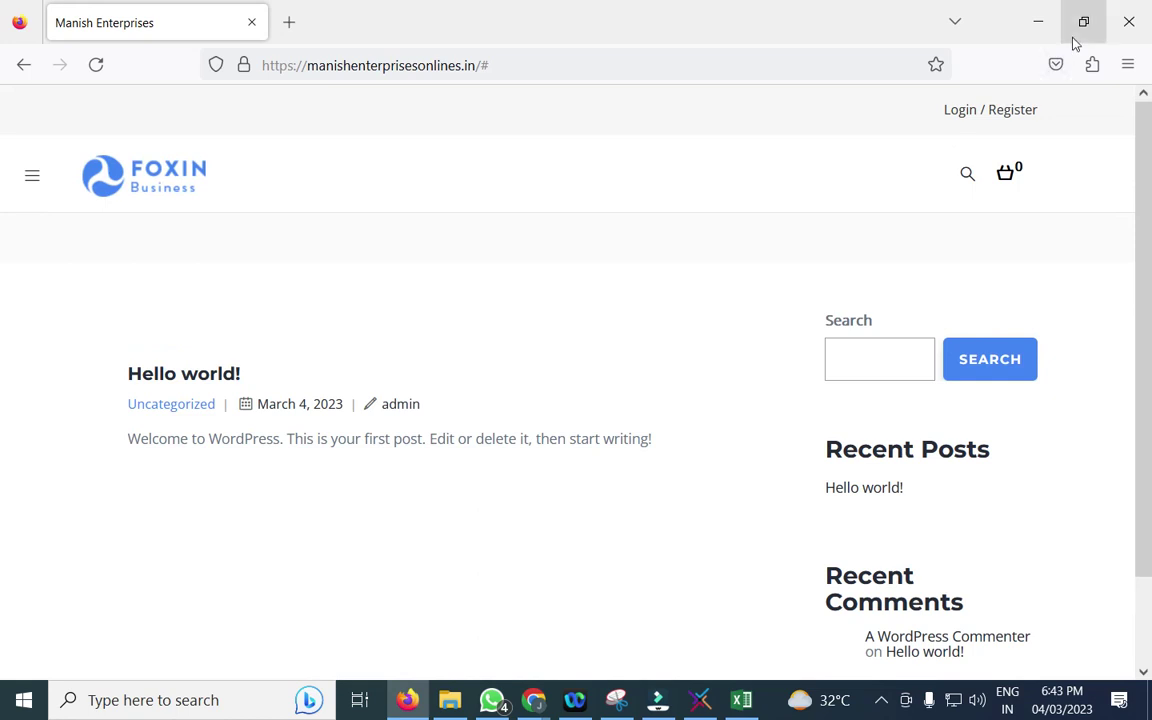
# Step: Minimize Firefox and bring the WooCommerce setup wizard window forward
pyautogui.click(1038, 21)
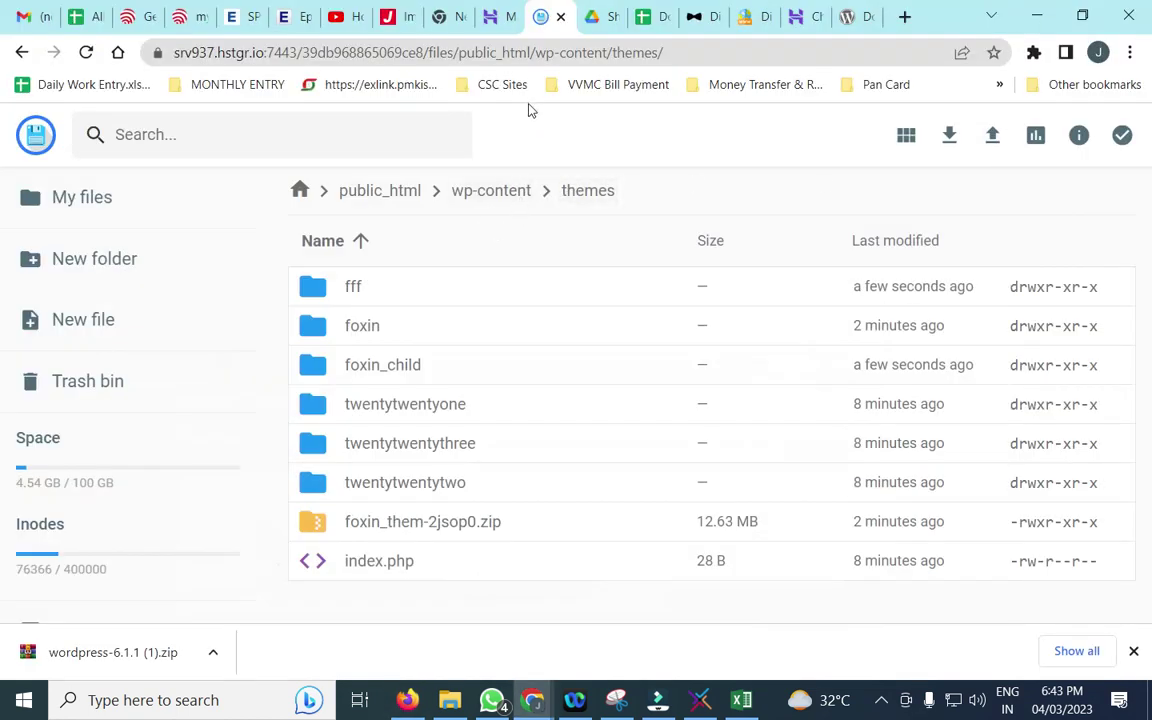
pyautogui.moveTo(576, 703)
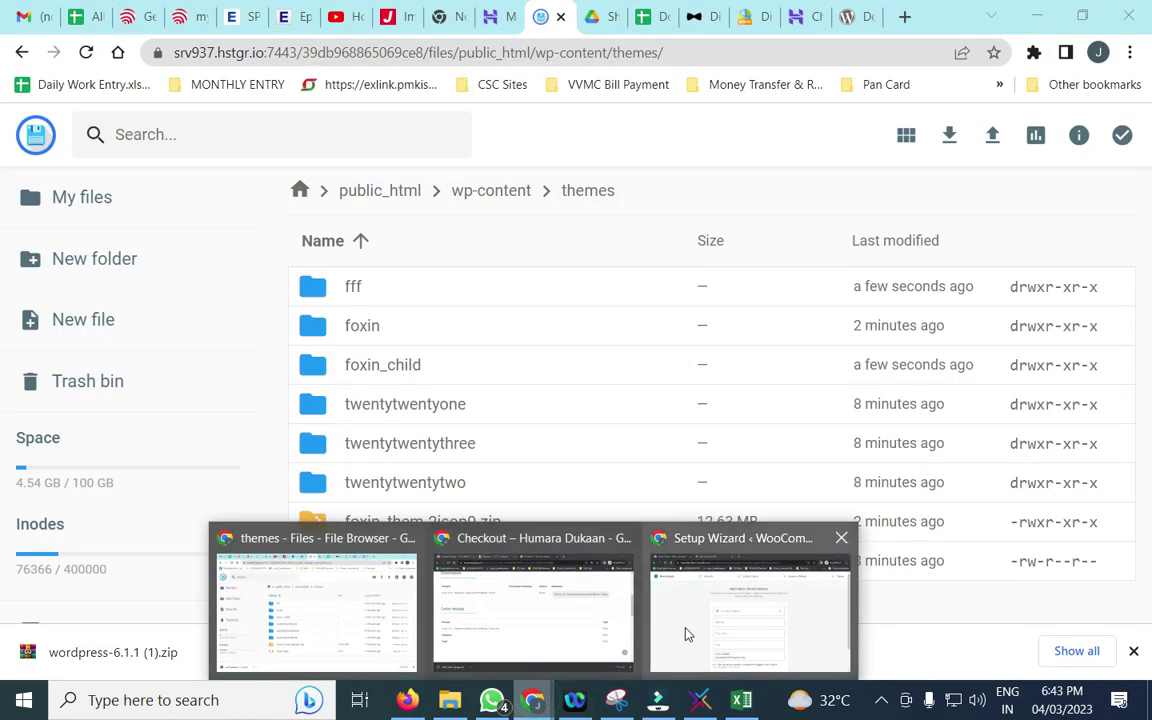
pyautogui.click(684, 630)
# Step: Skip the WooCommerce store details, choosing 'Yes, count me in!' for usage data
pyautogui.scroll(-2, 386, 303)
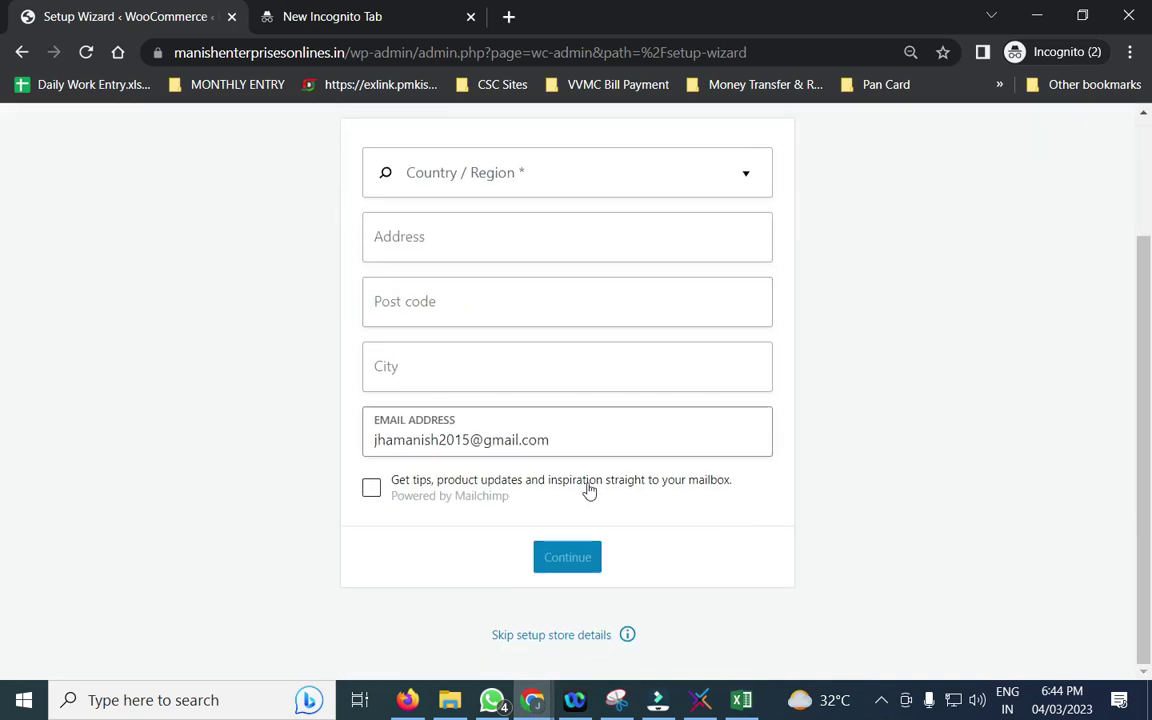
pyautogui.click(567, 636)
pyautogui.click(772, 437)
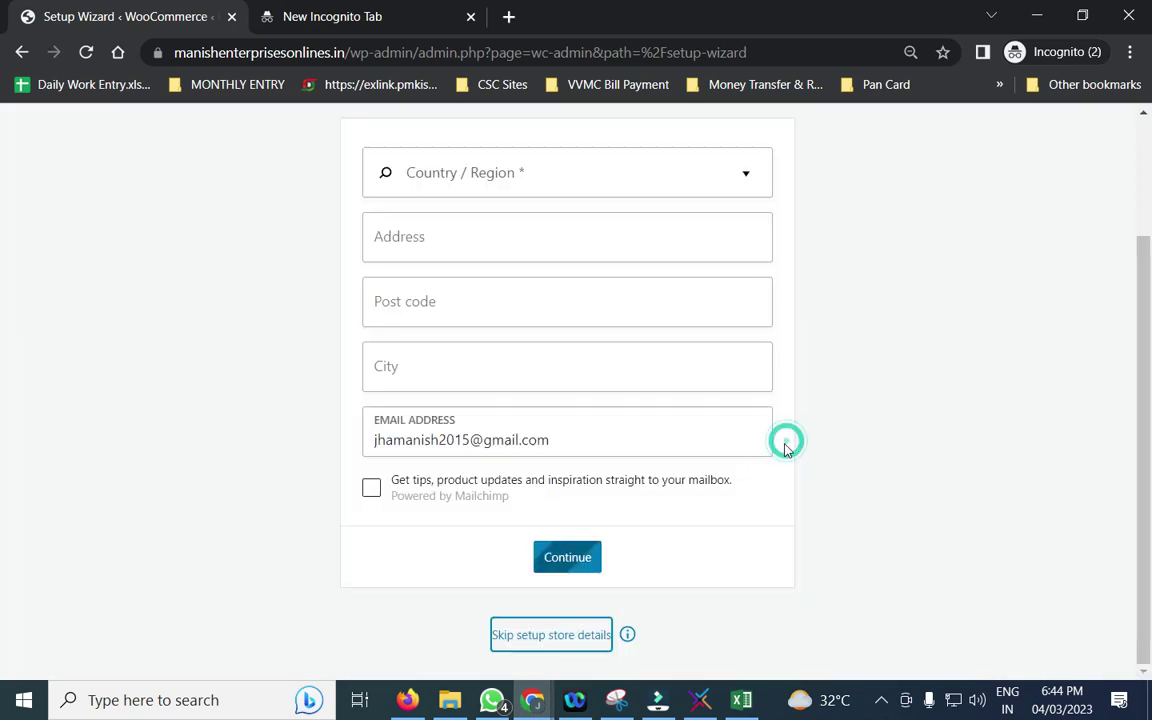
# Step: Dismiss the Refund and Returns Policy and store extensions inbox messages, then return to Dashboard
pyautogui.scroll(-15, 489, 432)
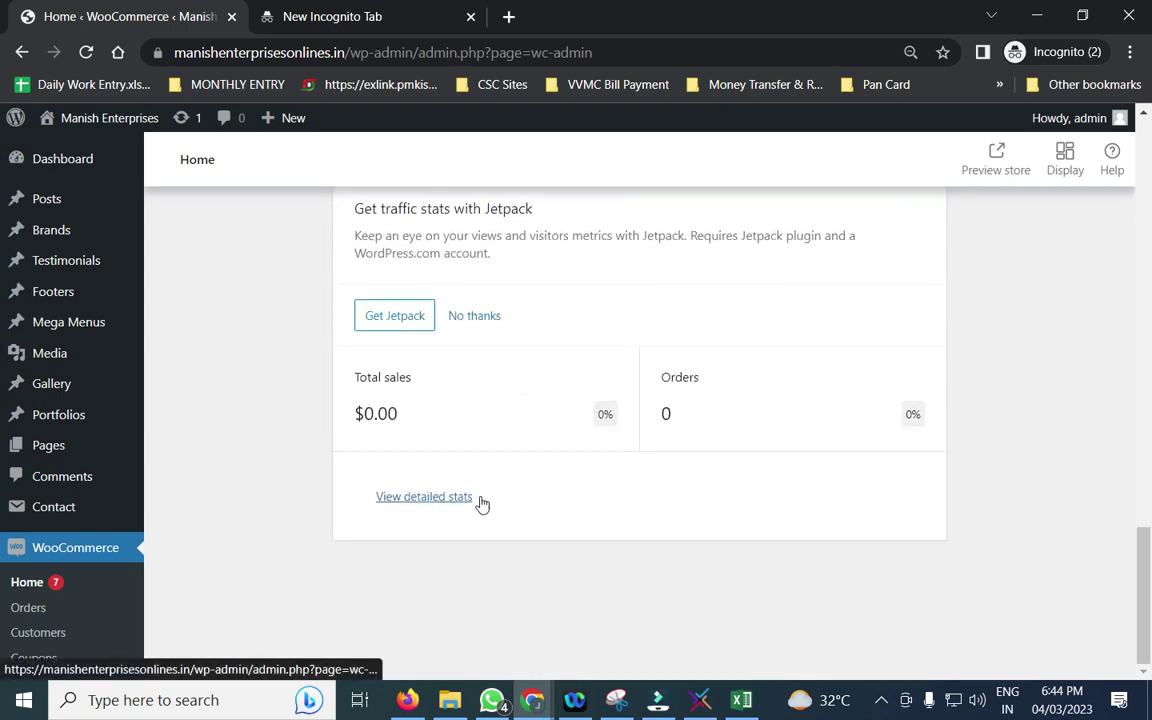
pyautogui.scroll(4, 478, 504)
pyautogui.scroll(5, 600, 505)
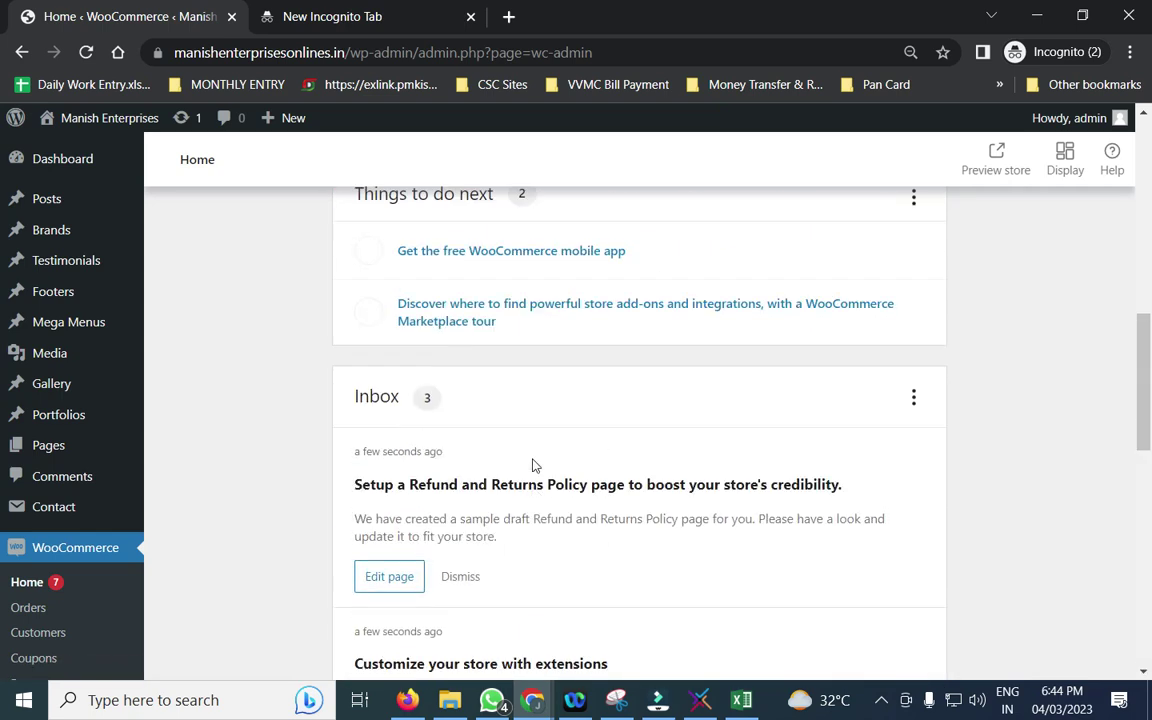
pyautogui.click(471, 584)
pyautogui.click(508, 576)
pyautogui.click(38, 166)
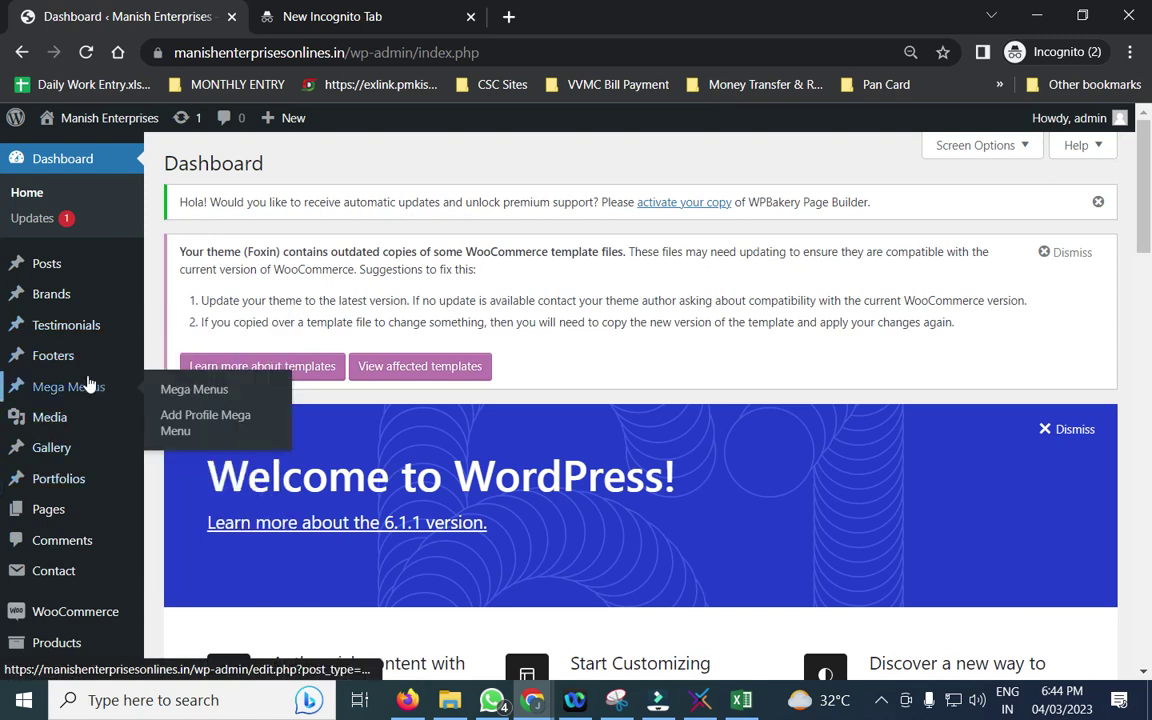
# Step: Open the Foxin Theme Settings Demo Importer
pyautogui.scroll(-3, 72, 352)
pyautogui.moveTo(85, 418)
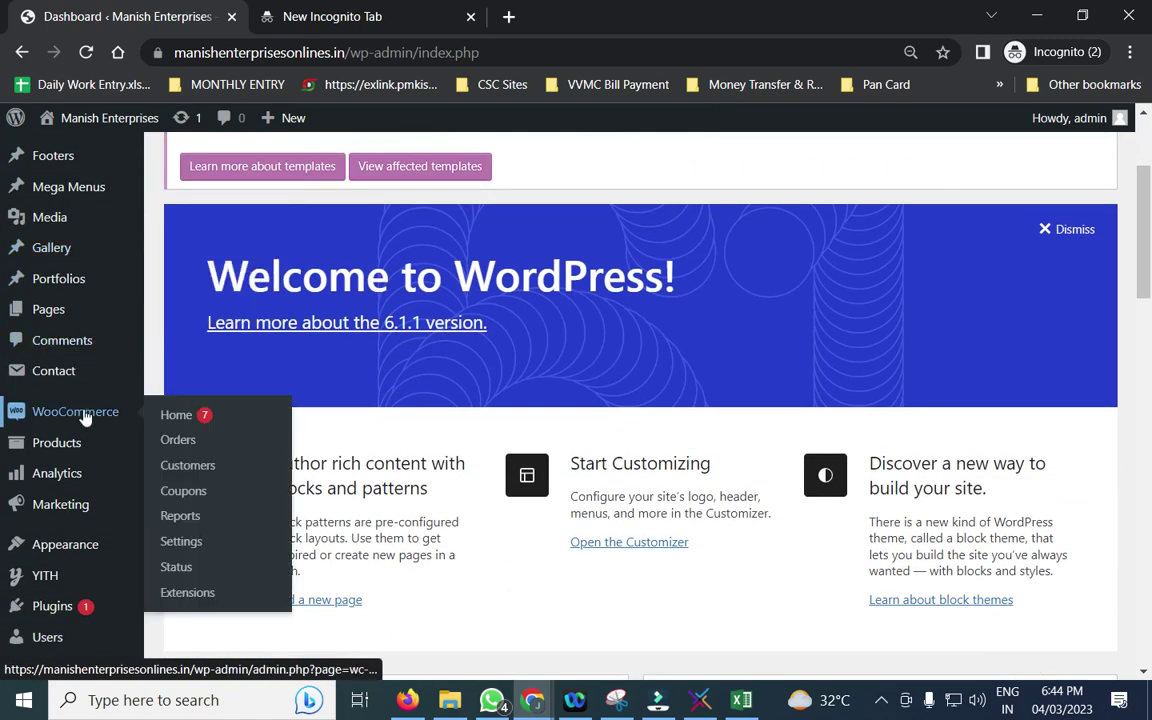
pyautogui.moveTo(89, 547)
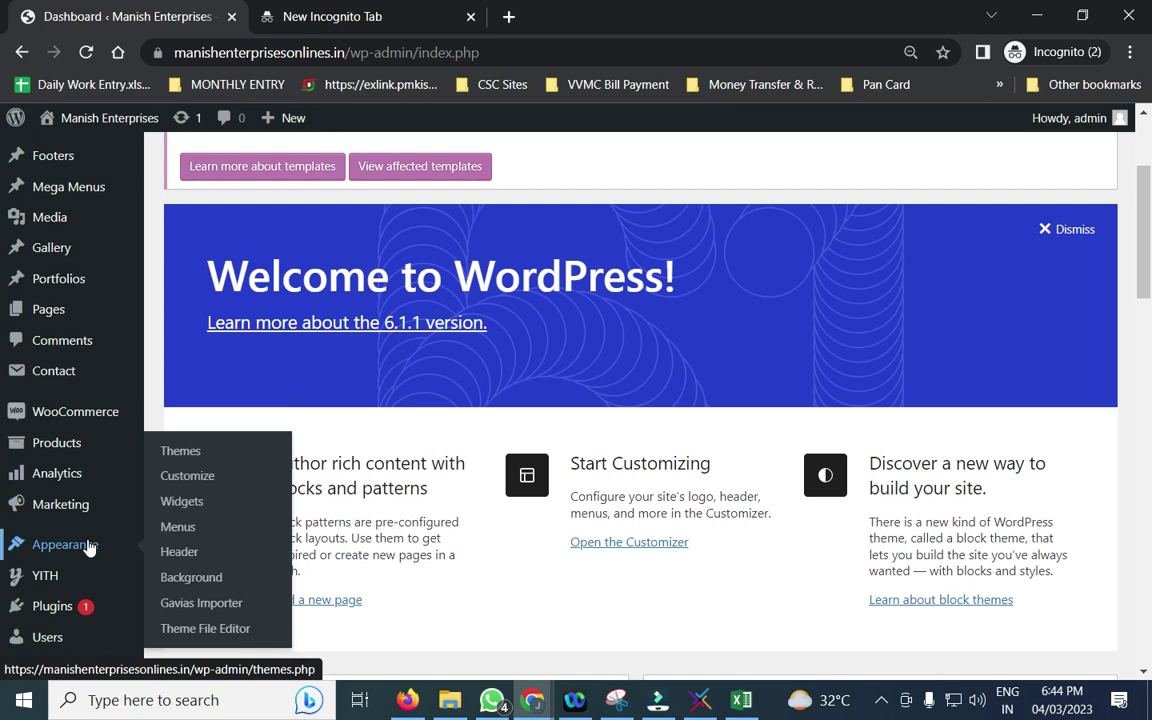
pyautogui.scroll(-3, 89, 547)
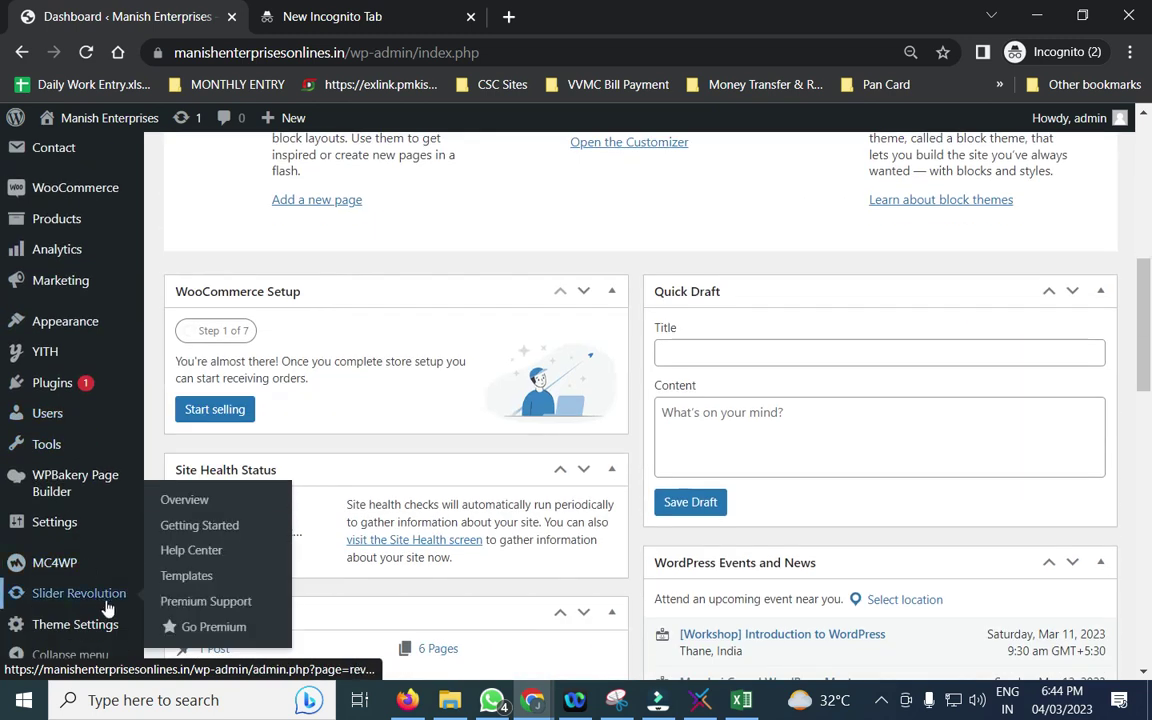
pyautogui.moveTo(108, 627)
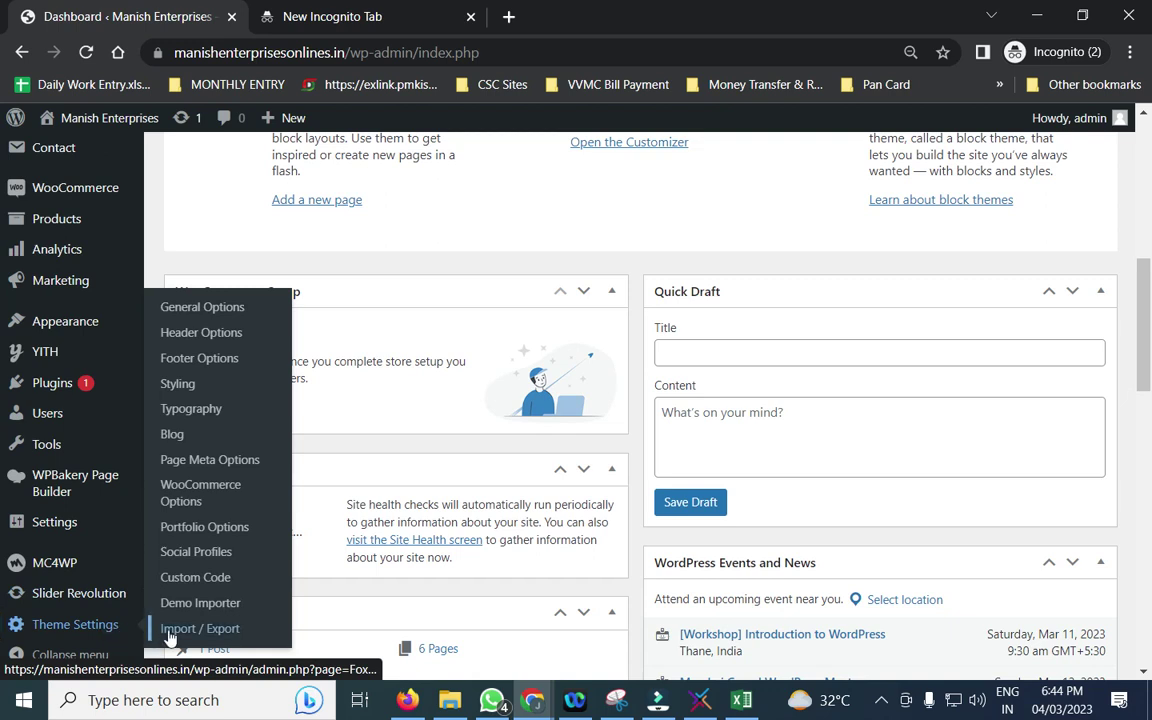
pyautogui.click(204, 603)
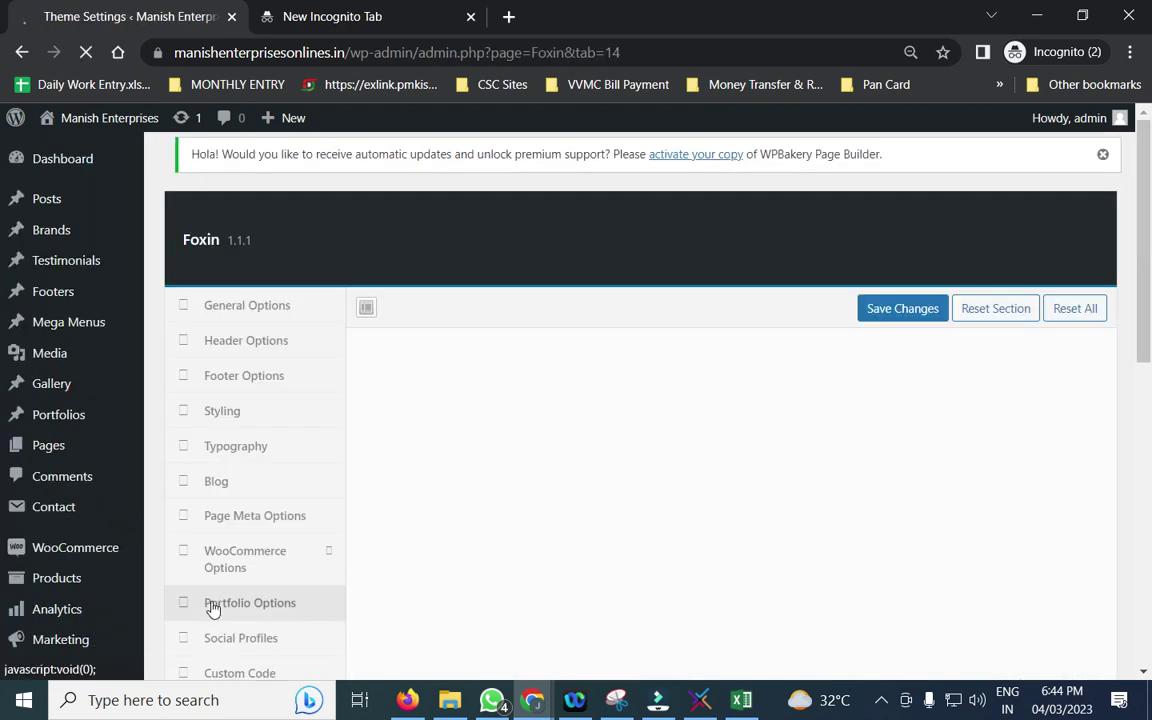
# Step: Import the main demo content, confirm it, and save the theme settings
pyautogui.scroll(-2, 499, 477)
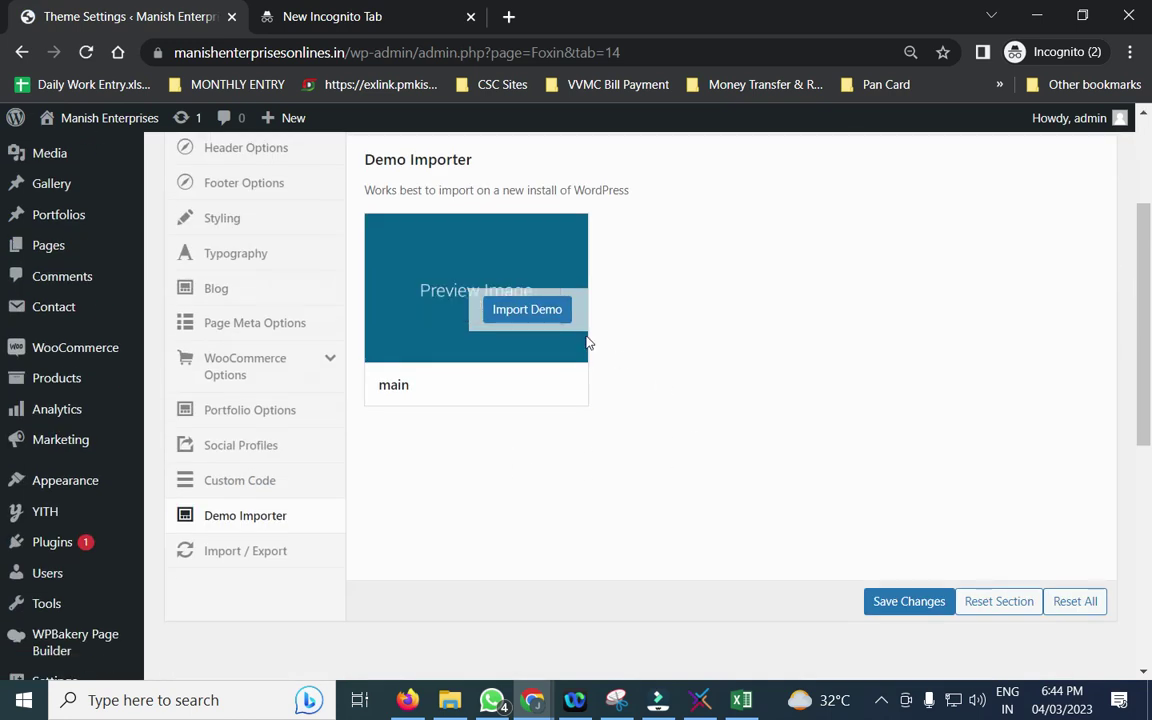
pyautogui.click(529, 309)
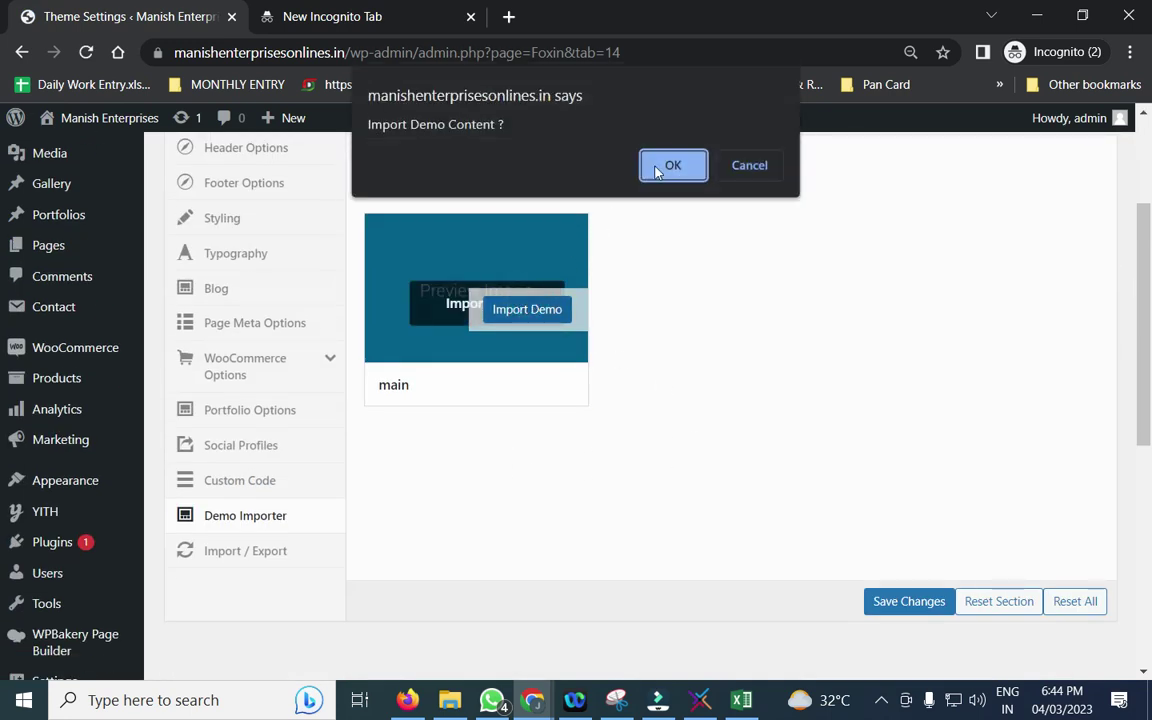
pyautogui.click(665, 164)
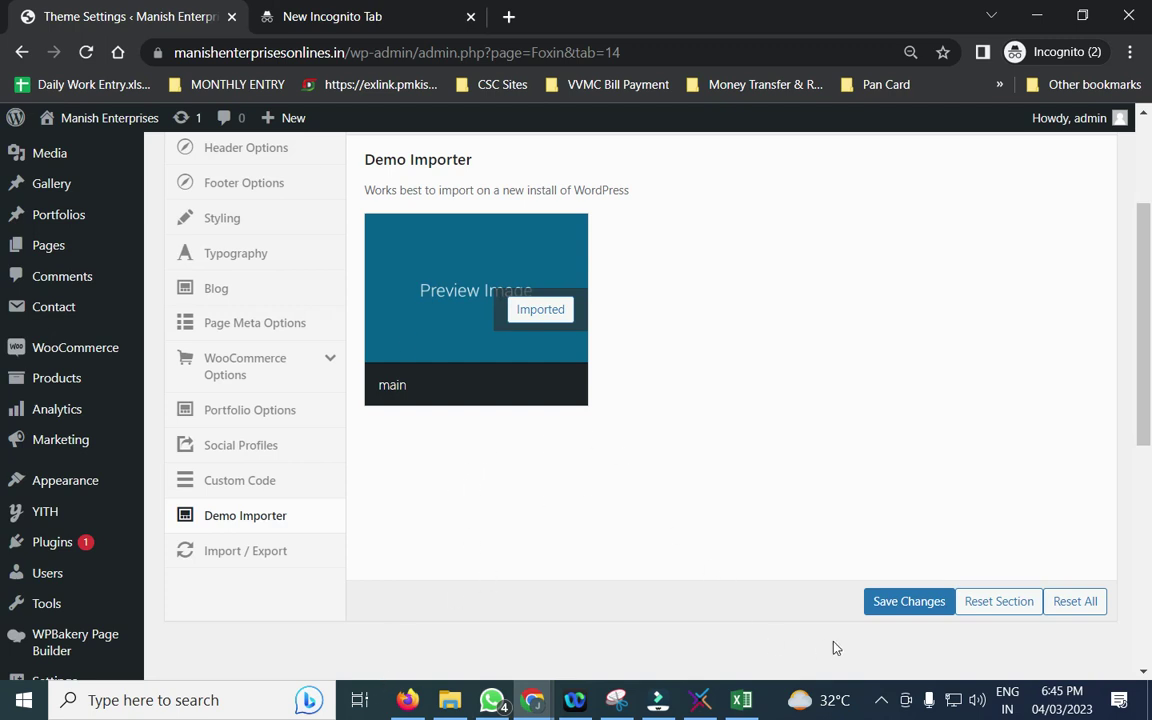
pyautogui.click(897, 603)
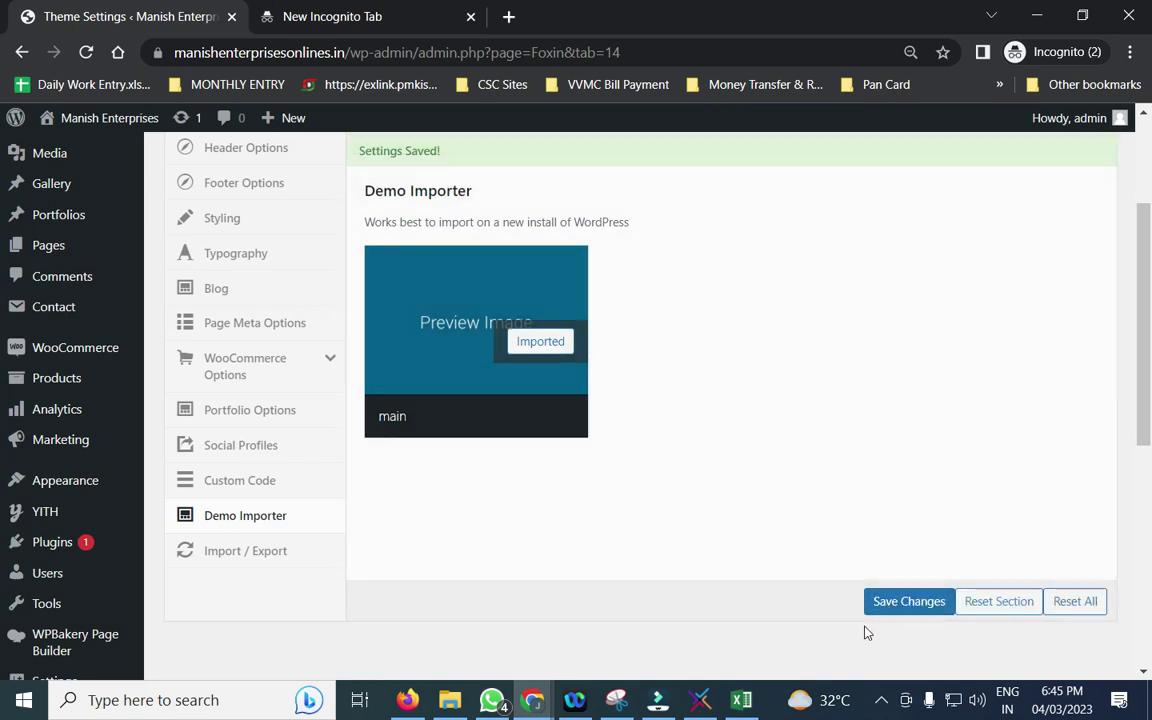
pyautogui.click(409, 700)
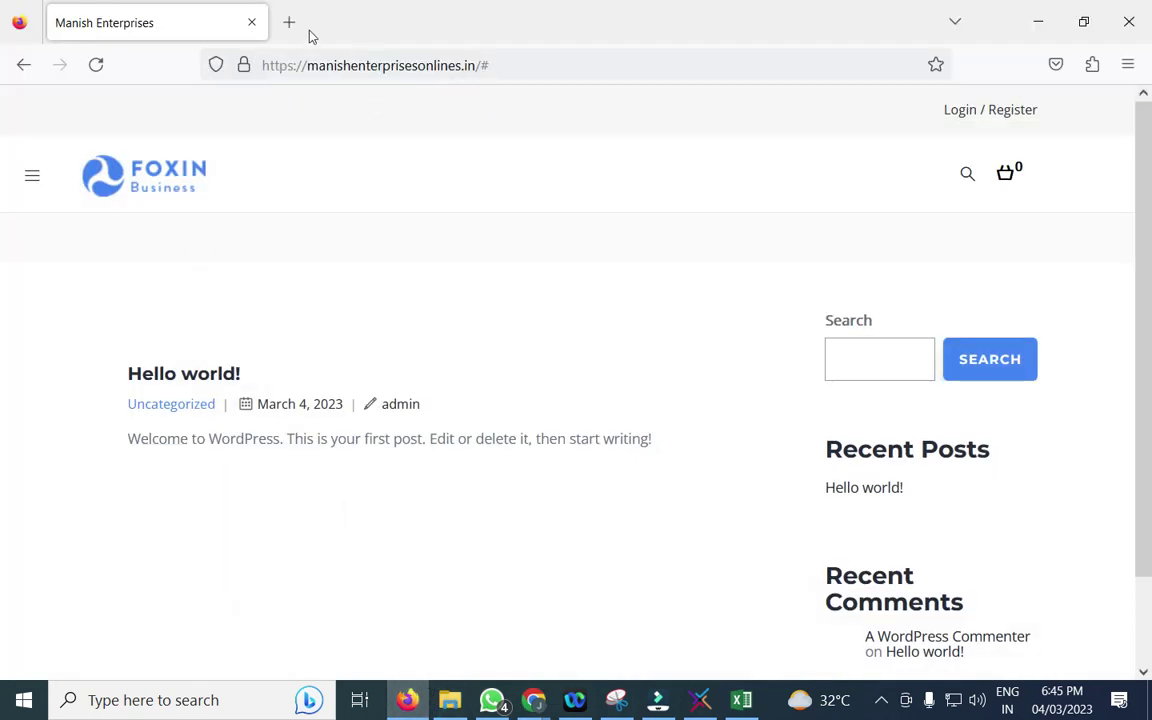
# Step: Duplicate the site tab and reload it to show the imported Foxin demo
pyautogui.rightClick(168, 21)
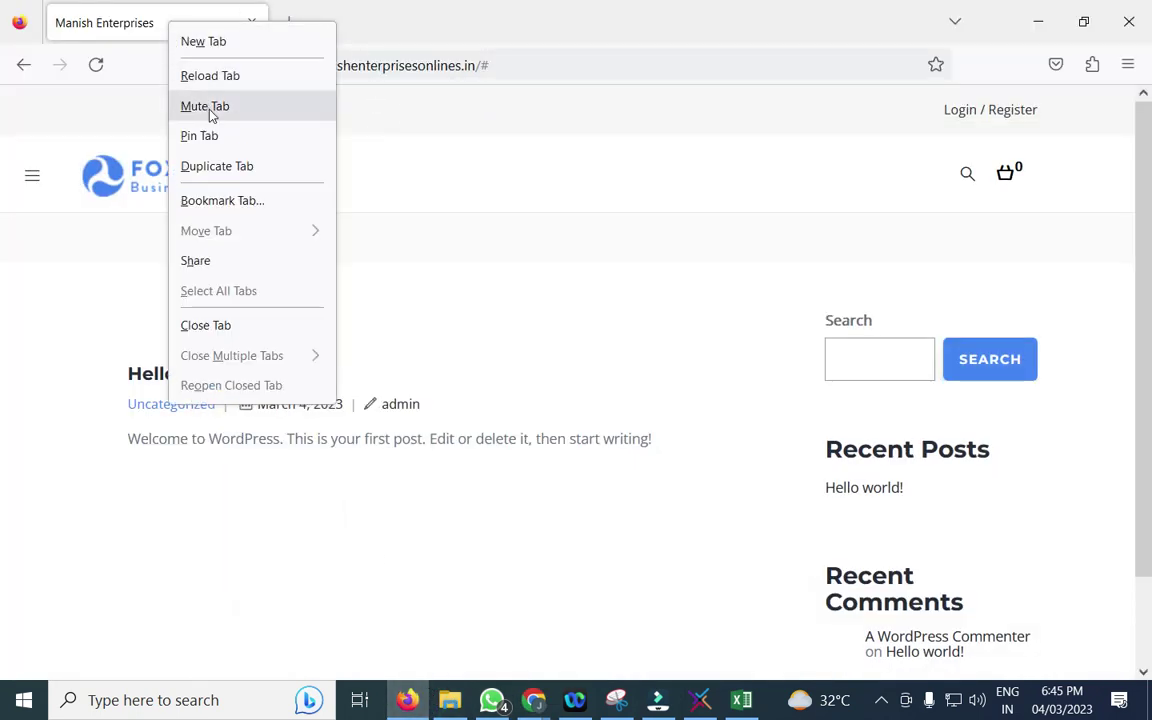
pyautogui.click(229, 170)
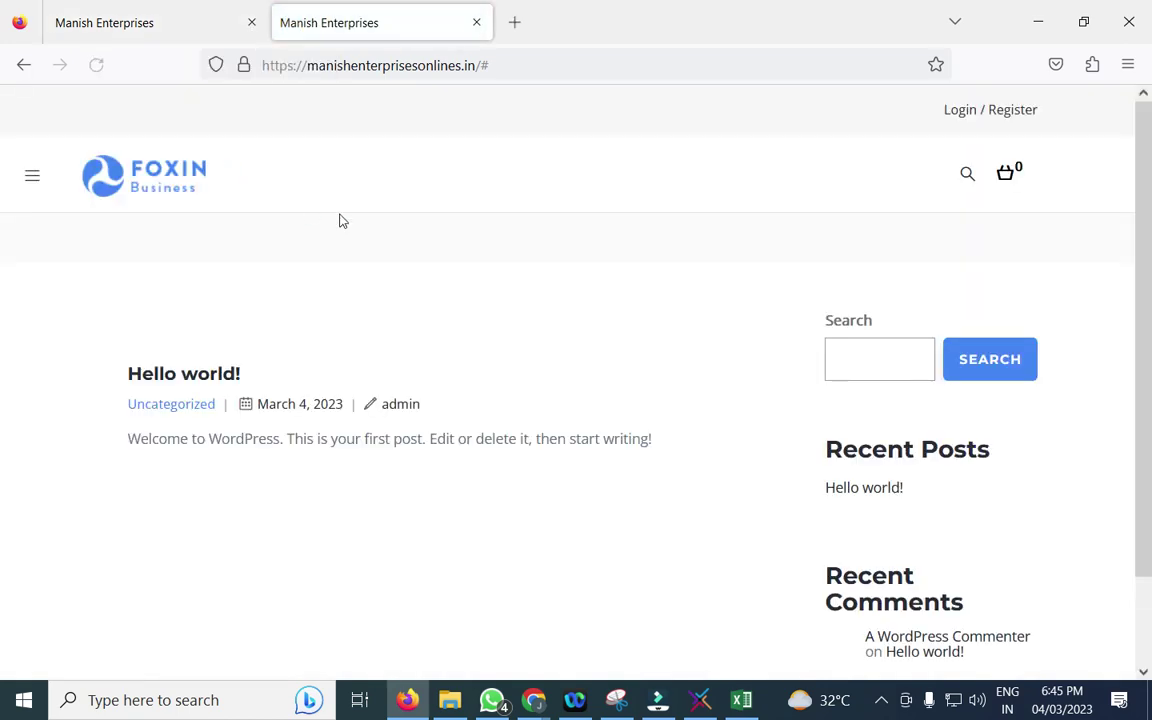
pyautogui.click(94, 66)
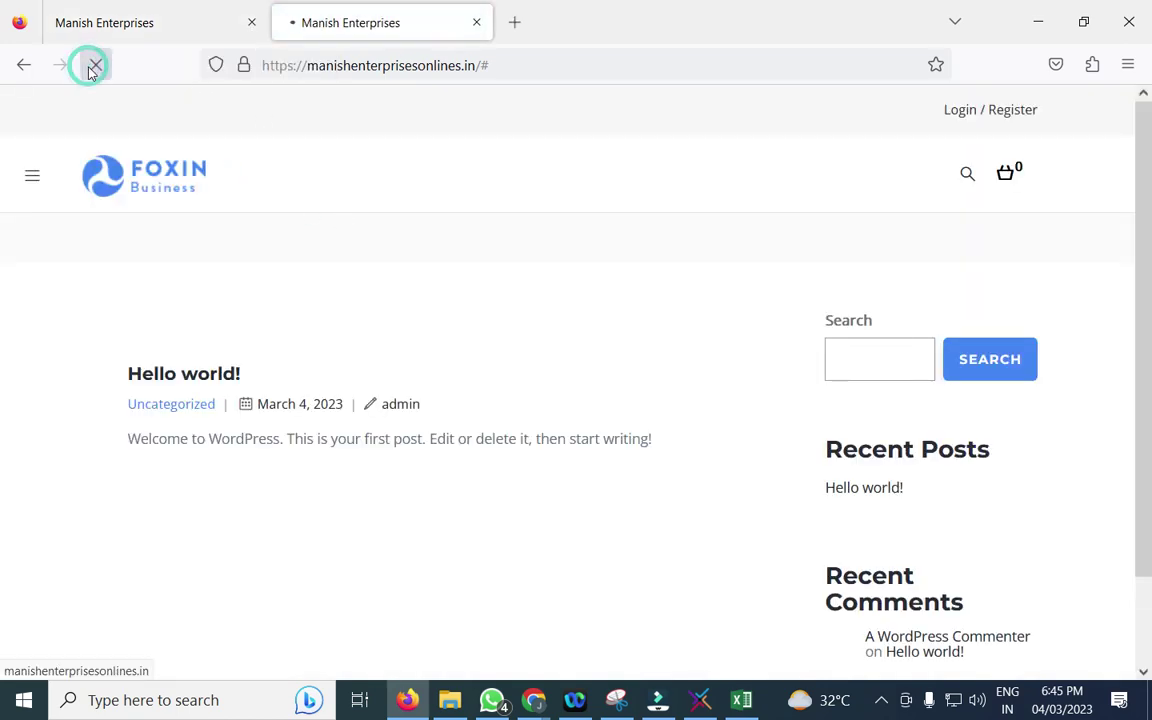
pyautogui.click(127, 18)
pyautogui.scroll(-2, 457, 273)
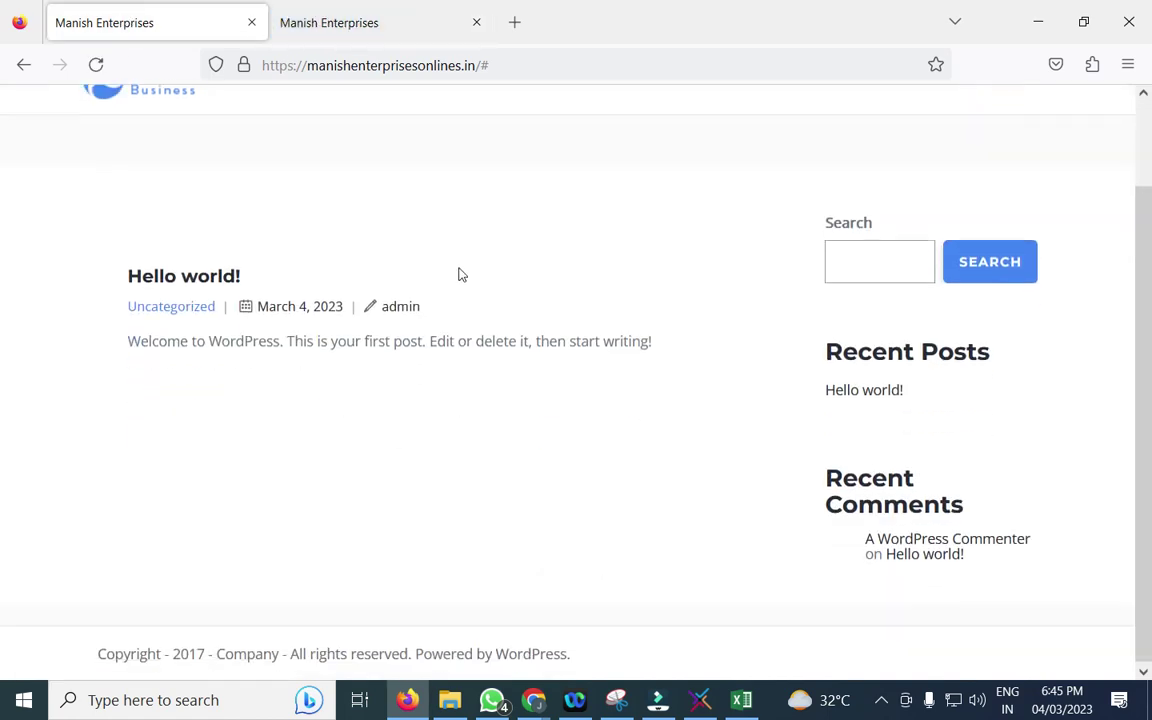
pyautogui.scroll(2, 460, 315)
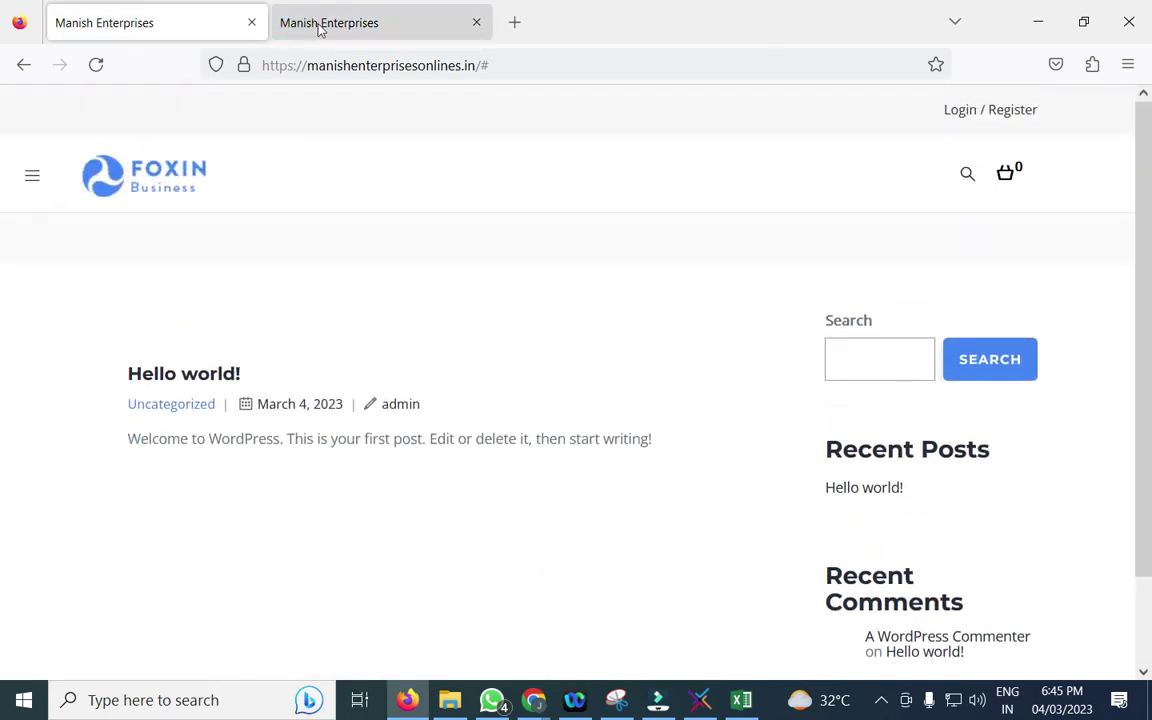
# Step: Zoom the second tab's page out, then restore it to normal size
pyautogui.click(316, 22)
pyautogui.scroll(-4, 780, 320)
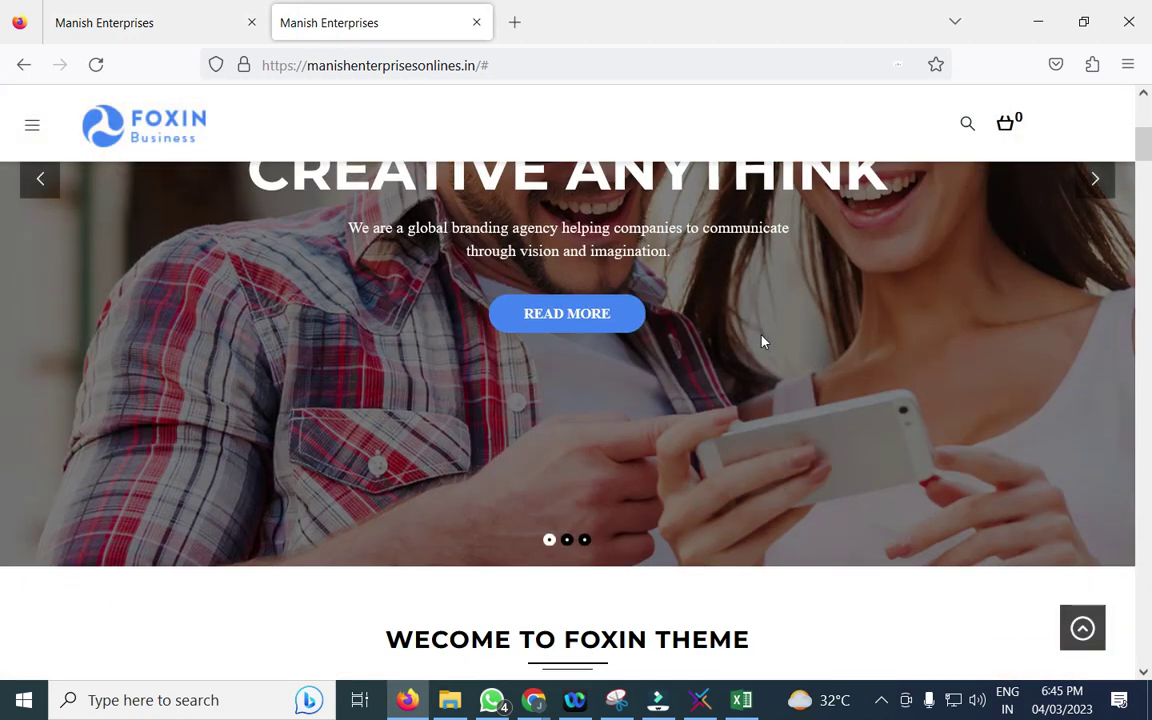
pyautogui.hotkey('ctrl', '-')
pyautogui.hotkey('ctrl', '-')
pyautogui.hotkey('ctrl', '-')
pyautogui.hotkey('ctrl', '-')
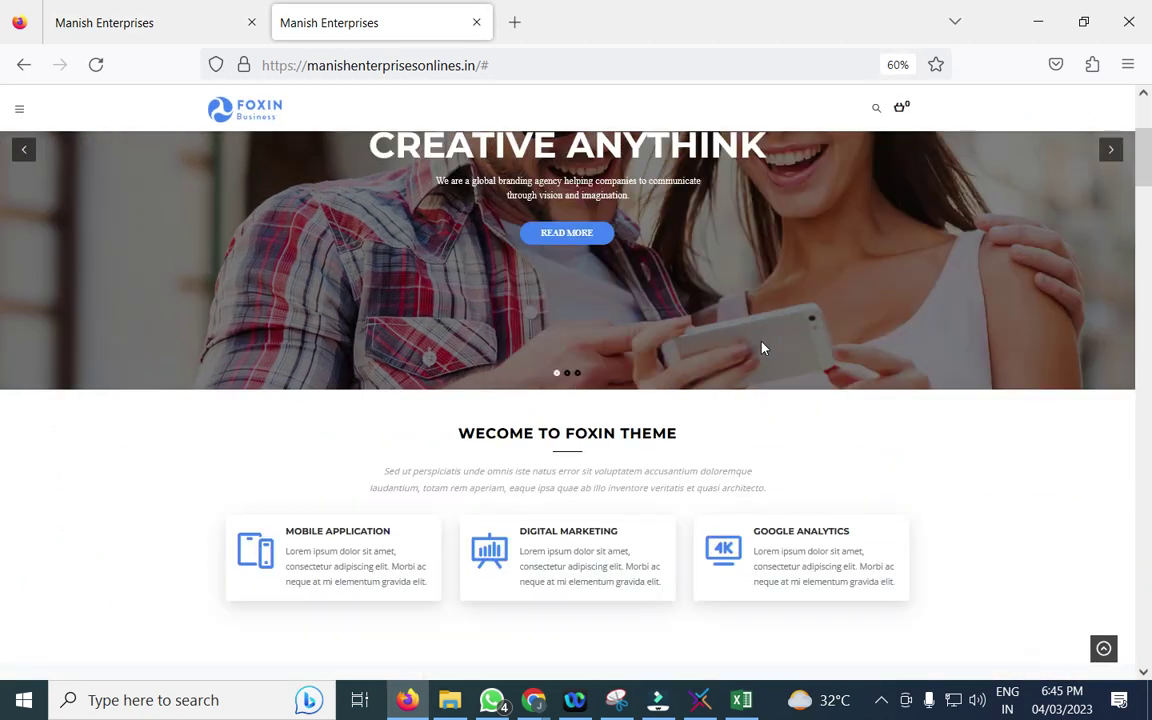
pyautogui.hotkey('ctrl', '+')
pyautogui.hotkey('ctrl', '+')
pyautogui.hotkey('ctrl', '+')
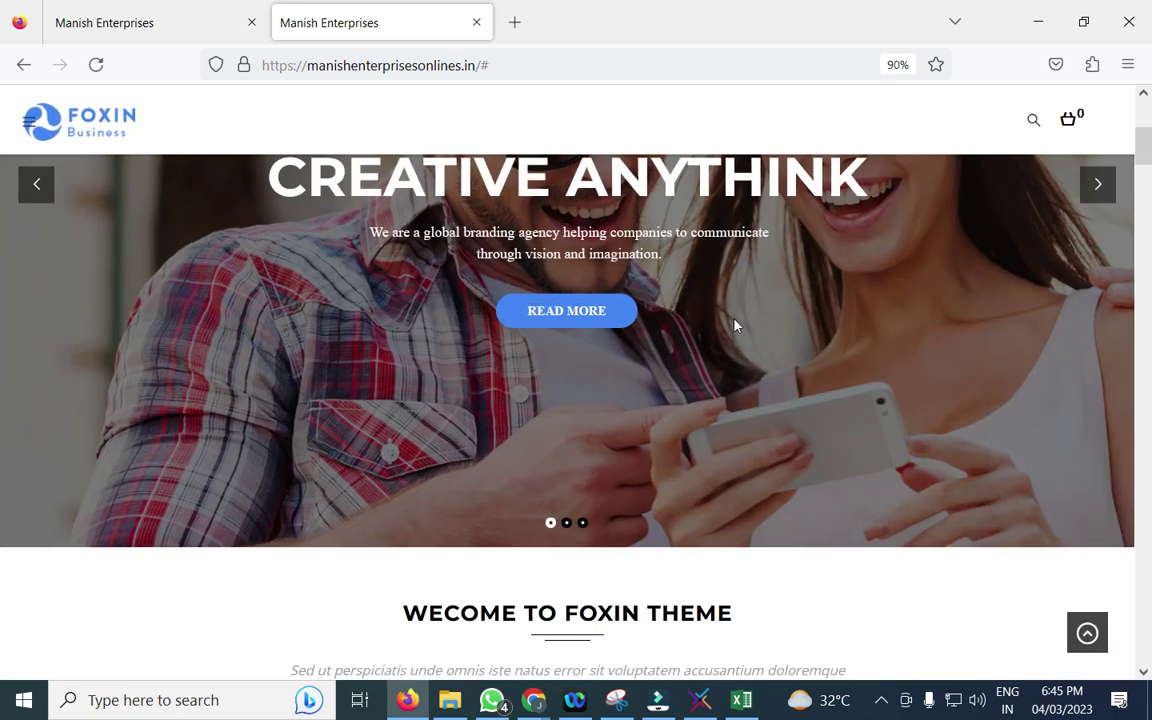
pyautogui.scroll(1, 500, 230)
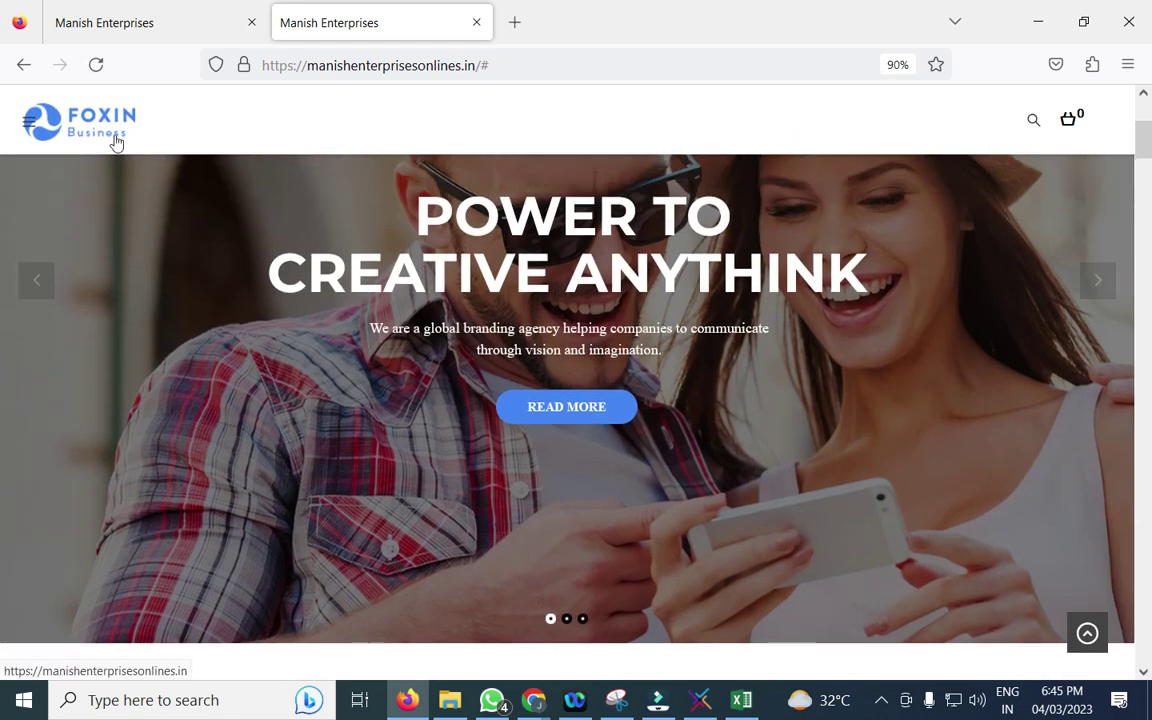
pyautogui.hotkey('ctrl', '+')
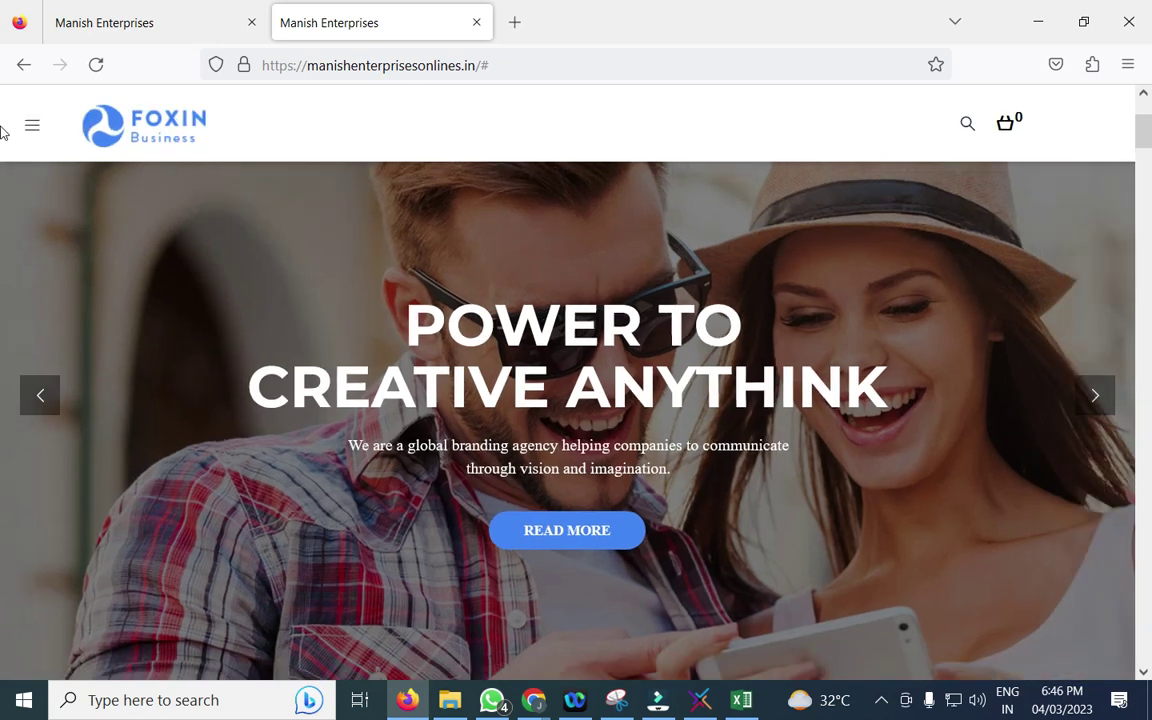
# Step: Open the site's ABOUT side panel and then close it
pyautogui.click(32, 124)
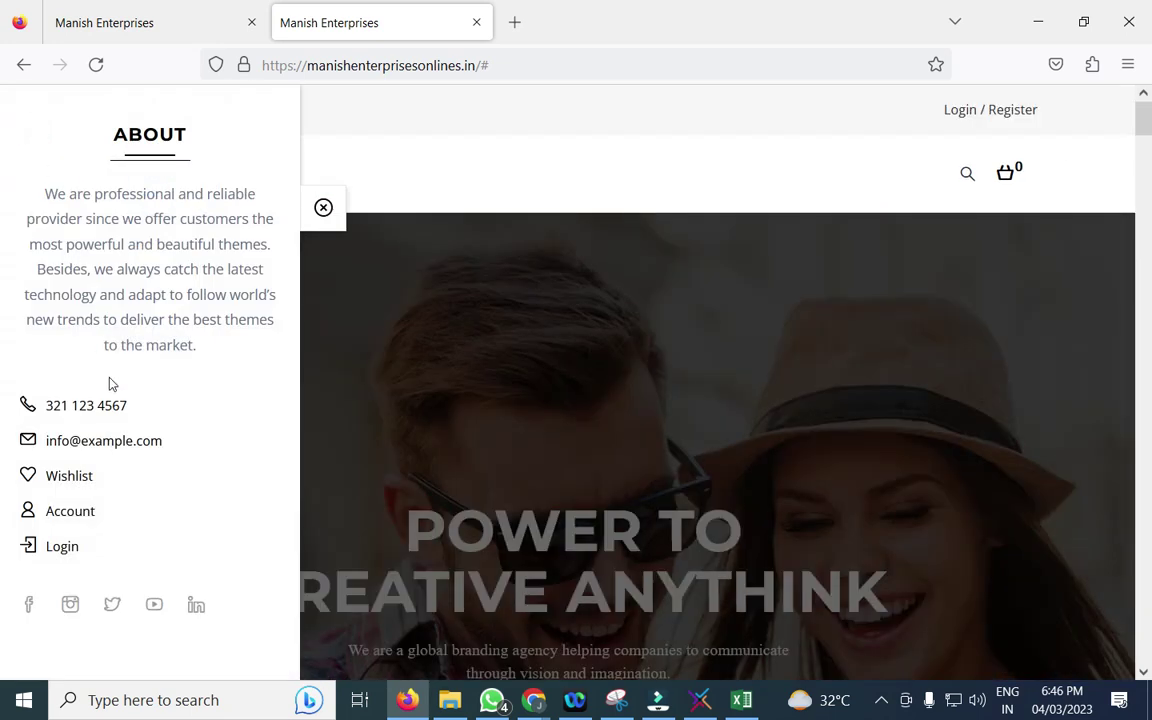
pyautogui.scroll(-5, 200, 460)
pyautogui.scroll(5, 468, 460)
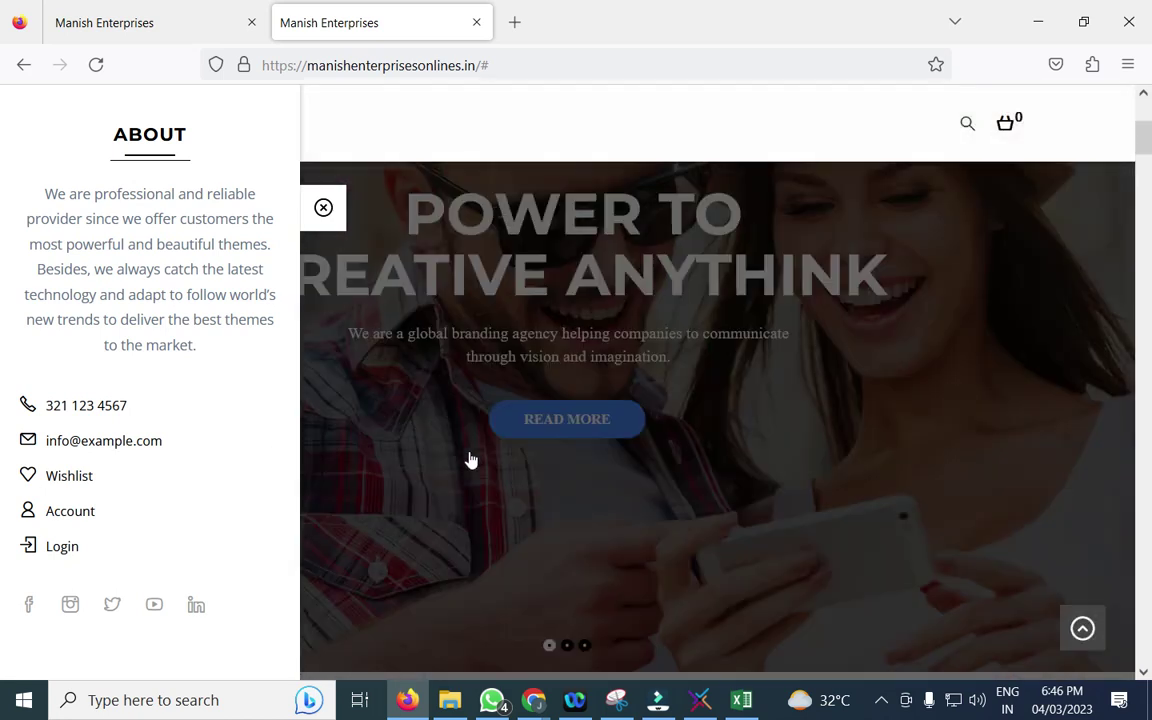
pyautogui.click(650, 187)
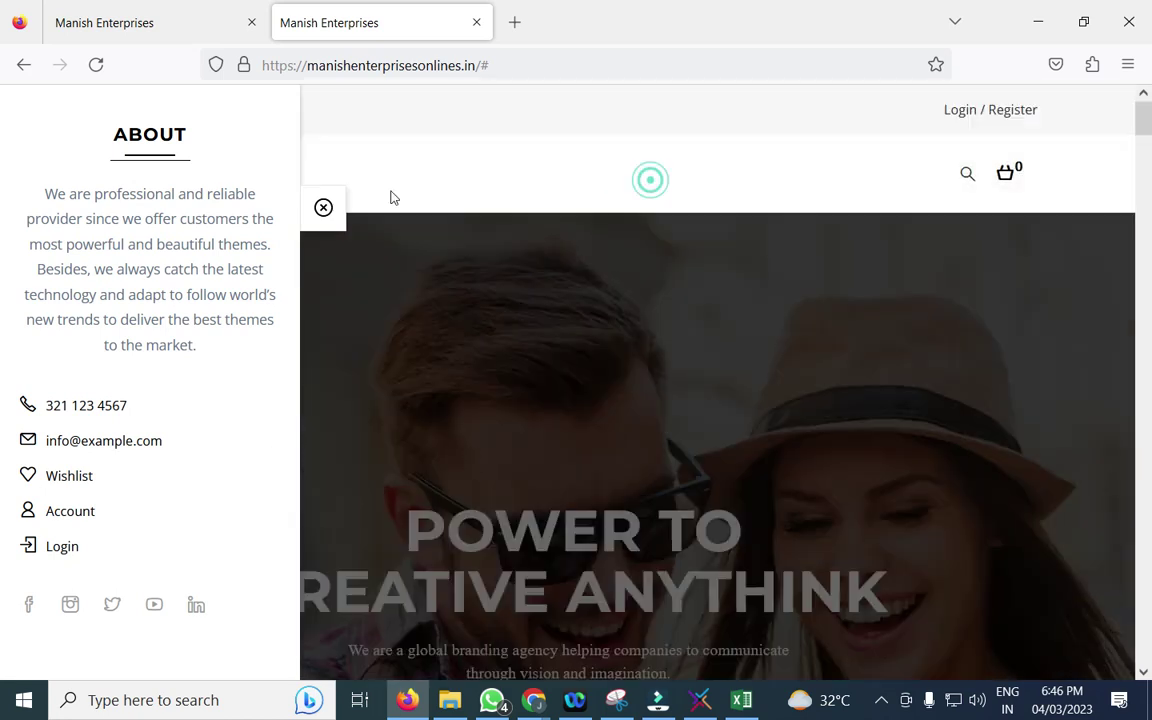
pyautogui.click(326, 207)
pyautogui.click(275, 182)
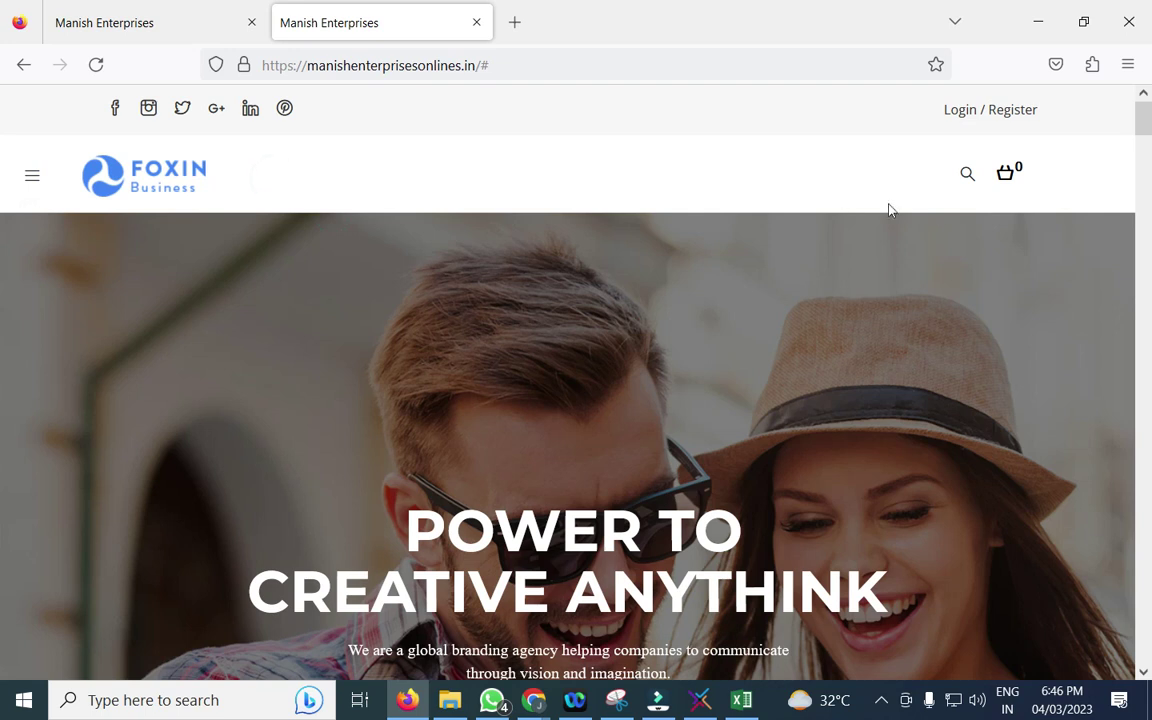
# Step: Locate the WECOME TO FOXIN THEME heading and highlight its FOXIN THEME words
pyautogui.scroll(-10, 861, 334)
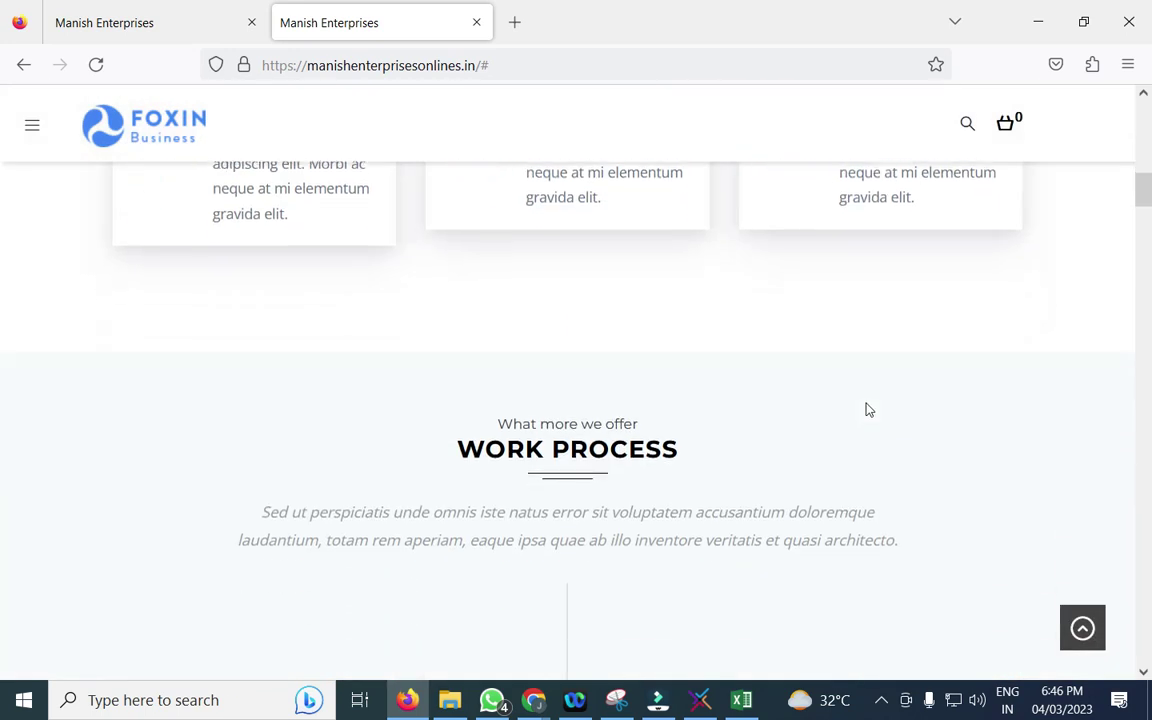
pyautogui.scroll(-6, 516, 442)
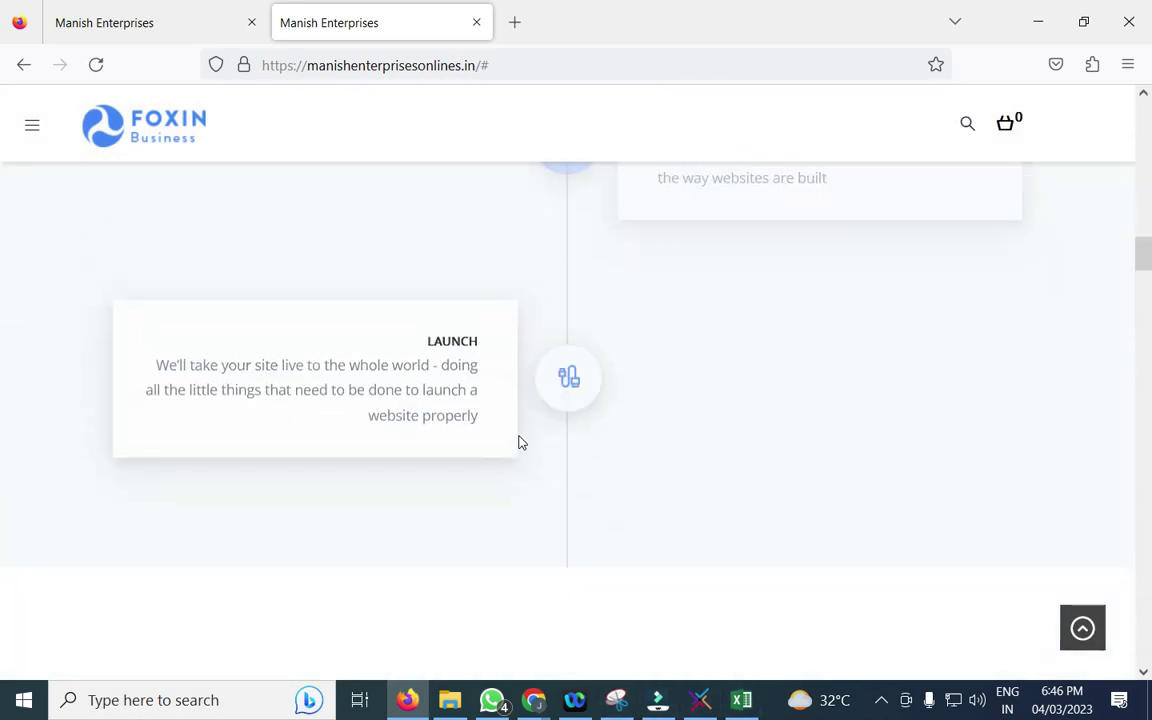
pyautogui.scroll(10, 518, 442)
pyautogui.scroll(-2, 436, 364)
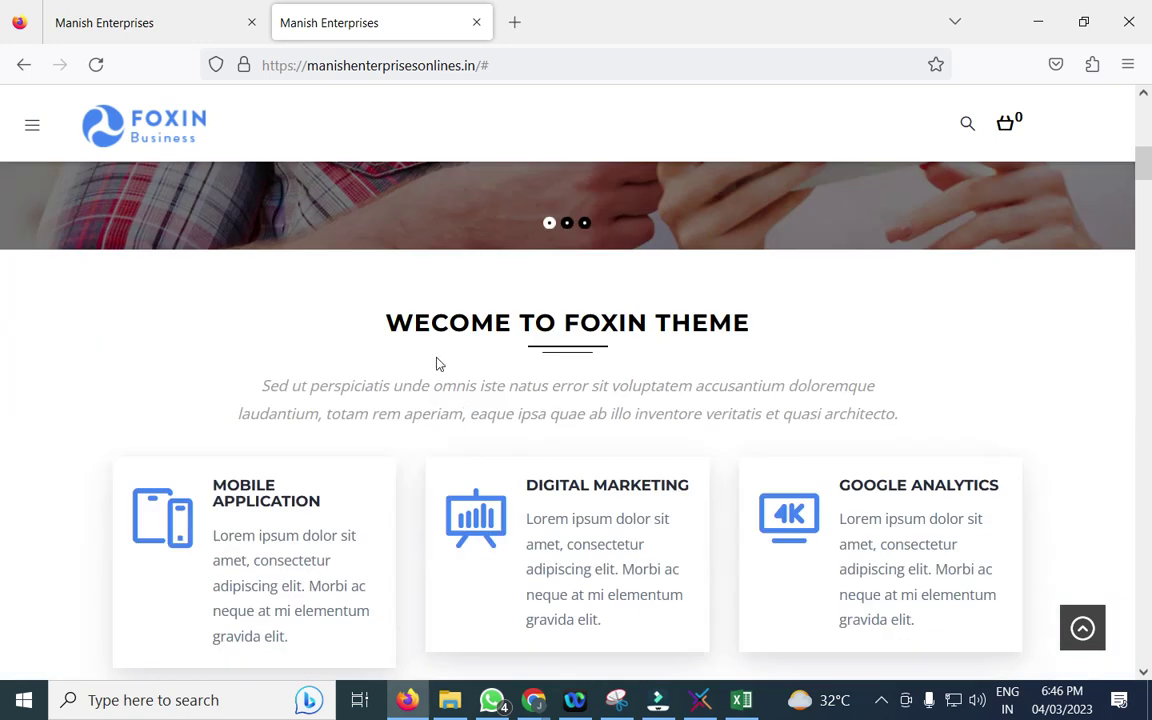
pyautogui.moveTo(562, 322); pyautogui.dragTo(792, 324)
pyautogui.click(560, 316)
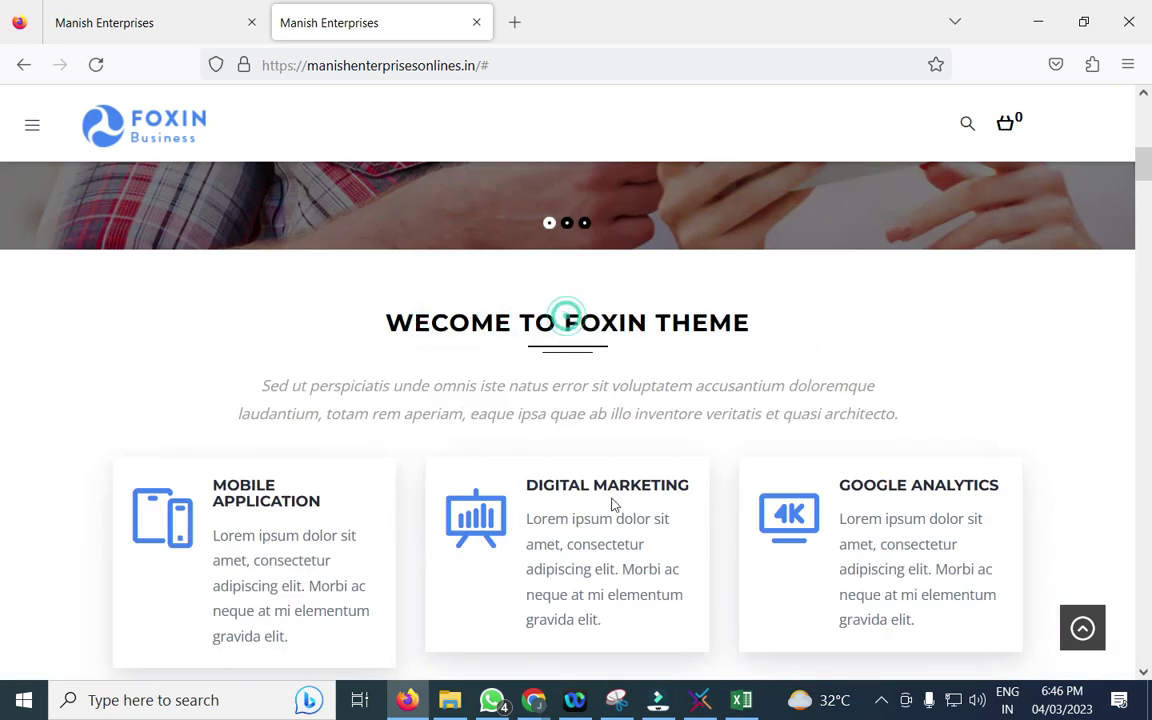
# Step: Scroll down the homepage to the footer and highlight its copyright line
pyautogui.scroll(-5, 674, 469)
pyautogui.scroll(-15, 676, 469)
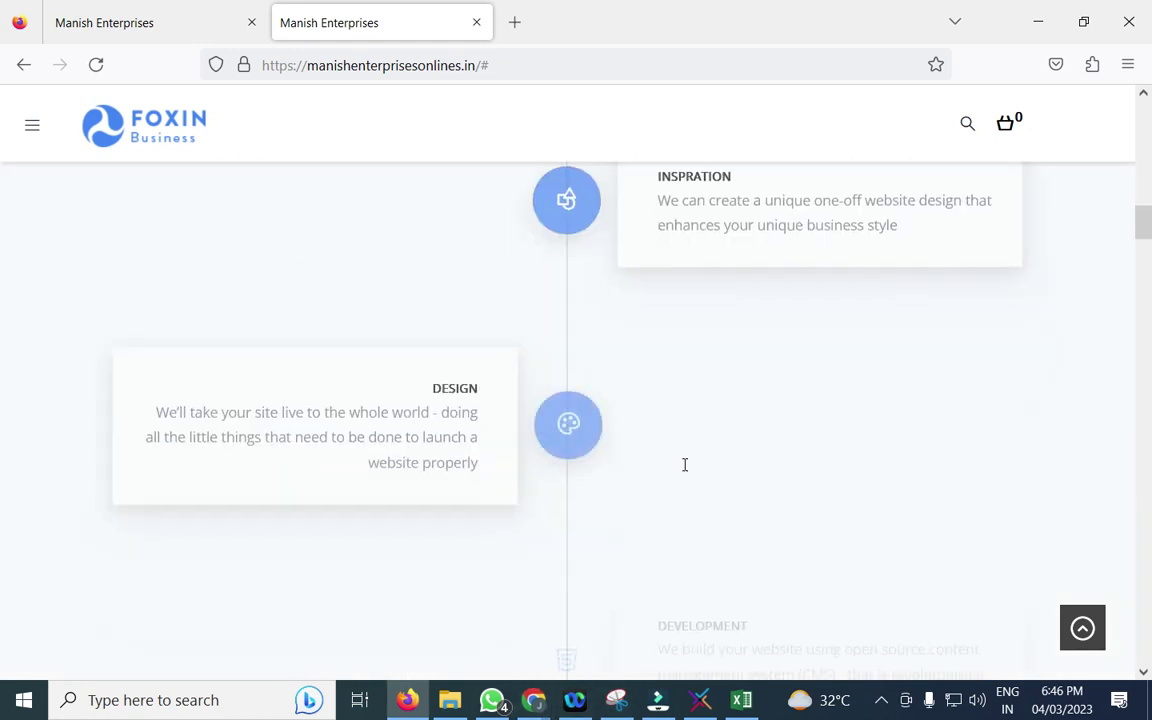
pyautogui.scroll(-6, 684, 476)
pyautogui.scroll(7, 684, 476)
pyautogui.scroll(-3, 576, 453)
pyautogui.scroll(-4, 352, 400)
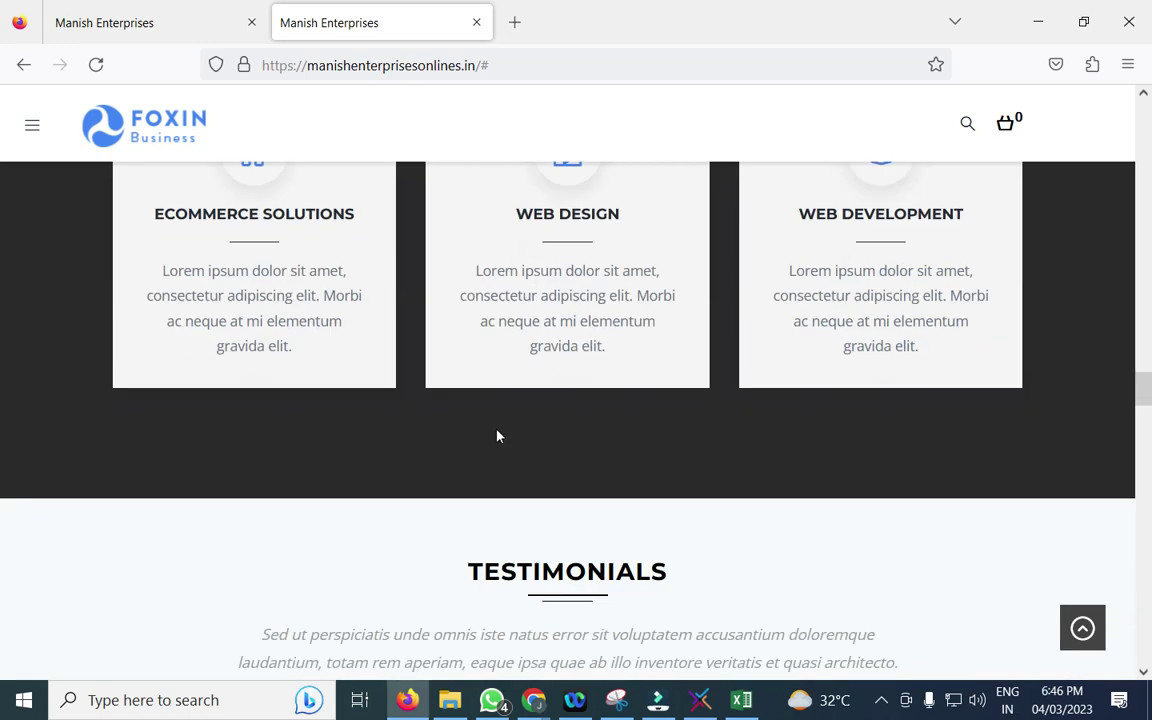
pyautogui.scroll(2, 950, 350)
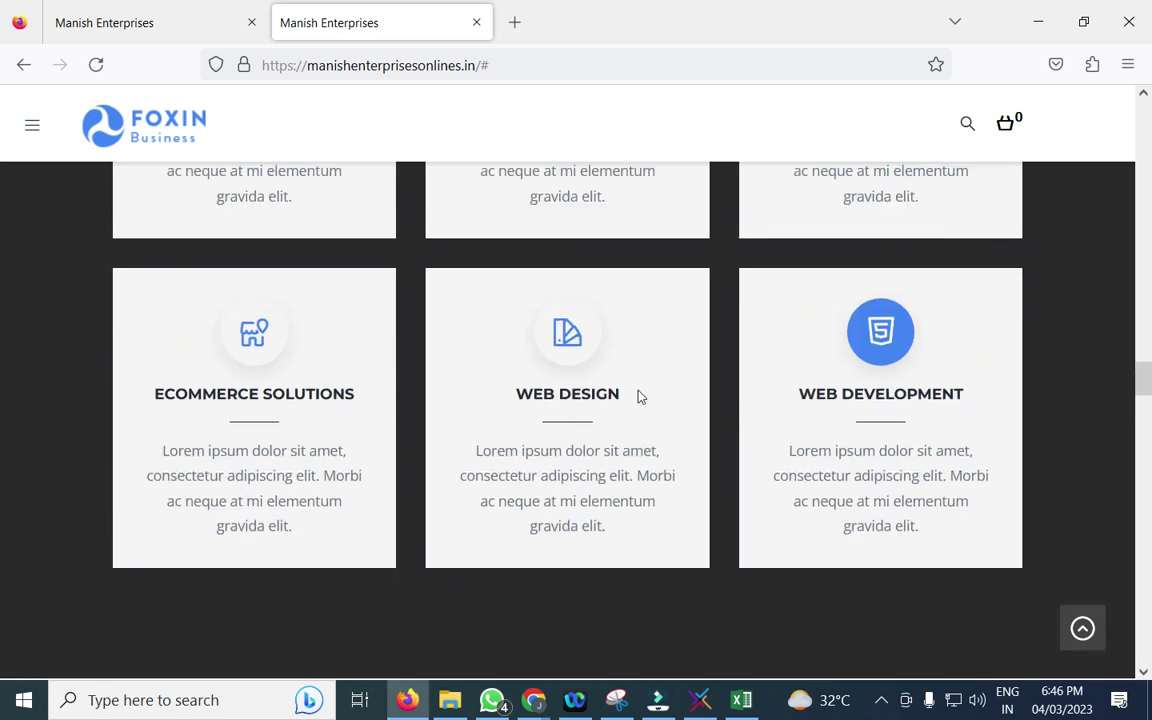
pyautogui.scroll(-4, 748, 452)
pyautogui.scroll(-10, 658, 298)
pyautogui.scroll(-9, 567, 277)
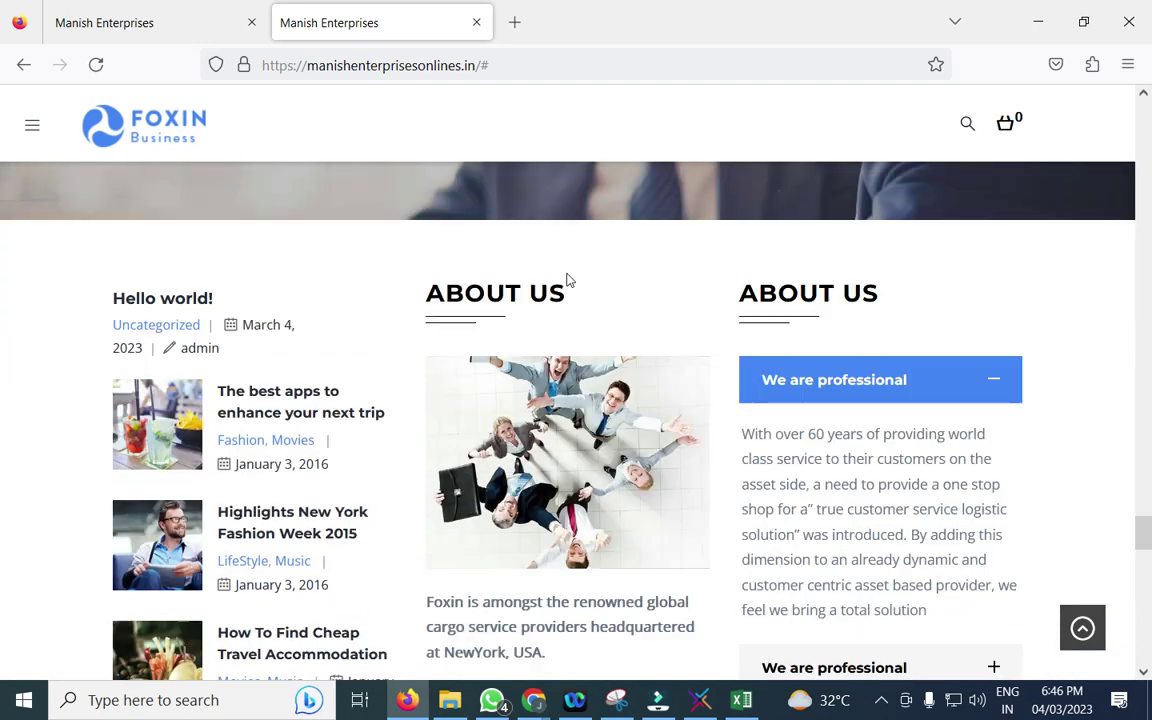
pyautogui.scroll(-2, 970, 416)
pyautogui.scroll(-10, 885, 343)
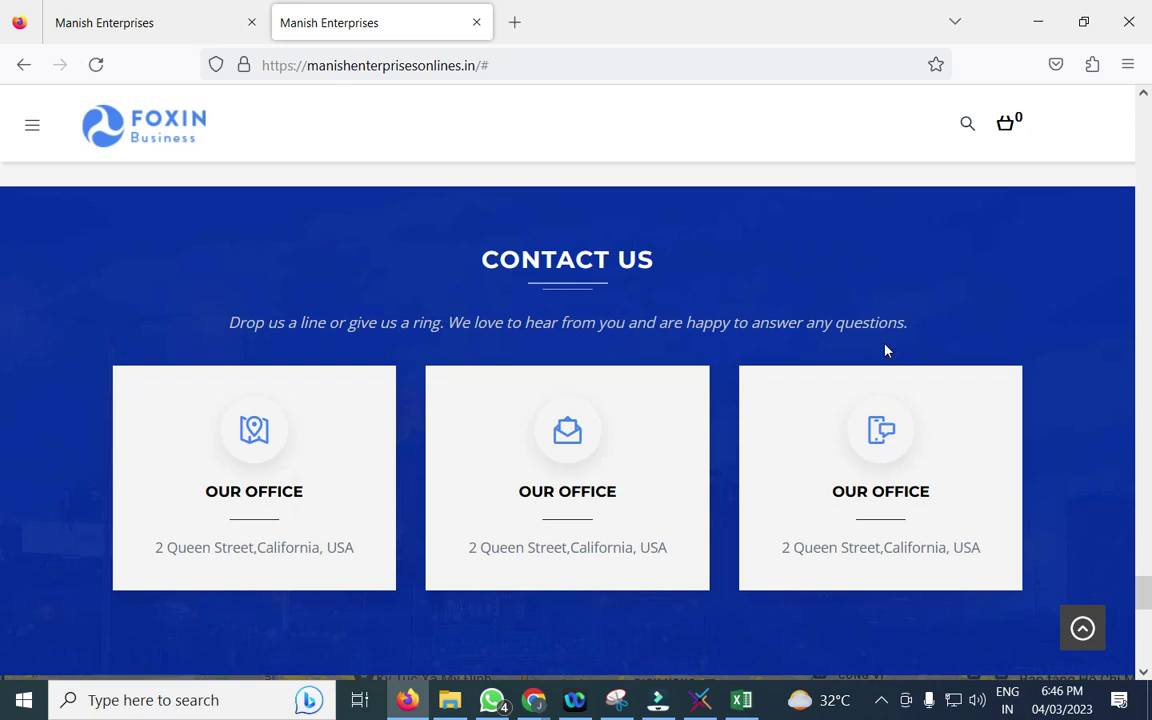
pyautogui.scroll(-3, 884, 343)
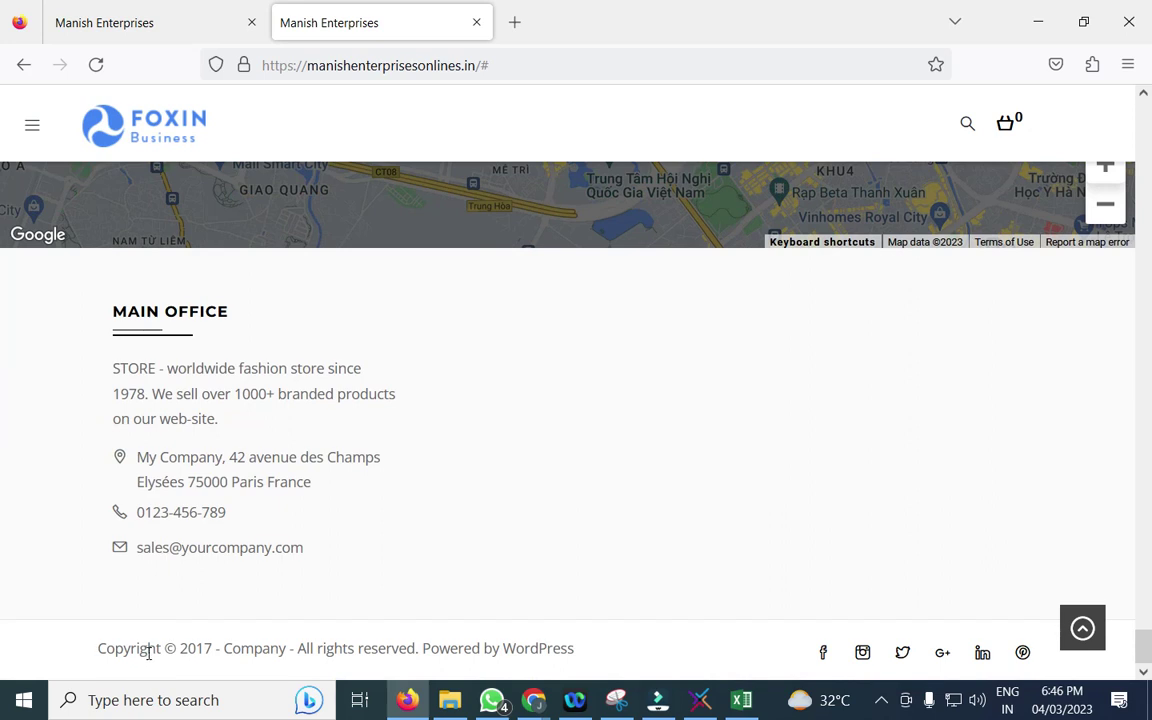
pyautogui.moveTo(148, 652); pyautogui.dragTo(524, 676)
pyautogui.click(665, 663)
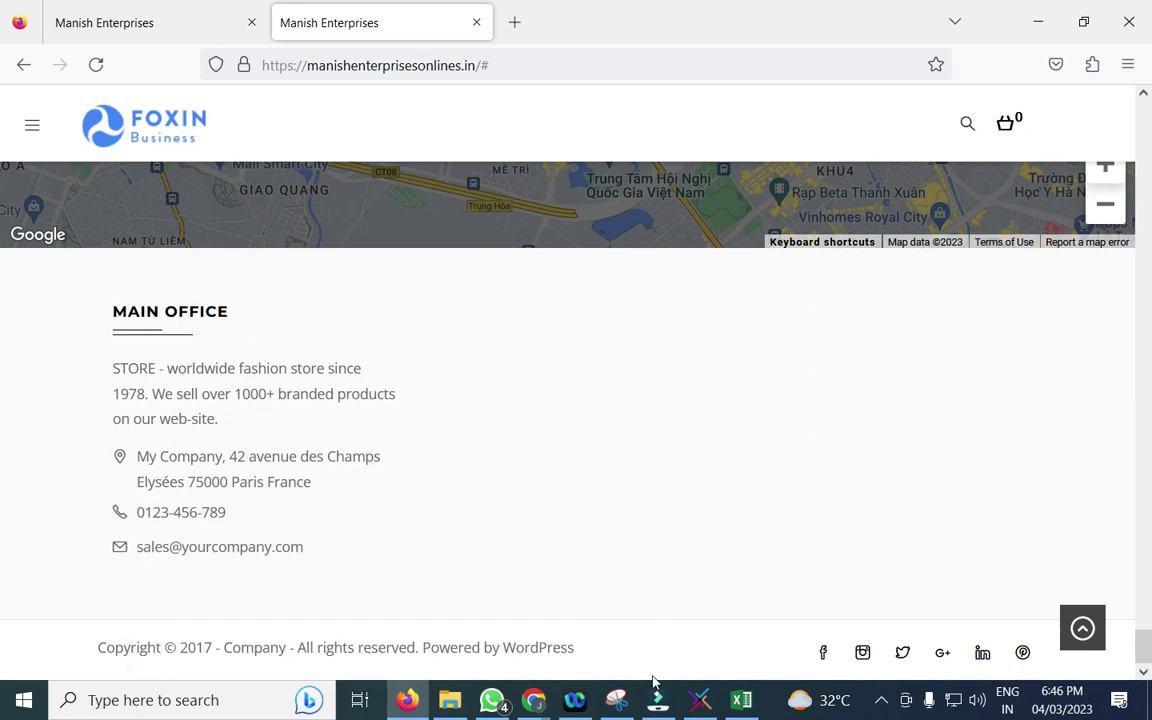
pyautogui.moveTo(540, 702)
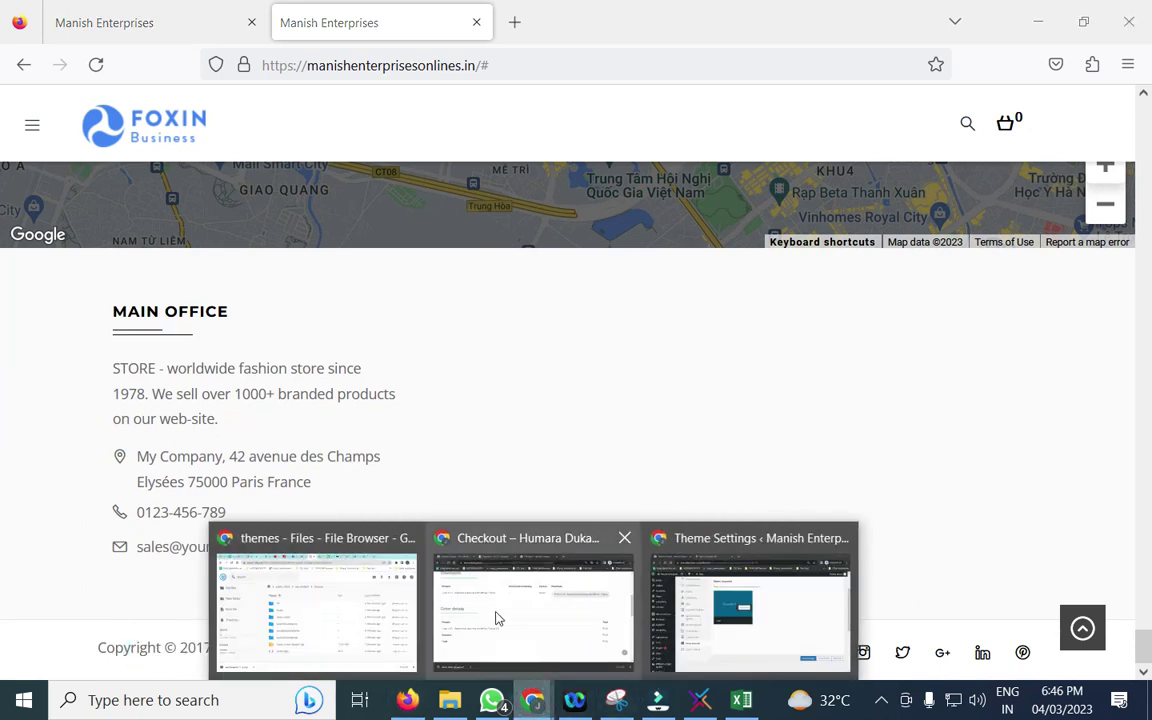
pyautogui.click(750, 612)
# Step: From Pages > All Pages, edit the Home 1 — Front Page
pyautogui.moveTo(48, 245)
pyautogui.click(186, 252)
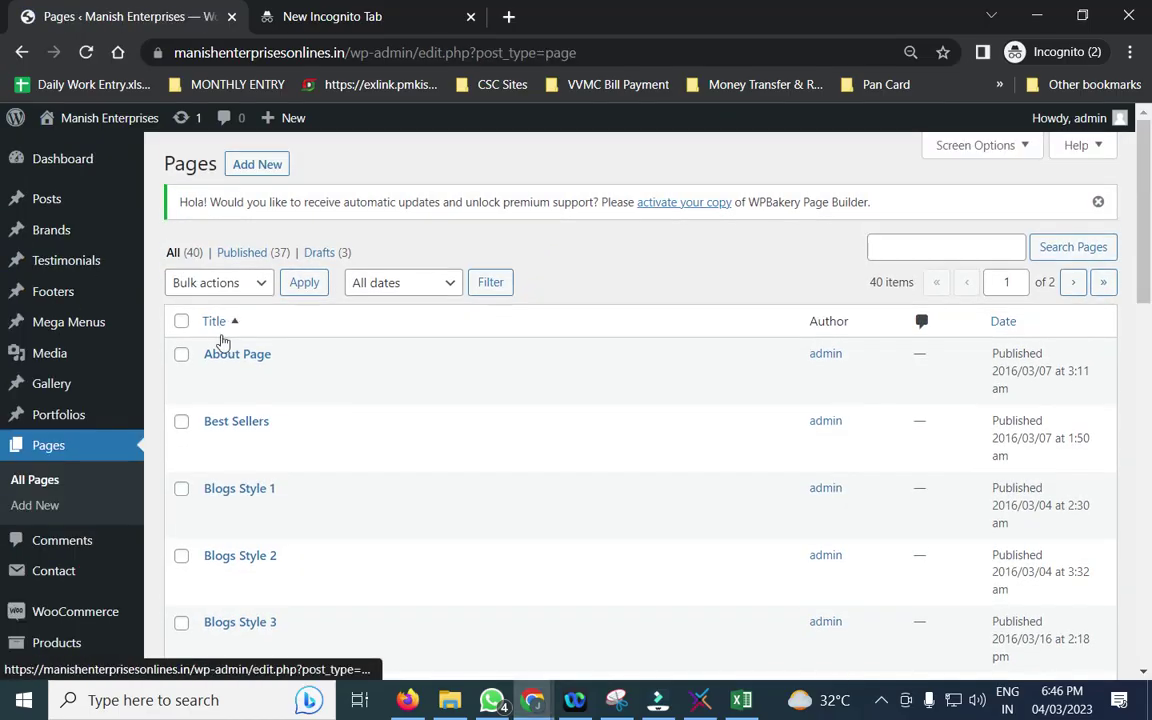
pyautogui.scroll(-10, 283, 483)
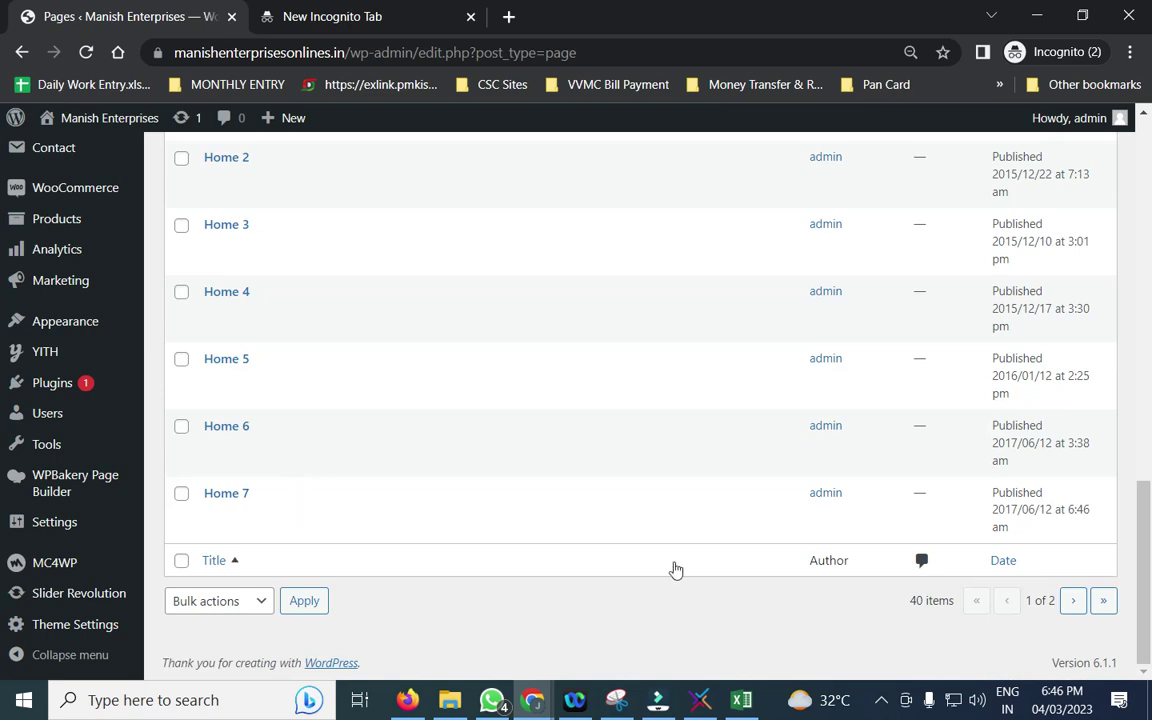
pyautogui.scroll(3, 918, 620)
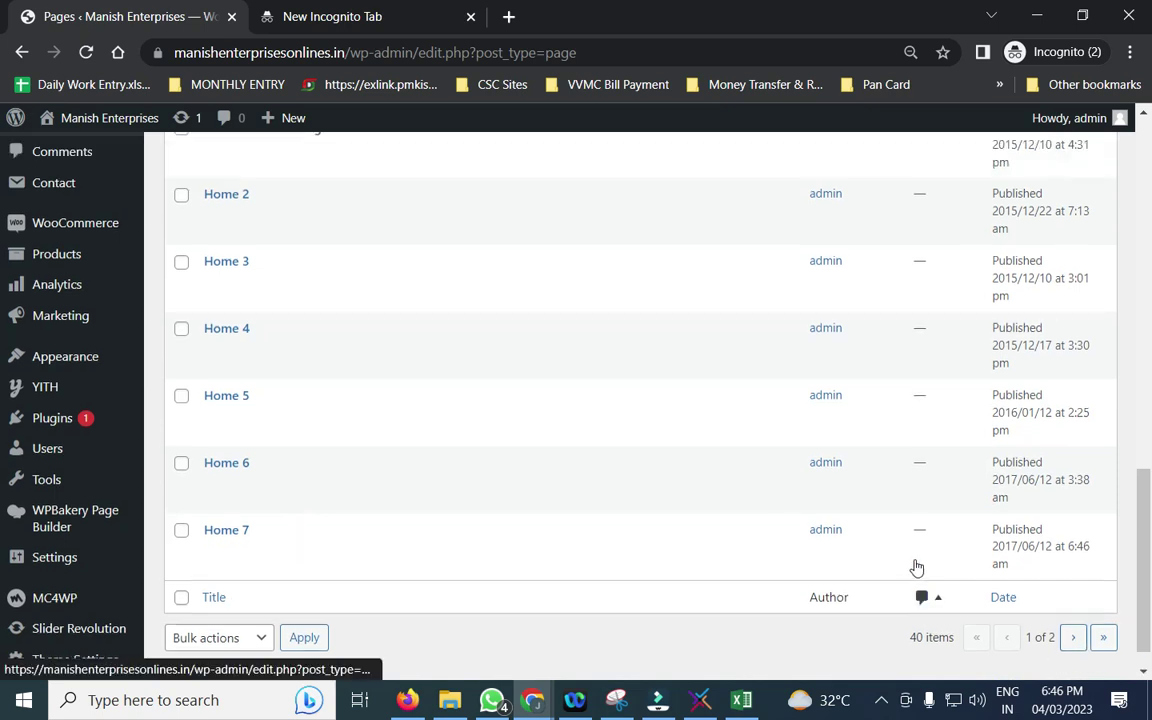
pyautogui.moveTo(196, 318)
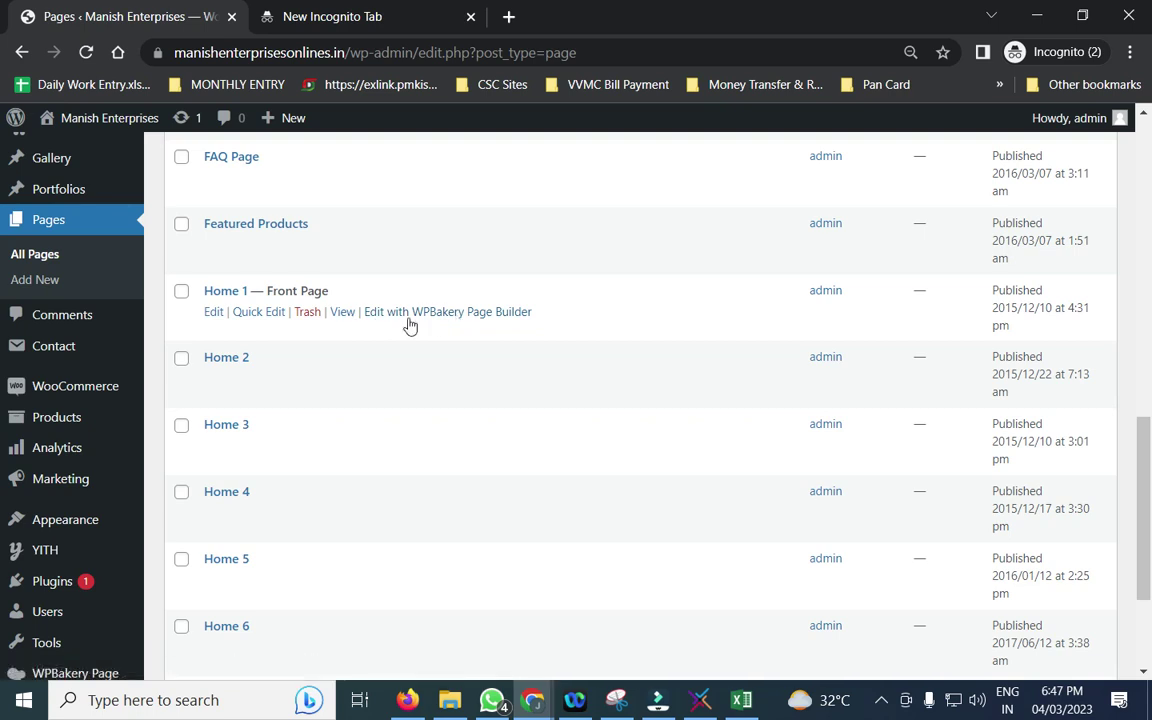
pyautogui.click(214, 313)
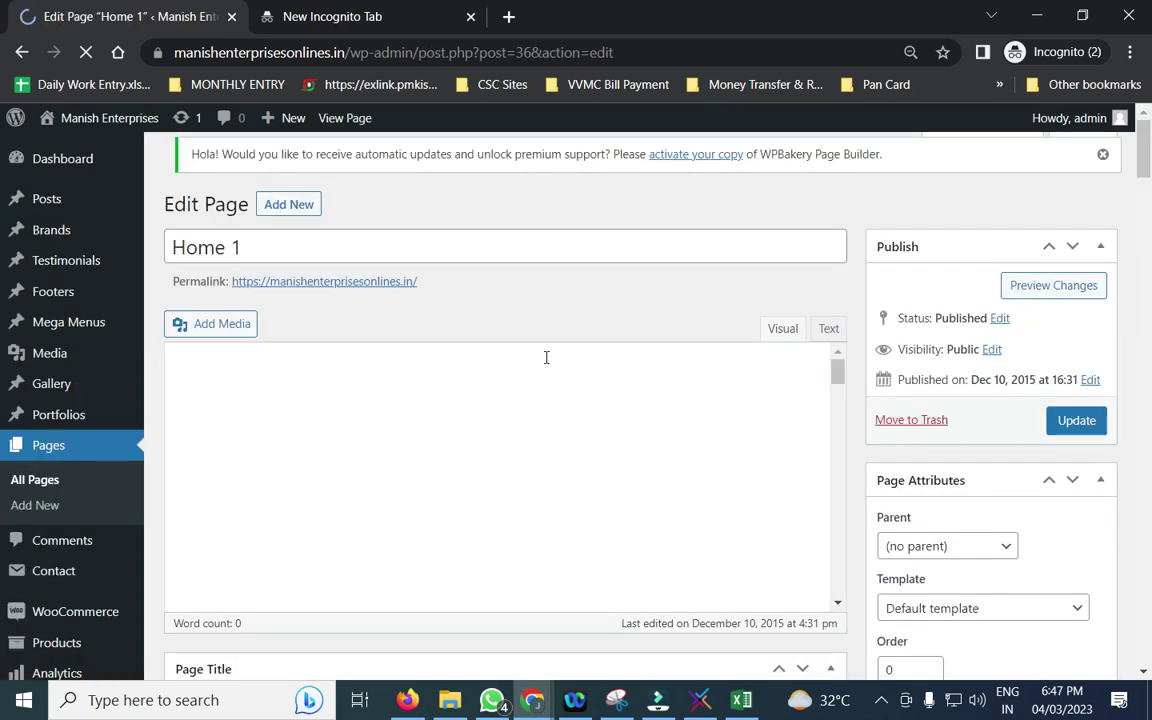
# Step: Scroll through Home 1's WPBakery layout to find the GVA Block Heading element
pyautogui.scroll(-2, 581, 424)
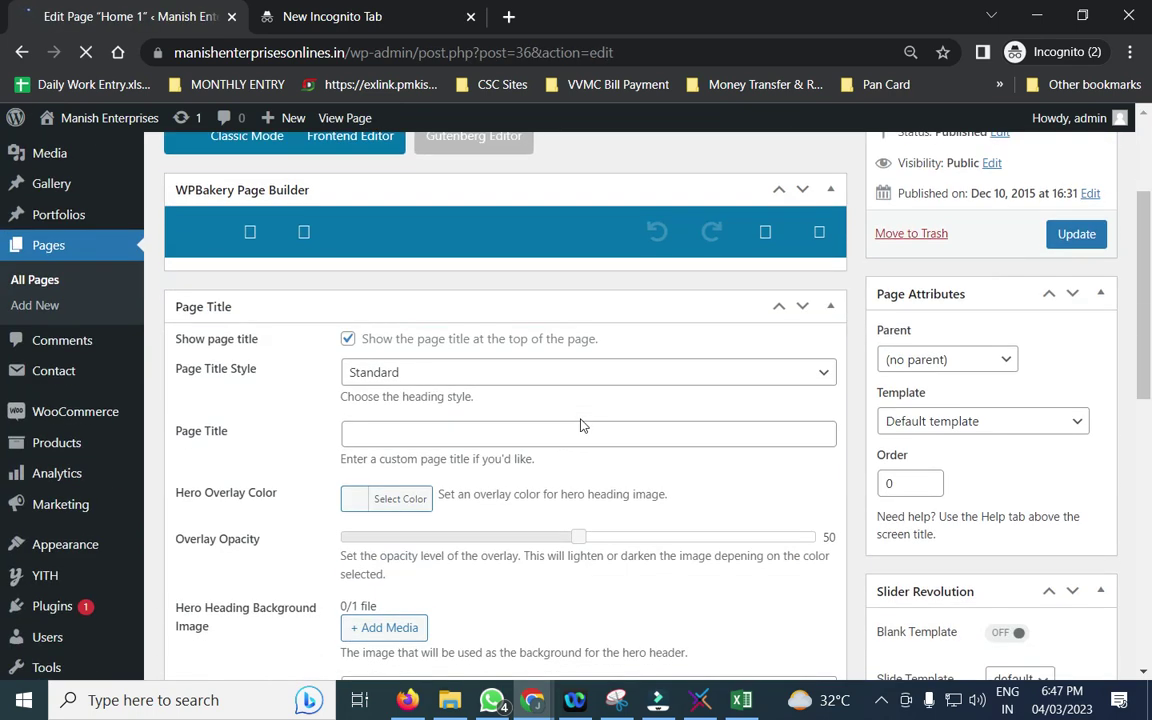
pyautogui.scroll(-2, 581, 424)
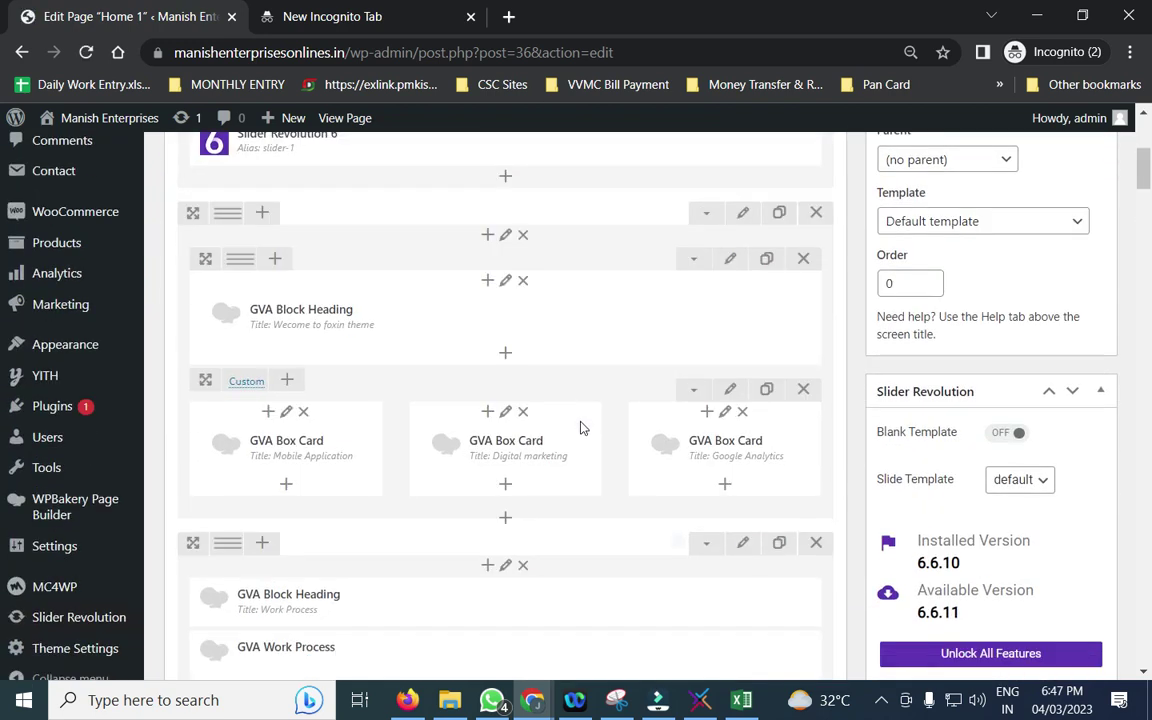
pyautogui.scroll(3, 600, 450)
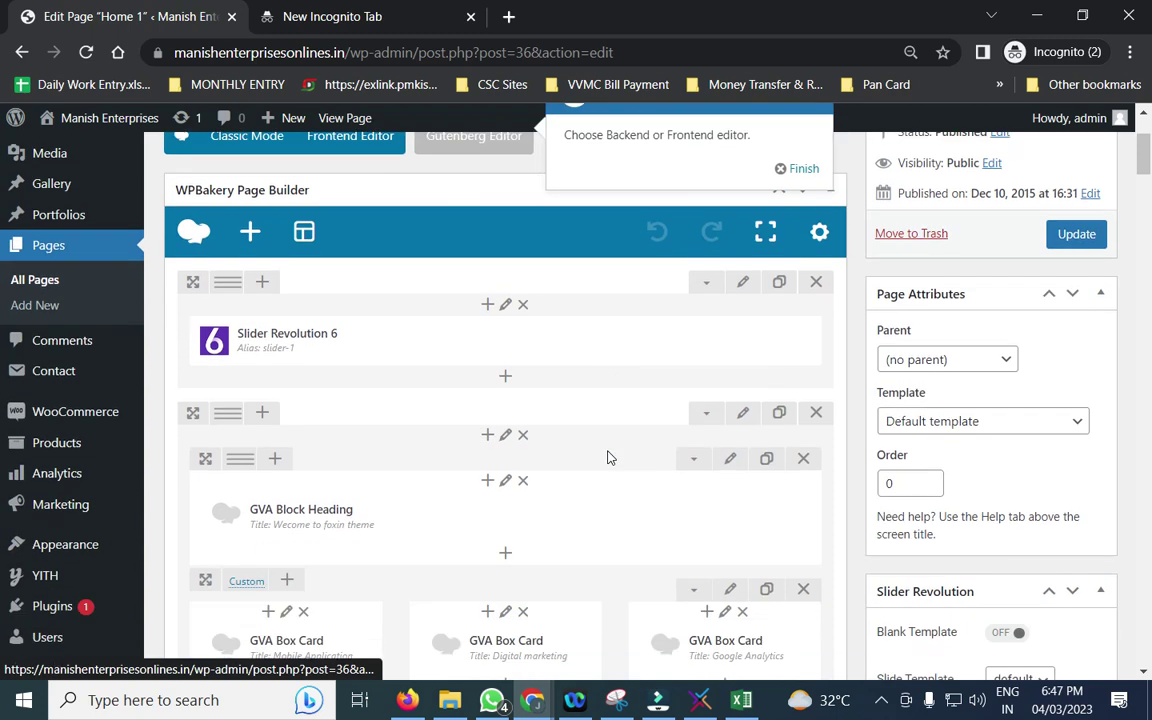
pyautogui.moveTo(297, 364)
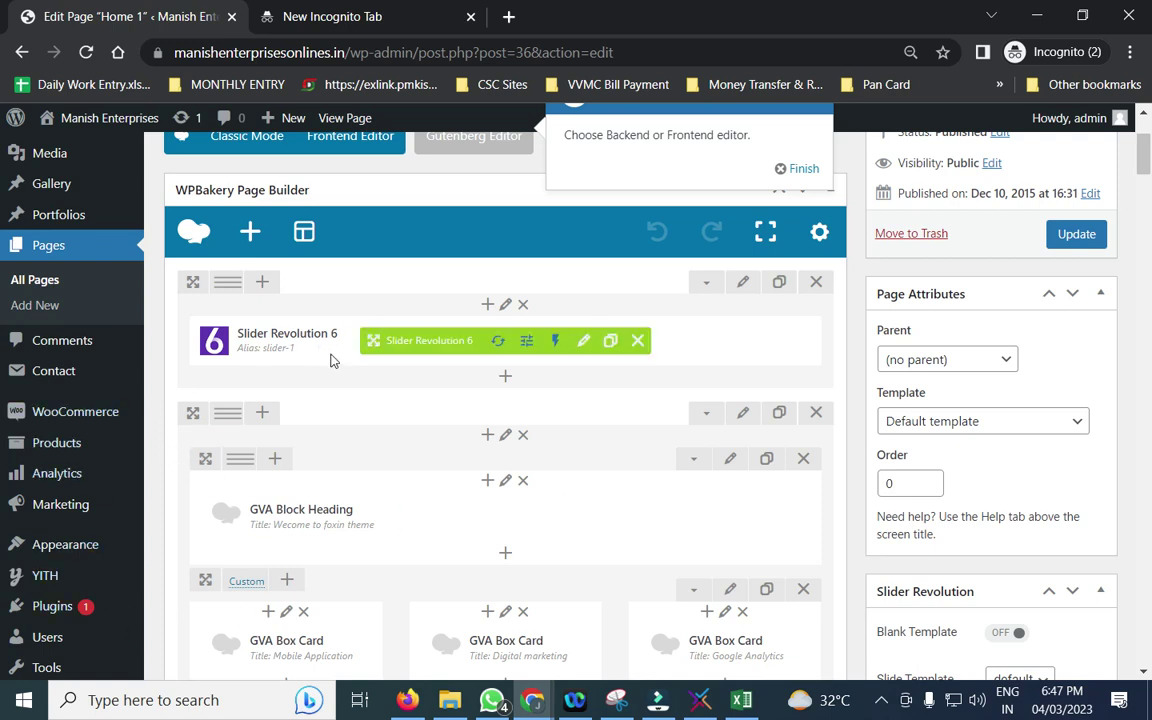
pyautogui.scroll(-4, 332, 360)
pyautogui.scroll(-1, 557, 536)
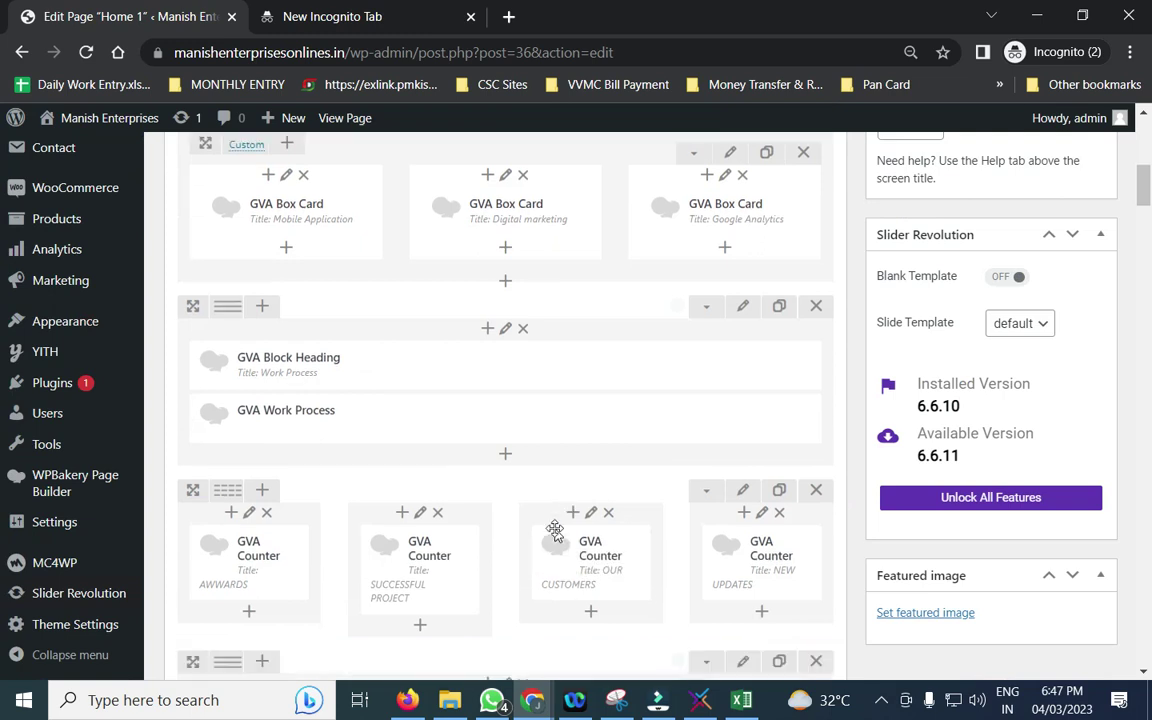
pyautogui.scroll(-4, 557, 536)
pyautogui.scroll(7, 524, 570)
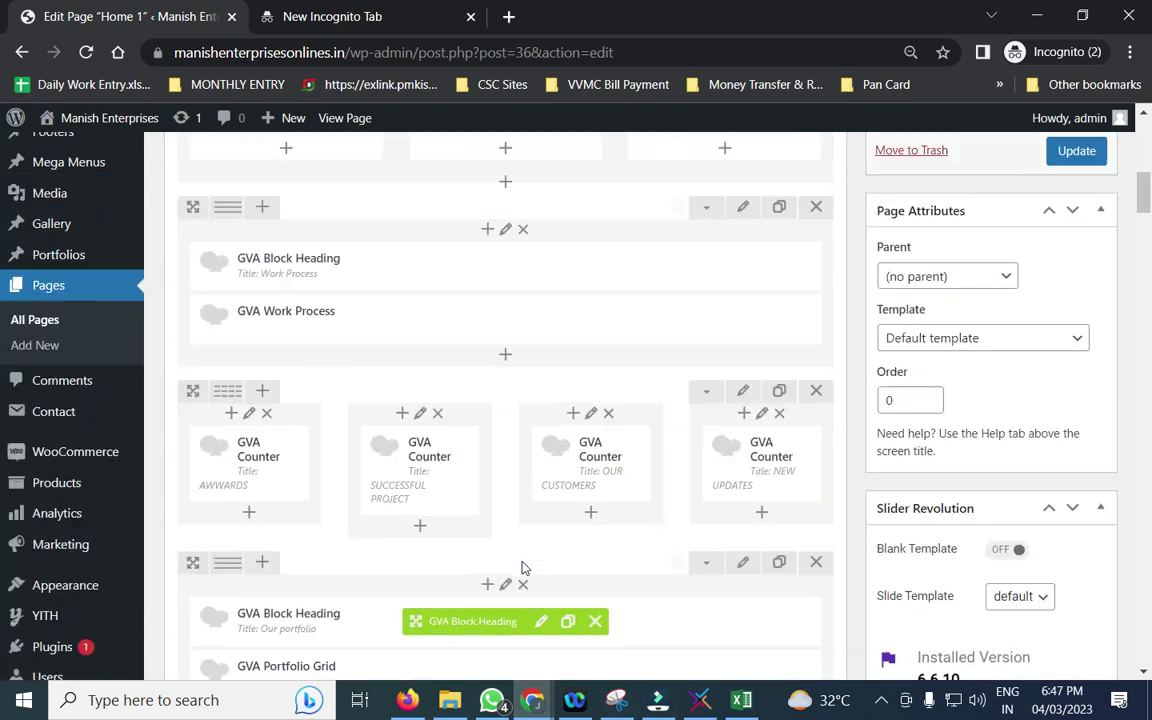
pyautogui.scroll(2, 502, 547)
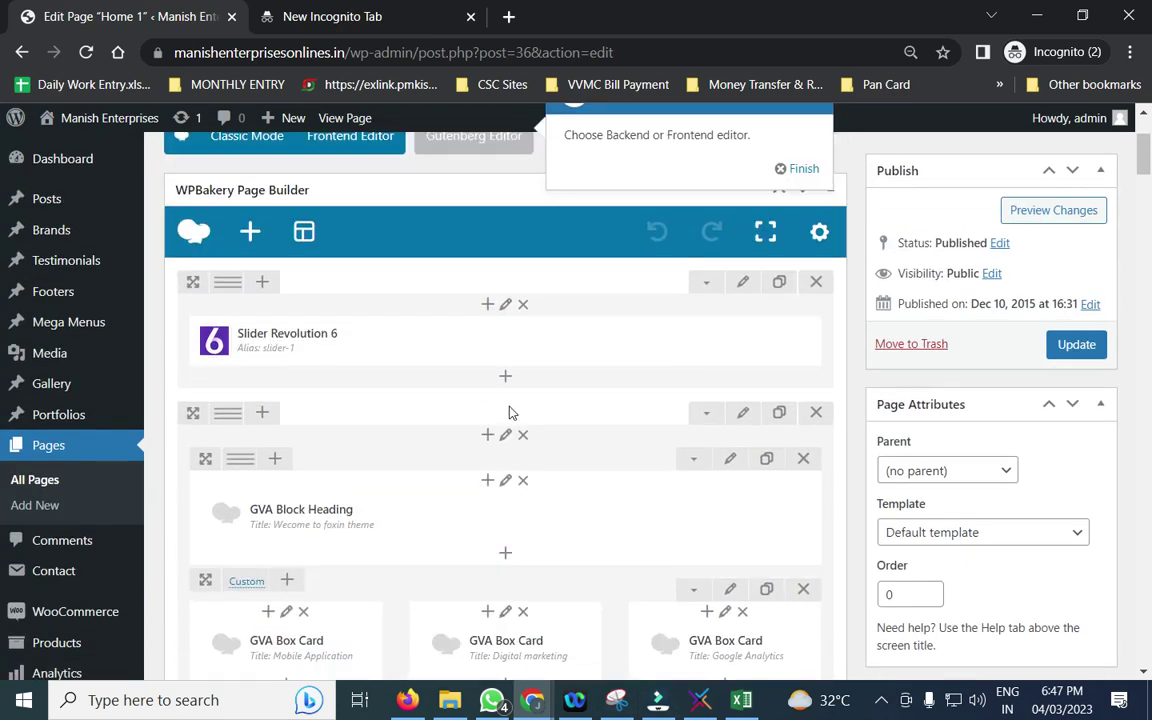
# Step: Retitle the GVA heading 'Wecome to Manish Enterprises' with description 'We provide pan and adhar service'
pyautogui.click(541, 518)
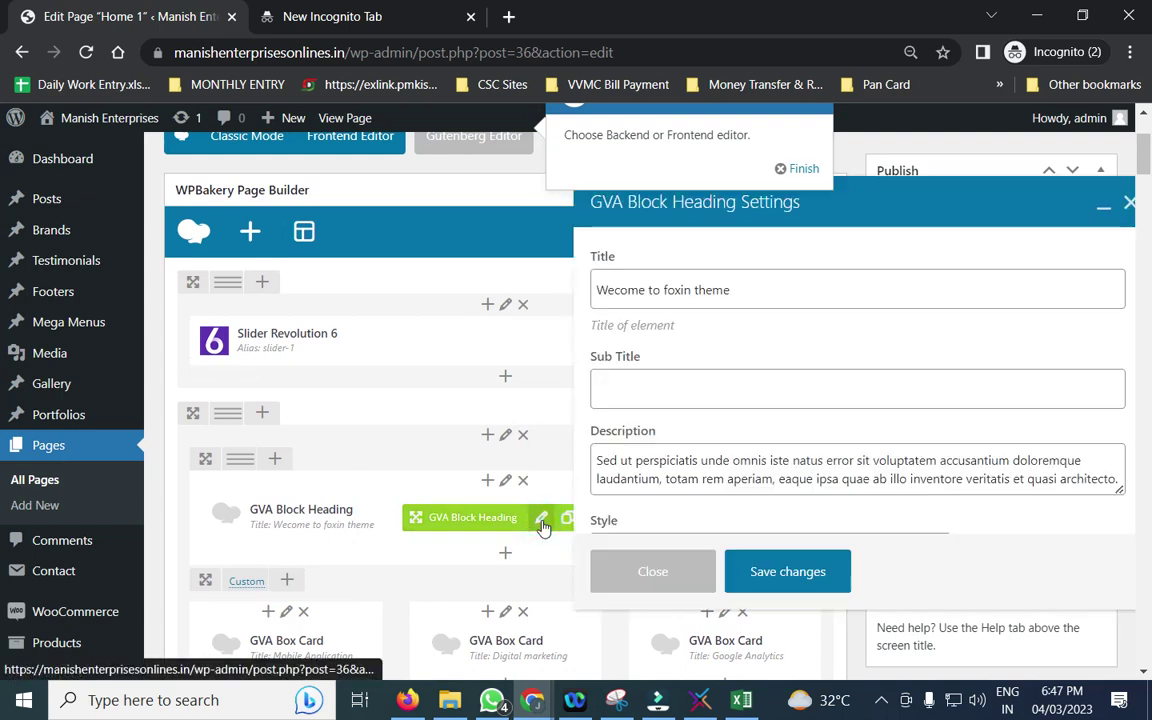
pyautogui.moveTo(753, 292); pyautogui.dragTo(661, 293)
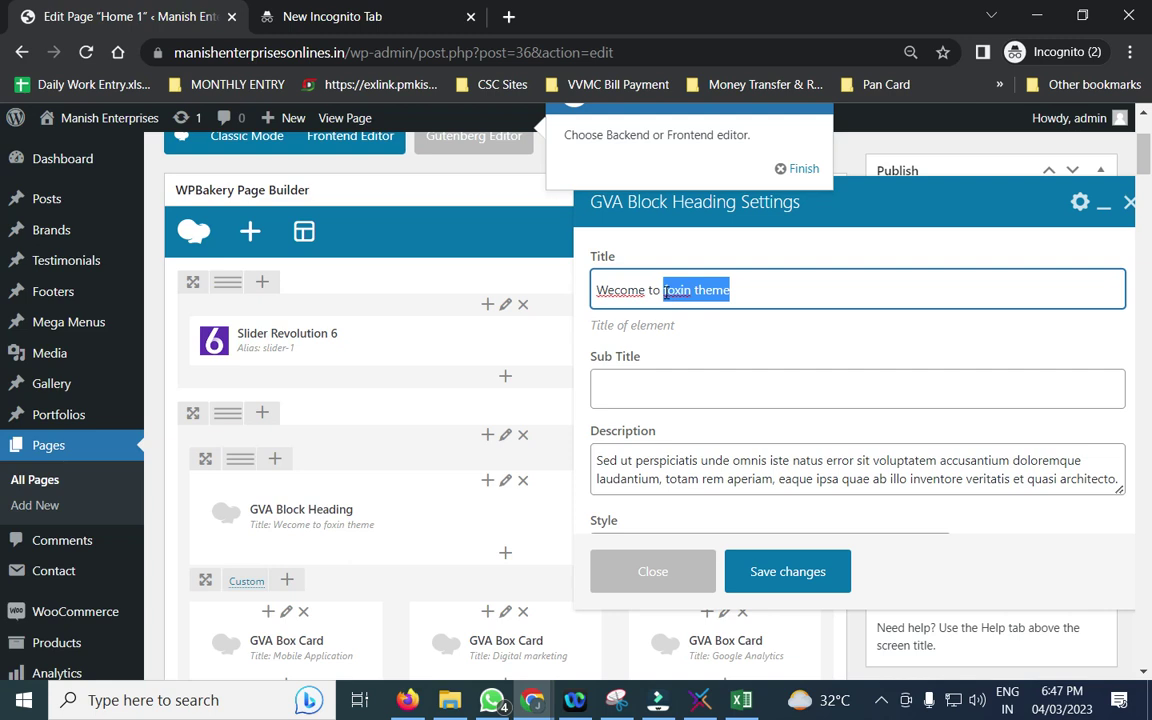
pyautogui.write('Manish E')
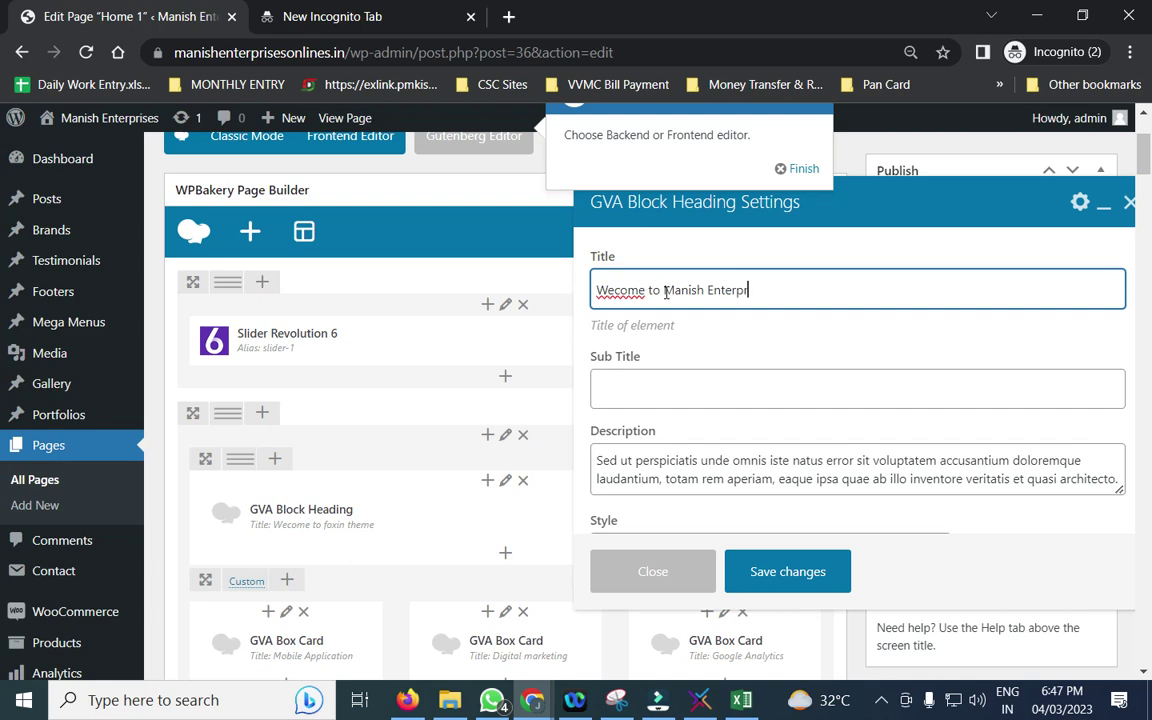
pyautogui.tripleClick(731, 465)
pyautogui.press('BackSpace')
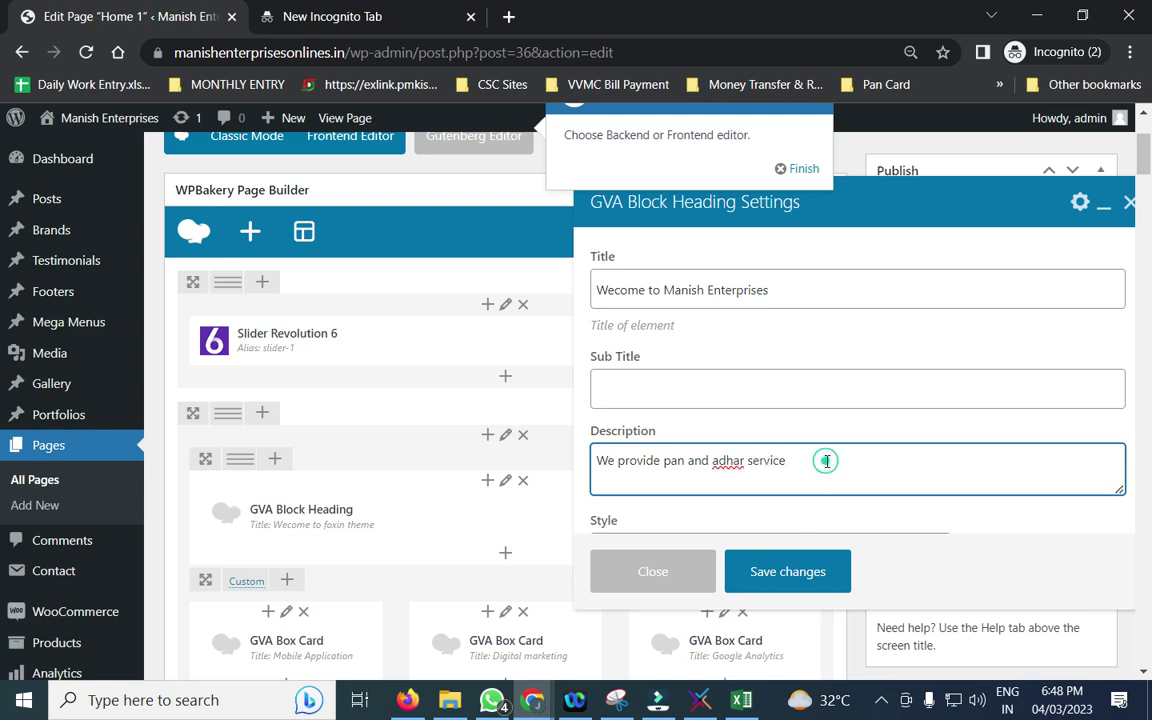
pyautogui.click(788, 572)
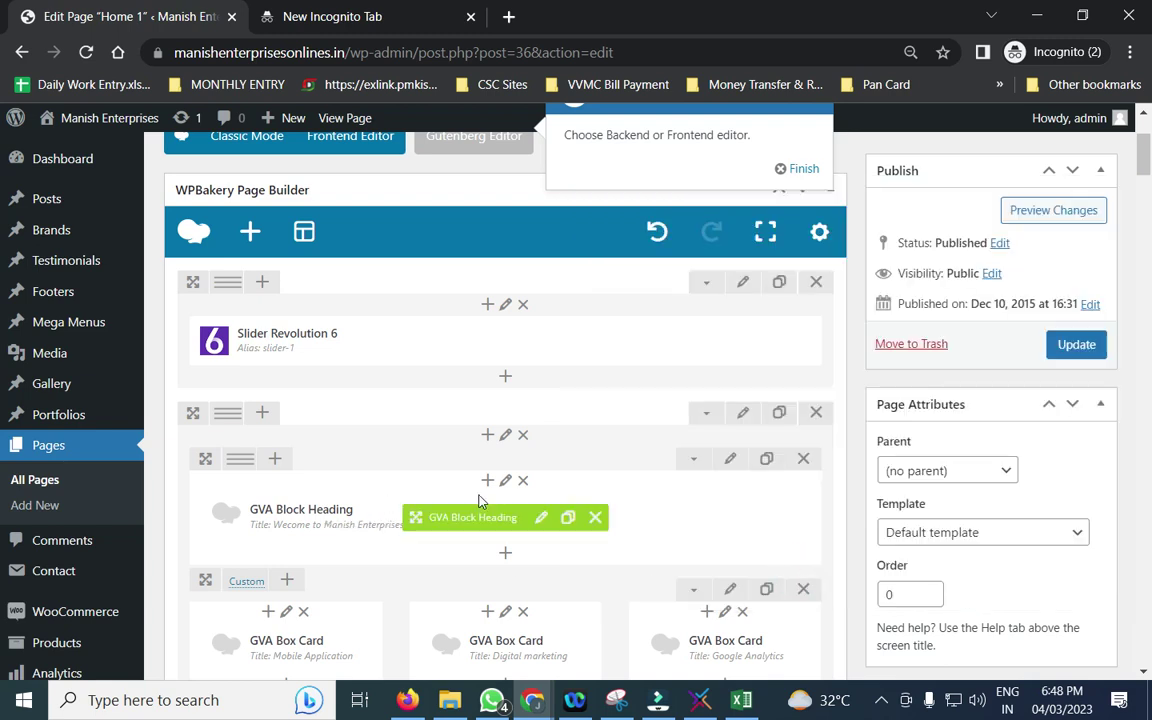
pyautogui.scroll(-1, 480, 500)
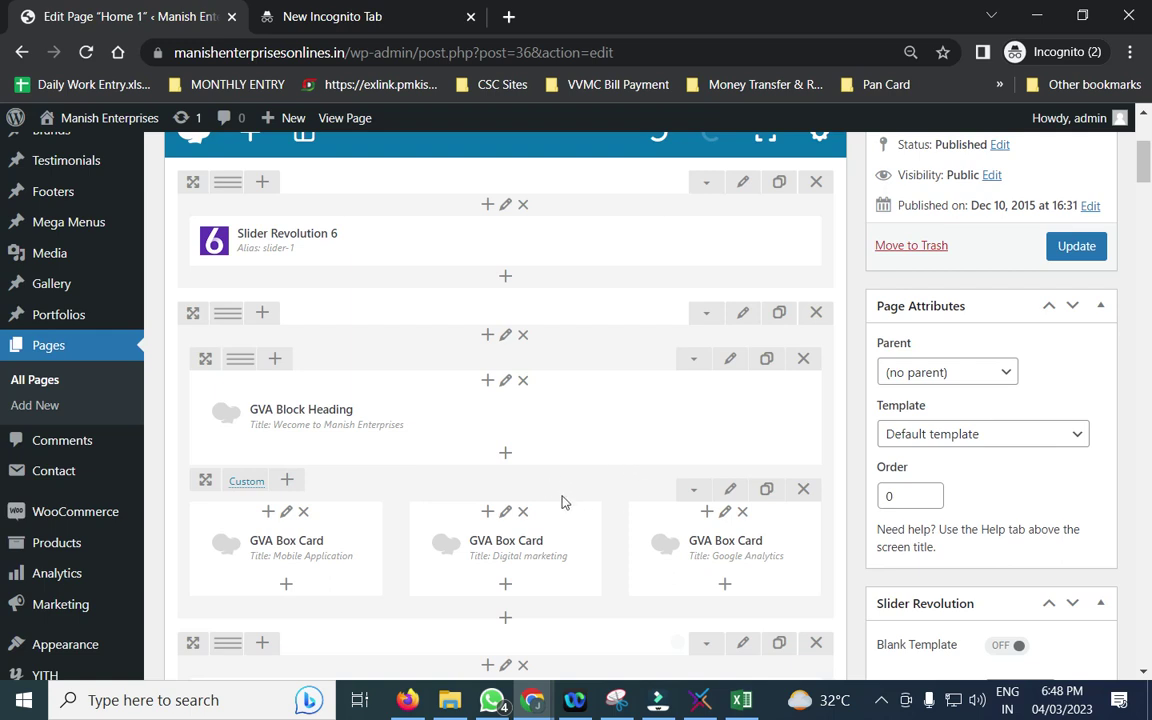
pyautogui.scroll(-1, 561, 446)
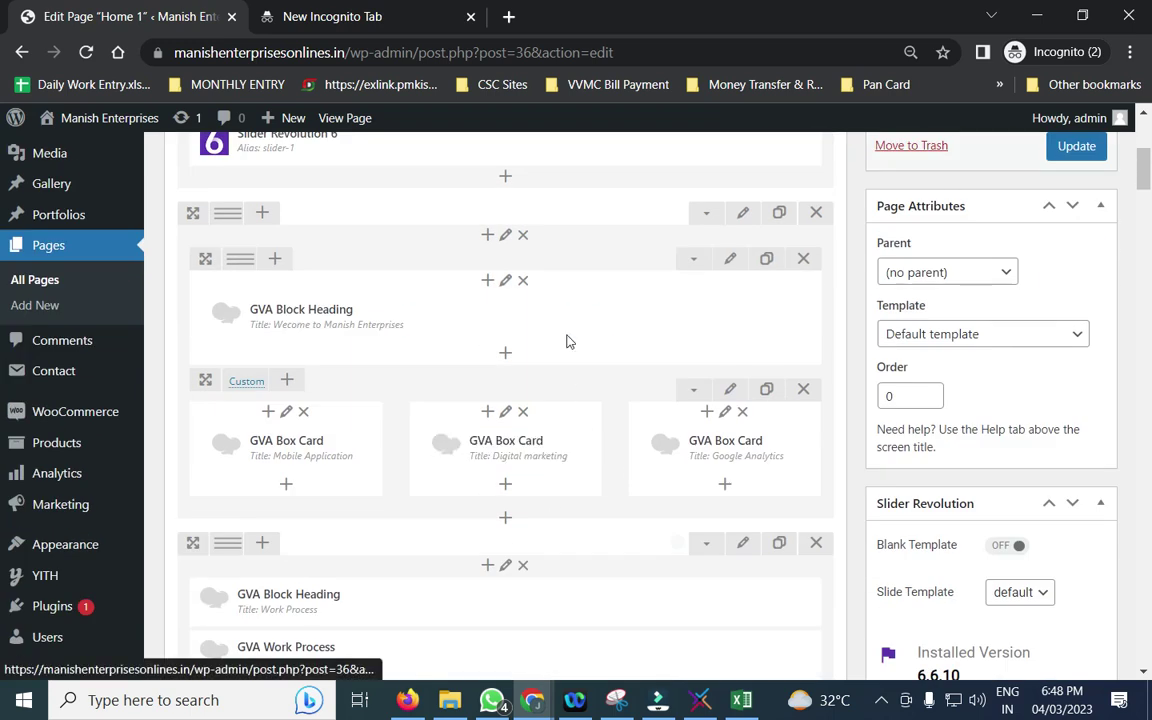
pyautogui.click(407, 700)
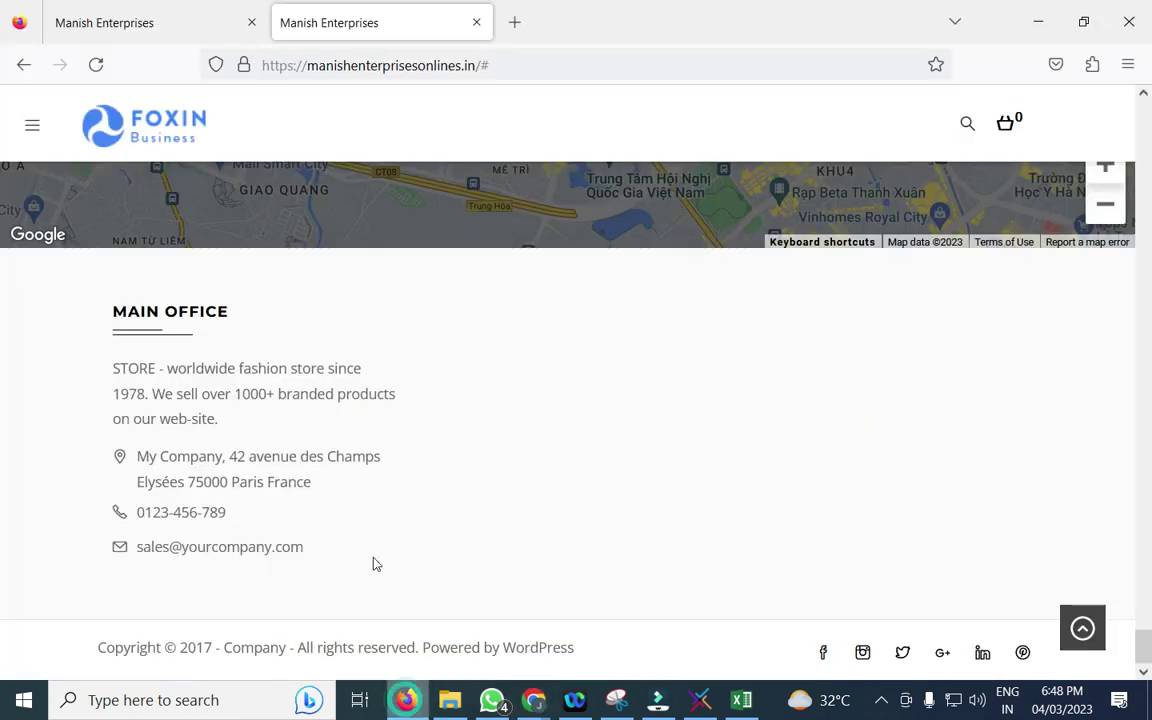
# Step: Reload the live site and confirm the heading still reads WECOME TO FOXIN THEME
pyautogui.click(96, 64)
pyautogui.scroll(15, 745, 434)
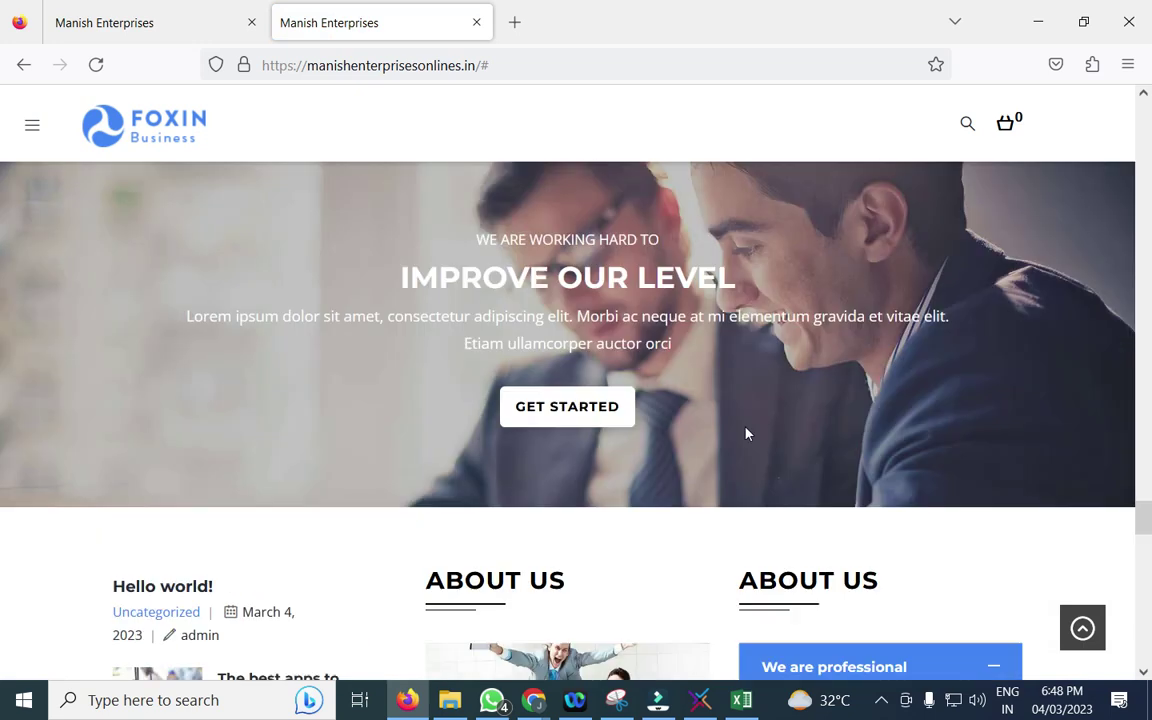
pyautogui.scroll(15, 745, 434)
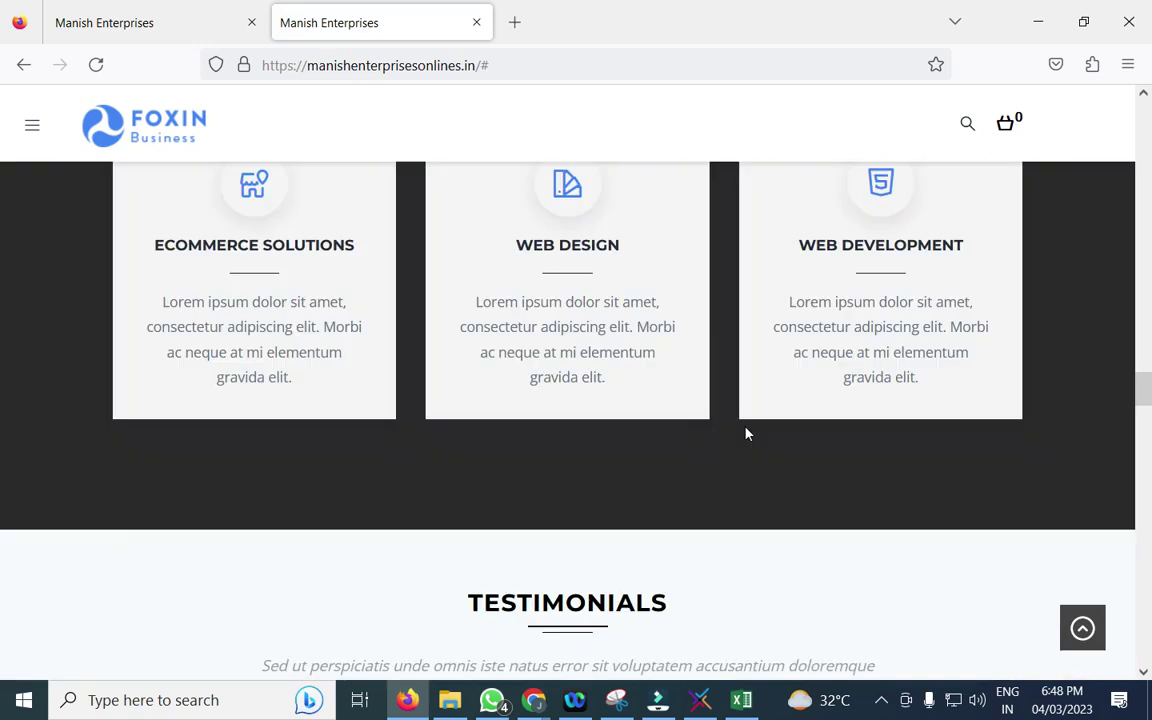
pyautogui.scroll(3, 745, 434)
pyautogui.moveTo(1145, 369); pyautogui.dragTo(1142, 134)
pyautogui.scroll(-7, 635, 425)
pyautogui.moveTo(748, 323); pyautogui.dragTo(511, 335)
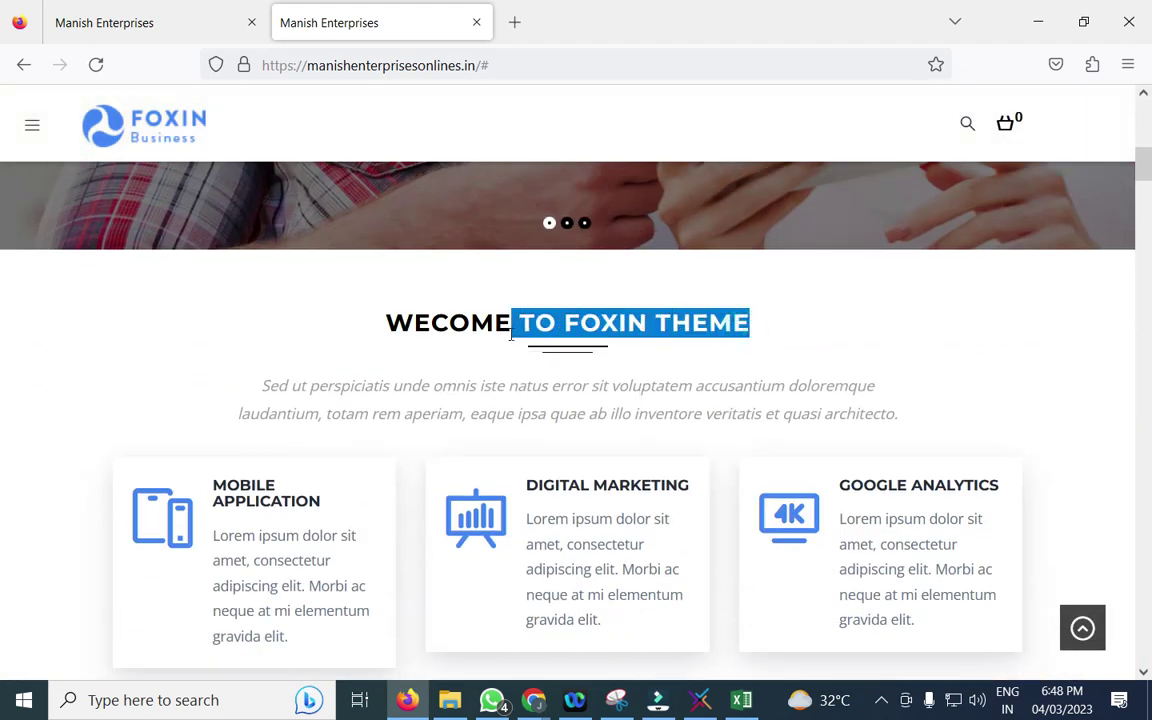
# Step: Reload the homepage with the trailing # removed from its address
pyautogui.click(481, 68)
pyautogui.hotkey('shift', 'Left')
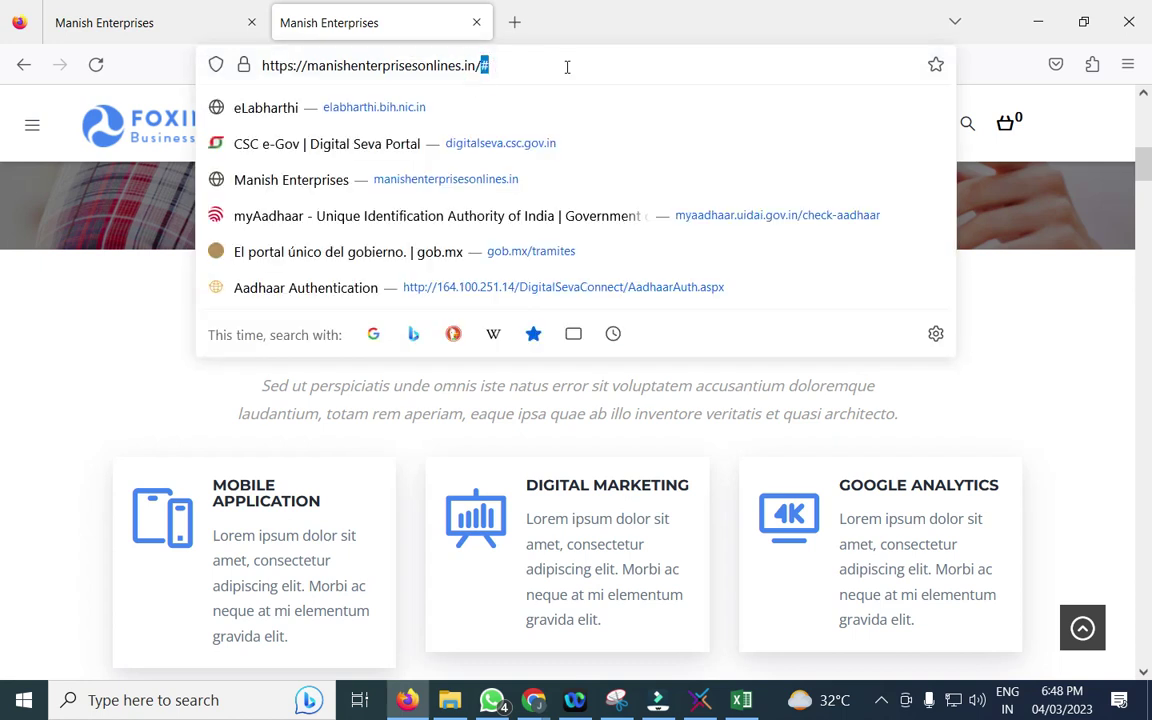
pyautogui.press('BackSpace')
pyautogui.press('Return')
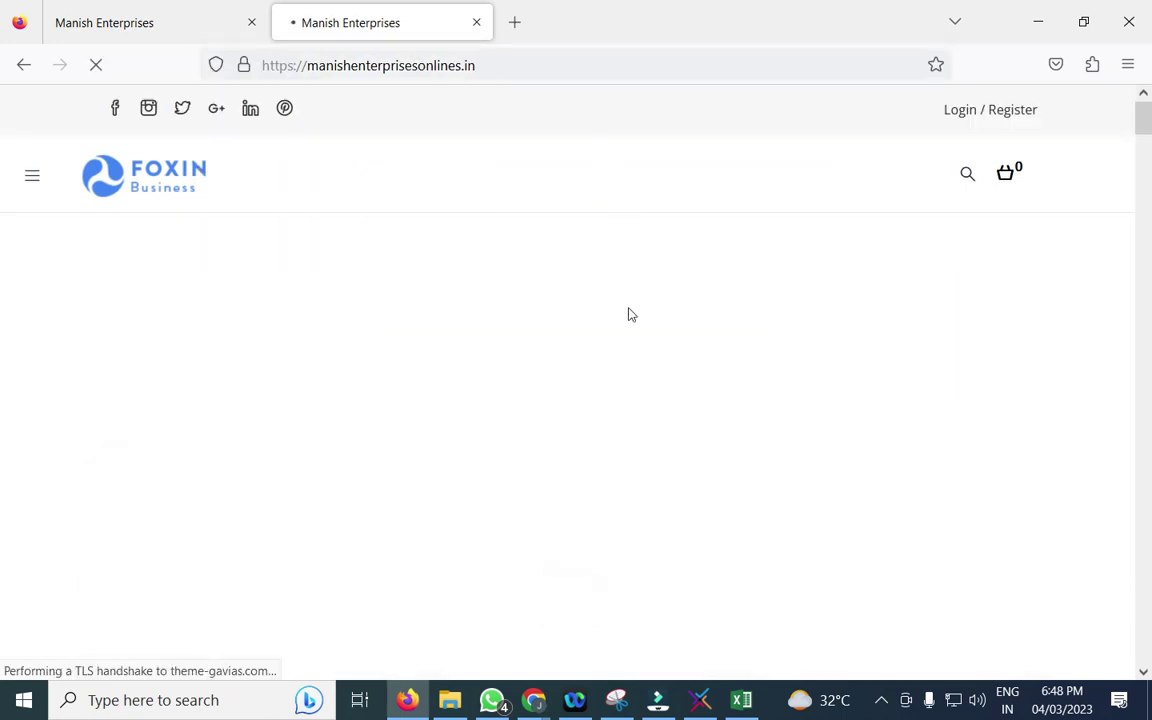
pyautogui.scroll(-5, 658, 502)
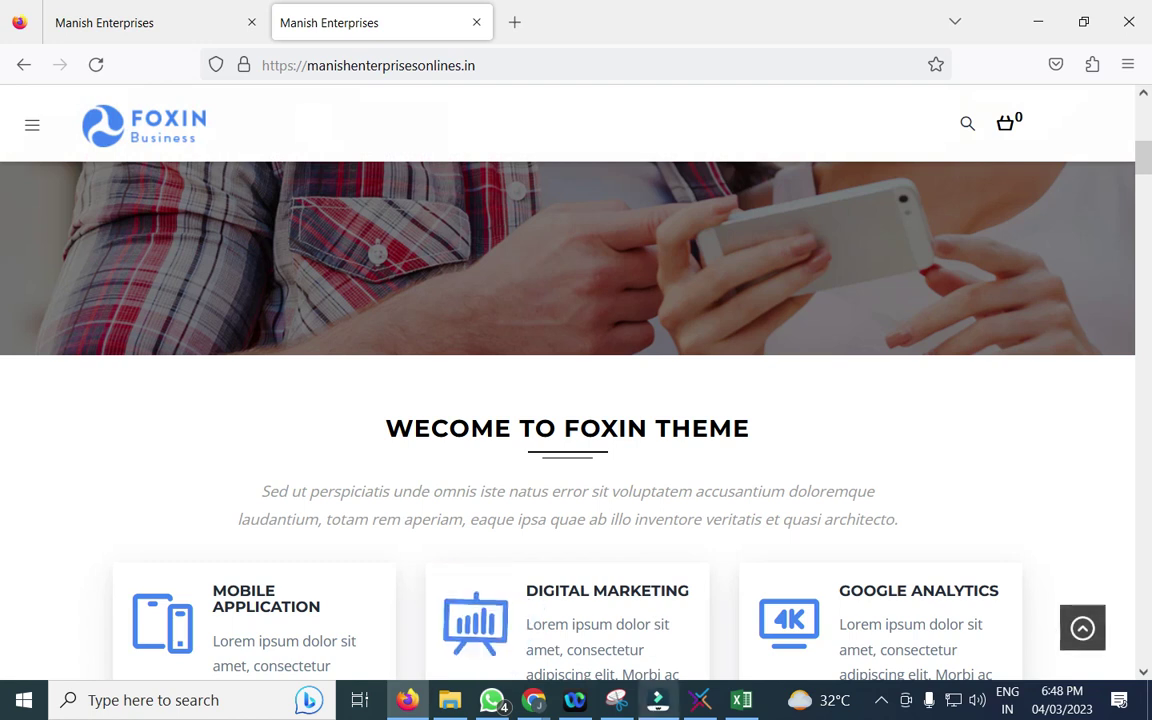
pyautogui.moveTo(528, 701)
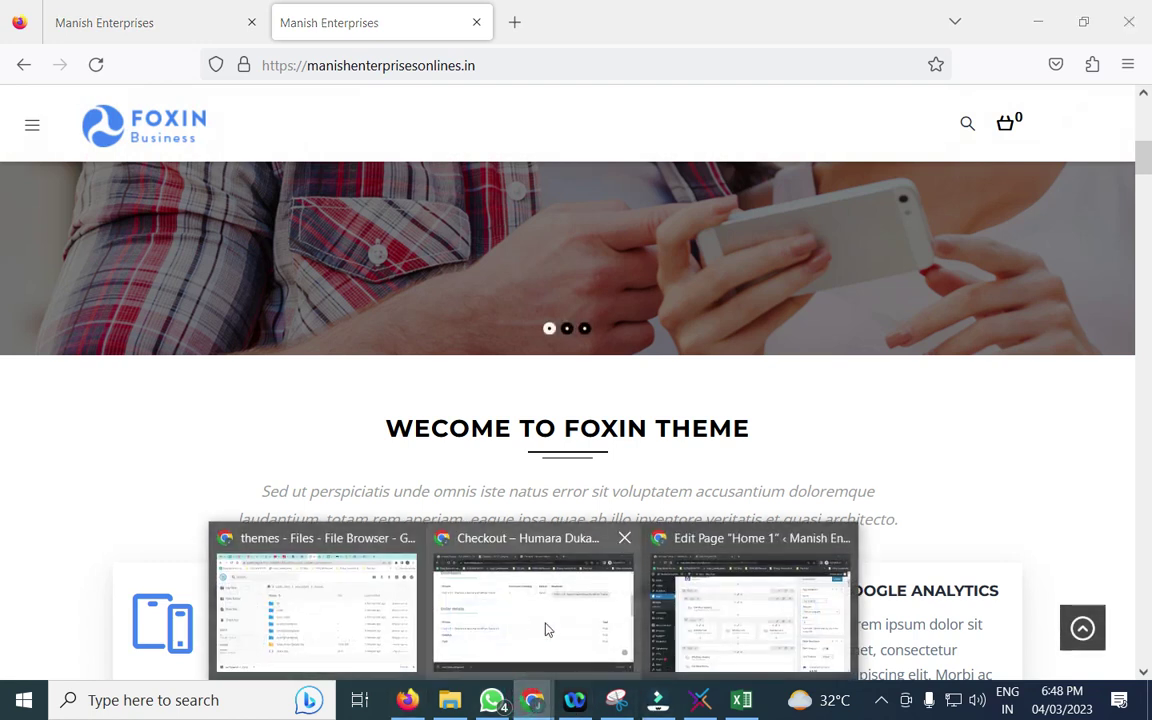
pyautogui.click(660, 585)
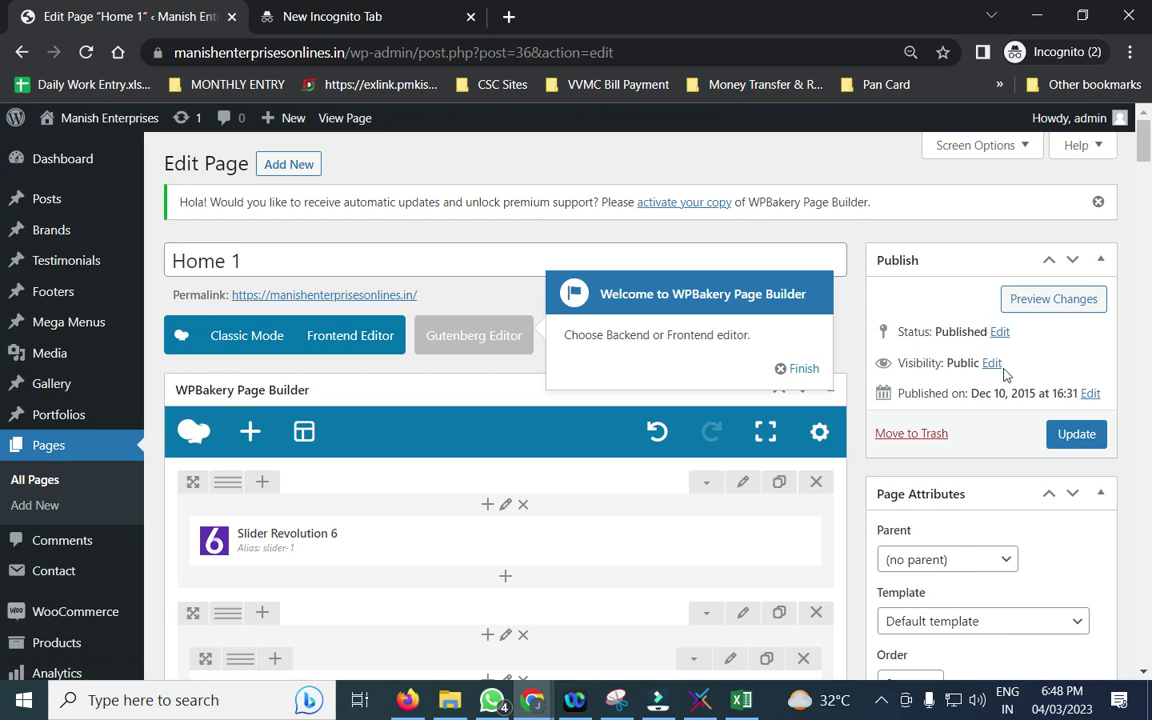
# Step: Update Home 1 and verify the live heading now reads WECOME TO MANISH ENTERPRISES
pyautogui.click(1060, 442)
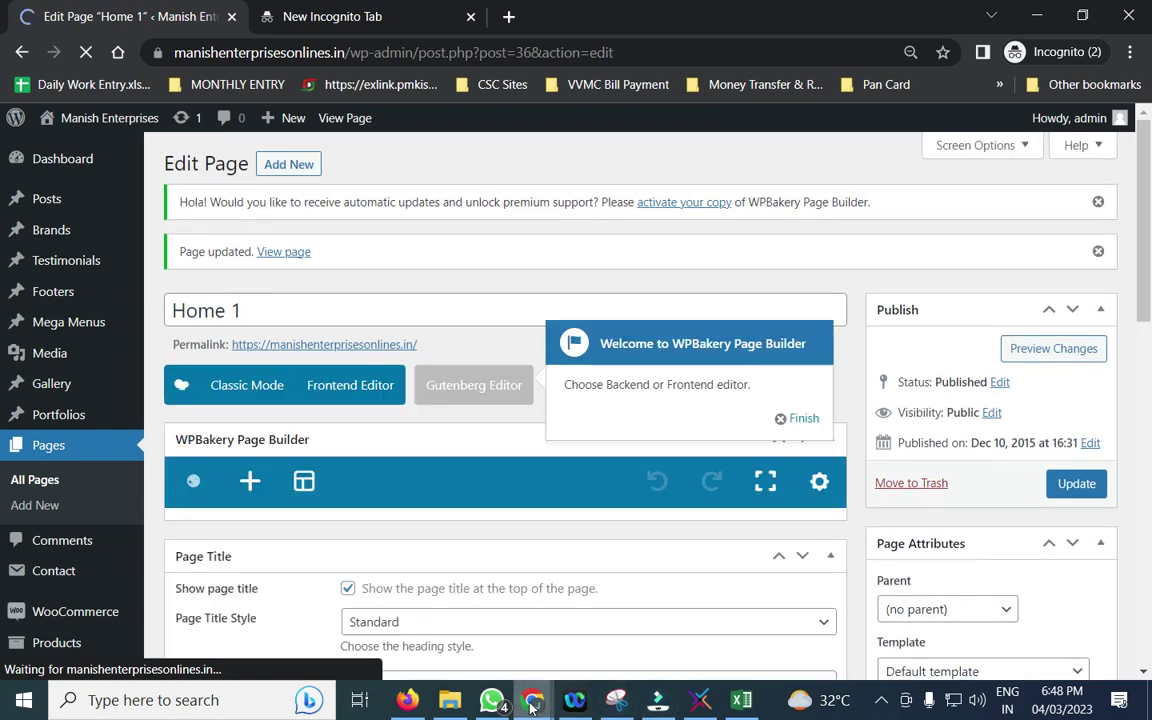
pyautogui.click(407, 700)
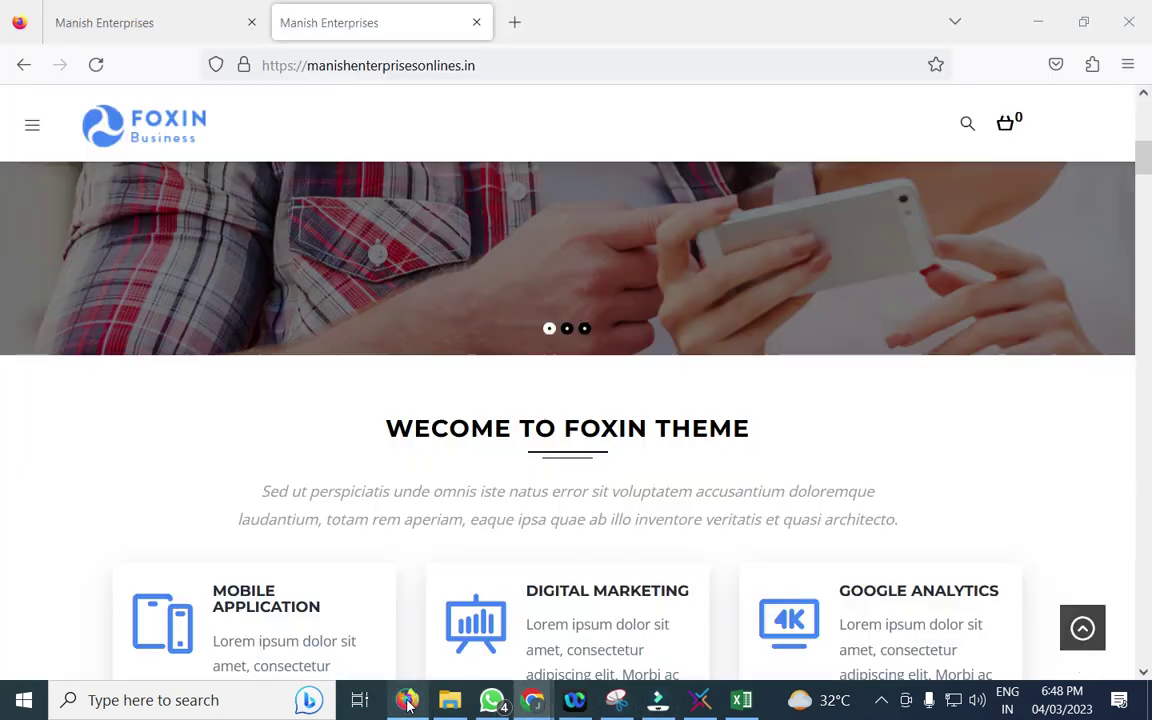
pyautogui.click(106, 77)
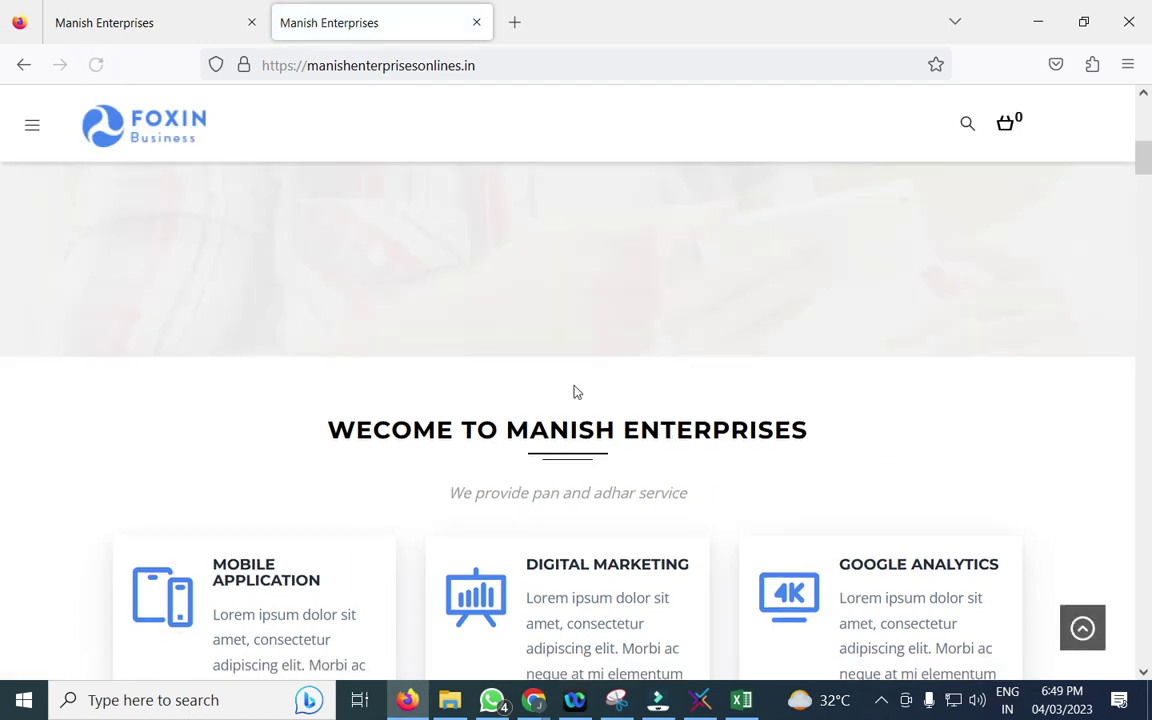
pyautogui.moveTo(836, 437); pyautogui.dragTo(455, 430)
pyautogui.scroll(-2, 757, 523)
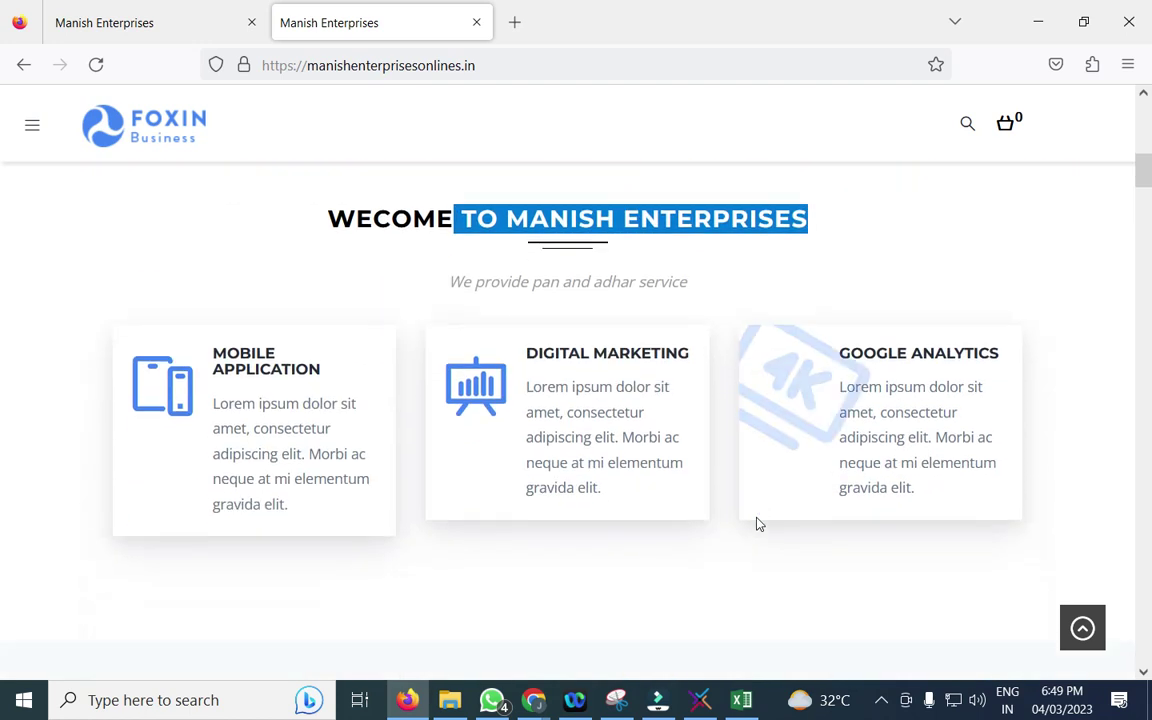
pyautogui.scroll(-1, 325, 421)
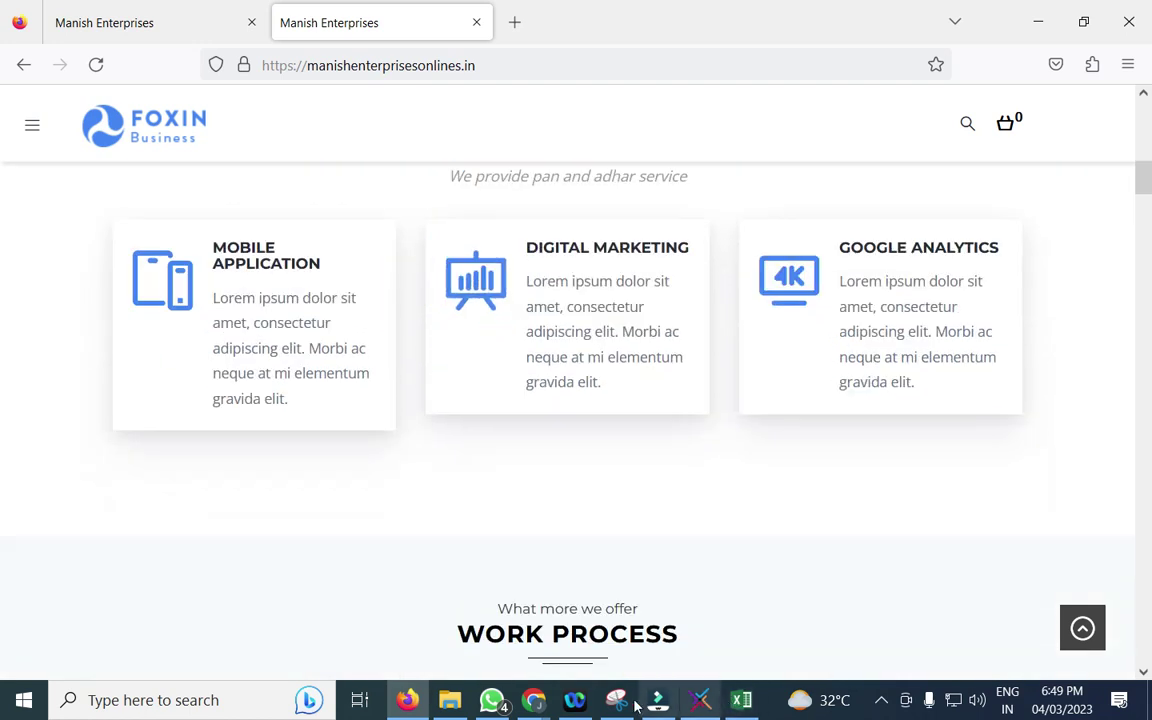
pyautogui.moveTo(533, 700)
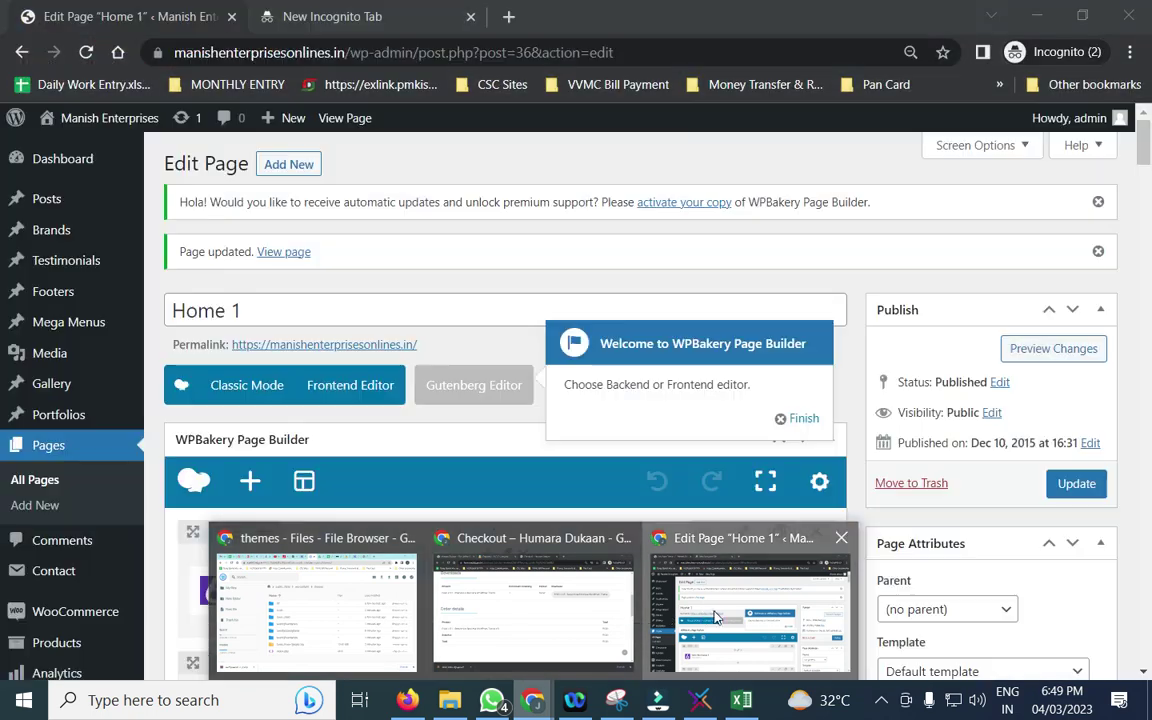
pyautogui.click(750, 610)
pyautogui.scroll(-6, 553, 487)
pyautogui.scroll(2, 355, 465)
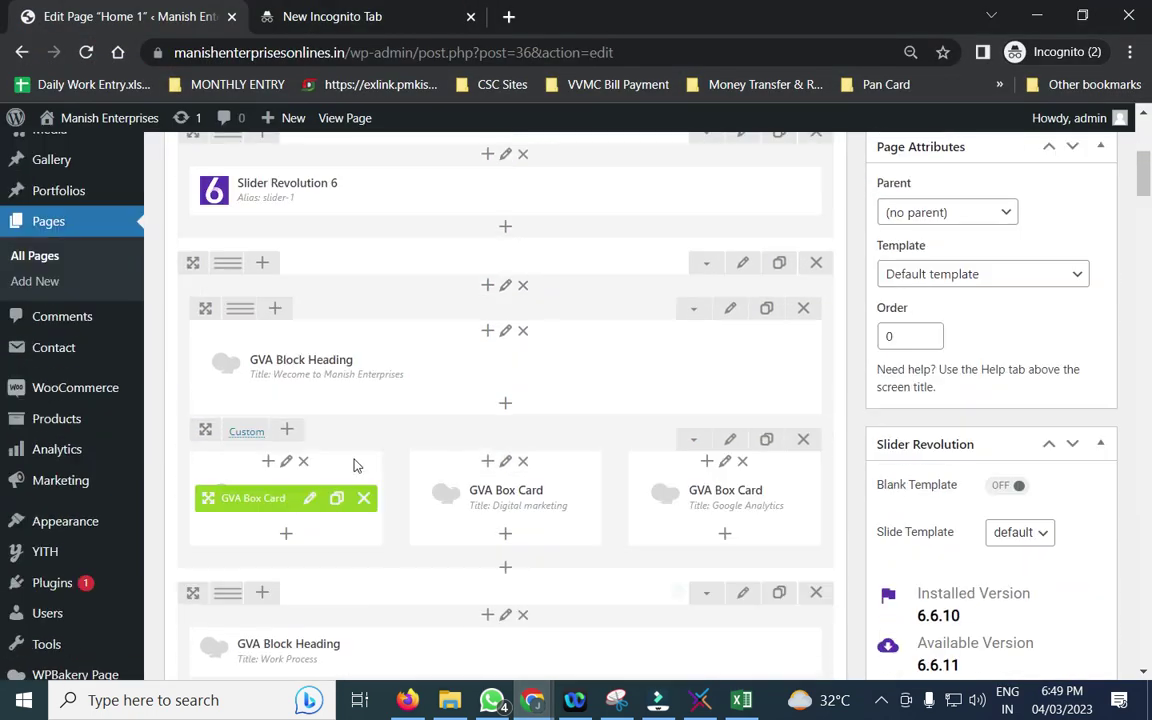
pyautogui.click(309, 498)
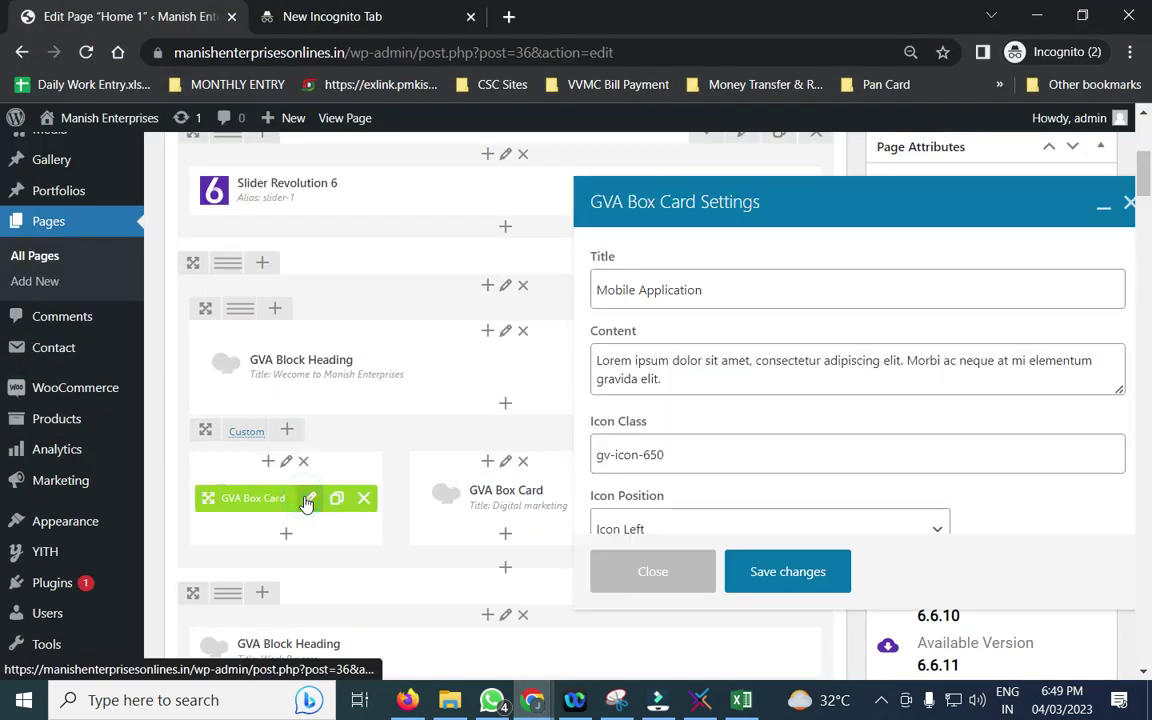
pyautogui.moveTo(743, 421); pyautogui.dragTo(740, 414)
pyautogui.moveTo(662, 379); pyautogui.dragTo(621, 379)
pyautogui.click(661, 578)
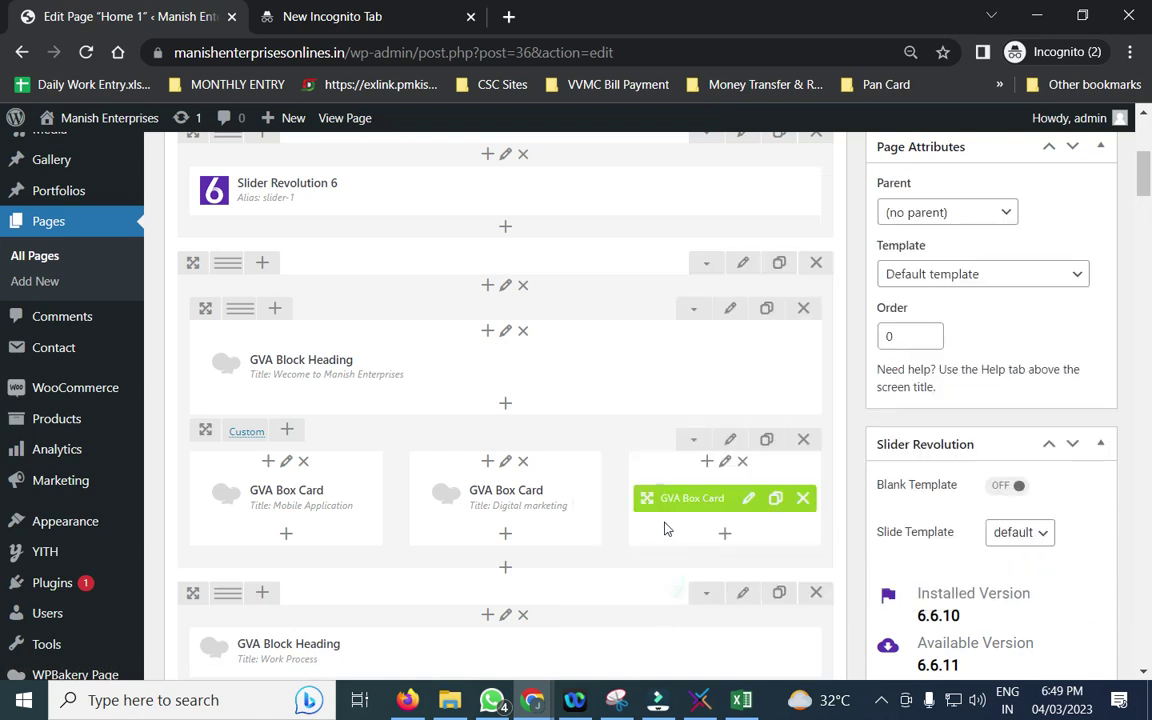
pyautogui.scroll(-4, 663, 527)
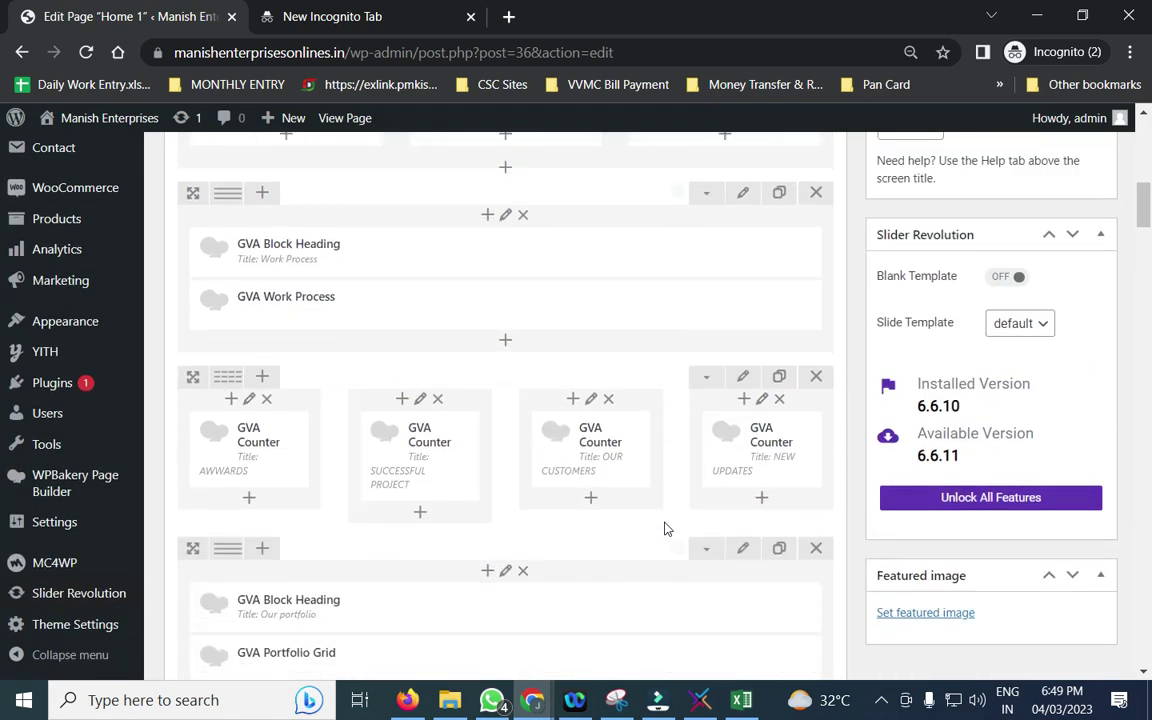
pyautogui.scroll(-5, 665, 528)
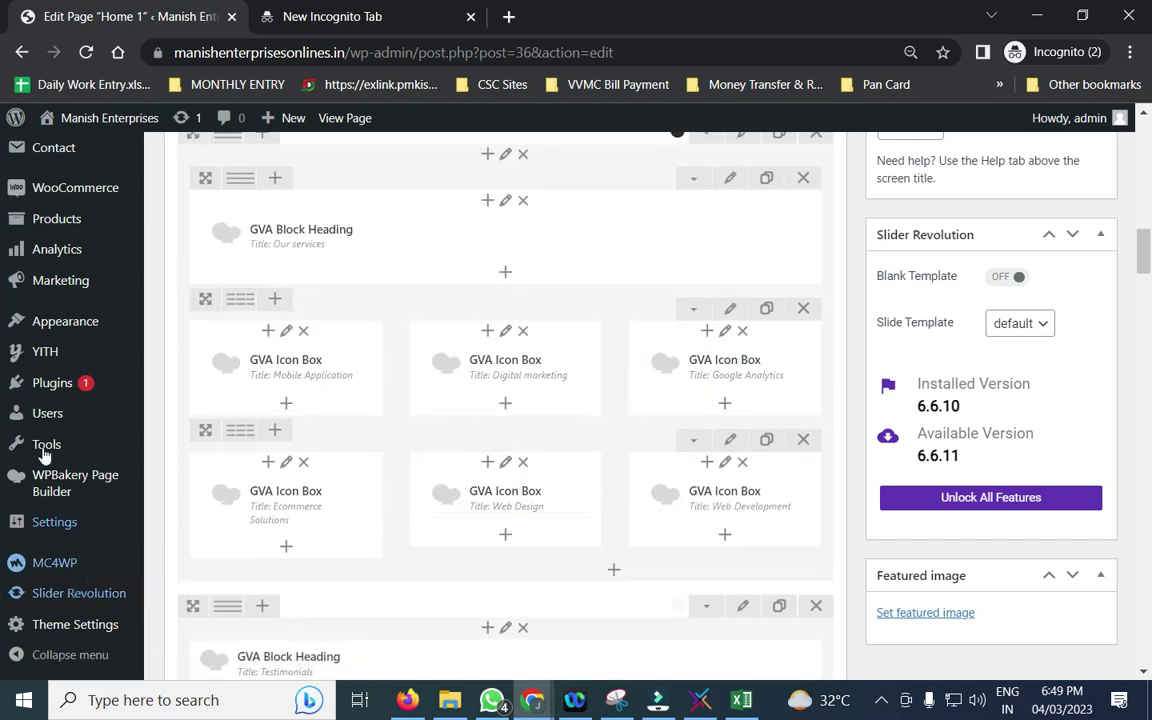
# Step: Select 'Main menu (Main menu)' in Appearance > Menus and save it
pyautogui.moveTo(70, 322)
pyautogui.click(190, 401)
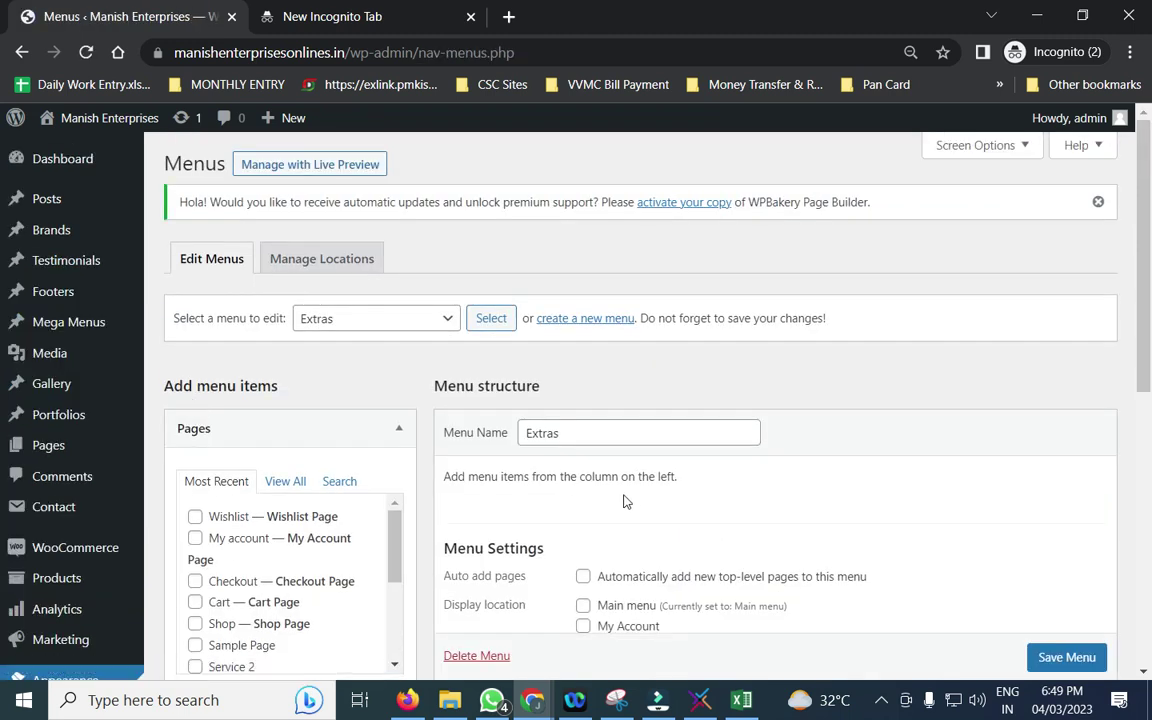
pyautogui.click(404, 319)
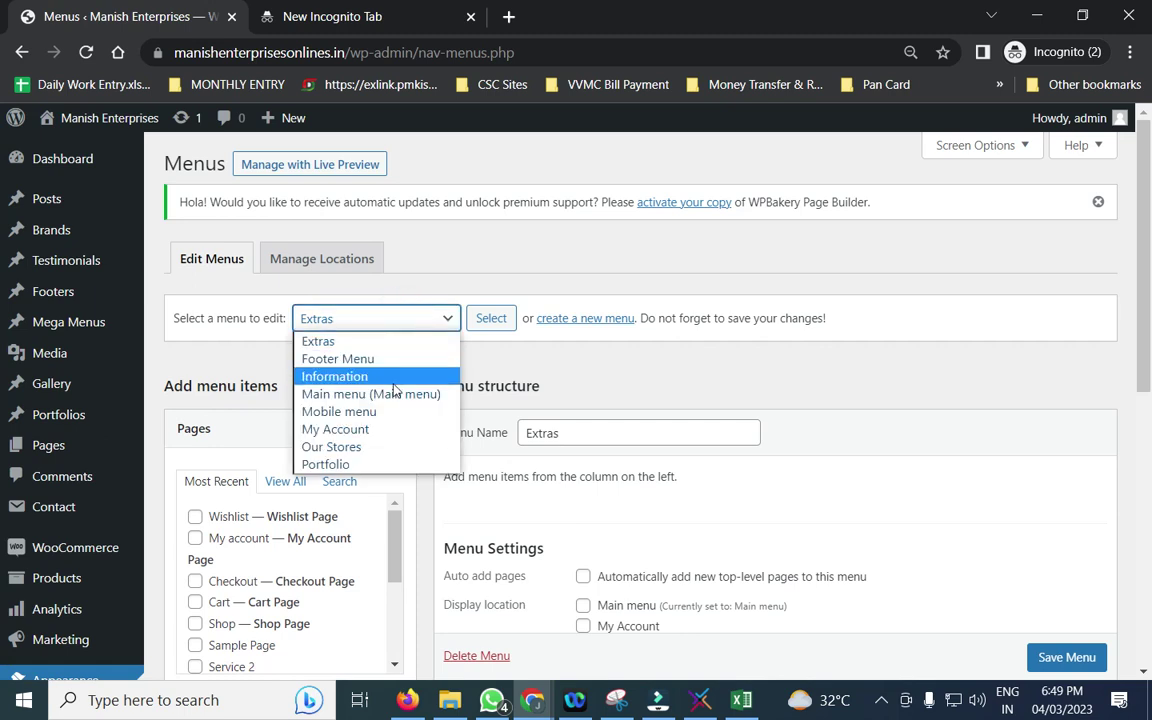
pyautogui.click(397, 396)
pyautogui.scroll(-2, 455, 391)
pyautogui.scroll(2, 527, 437)
pyautogui.click(491, 320)
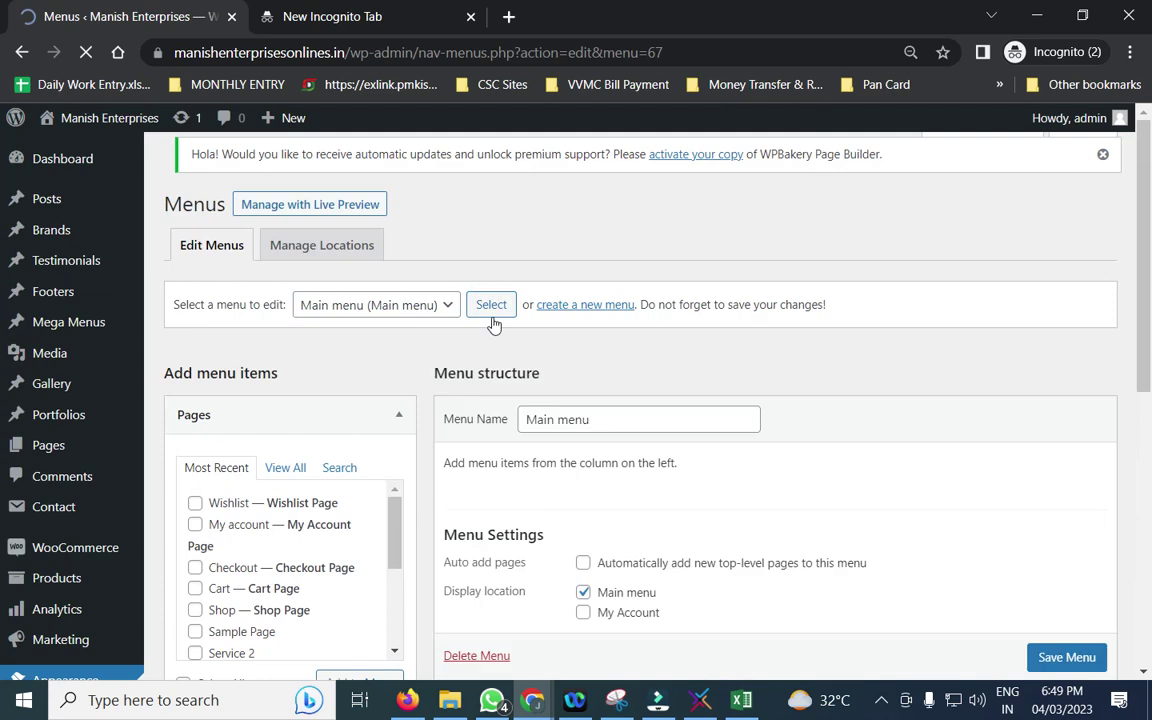
pyautogui.scroll(-3, 604, 421)
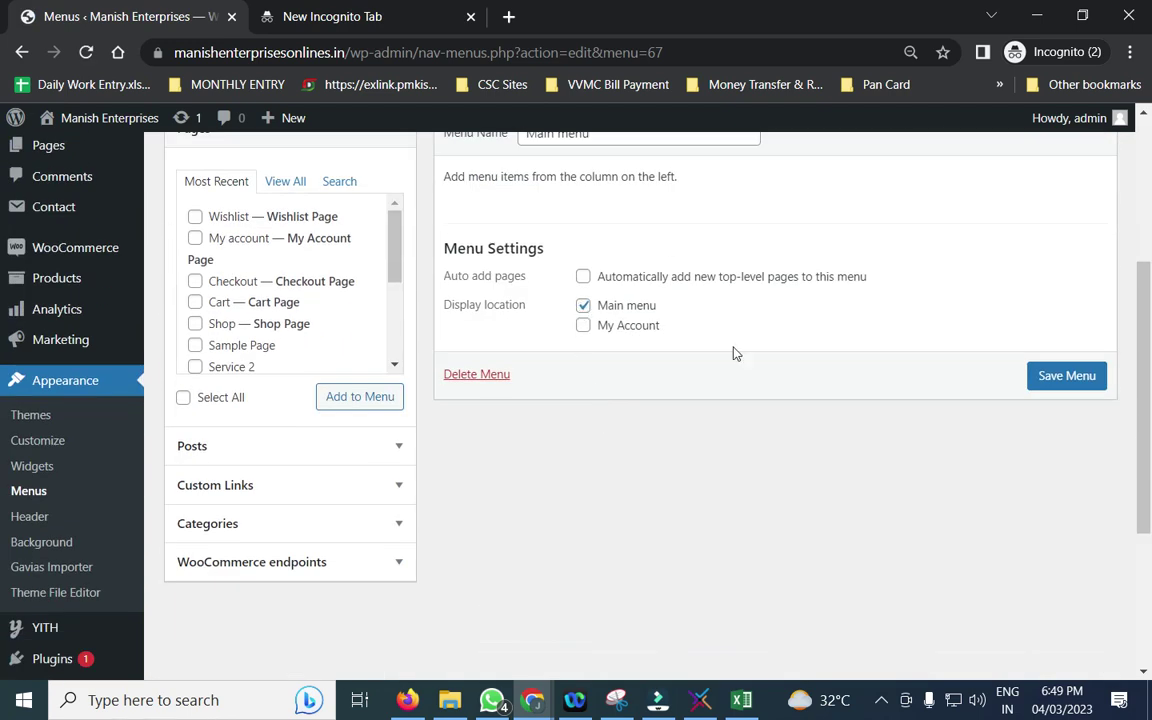
pyautogui.click(1066, 376)
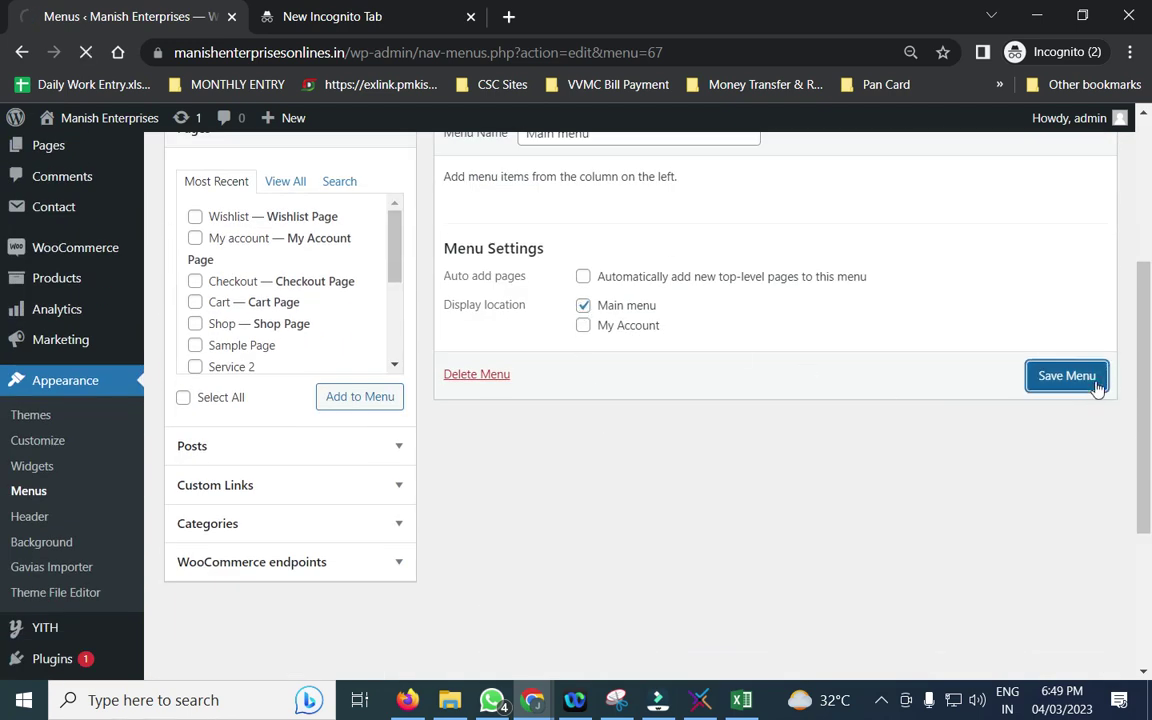
pyautogui.click(533, 700)
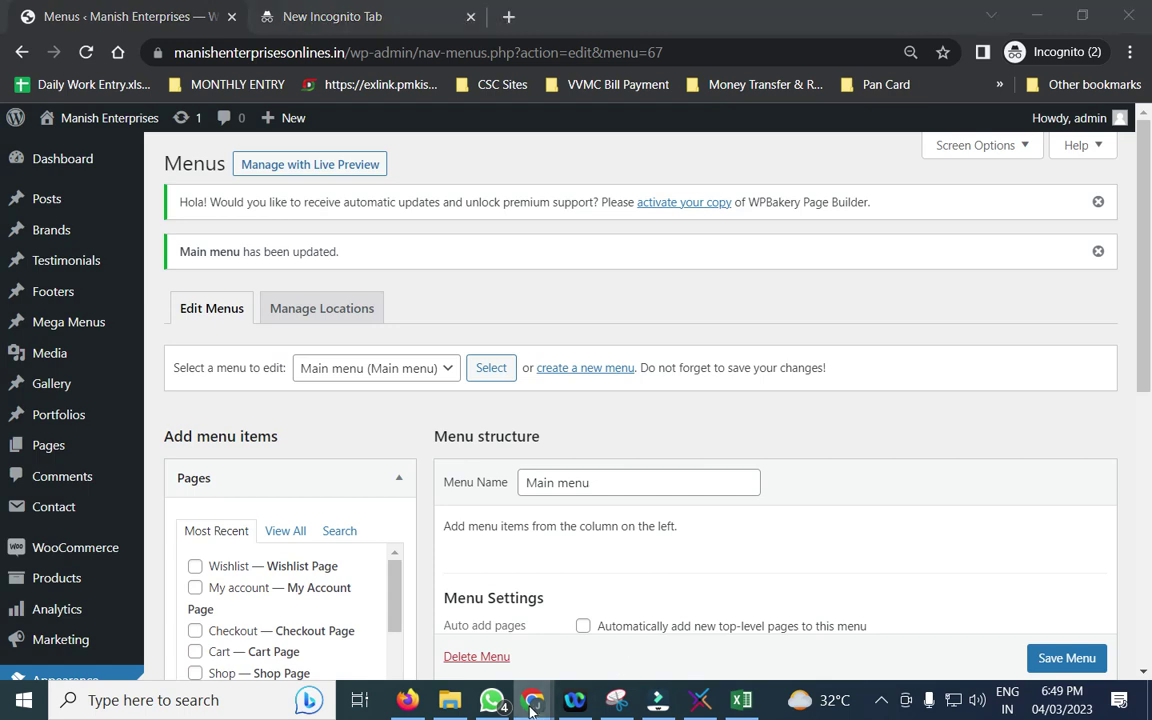
pyautogui.click(407, 700)
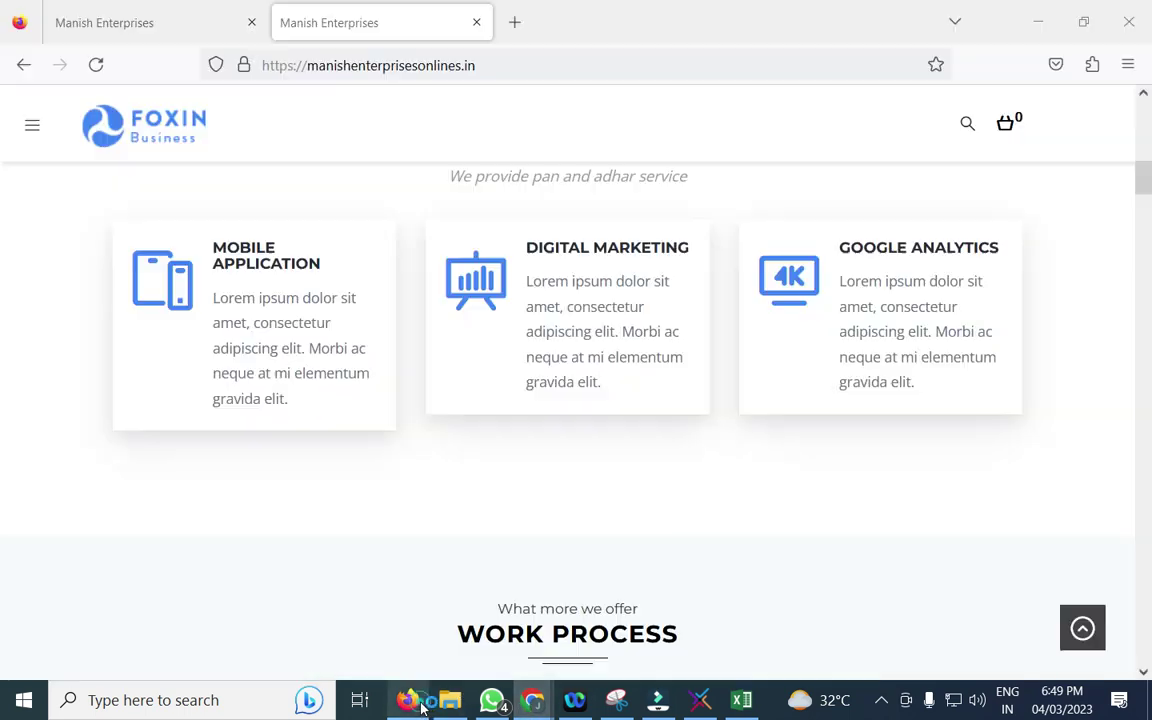
pyautogui.click(96, 64)
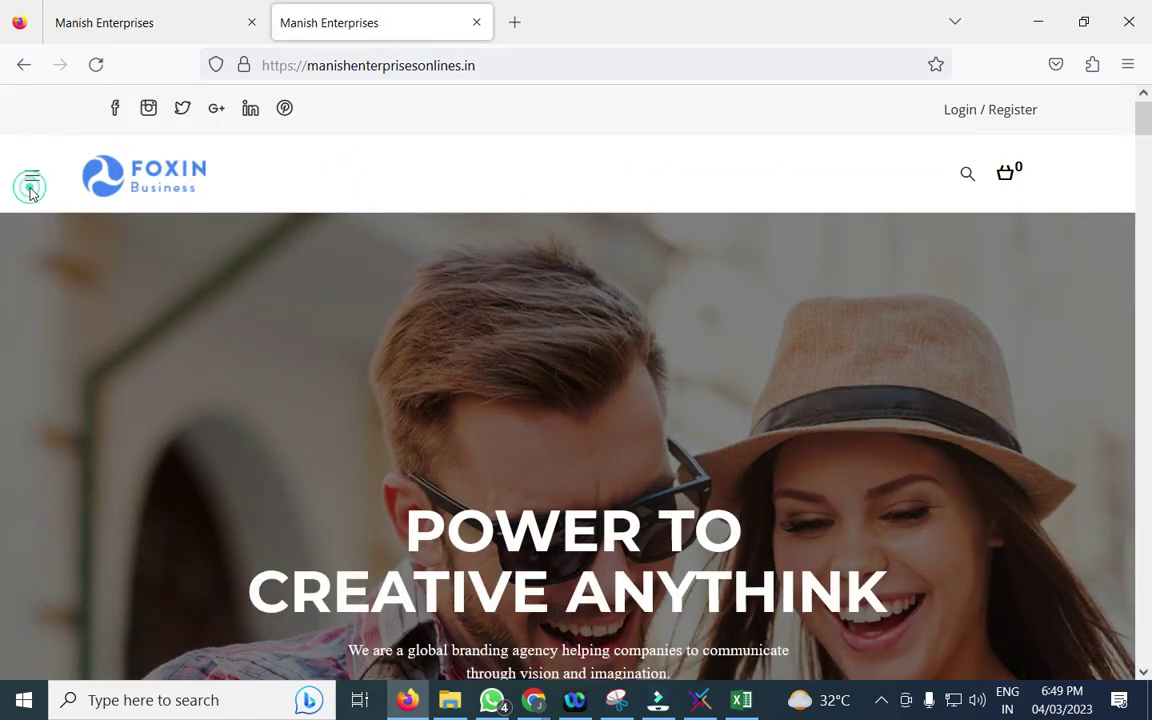
pyautogui.click(29, 184)
pyautogui.scroll(-10, 152, 425)
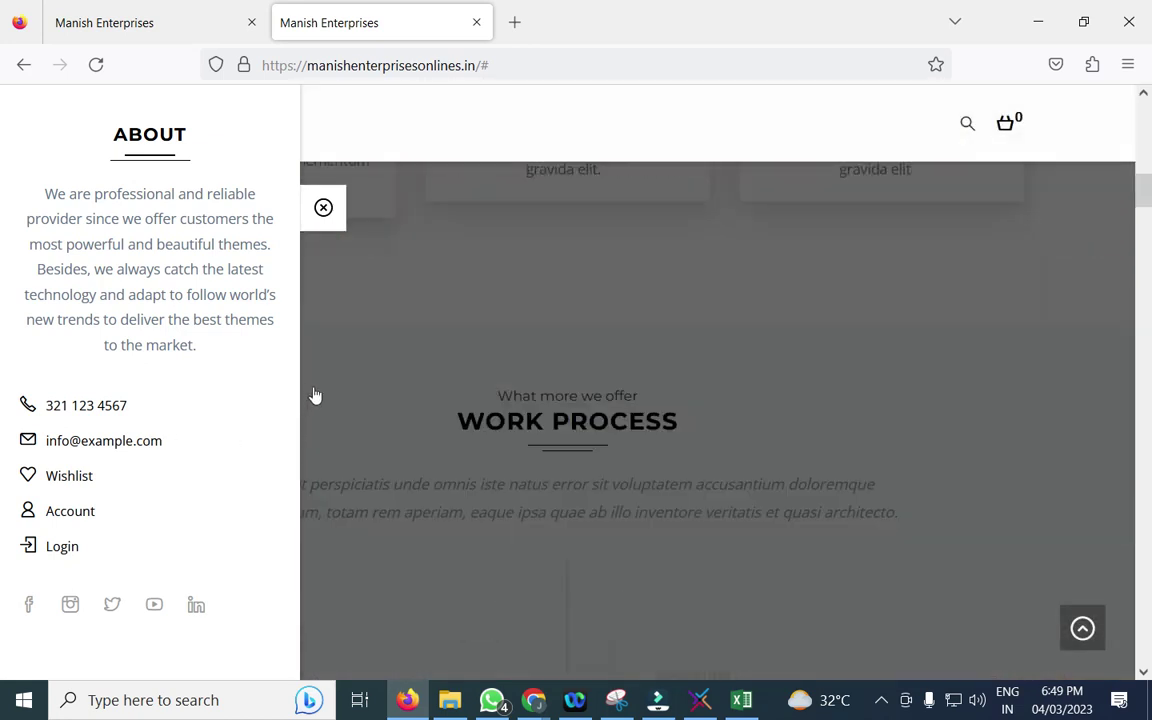
pyautogui.click(358, 391)
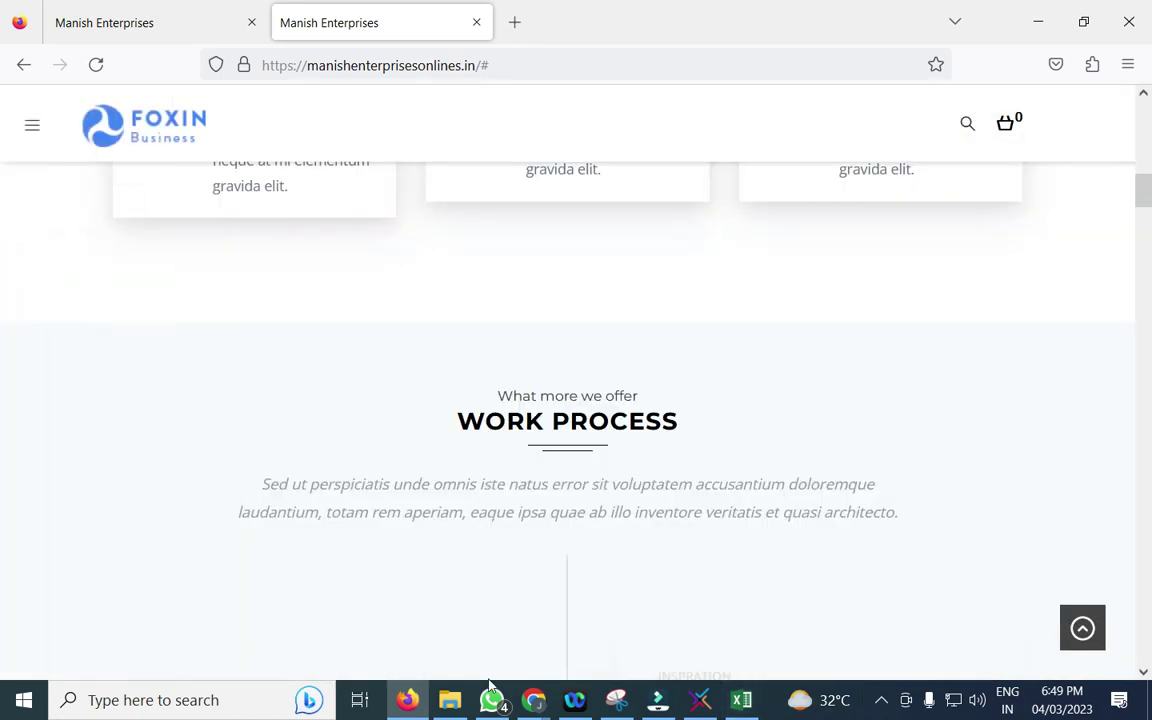
pyautogui.moveTo(524, 703)
pyautogui.moveTo(540, 640)
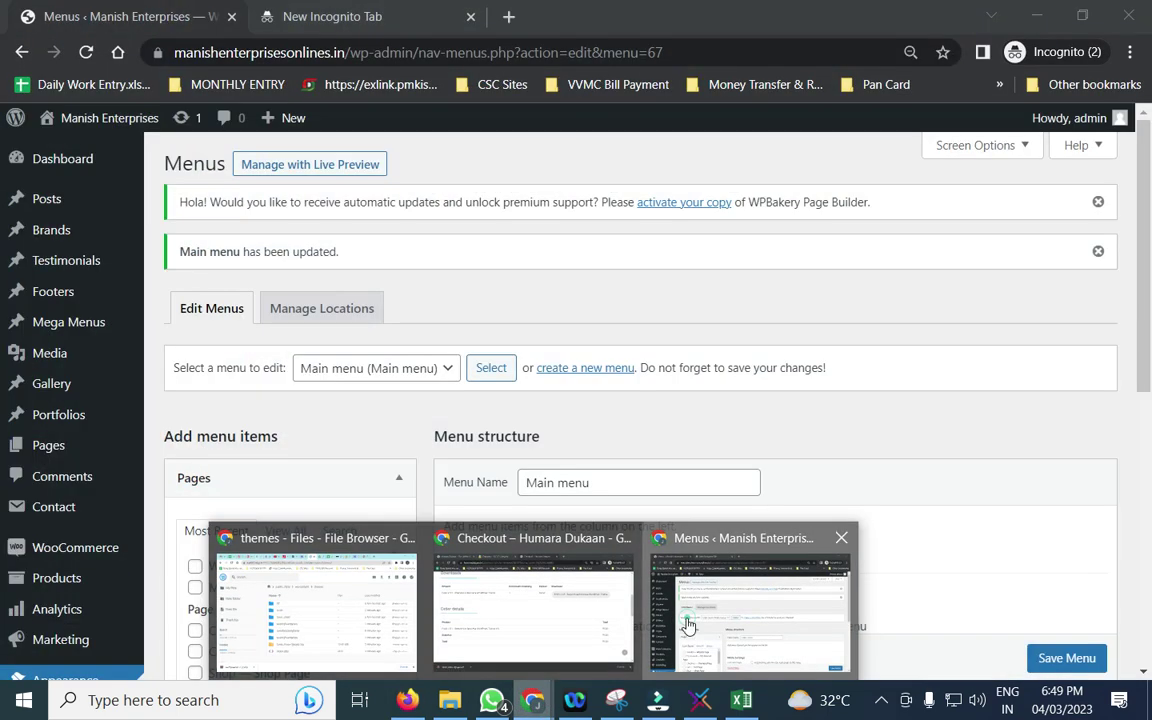
# Step: Leave the menu selection unchanged and save the Main menu again
pyautogui.click(748, 608)
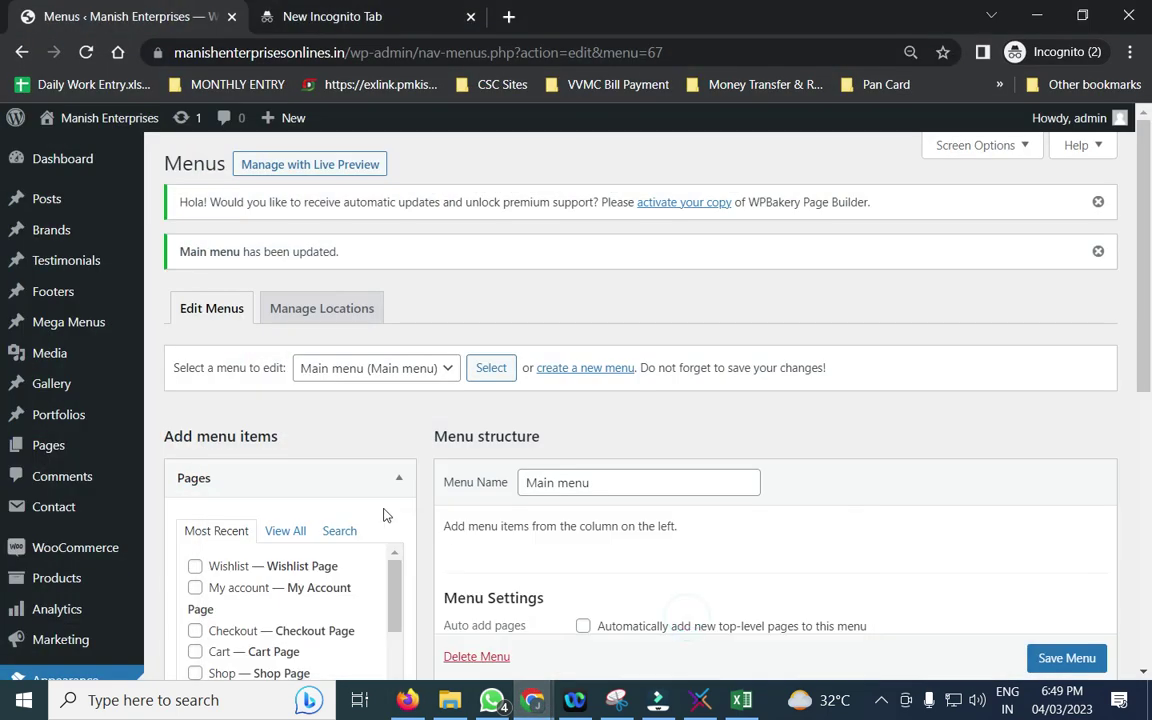
pyautogui.scroll(-2, 420, 512)
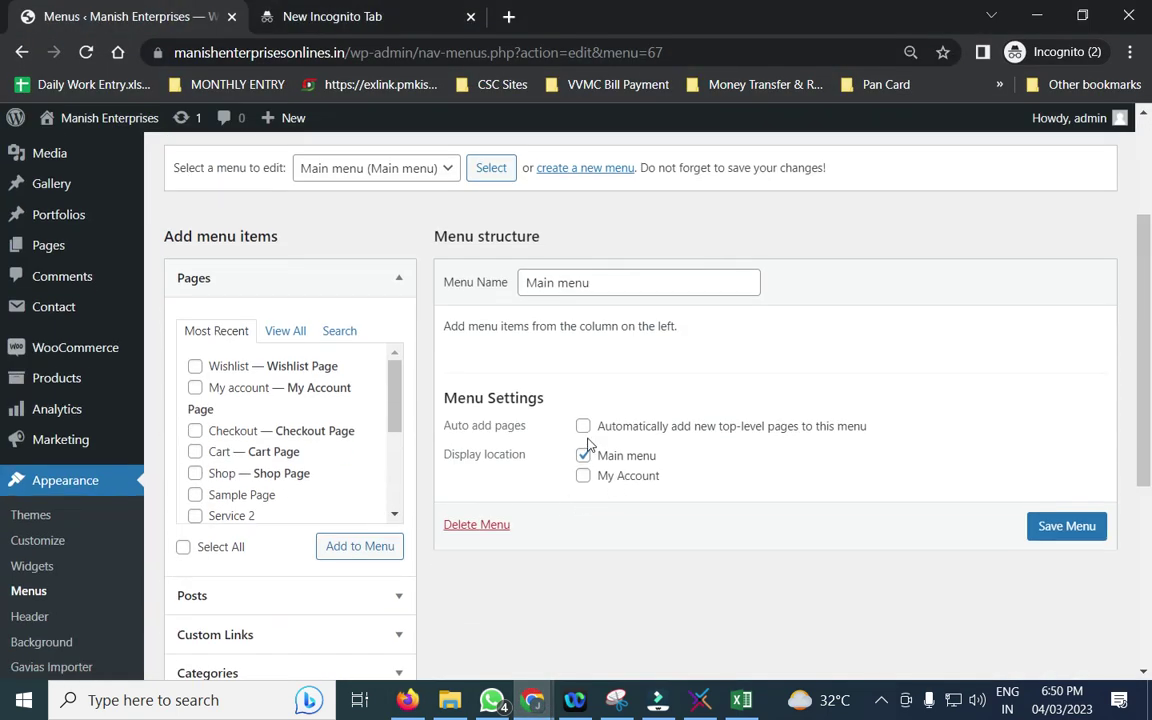
pyautogui.scroll(2, 588, 443)
pyautogui.click(440, 368)
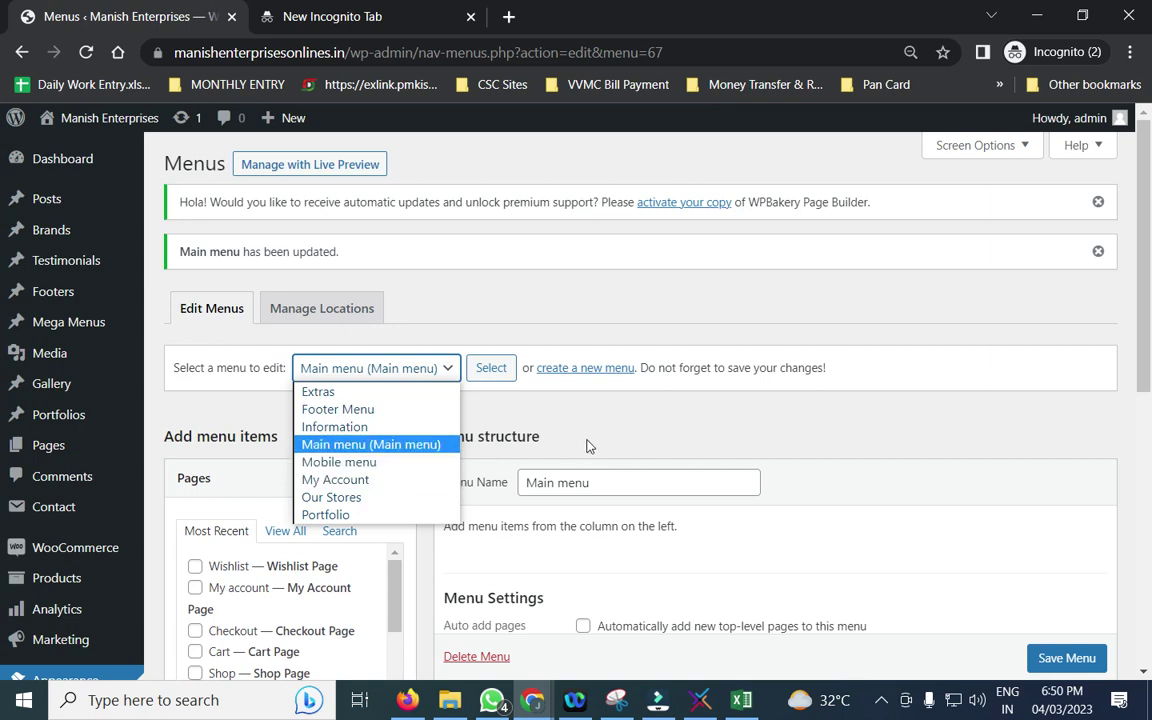
pyautogui.click(635, 440)
pyautogui.scroll(-3, 753, 488)
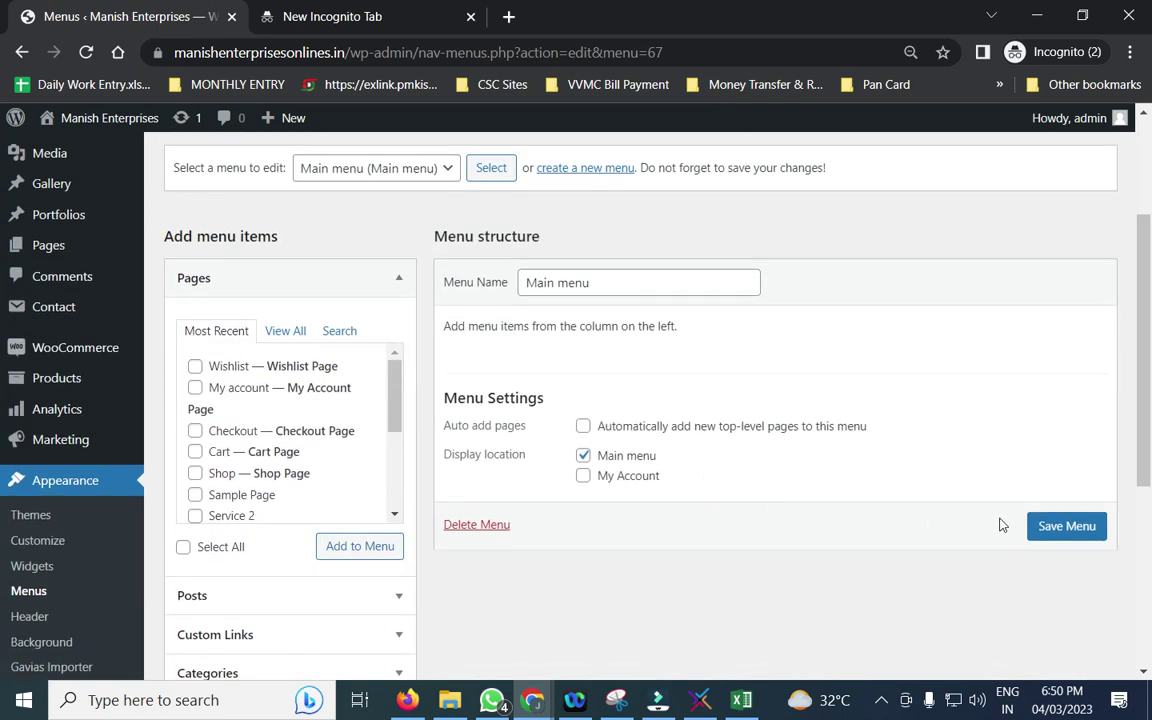
pyautogui.click(1041, 532)
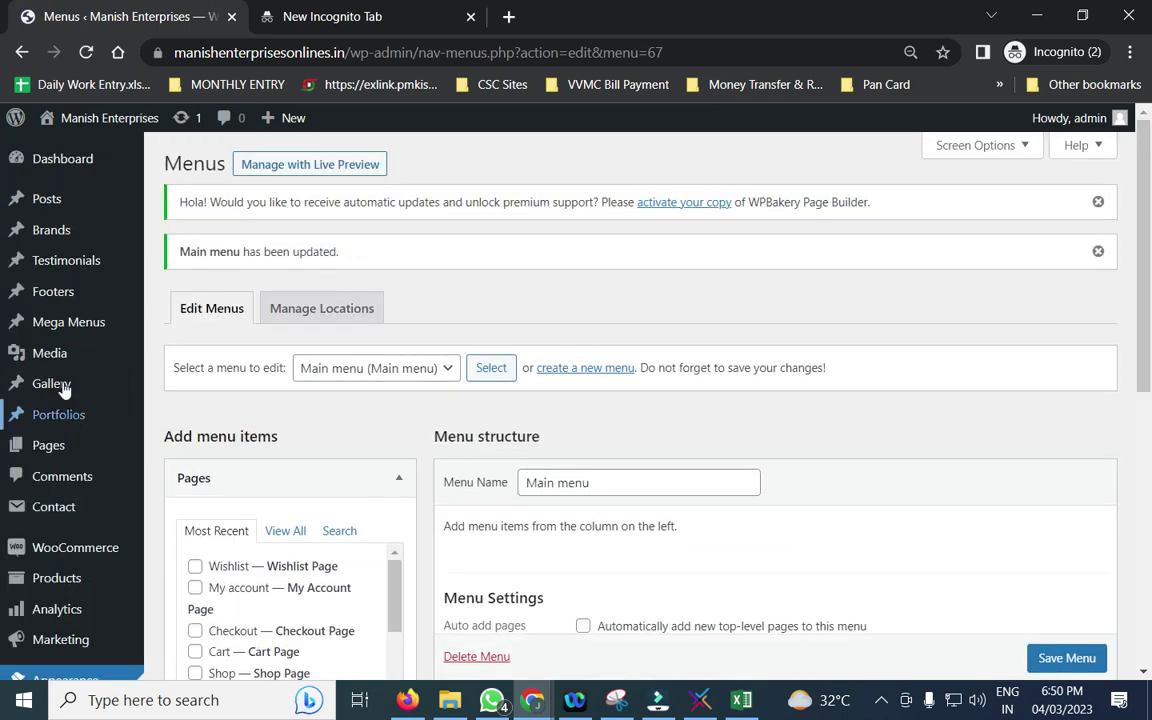
# Step: Open the Footers list in the admin sidebar
pyautogui.moveTo(66, 260)
pyautogui.moveTo(70, 300)
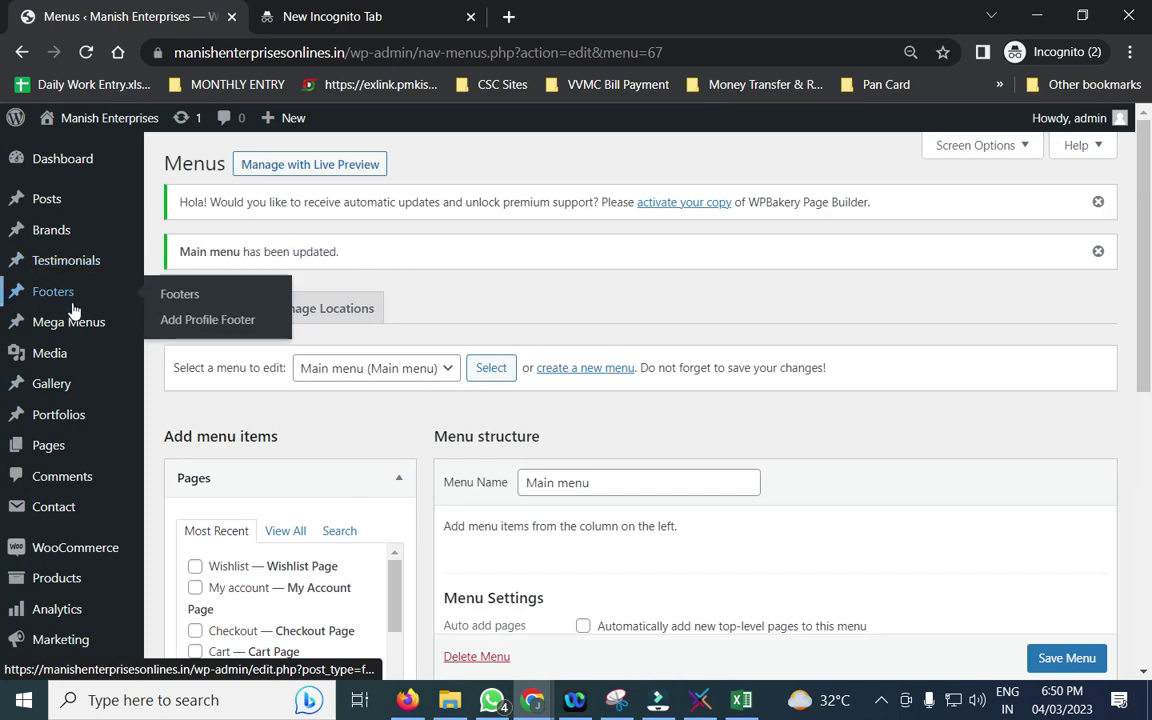
pyautogui.click(187, 300)
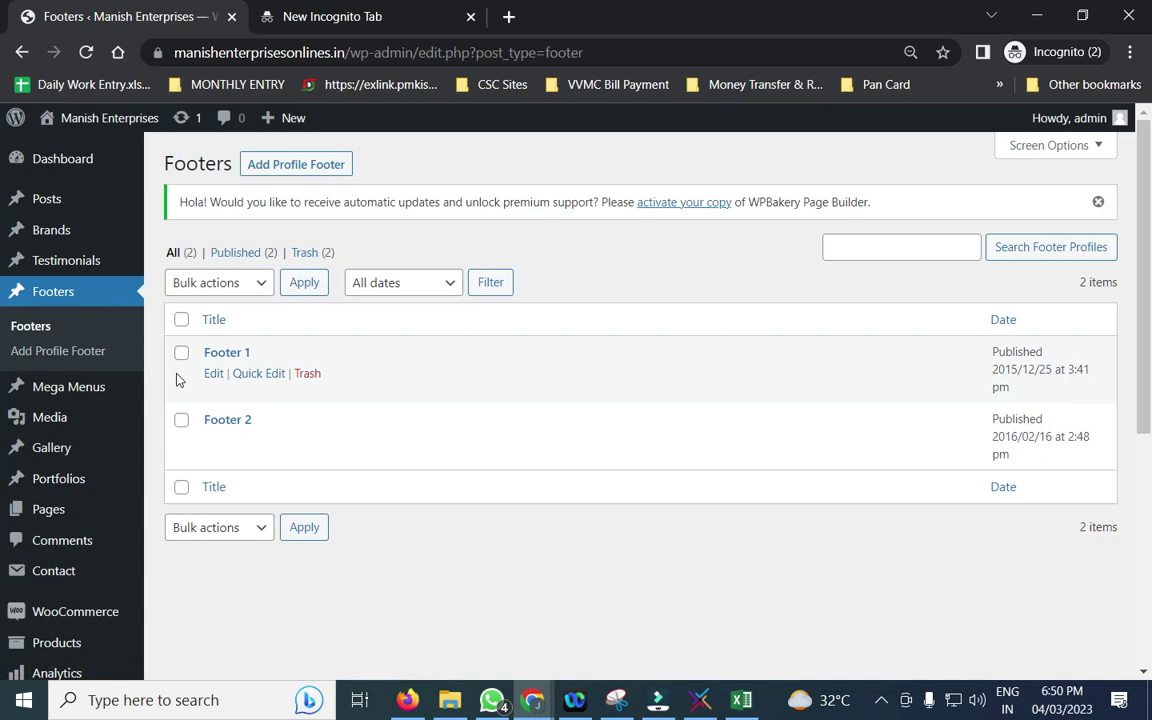
# Step: Open Footer 1 in the footer editor
pyautogui.click(212, 375)
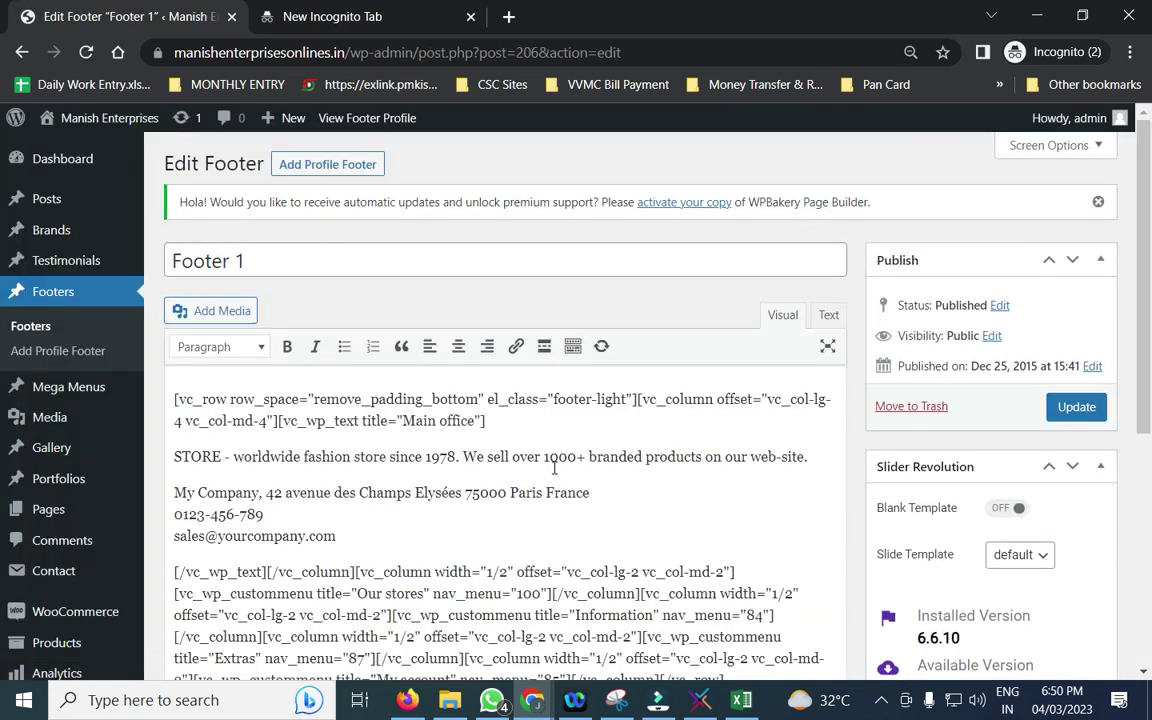
pyautogui.scroll(-5, 727, 572)
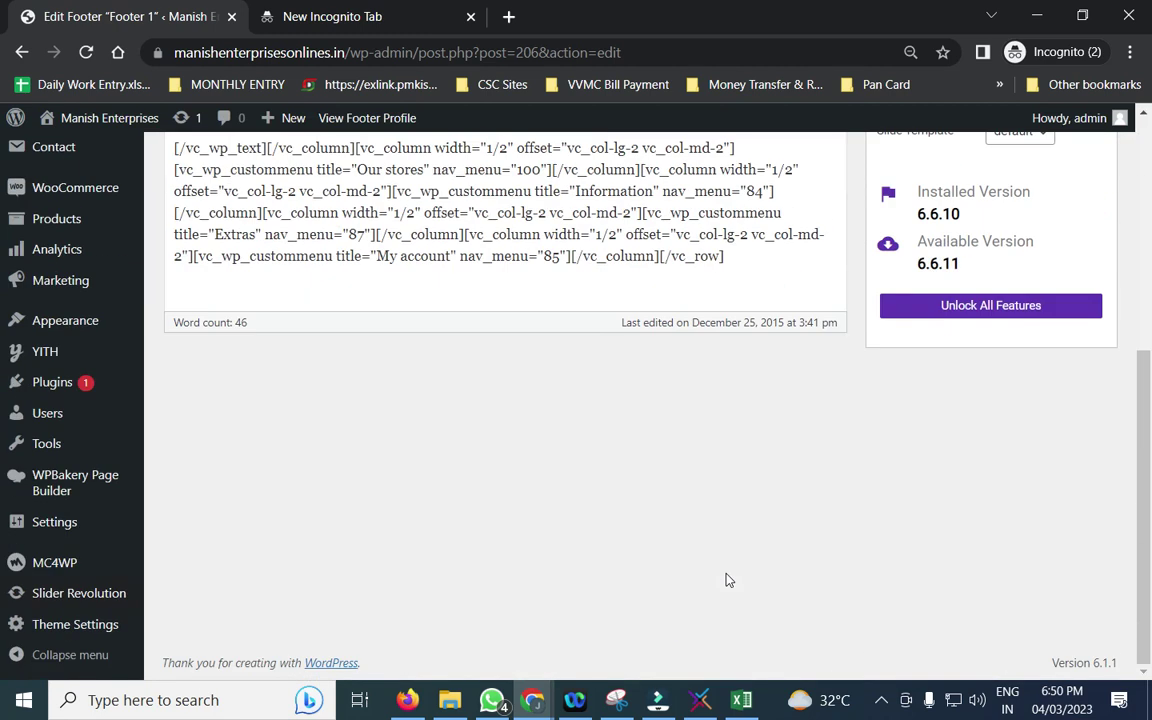
pyautogui.scroll(1, 727, 580)
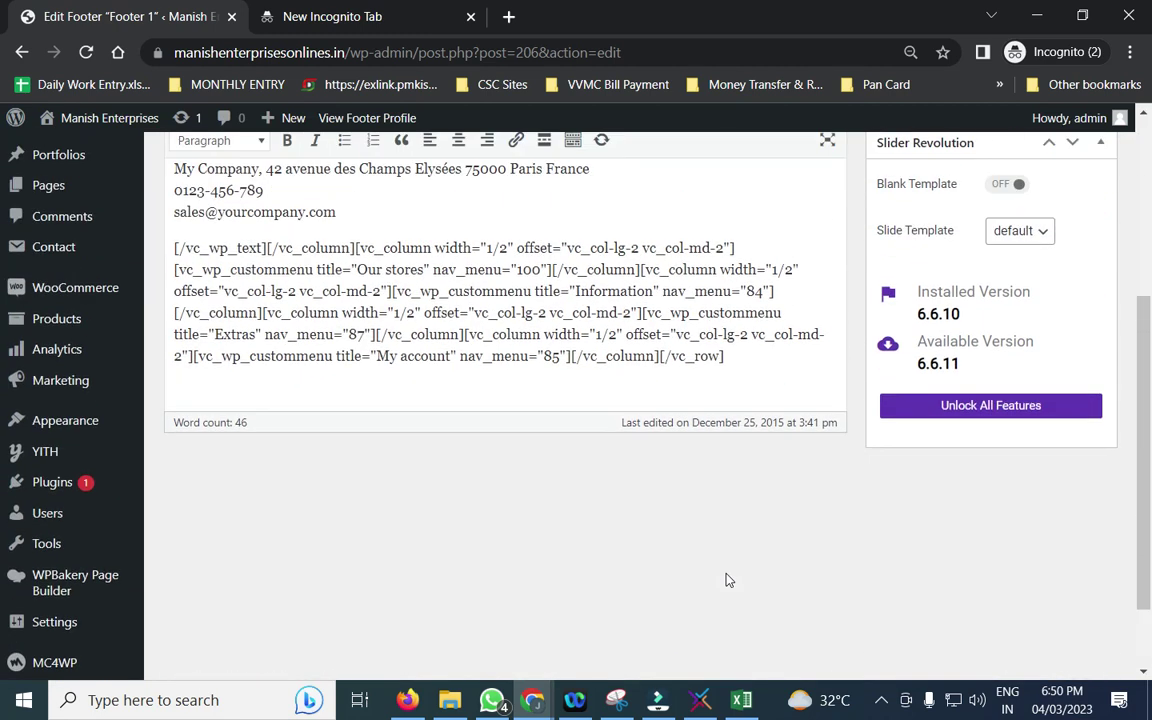
pyautogui.scroll(2, 727, 580)
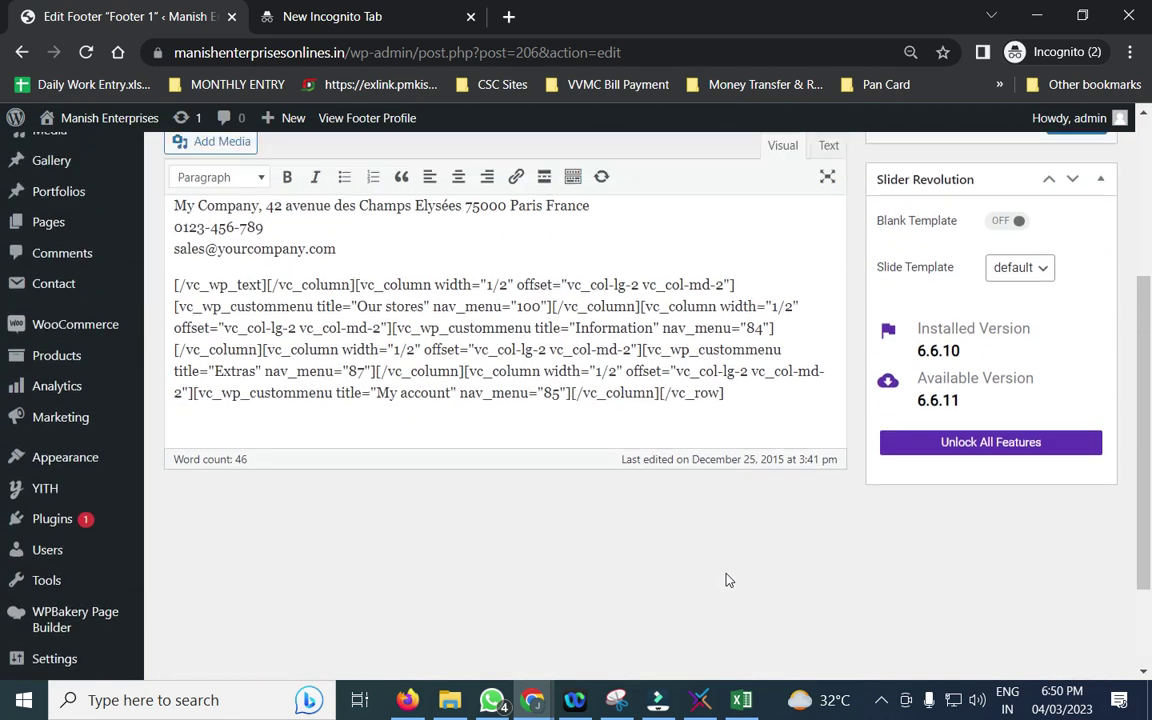
pyautogui.click(533, 700)
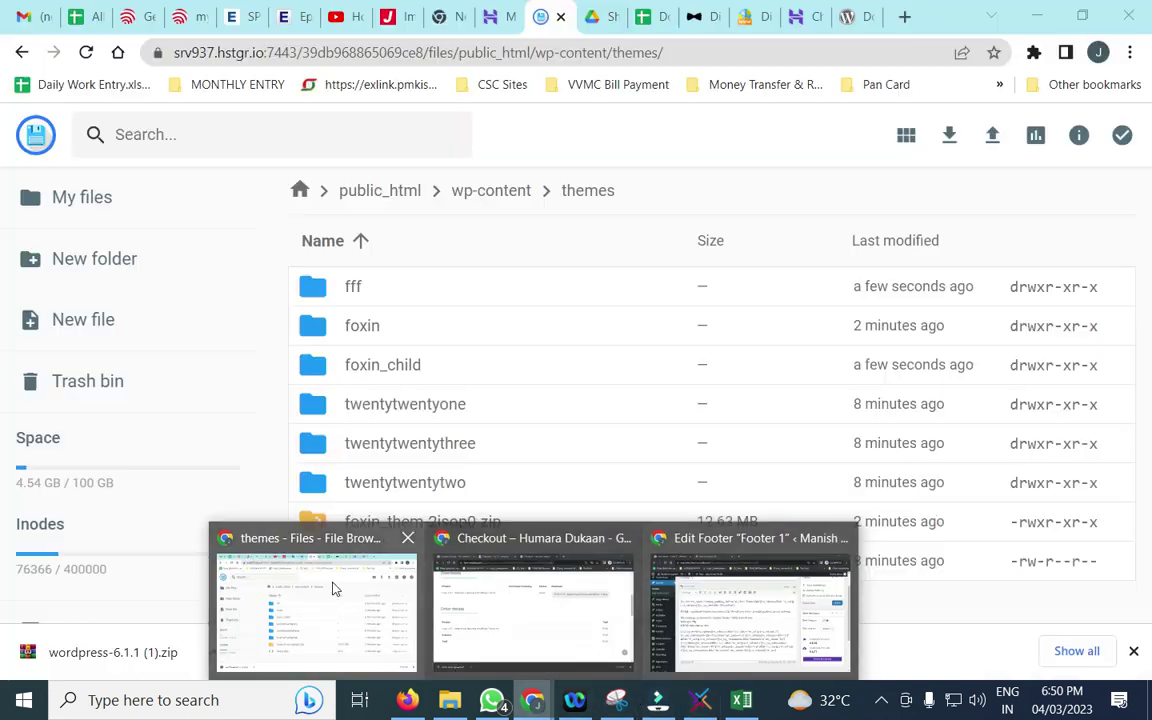
pyautogui.click(407, 700)
pyautogui.scroll(-10, 447, 553)
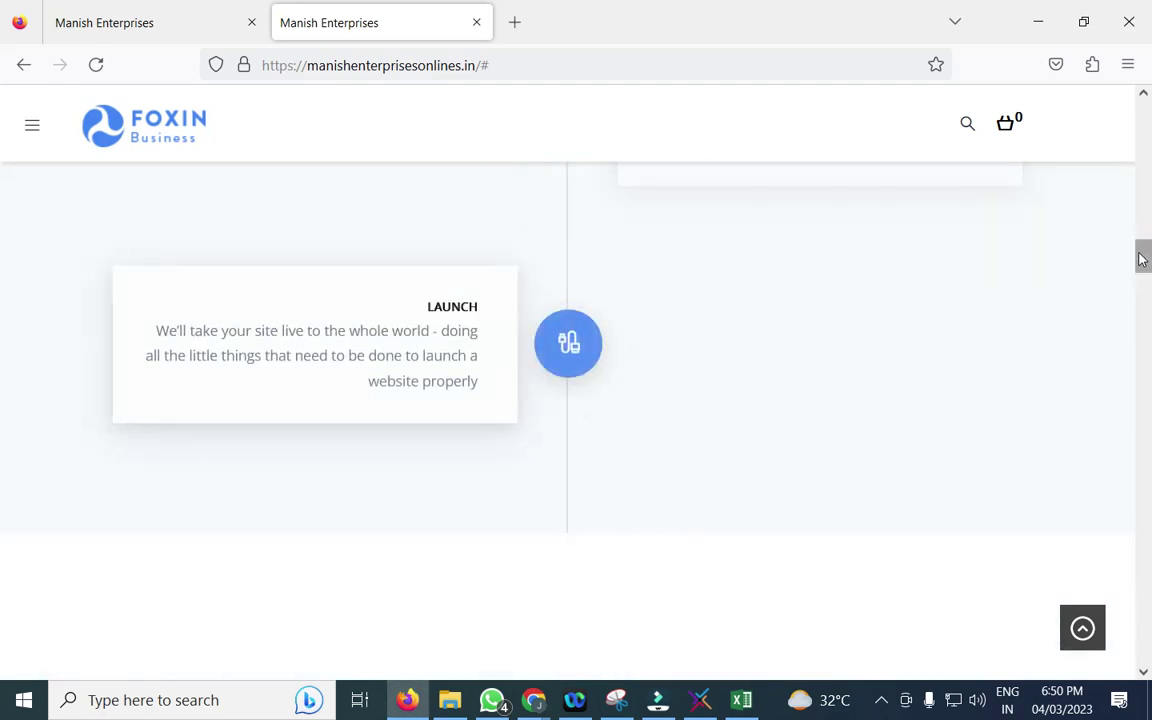
pyautogui.scroll(-15, 1143, 256)
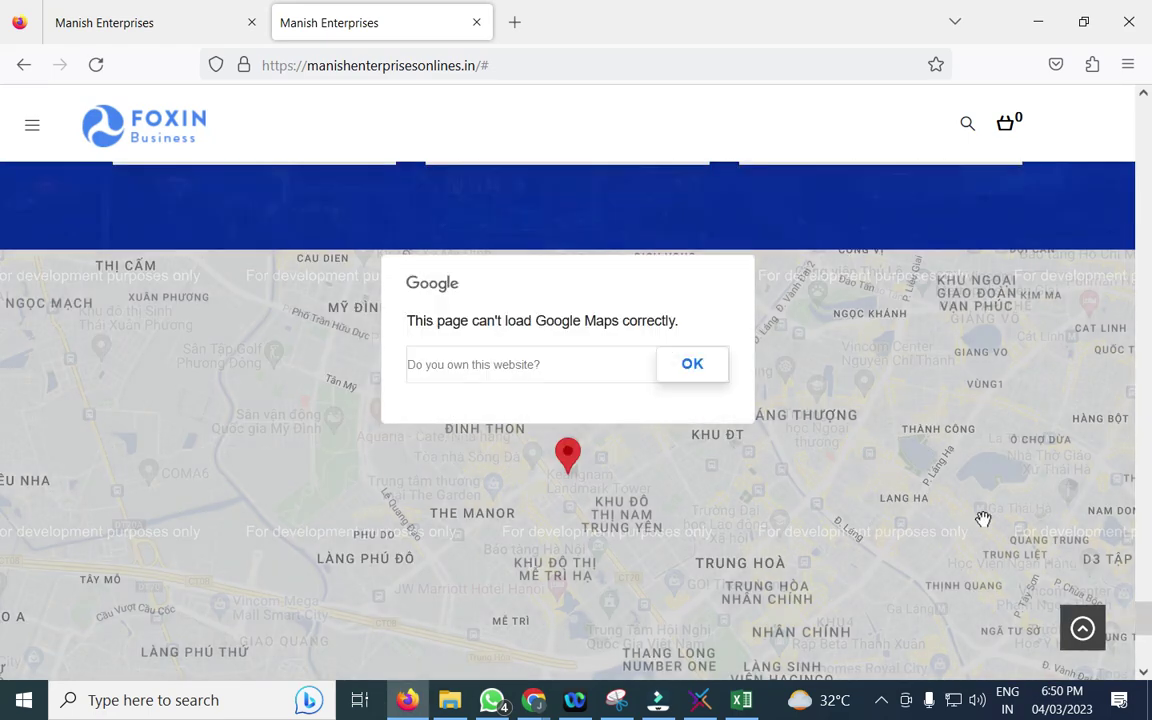
pyautogui.scroll(-5, 615, 404)
pyautogui.moveTo(129, 290); pyautogui.dragTo(427, 473)
pyautogui.click(483, 533)
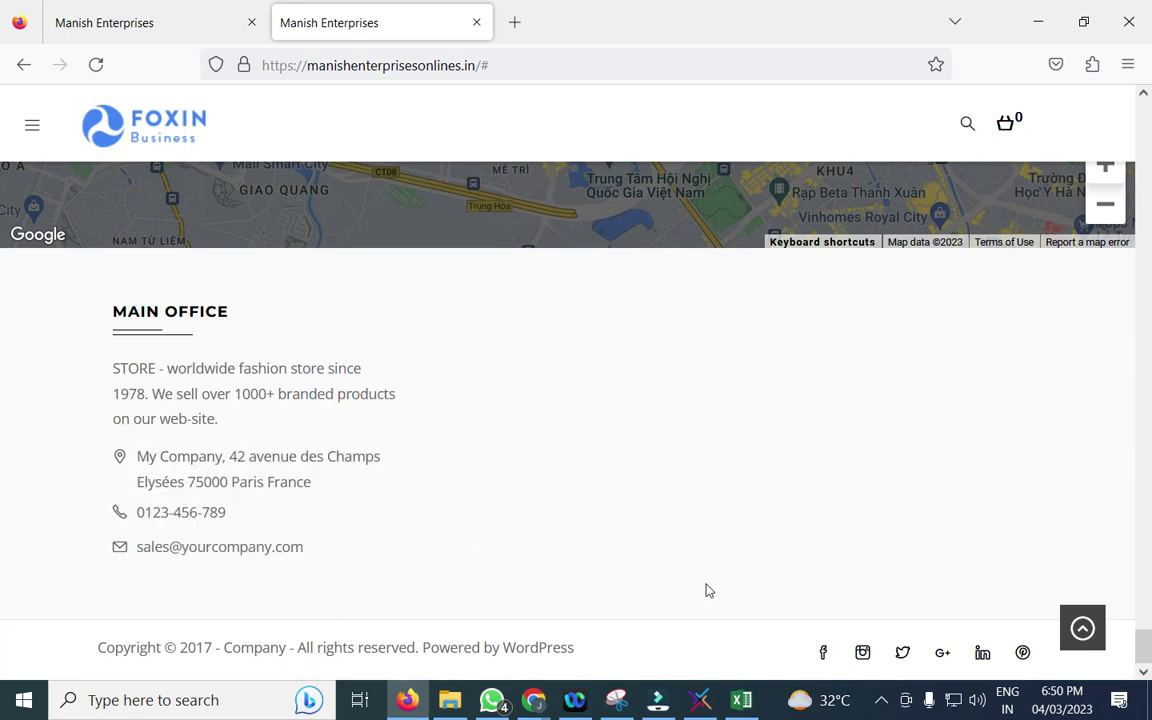
pyautogui.click(537, 700)
pyautogui.click(709, 633)
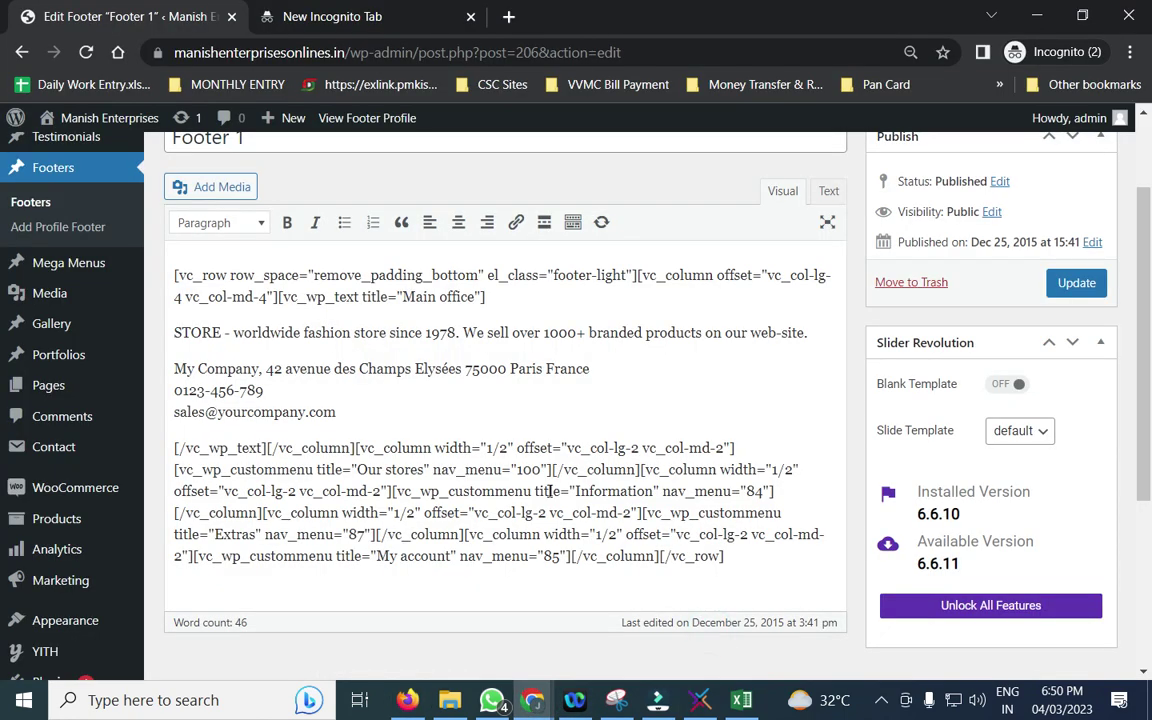
pyautogui.scroll(1, 706, 328)
# Step: Select the placeholder sales email address in Footer 1's Visual editor
pyautogui.scroll(1, 670, 302)
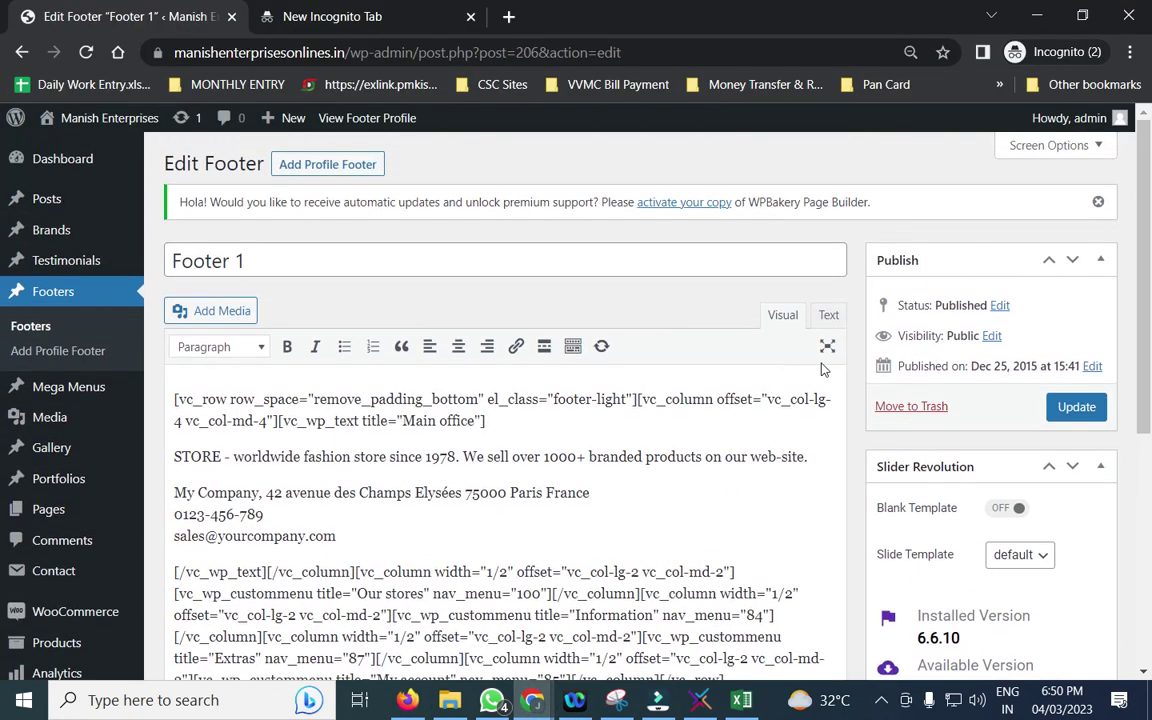
pyautogui.click(826, 314)
pyautogui.click(781, 315)
pyautogui.hotkey('ctrl', 'a')
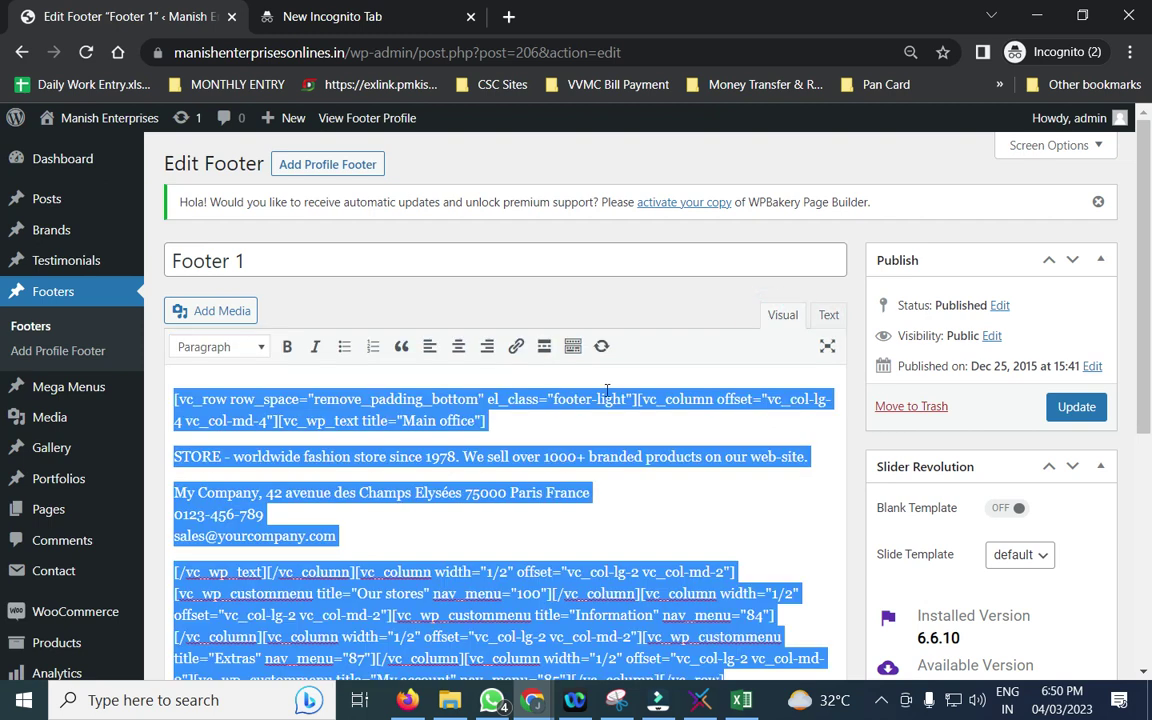
pyautogui.click(450, 476)
pyautogui.scroll(-2, 457, 472)
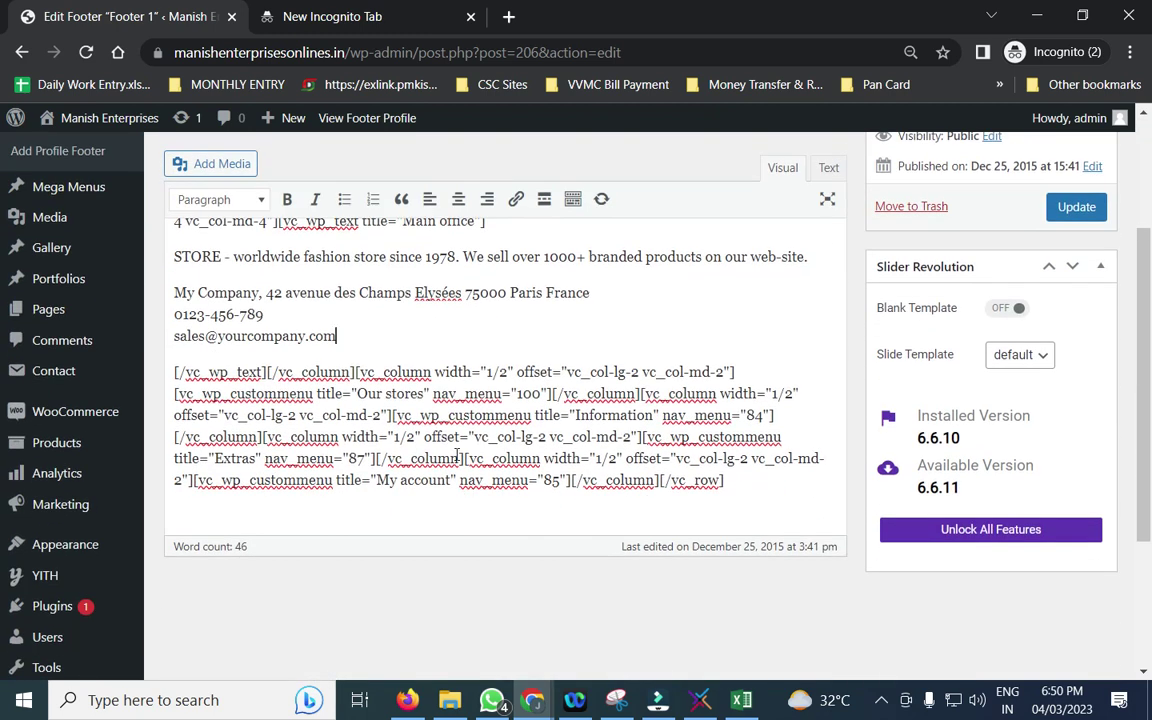
pyautogui.moveTo(349, 338); pyautogui.dragTo(183, 340)
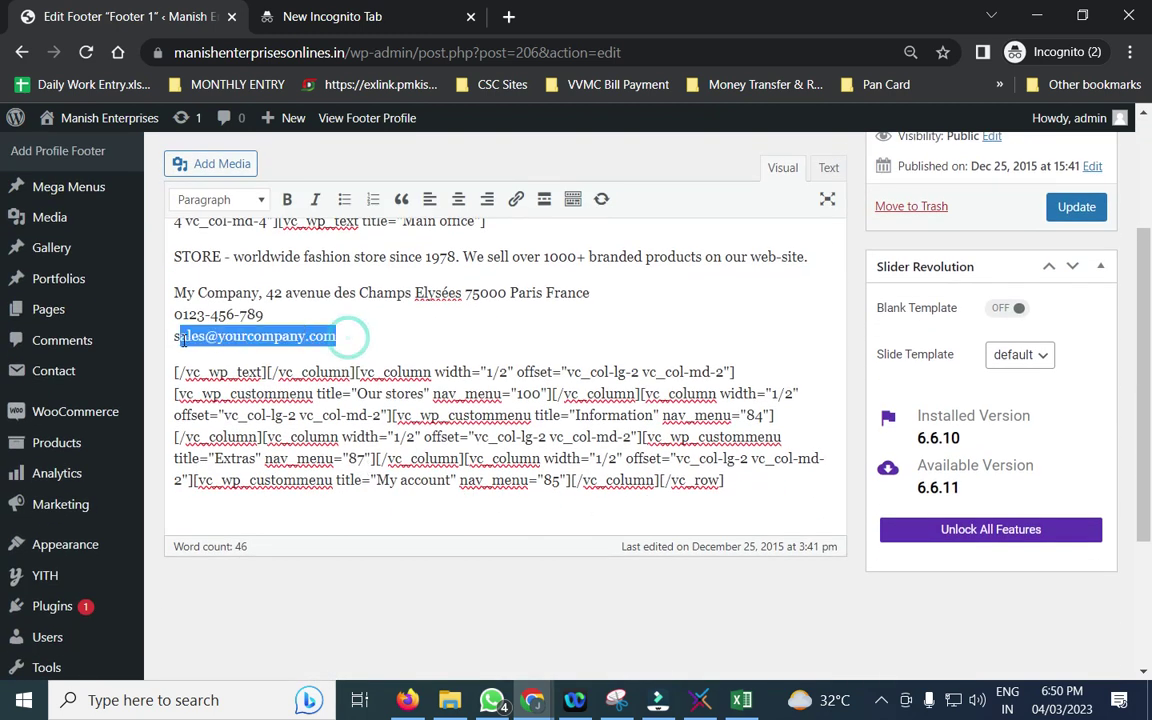
pyautogui.moveTo(300, 293); pyautogui.dragTo(174, 293)
pyautogui.scroll(1, 512, 632)
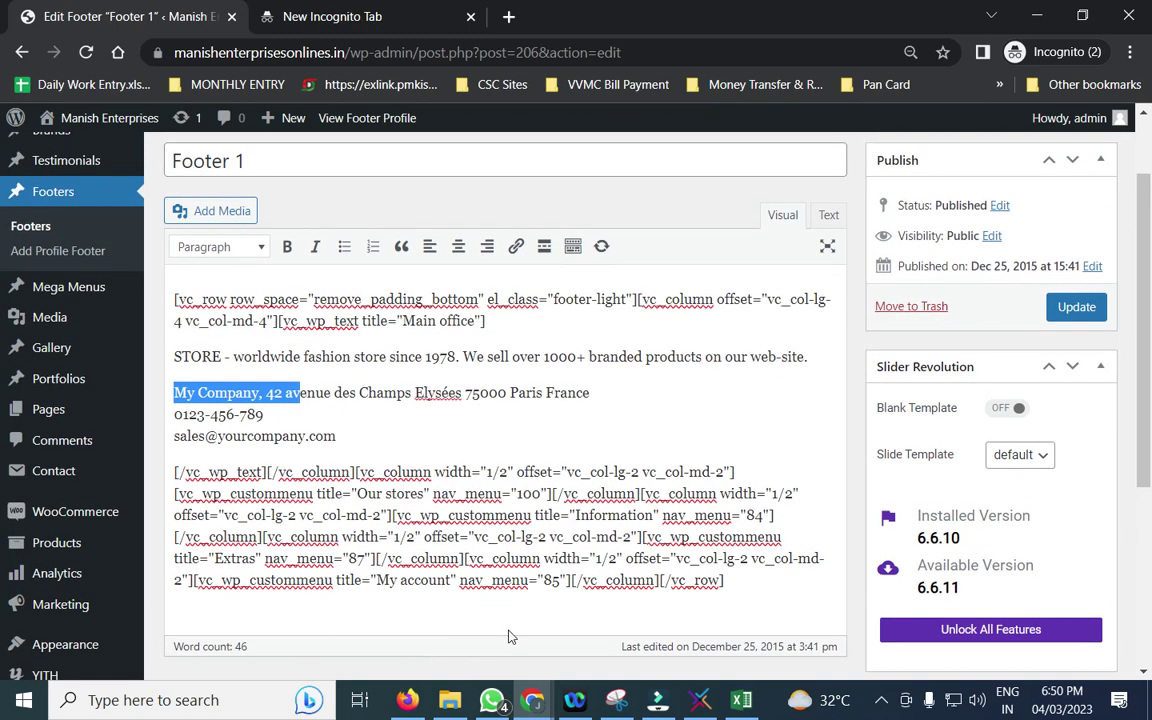
pyautogui.moveTo(337, 436); pyautogui.dragTo(180, 441)
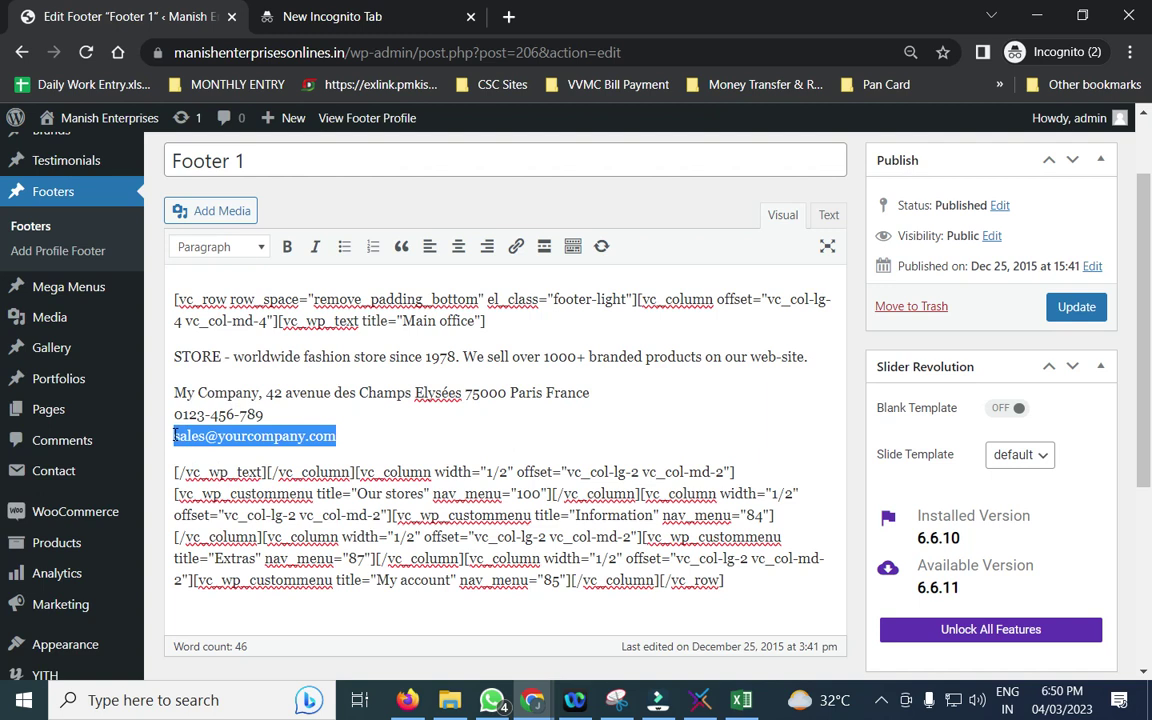
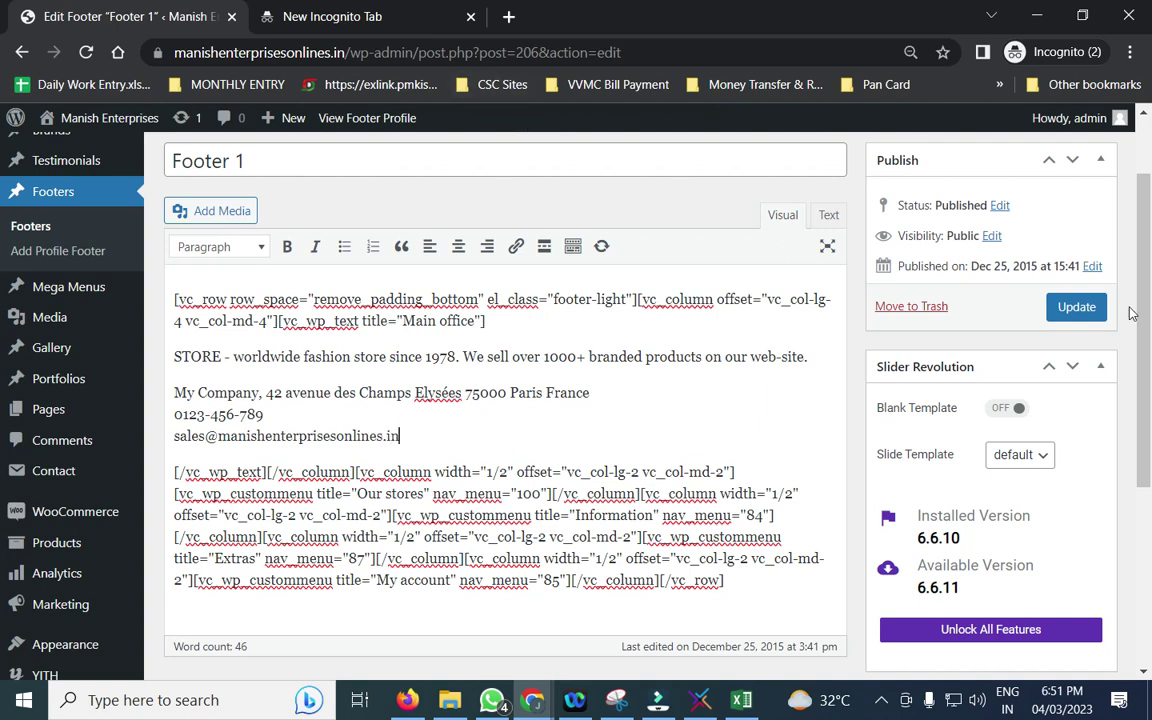
# Step: Replace it with the business's own sales email address and update Footer 1
pyautogui.click(1092, 317)
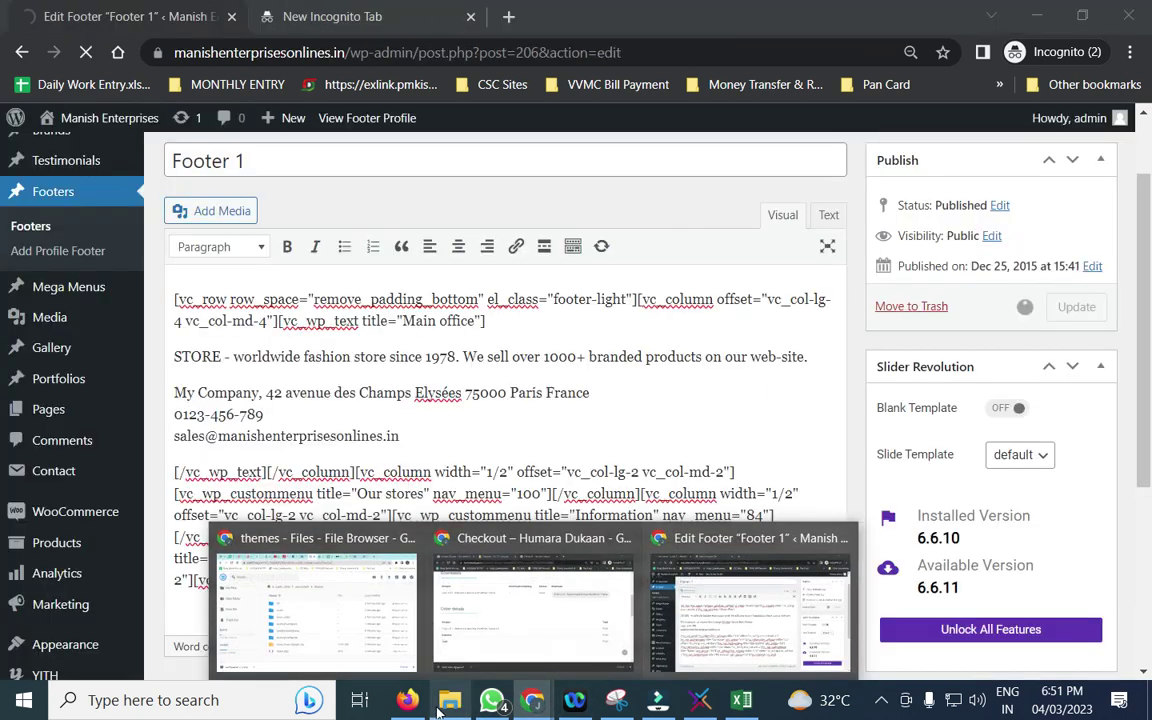
pyautogui.click(409, 701)
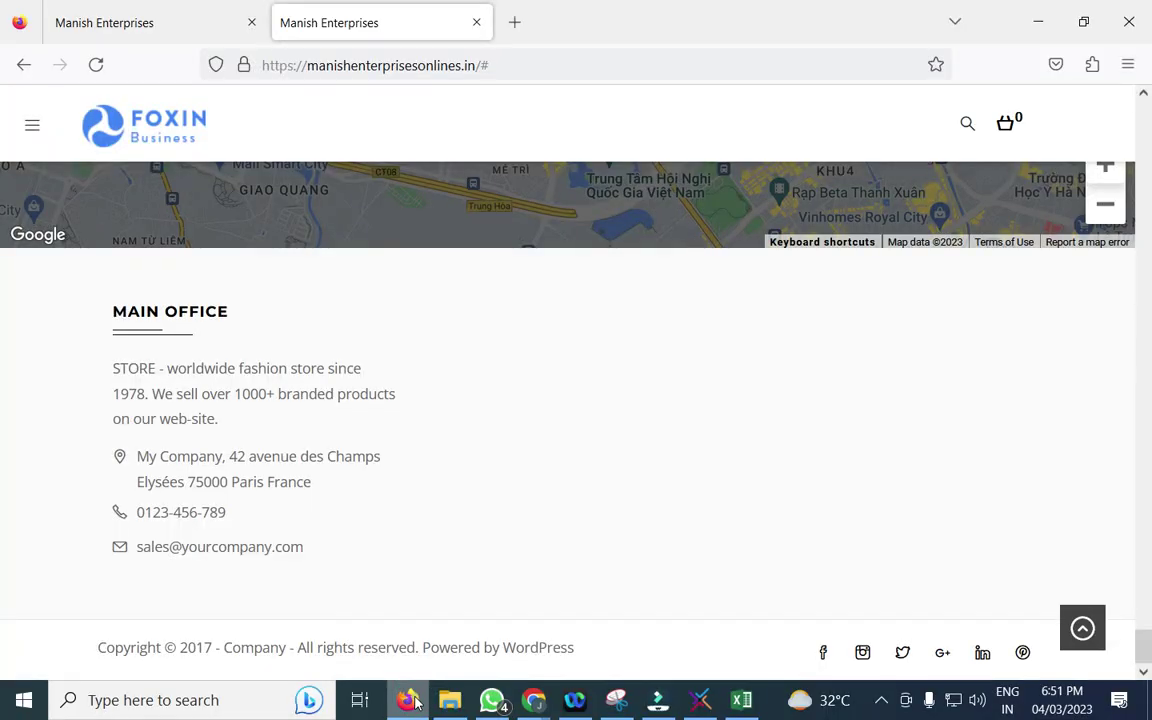
# Step: Reload the live site to check the footer shows the new sales email, then return to Footer 1's editor
pyautogui.click(95, 66)
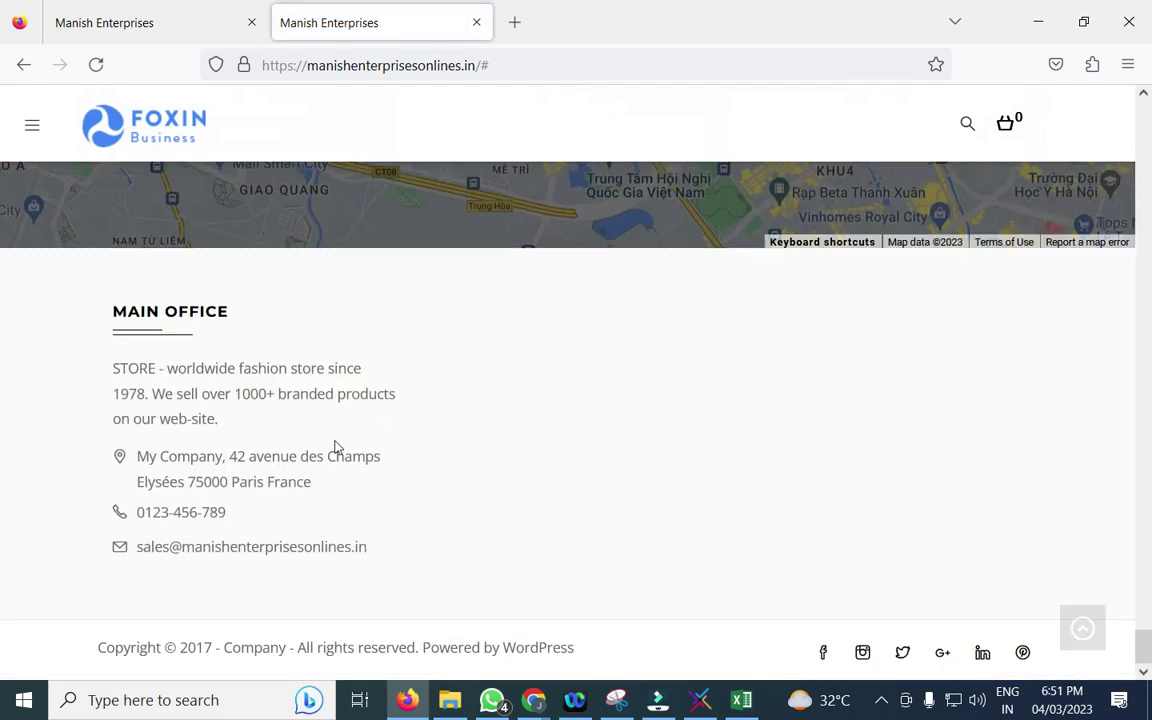
pyautogui.moveTo(230, 550); pyautogui.dragTo(386, 546)
pyautogui.click(391, 548)
pyautogui.click(499, 566)
pyautogui.moveTo(540, 702)
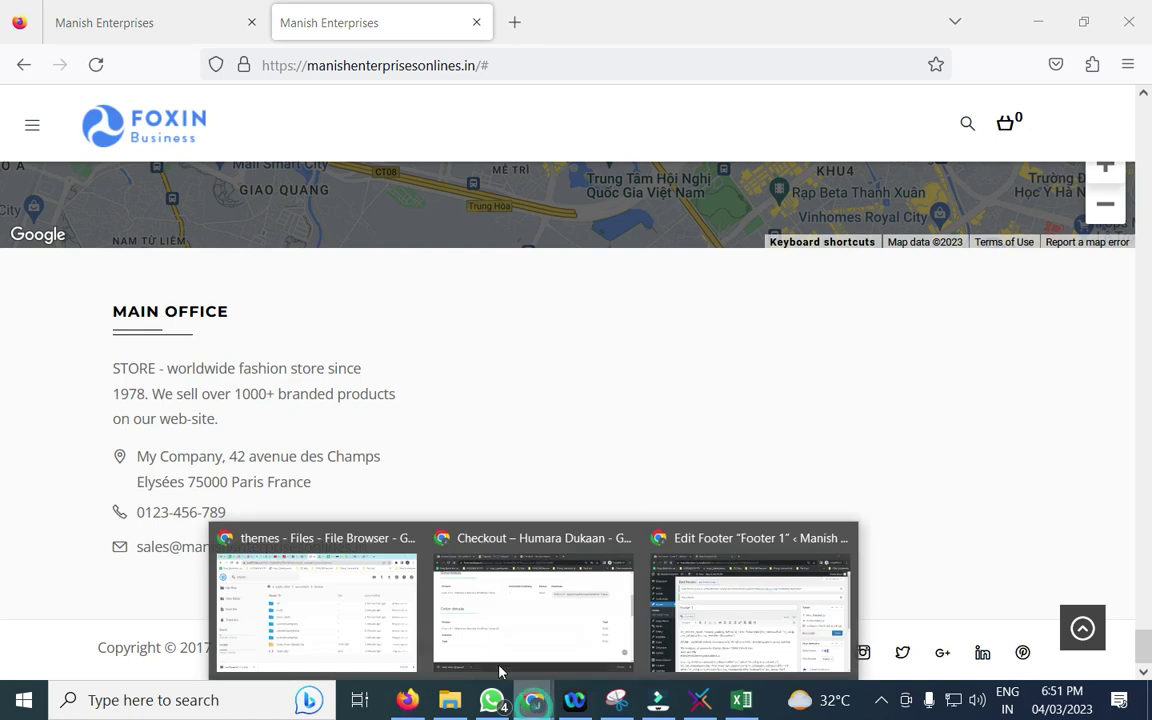
pyautogui.click(740, 595)
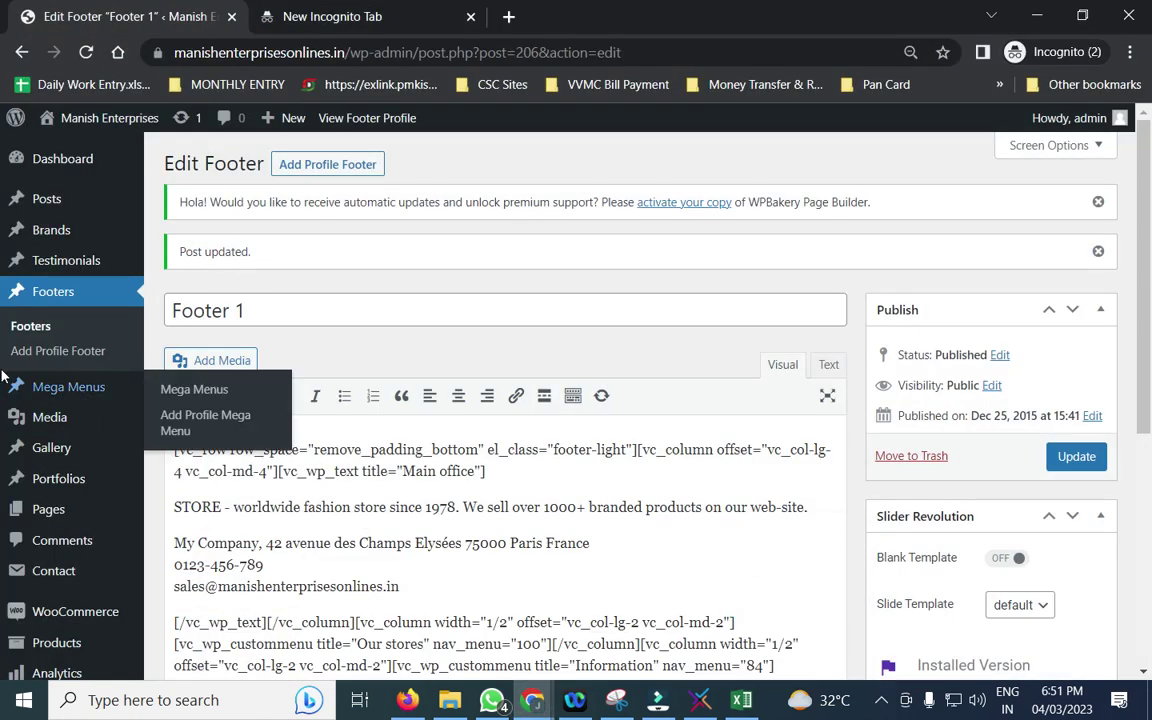
pyautogui.scroll(-2, 77, 511)
pyautogui.scroll(2, 72, 406)
pyautogui.scroll(-2, 72, 230)
pyautogui.moveTo(89, 468)
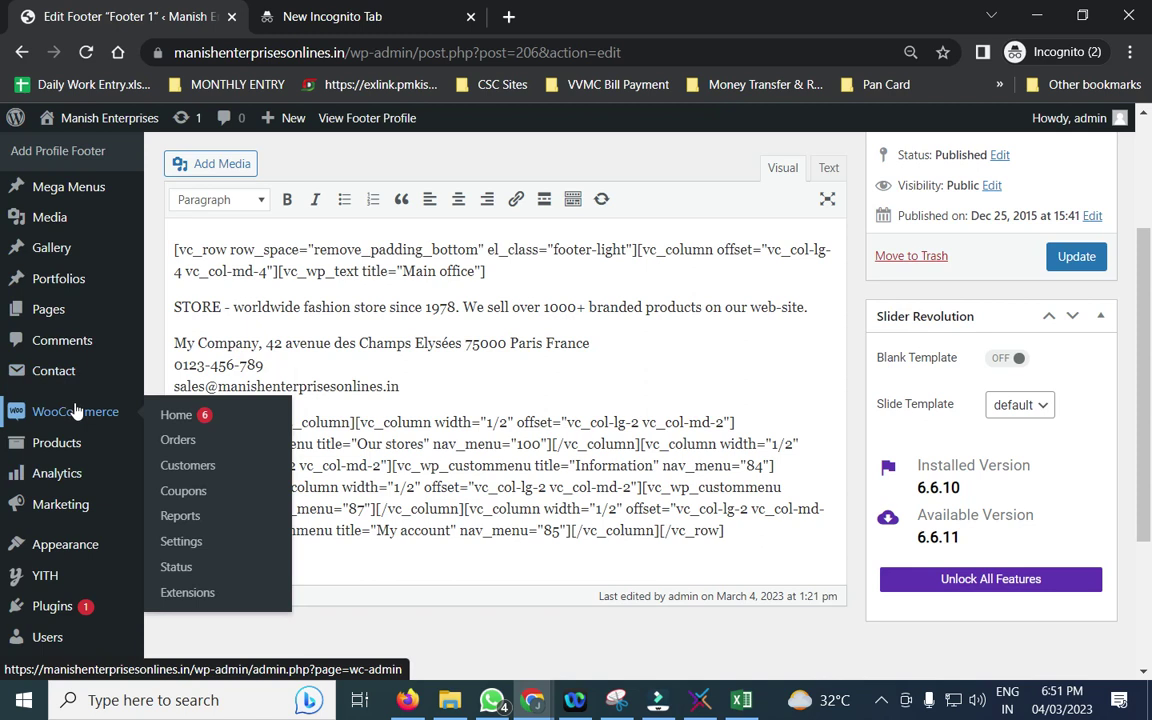
pyautogui.moveTo(55, 308)
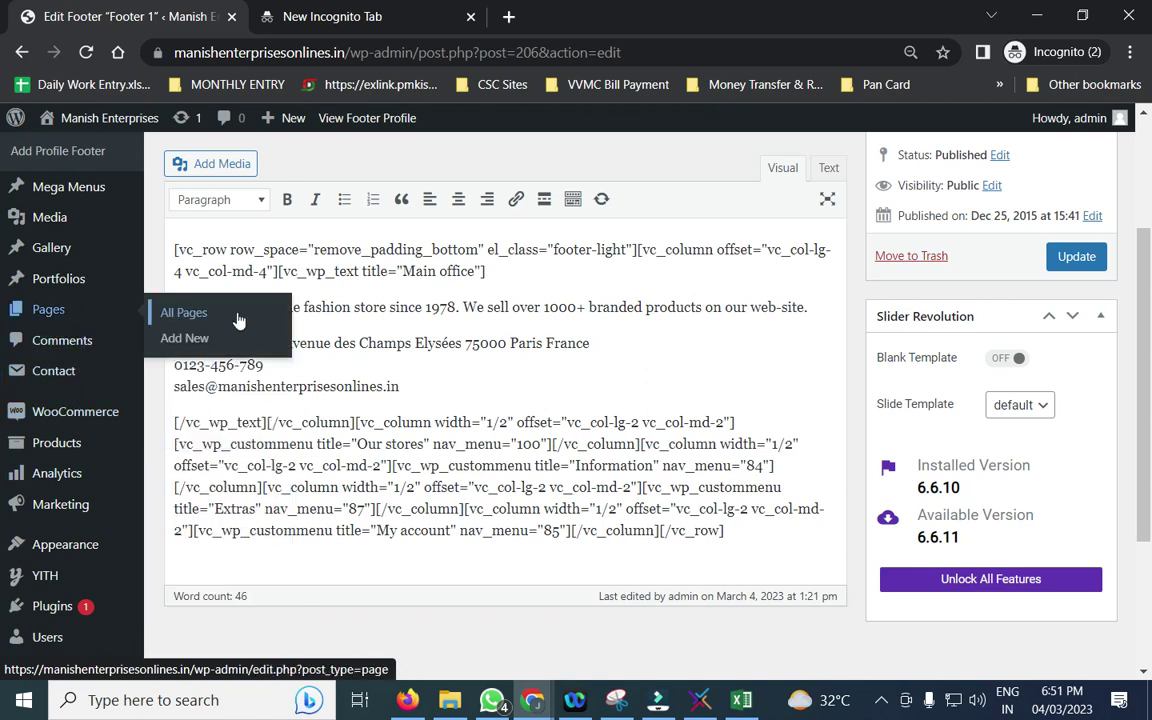